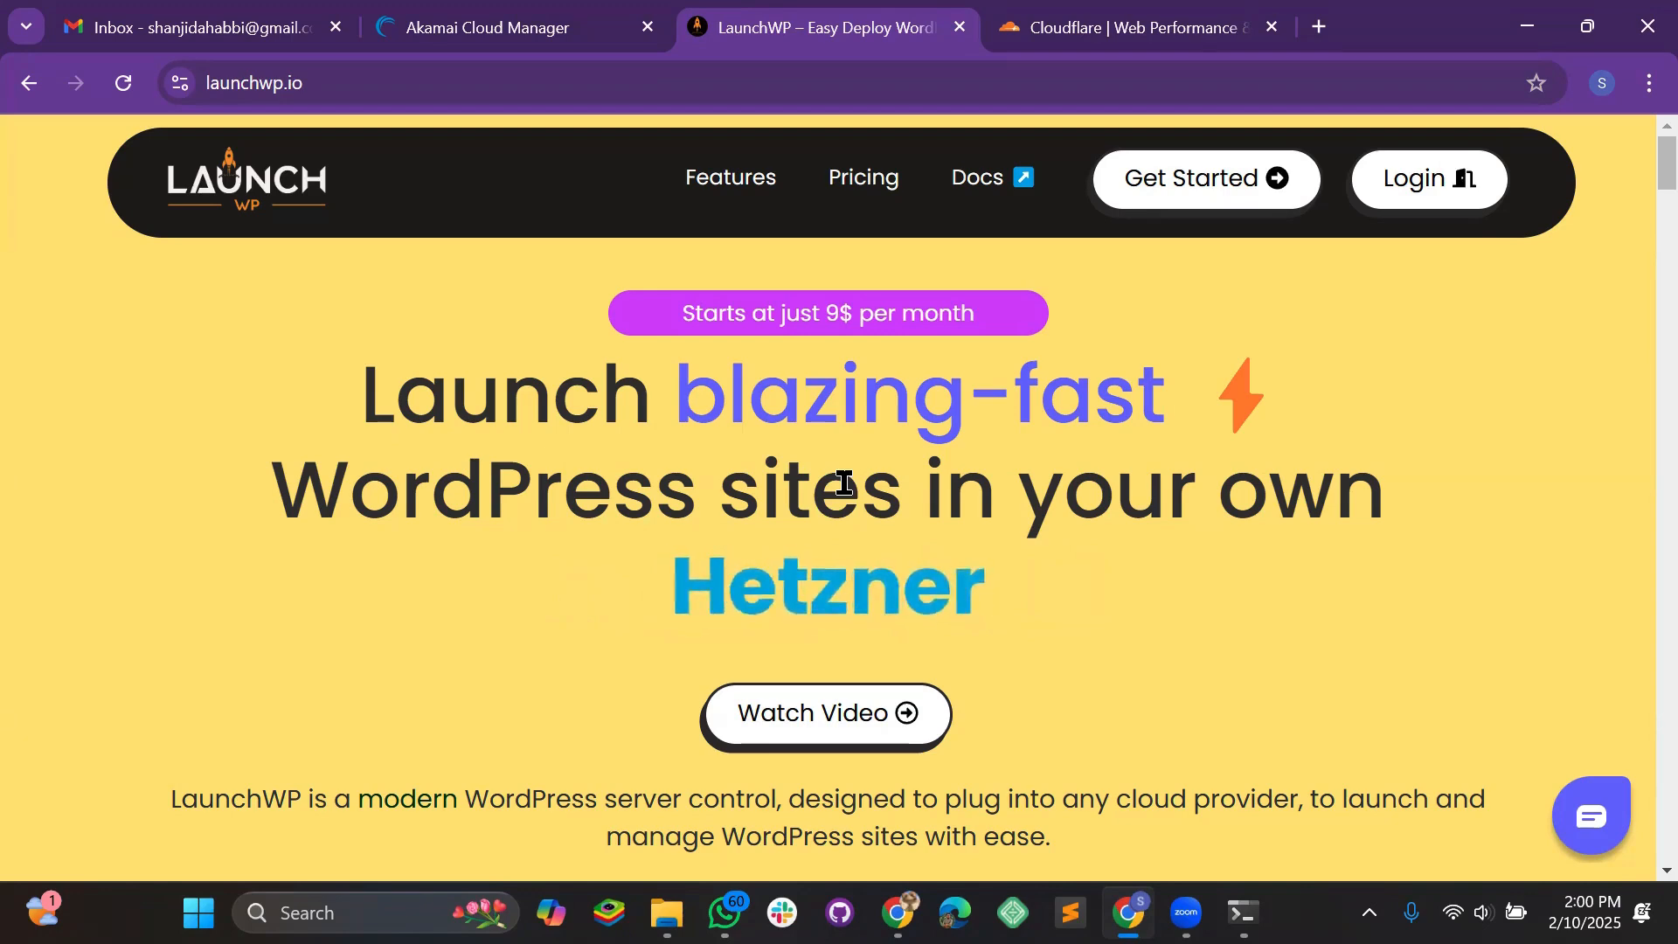
# Switch from the LaunchWP home page to the empty Akamai Cloud Manager Linodes page
pyautogui.click(484, 35)
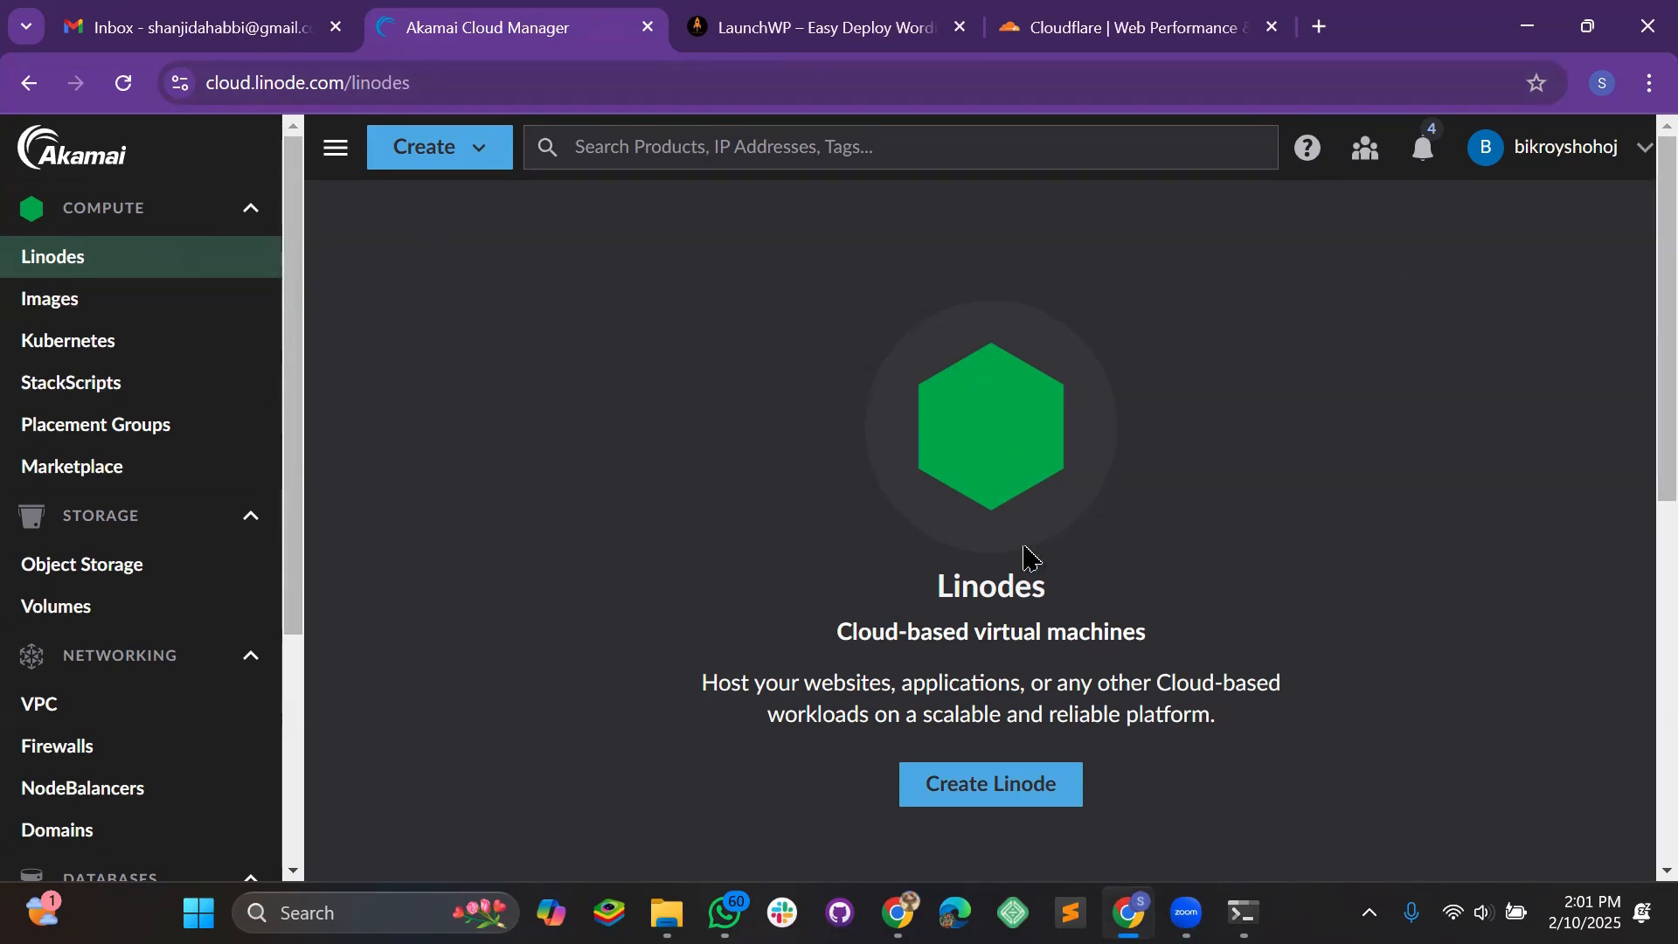
# Start creating a new Linode in the US, Atlanta, GA region
pyautogui.click(398, 156)
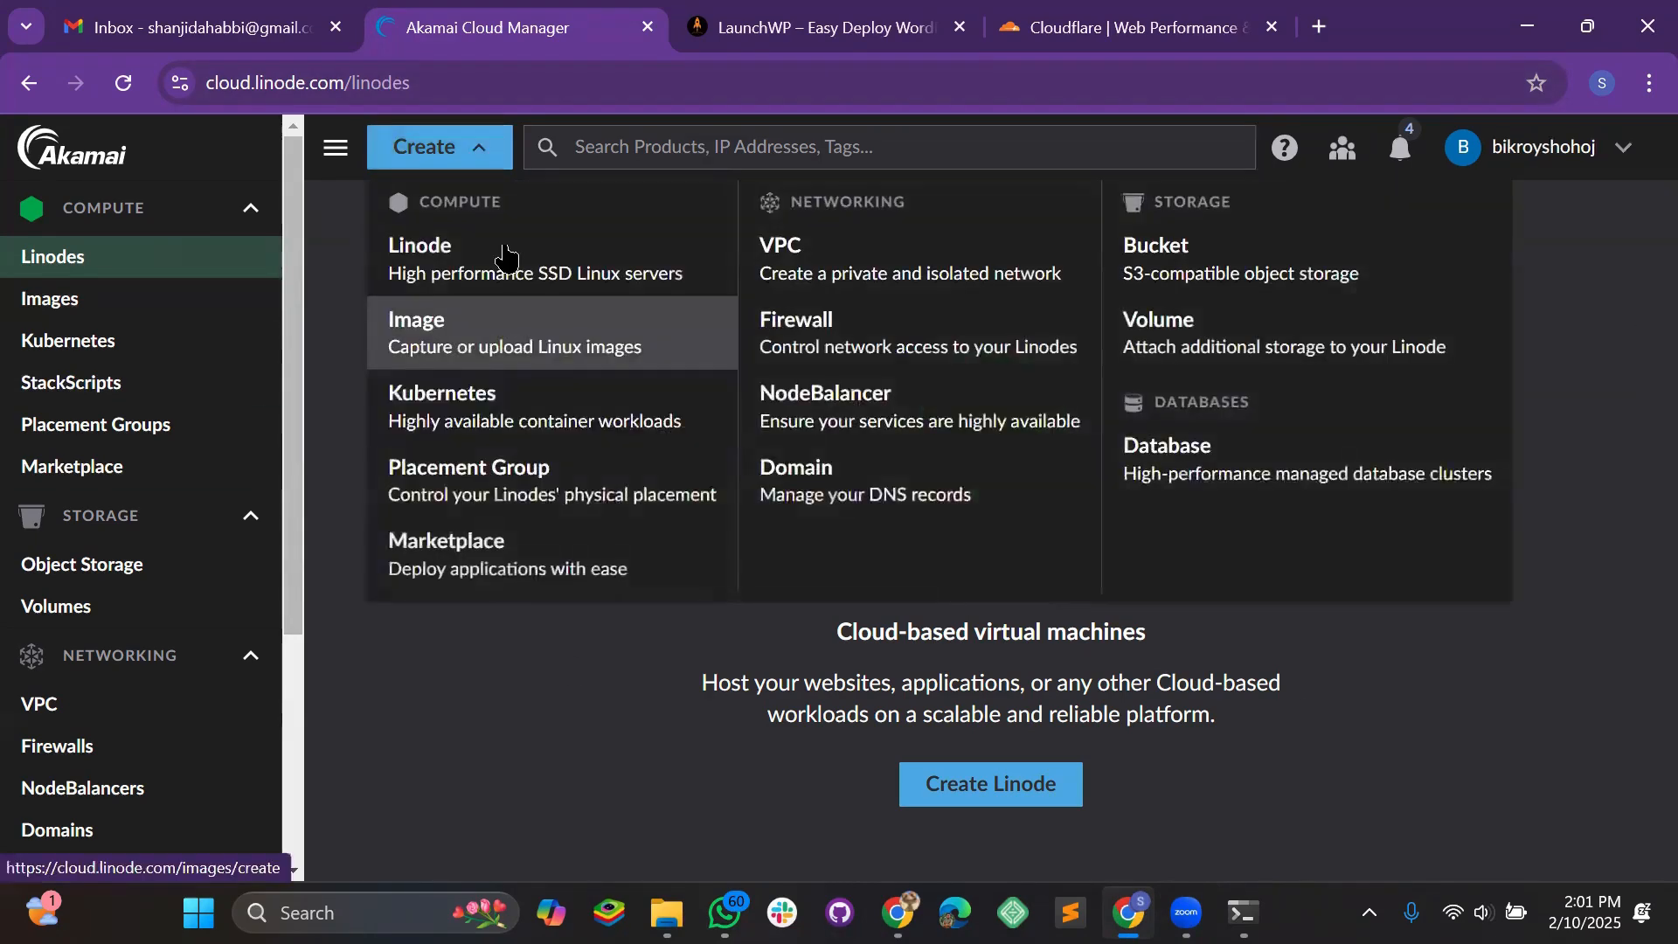
pyautogui.click(507, 258)
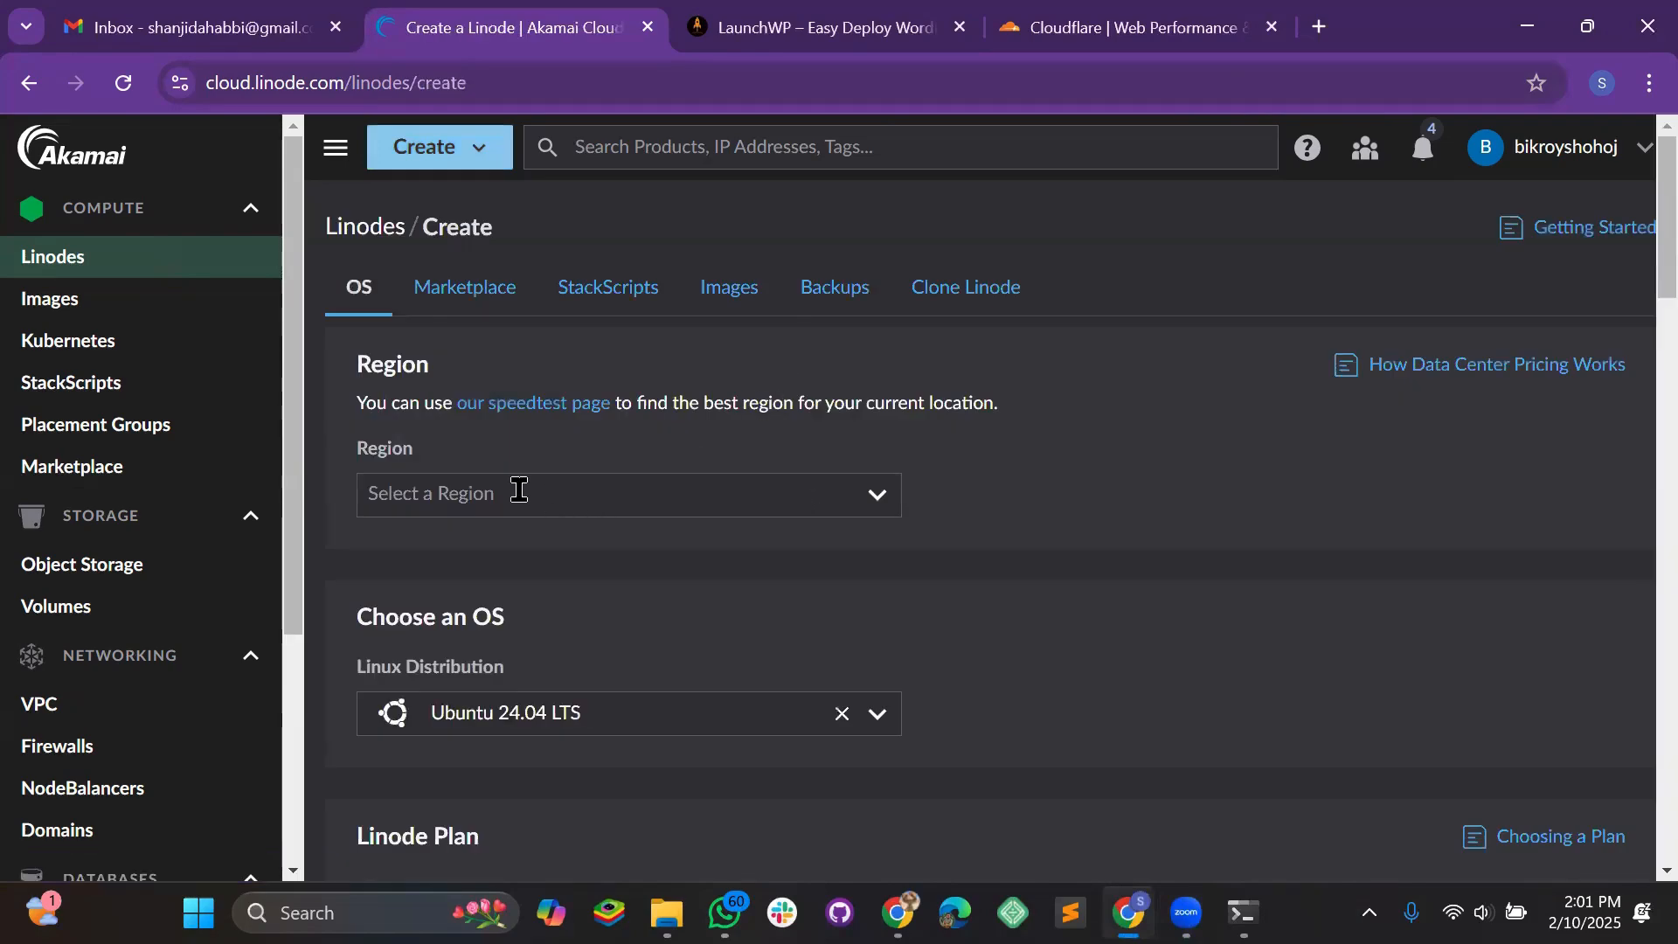
pyautogui.click(519, 491)
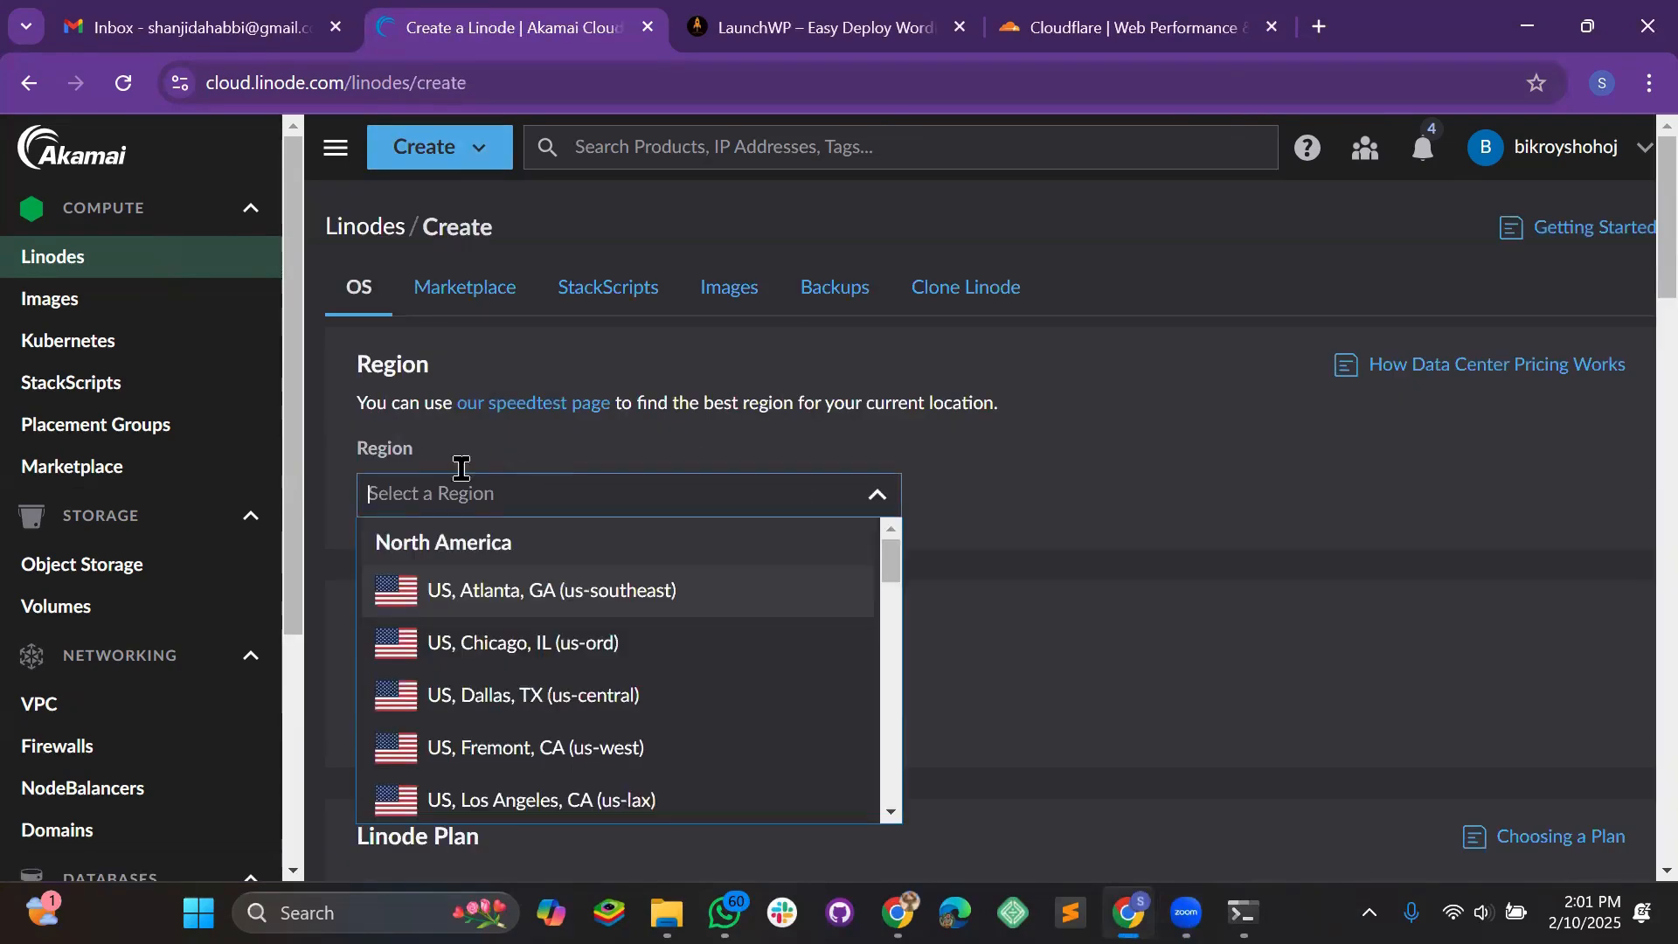
pyautogui.click(482, 605)
pyautogui.scroll(-3, 1029, 594)
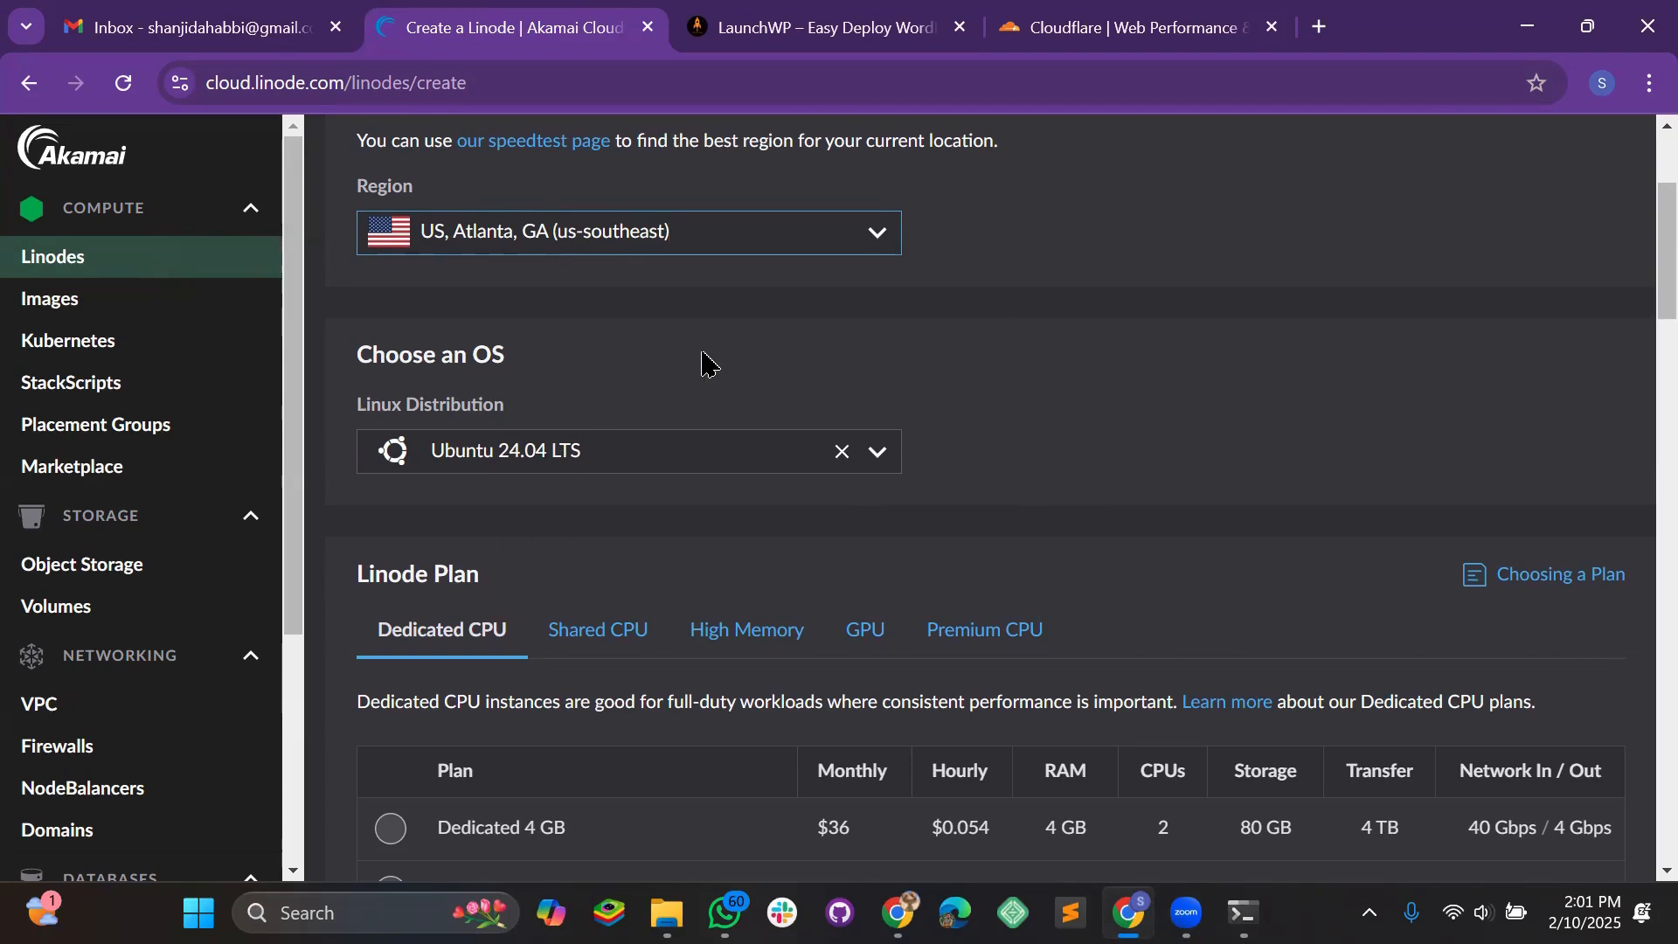
# Keep Ubuntu 24.04 LTS as the OS and choose the Dedicated 4 GB plan
pyautogui.click(620, 442)
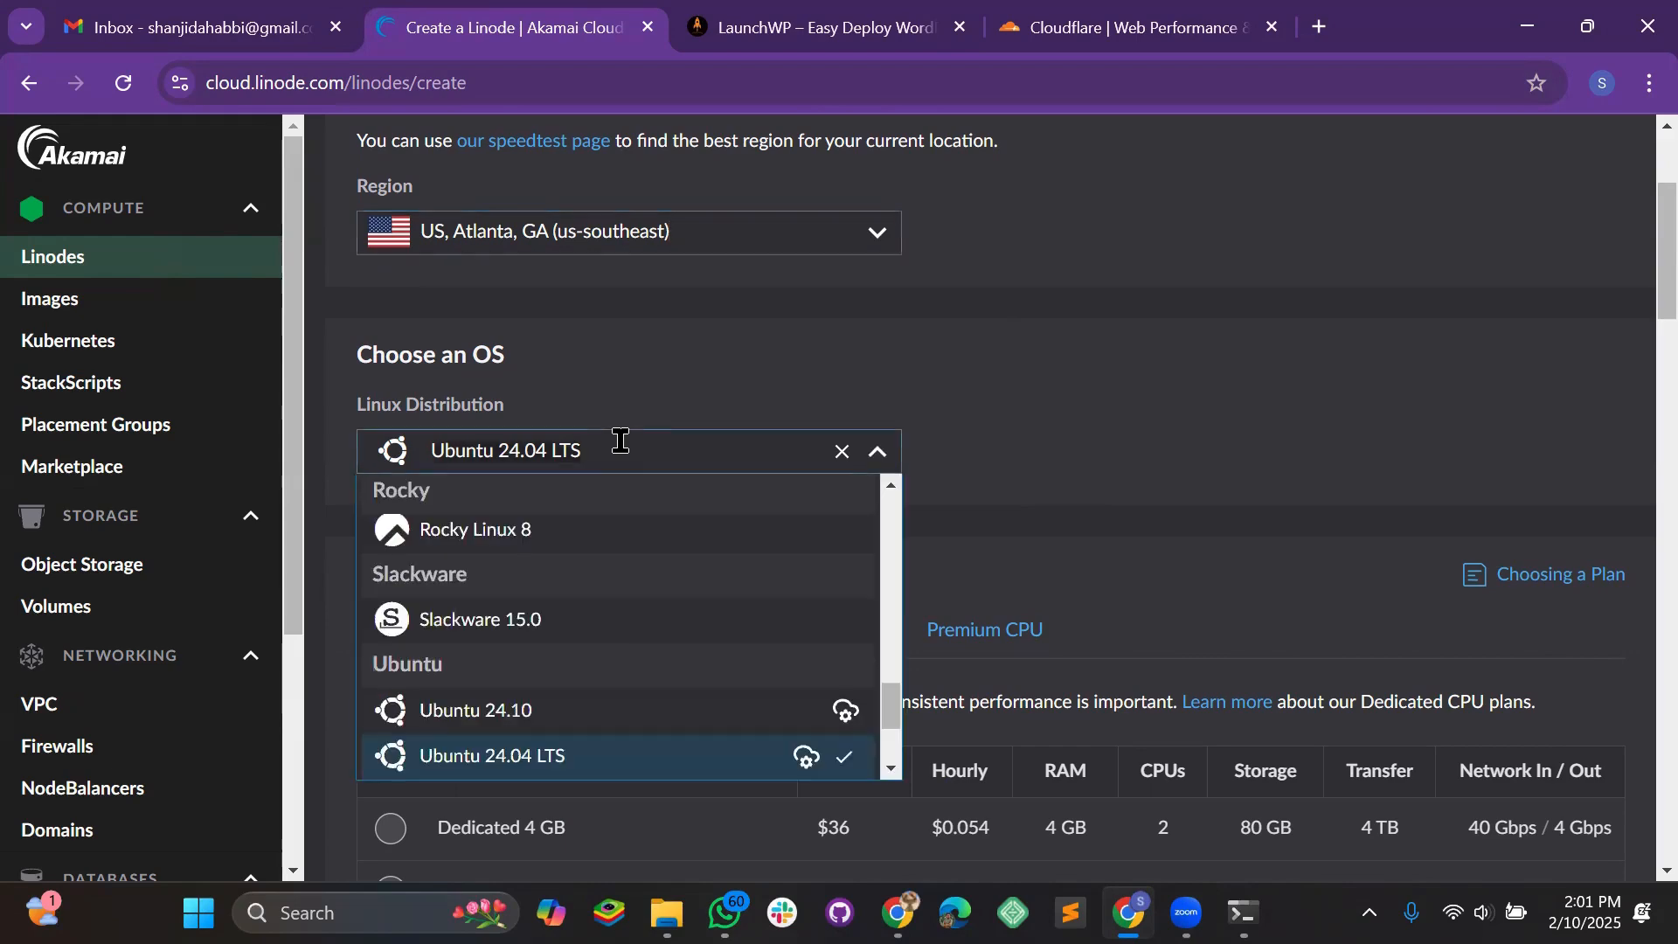
pyautogui.click(639, 385)
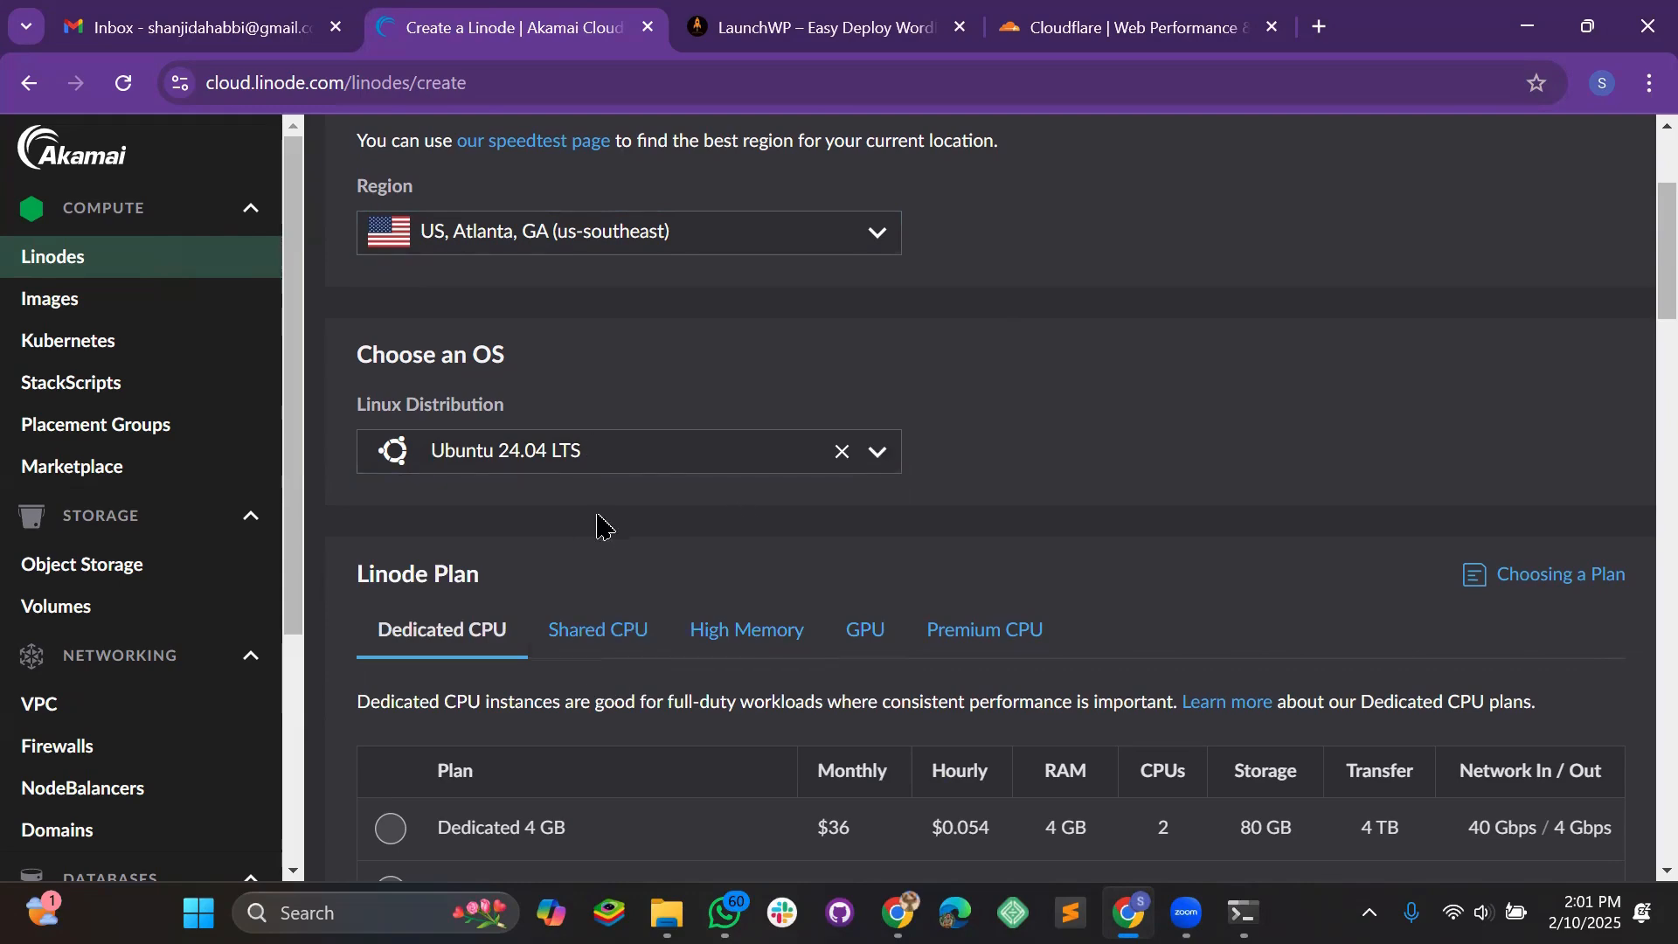
pyautogui.scroll(-3, 809, 492)
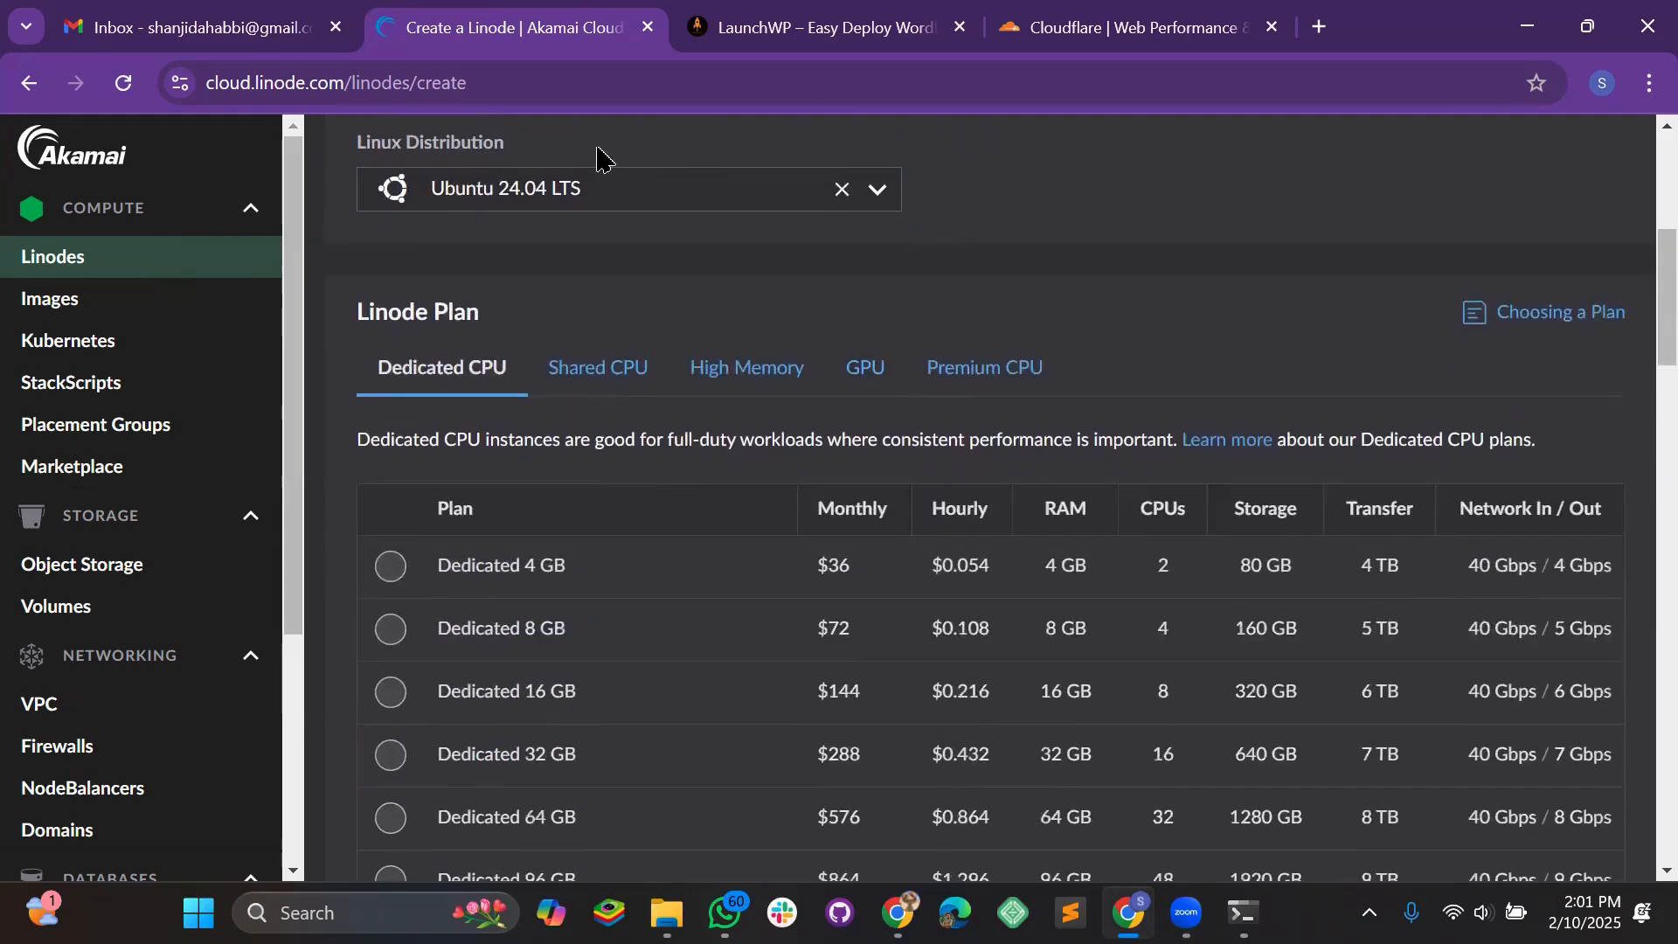
pyautogui.scroll(-2, 457, 487)
pyautogui.click(390, 432)
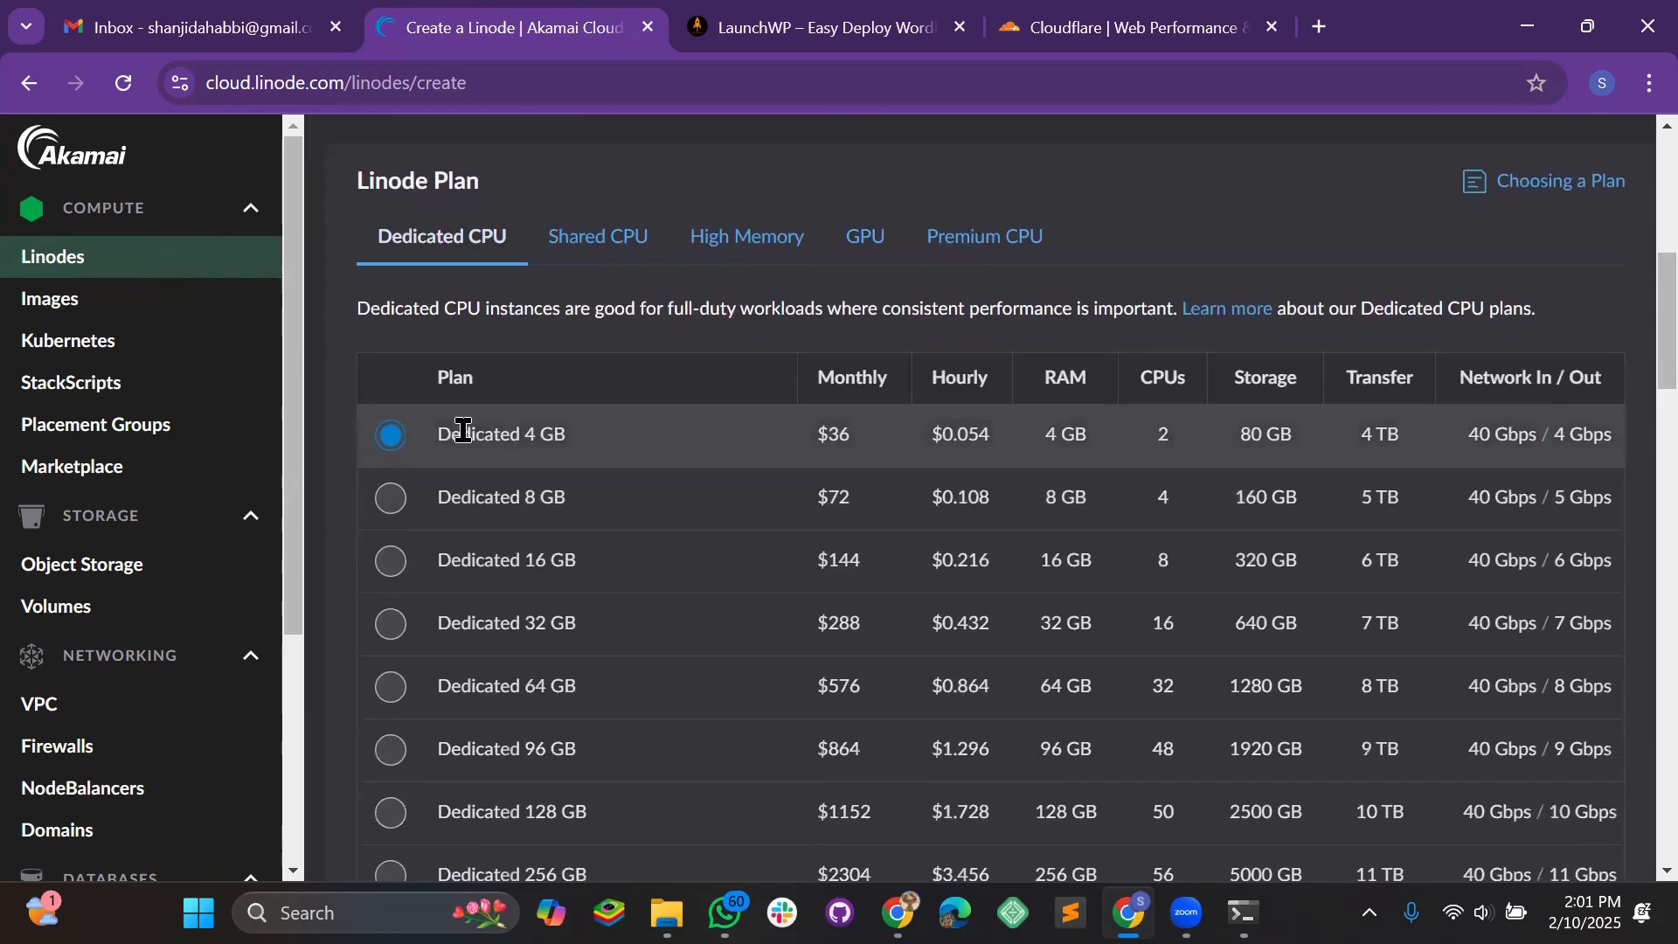
pyautogui.scroll(-4, 716, 535)
pyautogui.scroll(3, 685, 274)
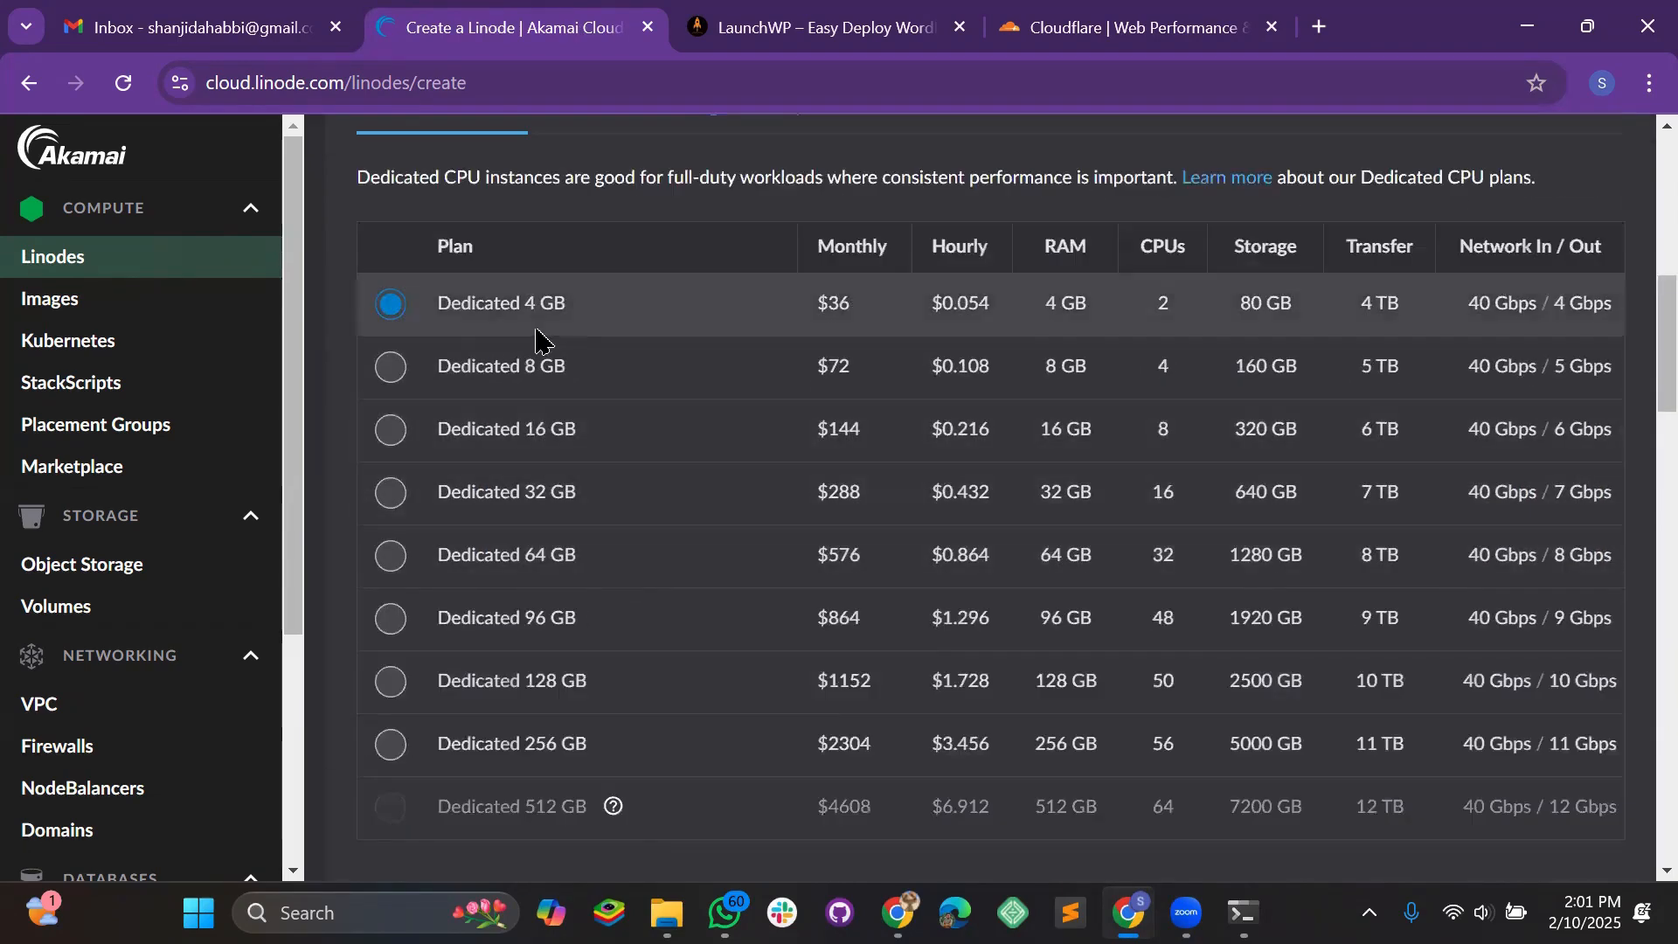
pyautogui.scroll(-7, 542, 341)
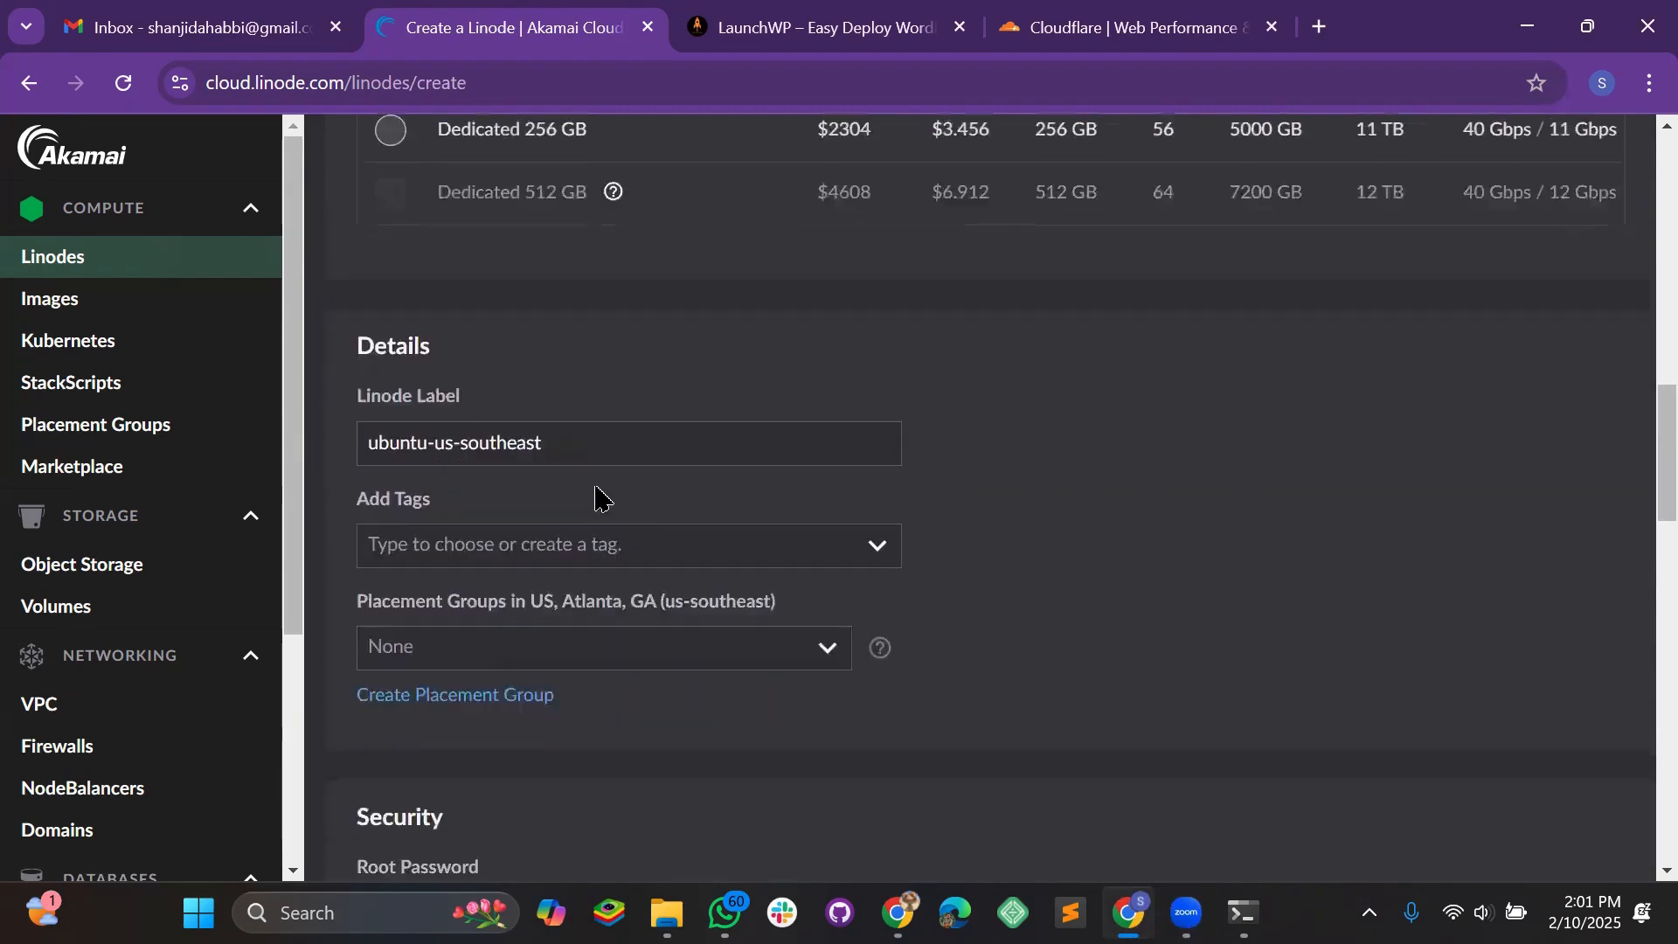
# Fill the Linode's root password from the browser's saved password suggestion
pyautogui.scroll(-1, 597, 498)
pyautogui.scroll(-1, 507, 397)
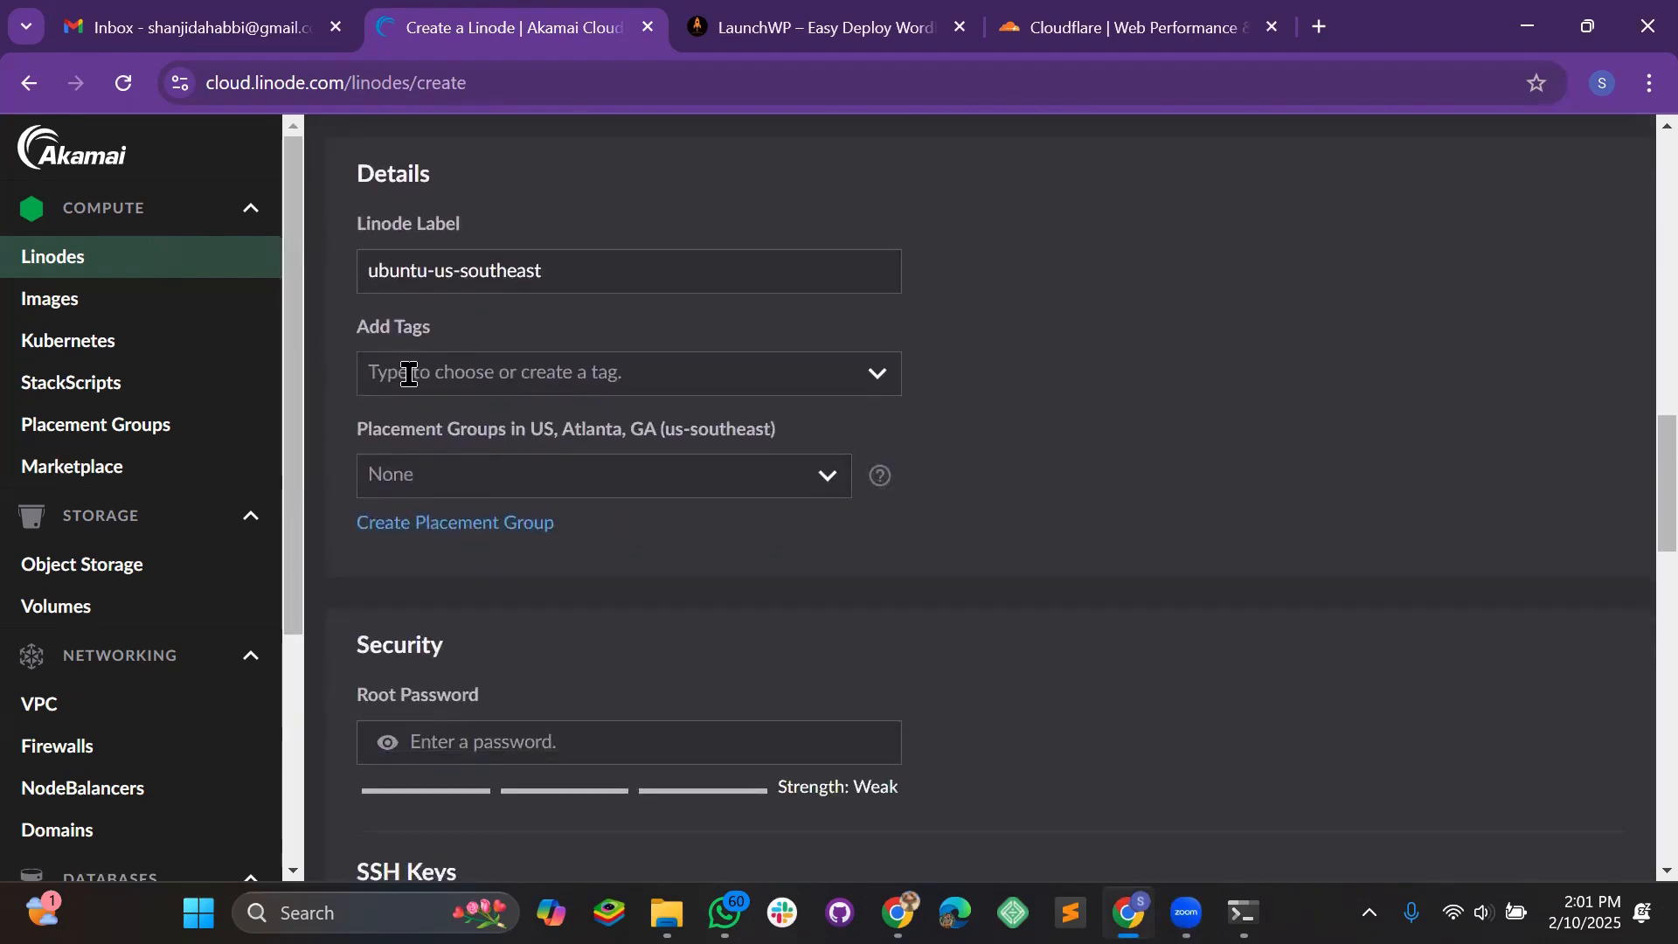
pyautogui.scroll(-1, 542, 516)
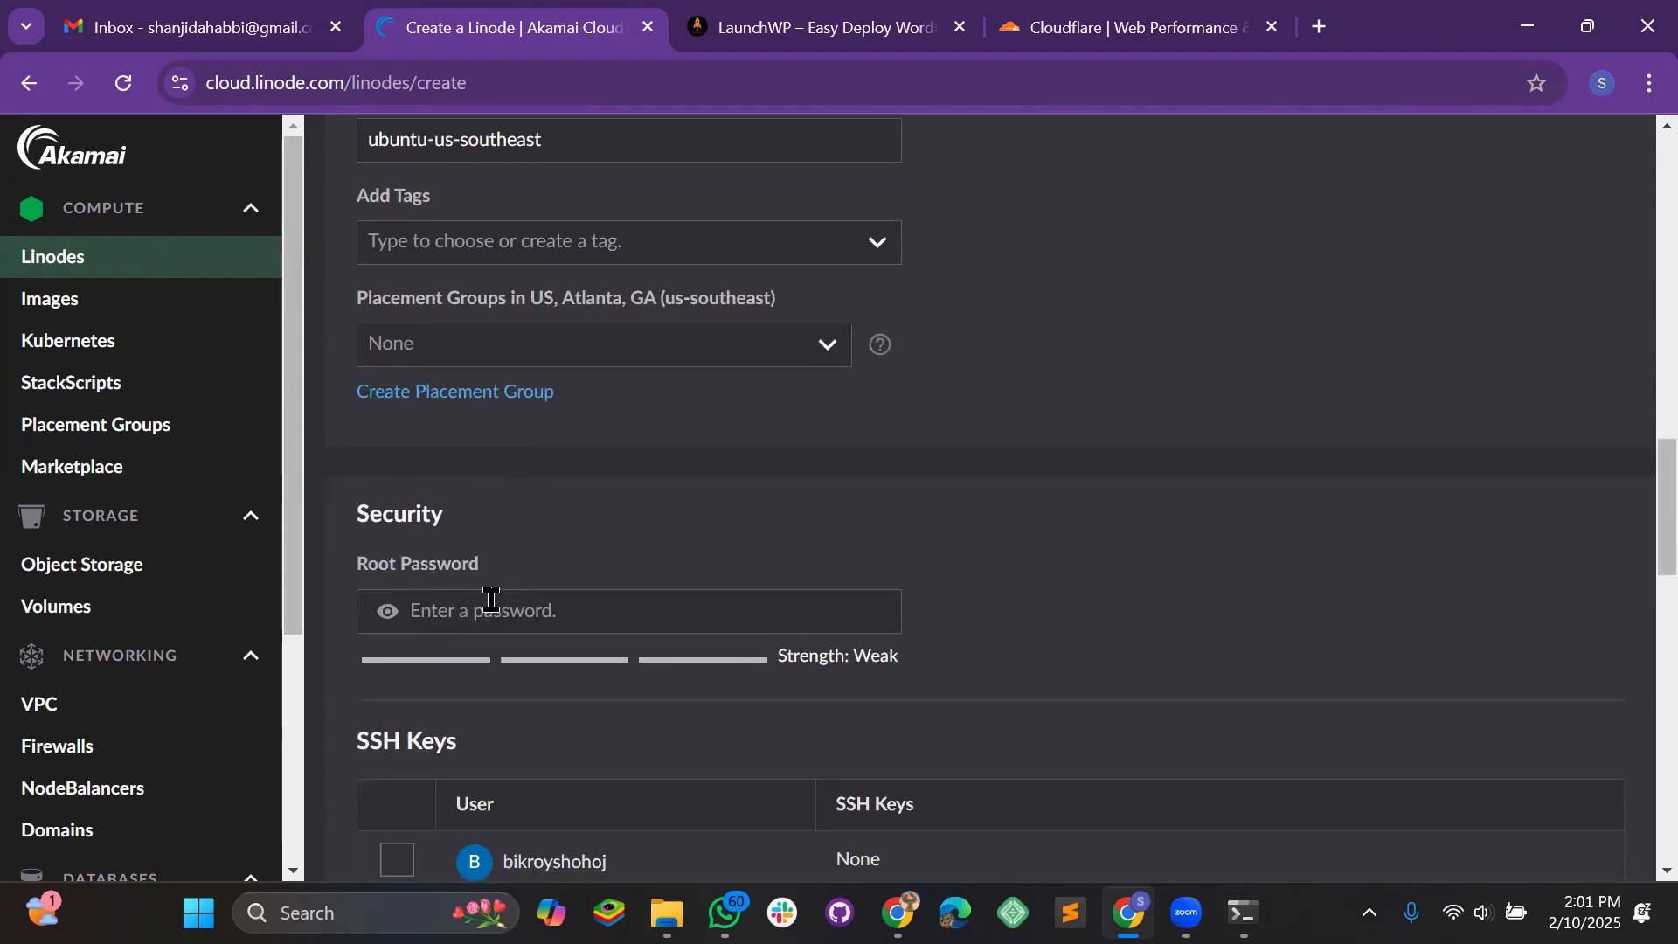
pyautogui.scroll(-1, 549, 506)
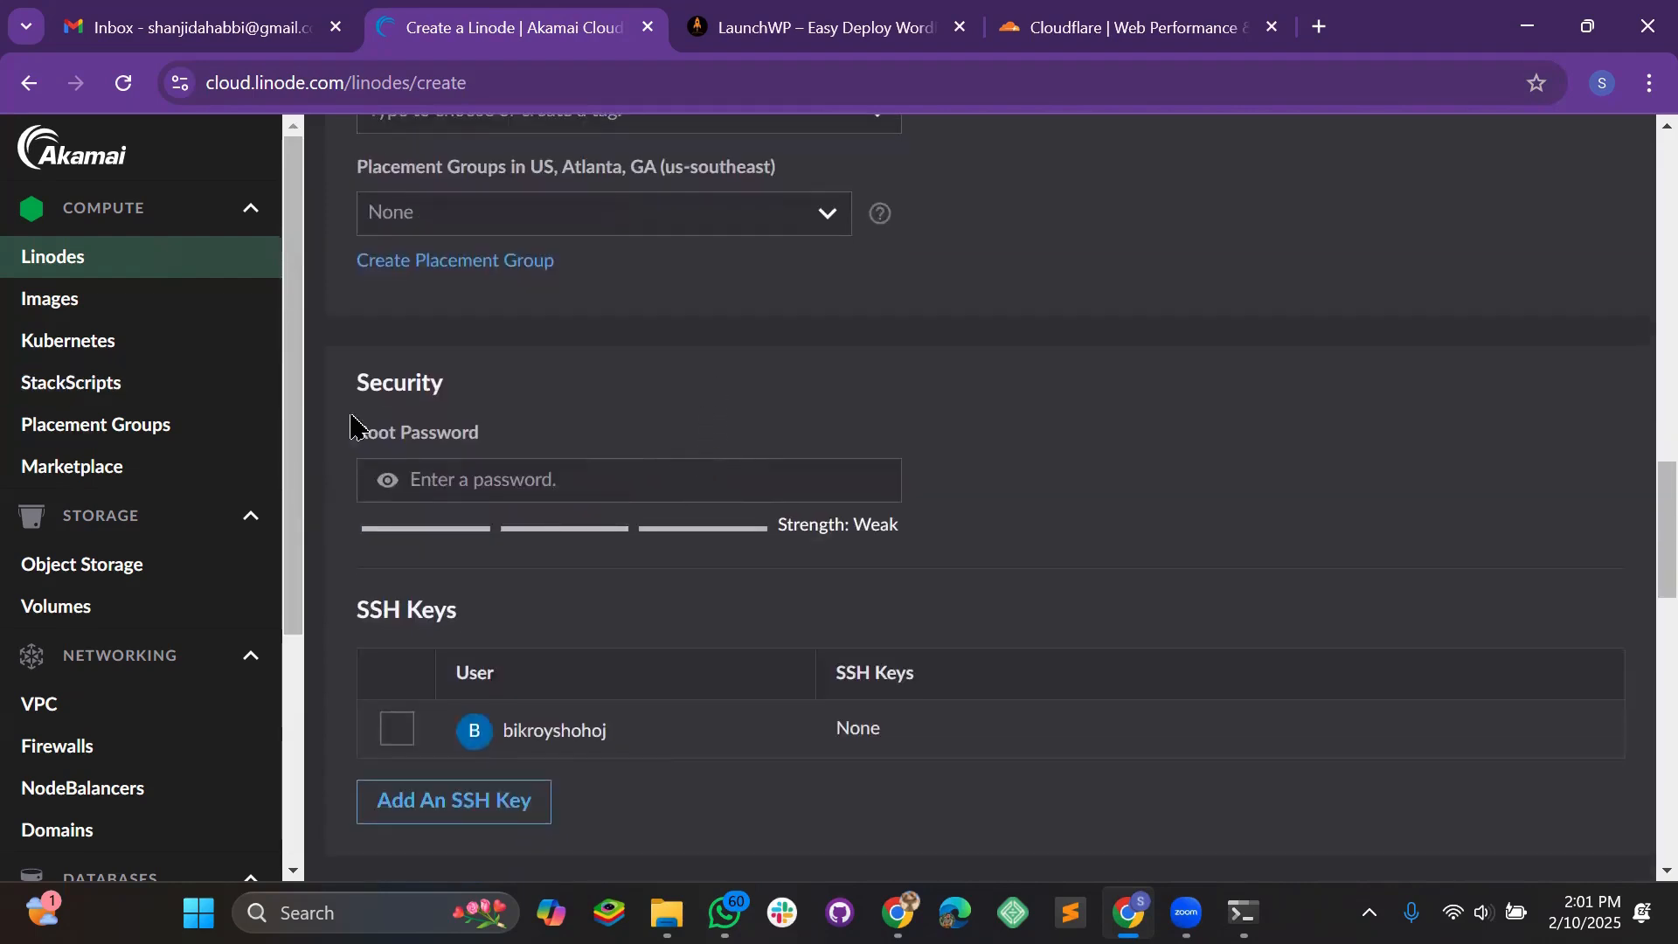
pyautogui.click(457, 481)
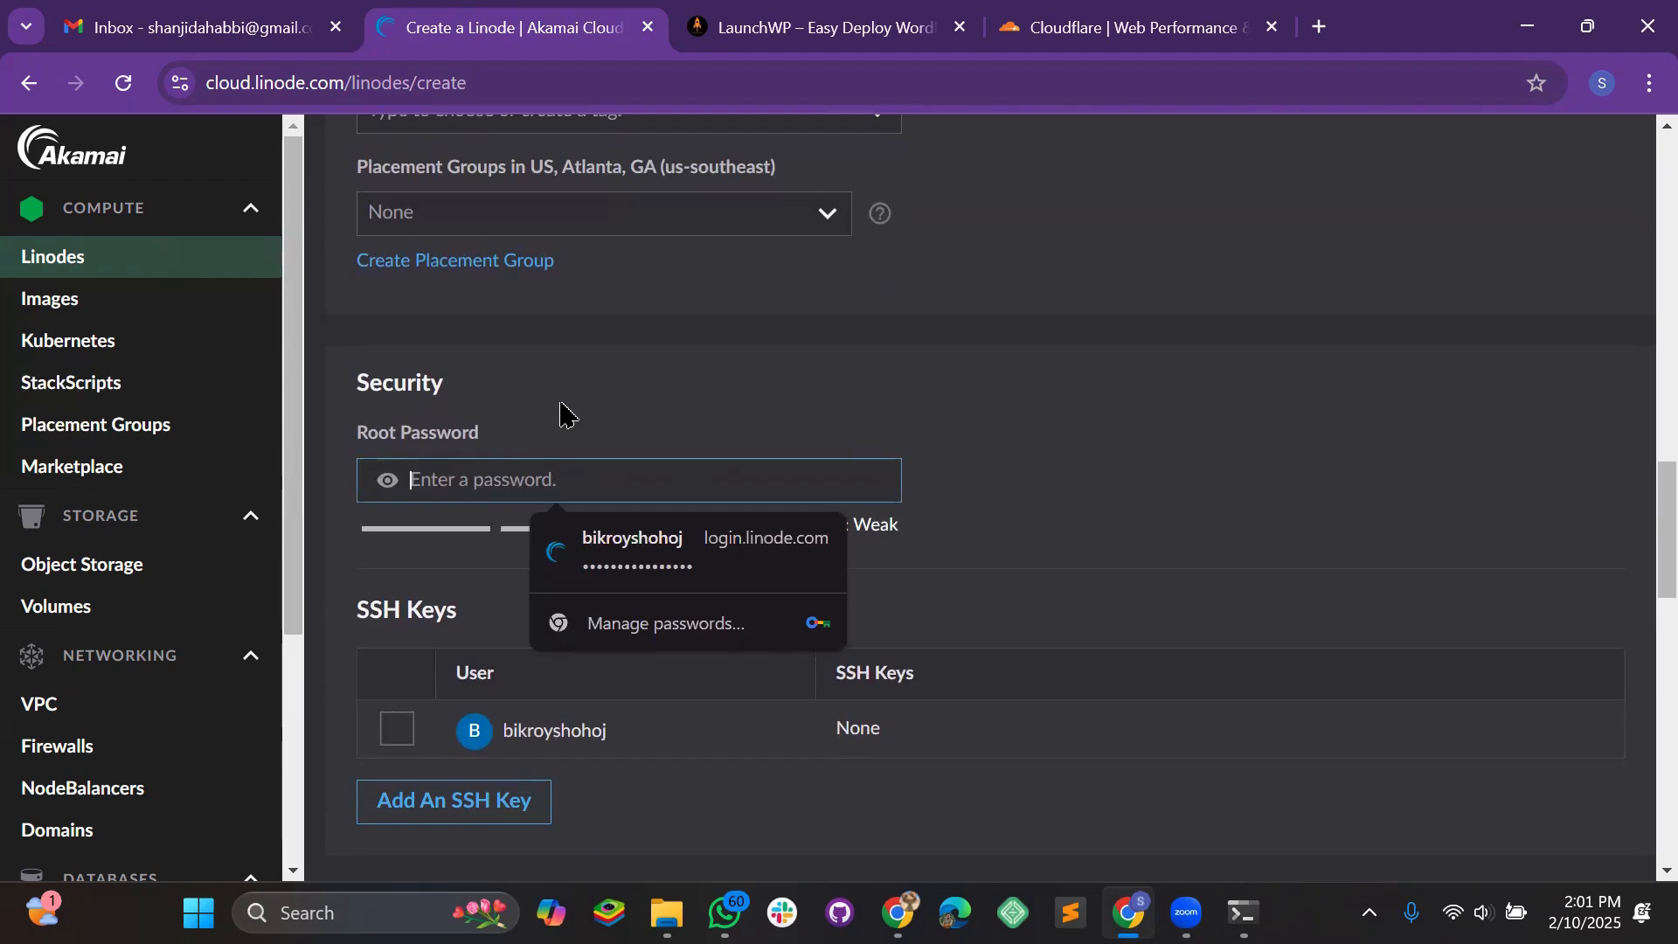
pyautogui.click(651, 542)
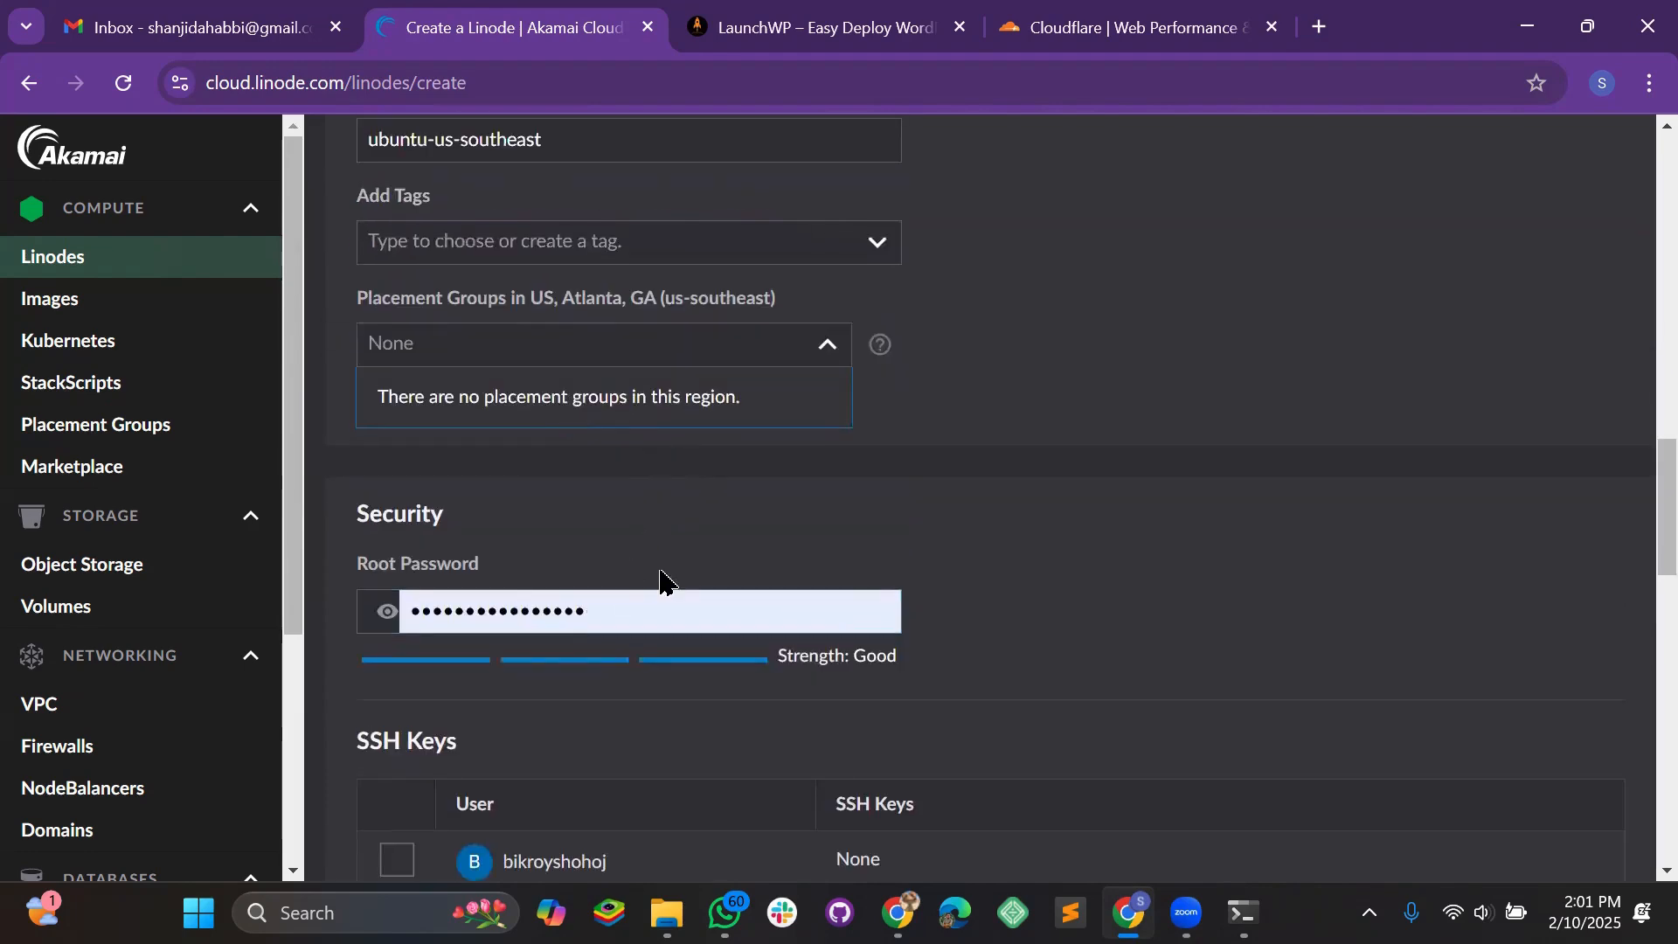
# Create the ubuntu-us-southeast Linode, then go back to LaunchWP
pyautogui.scroll(-5, 649, 412)
pyautogui.scroll(2, 551, 454)
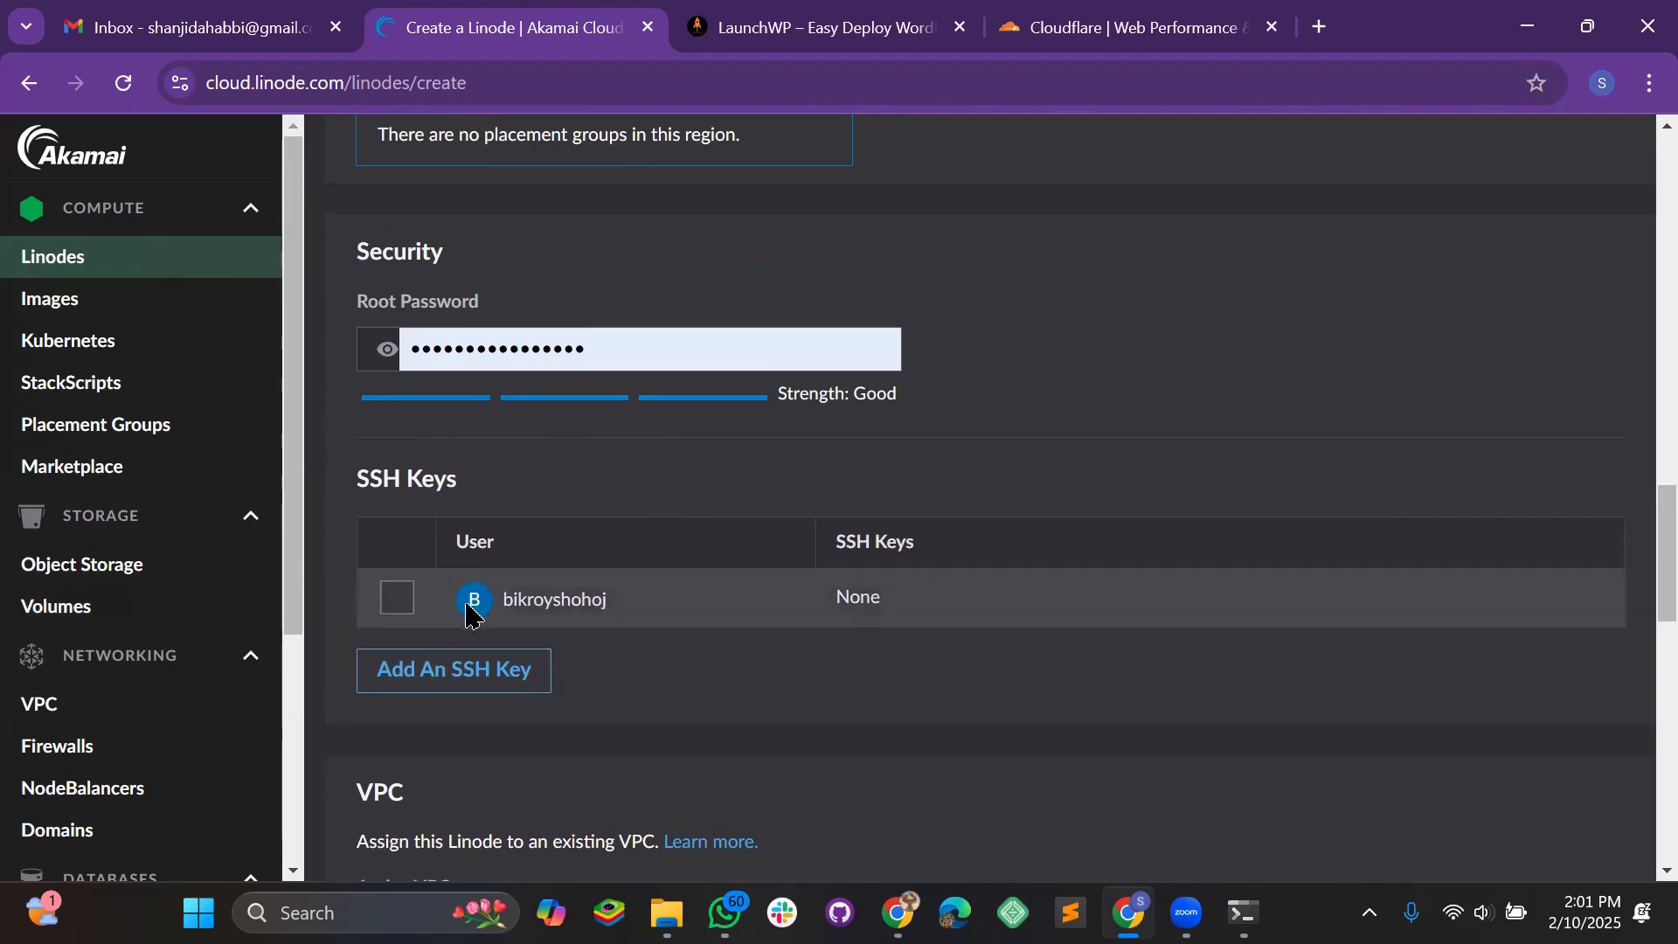
pyautogui.scroll(-2, 517, 465)
pyautogui.scroll(-3, 813, 568)
pyautogui.scroll(-5, 529, 420)
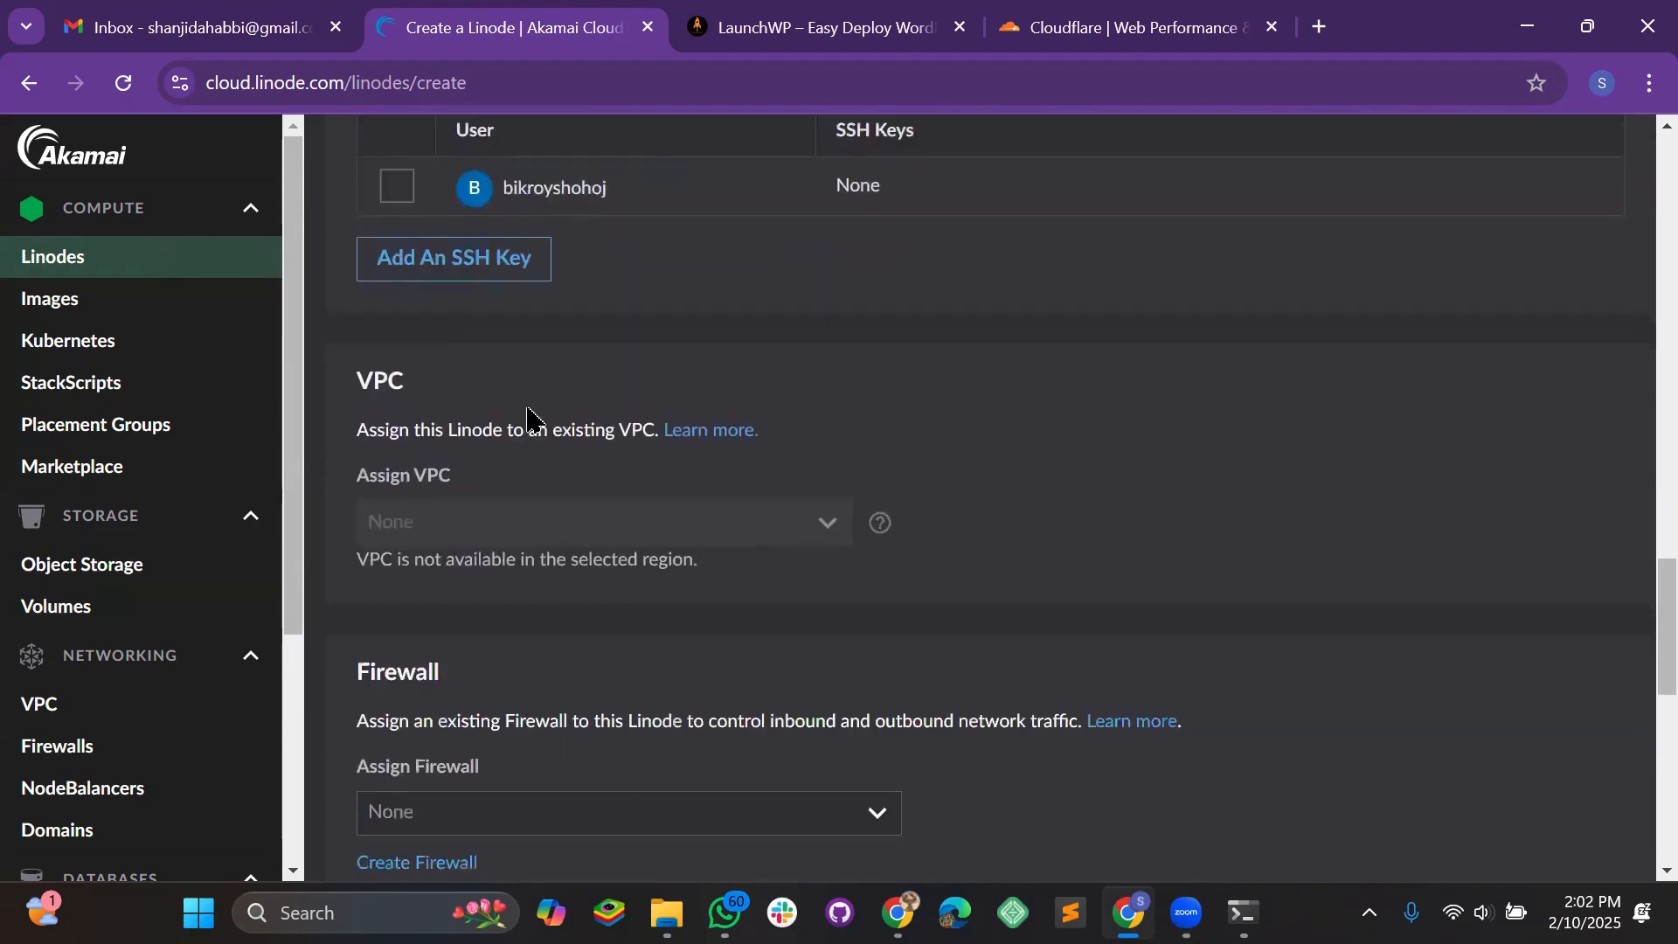
pyautogui.scroll(-6, 528, 477)
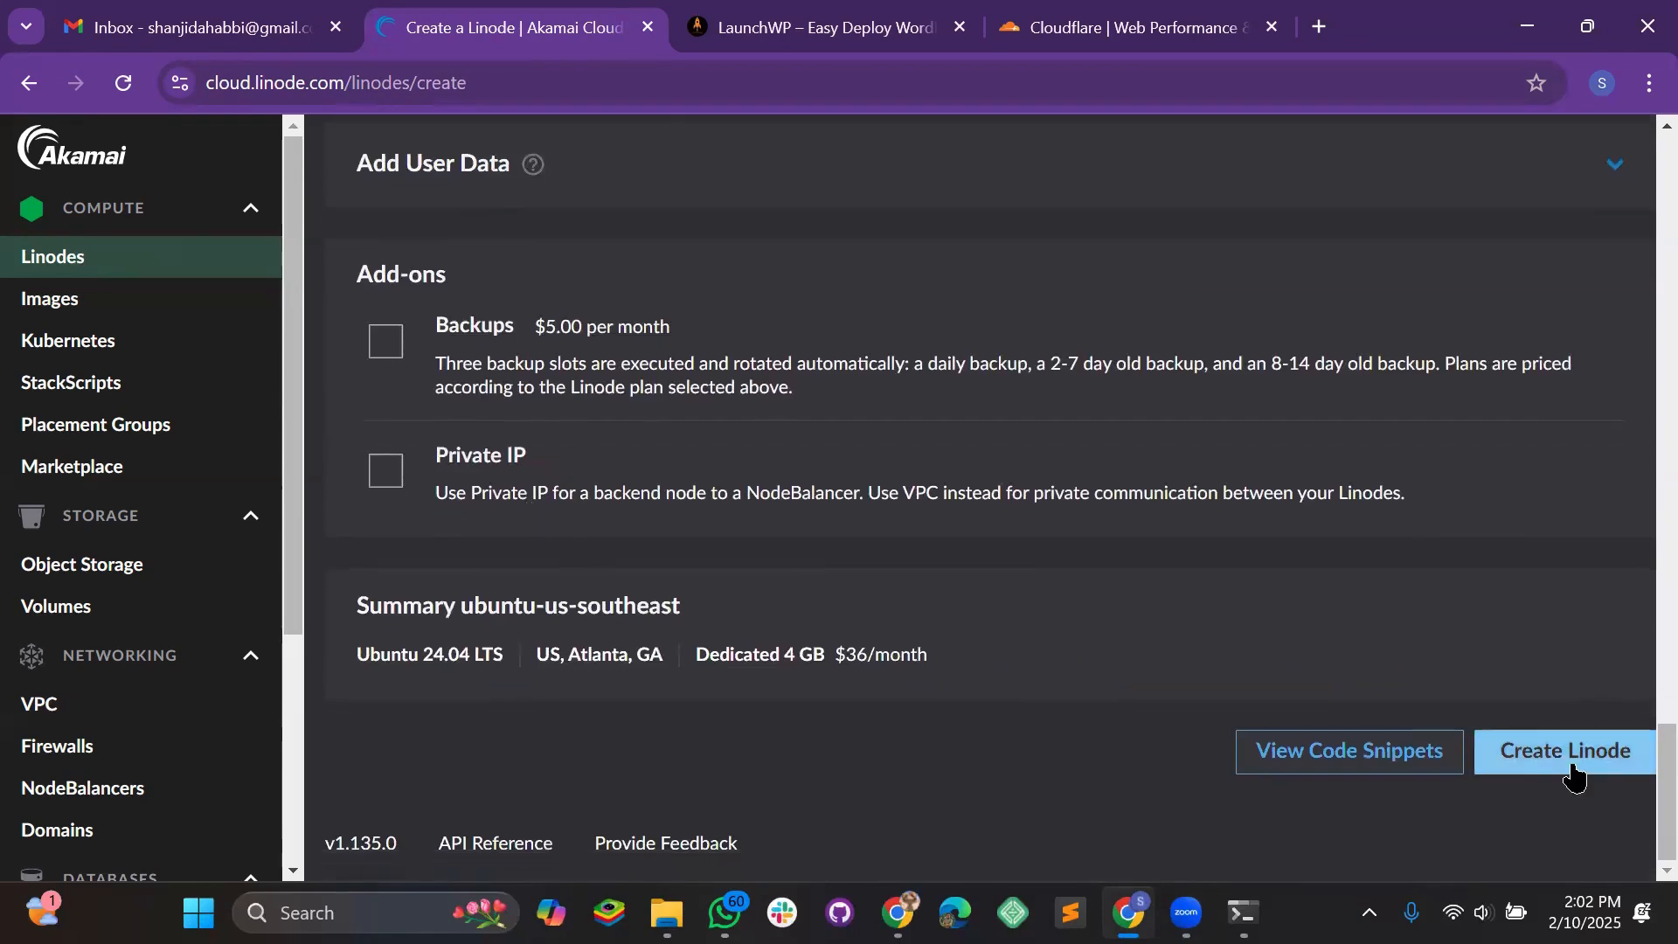
pyautogui.click(1569, 747)
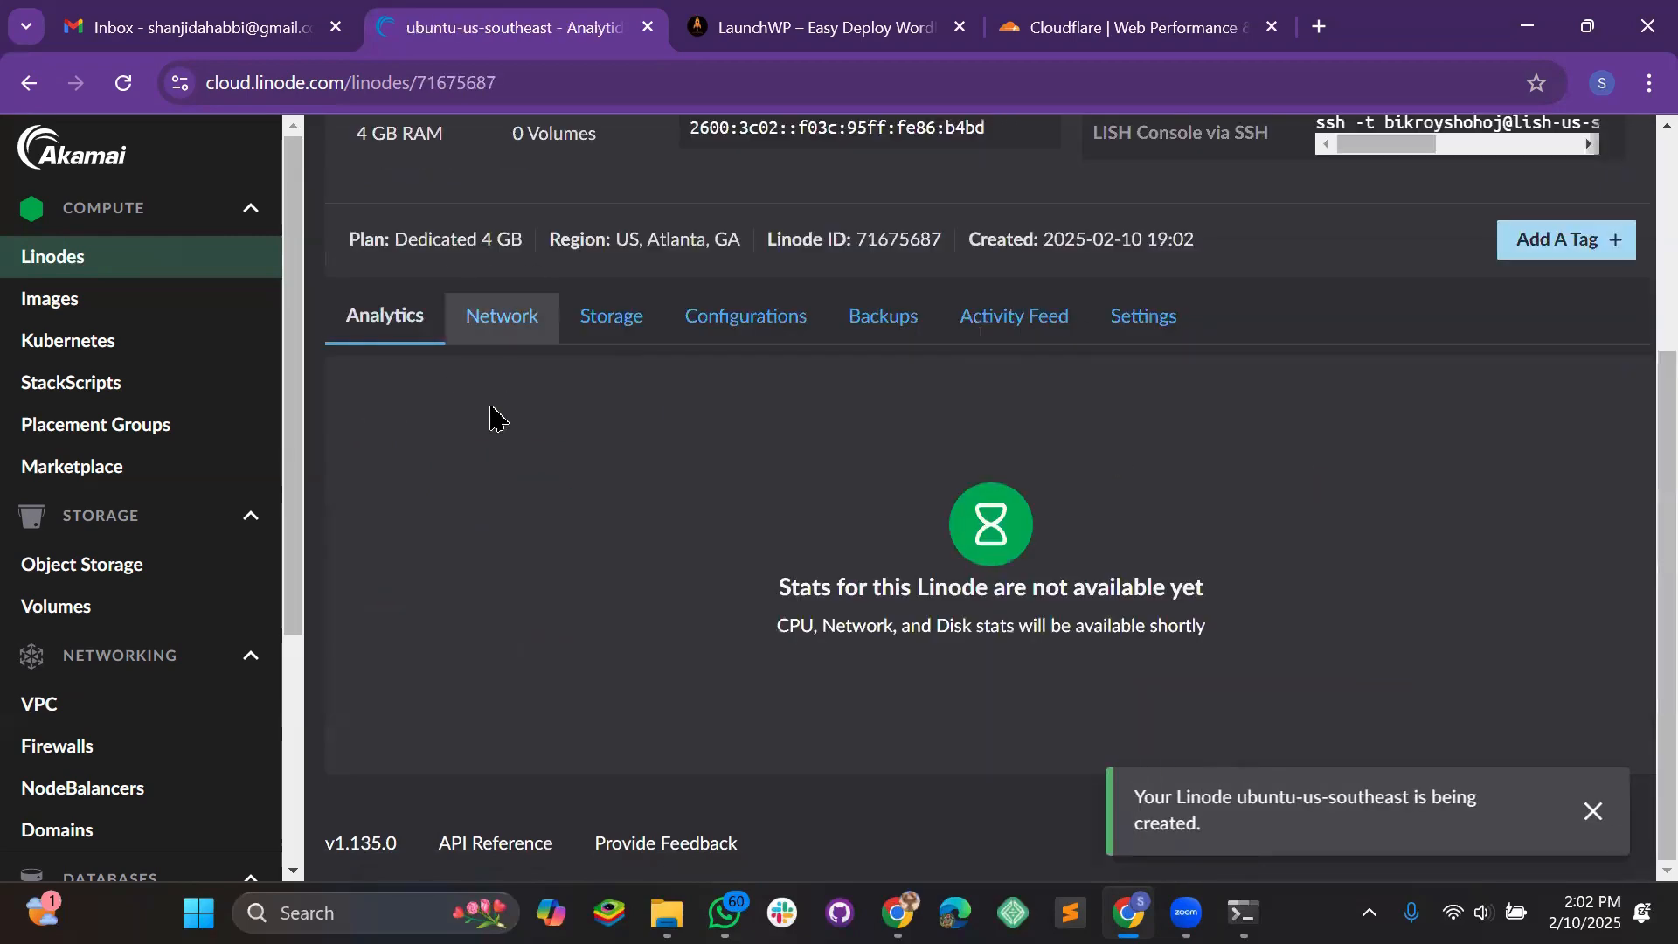
pyautogui.scroll(4, 581, 504)
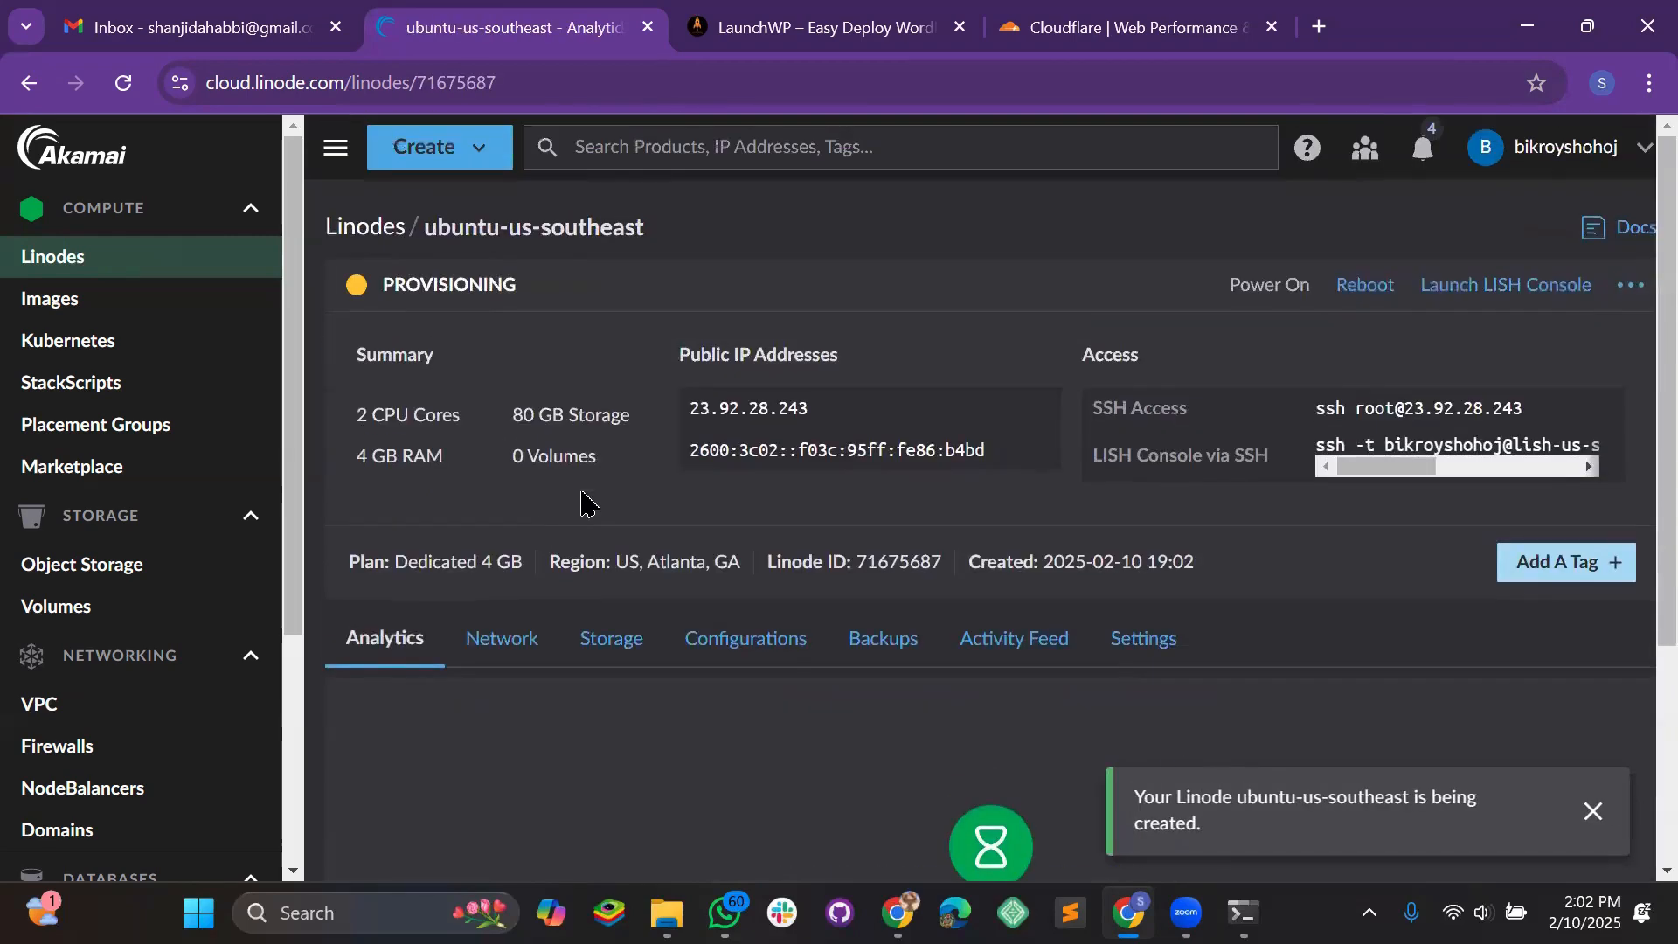
pyautogui.click(791, 26)
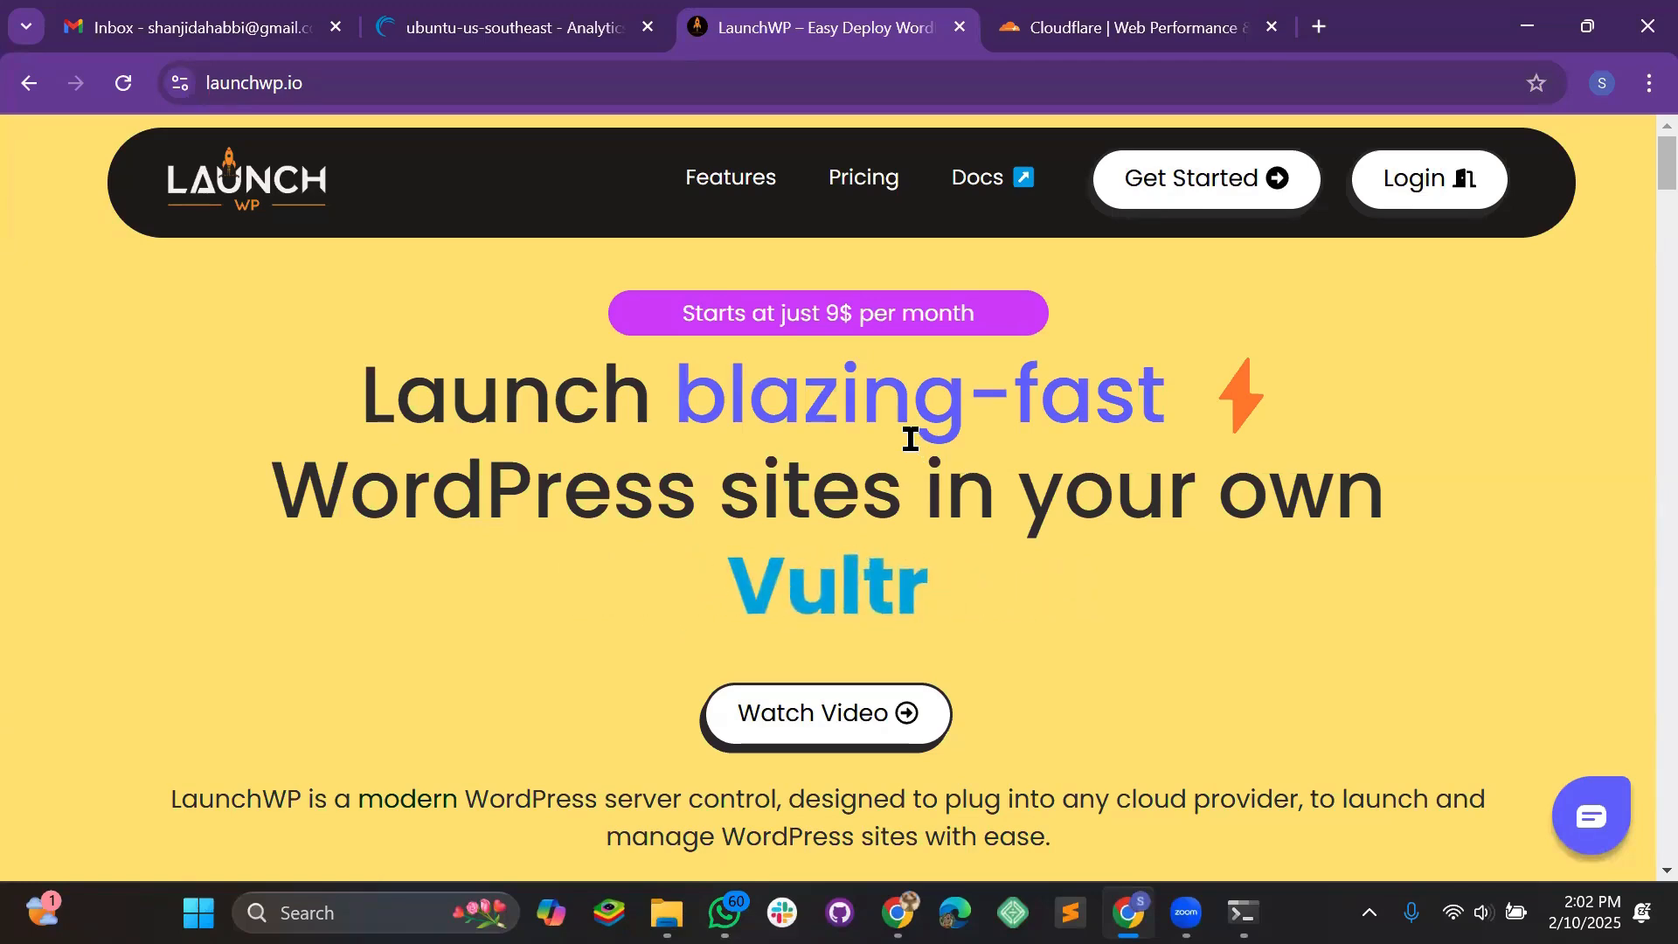
# Browse the LaunchWP Get Started guide, glance at View Pricing, and return
pyautogui.click(1159, 213)
pyautogui.scroll(-1, 291, 592)
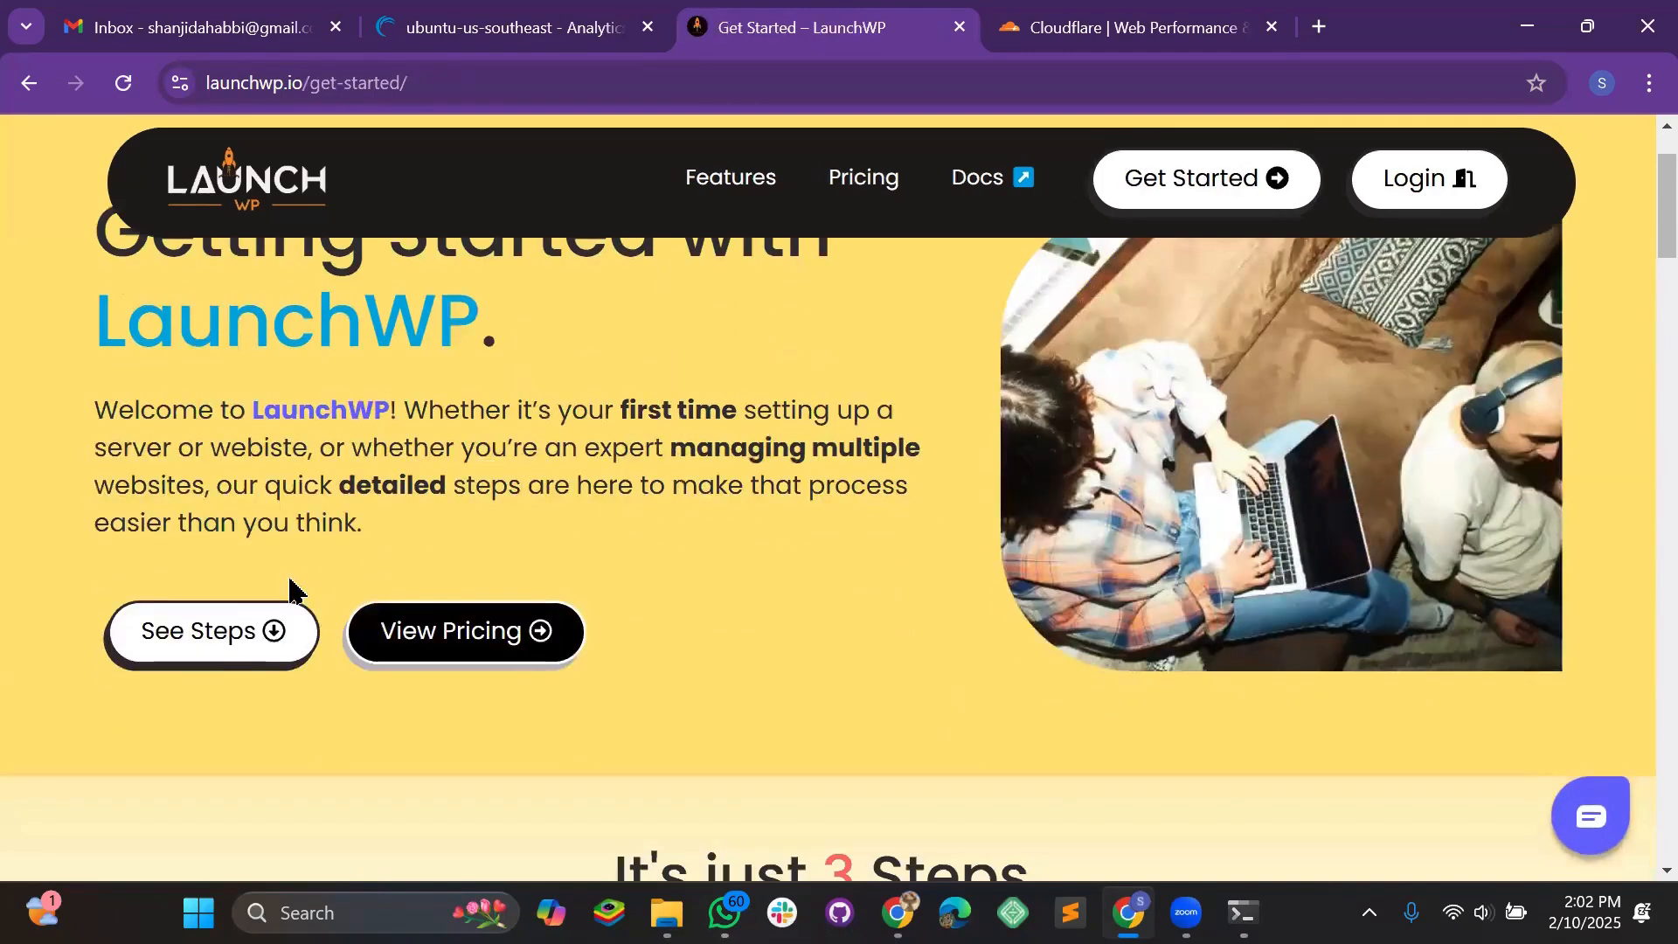
pyautogui.click(506, 631)
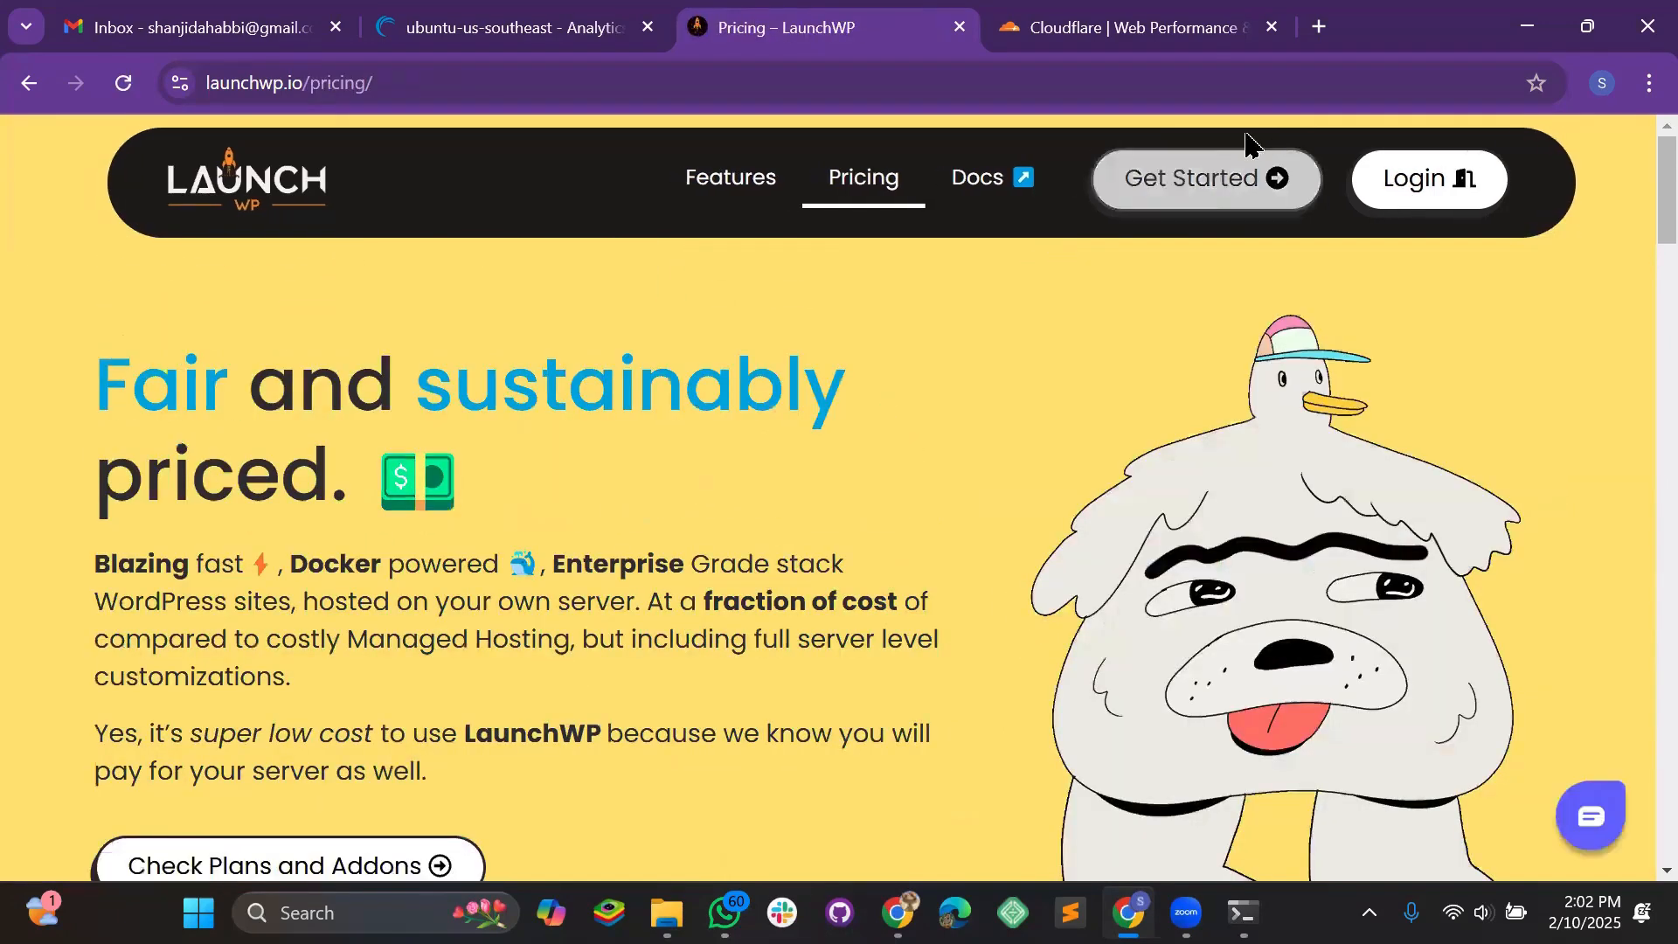
pyautogui.click(1250, 149)
# Scroll to the base plans: Basic 9$, Gold 14$ and Platinum 18$ per month
pyautogui.scroll(-6, 746, 532)
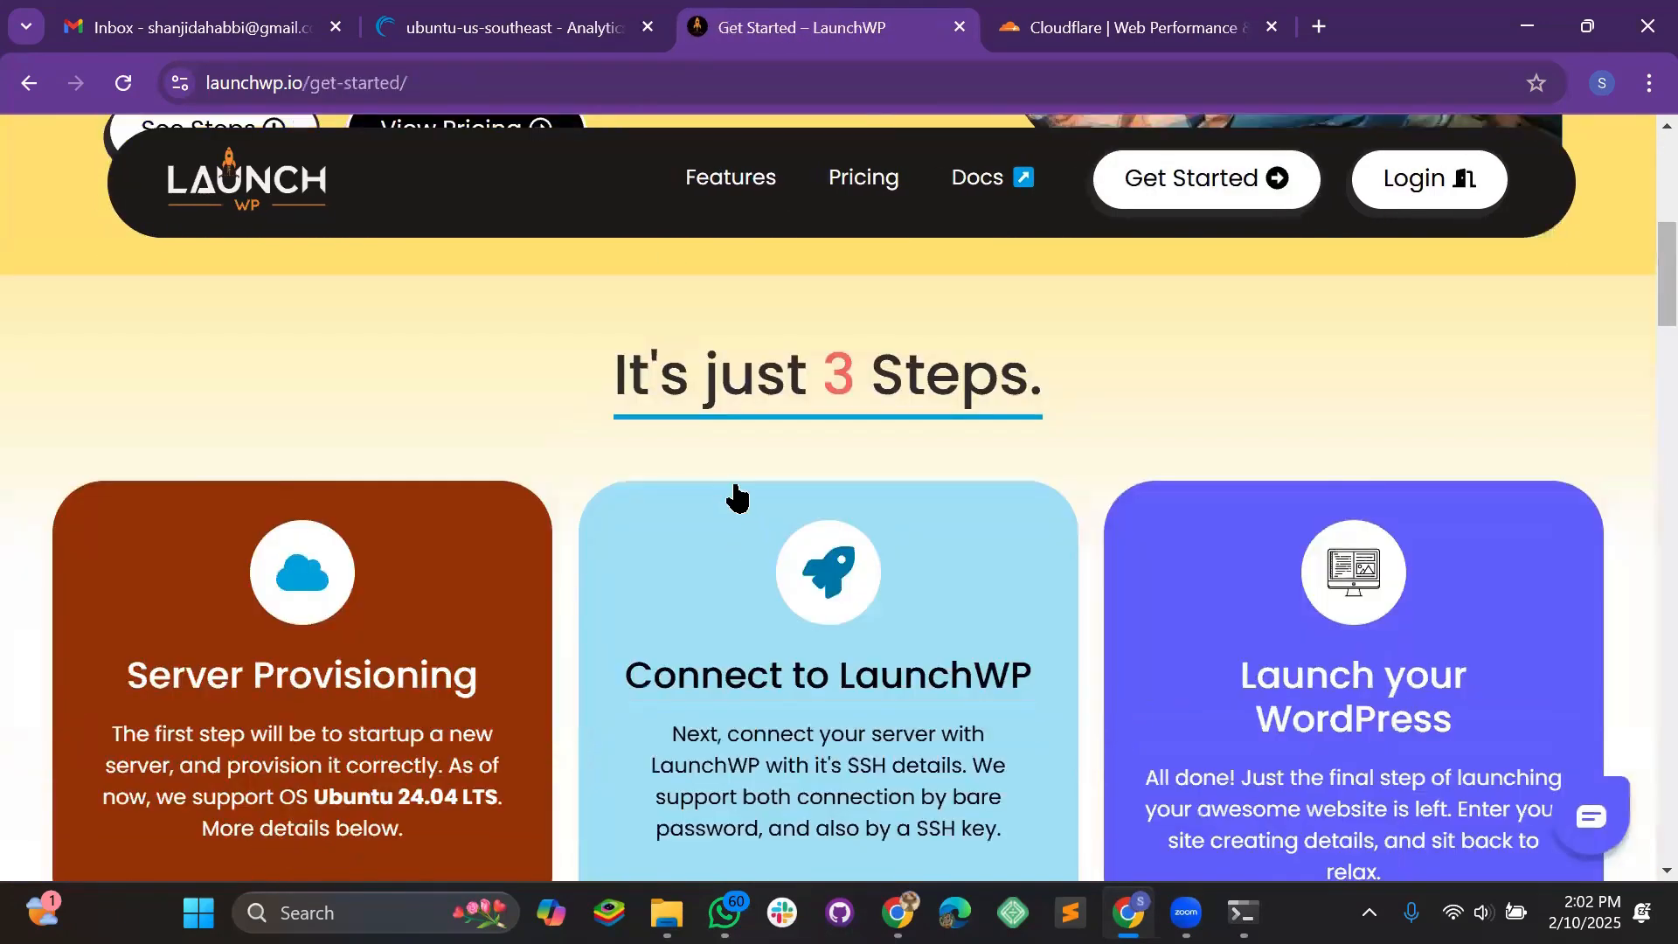
pyautogui.scroll(-2, 737, 496)
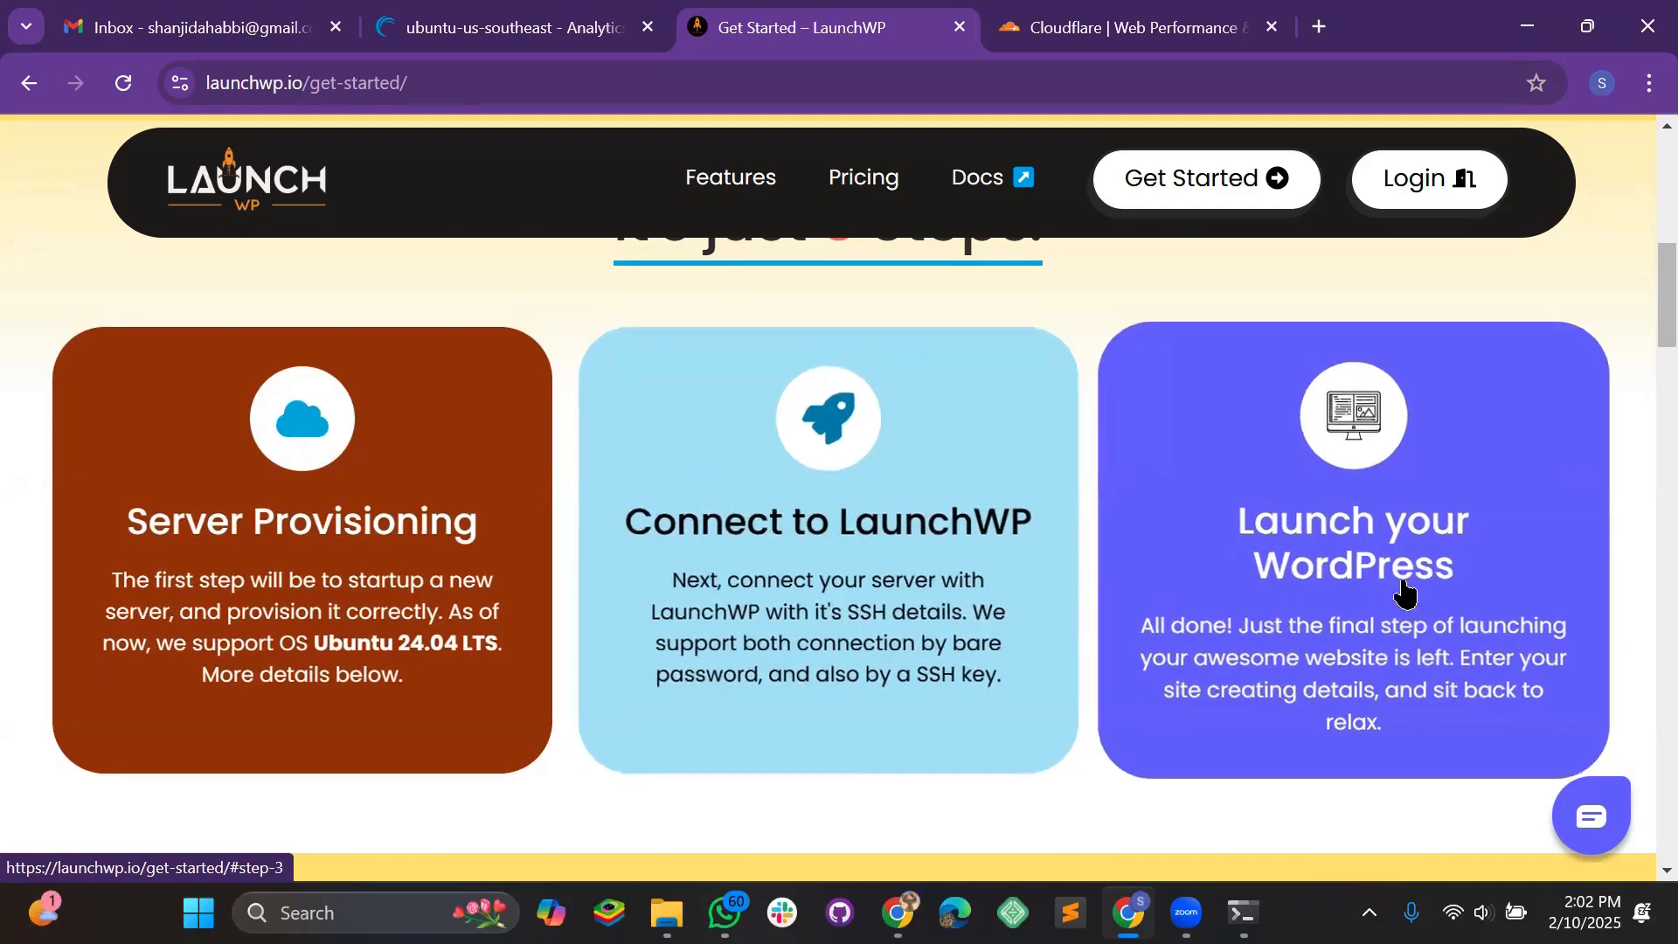
pyautogui.scroll(8, 900, 644)
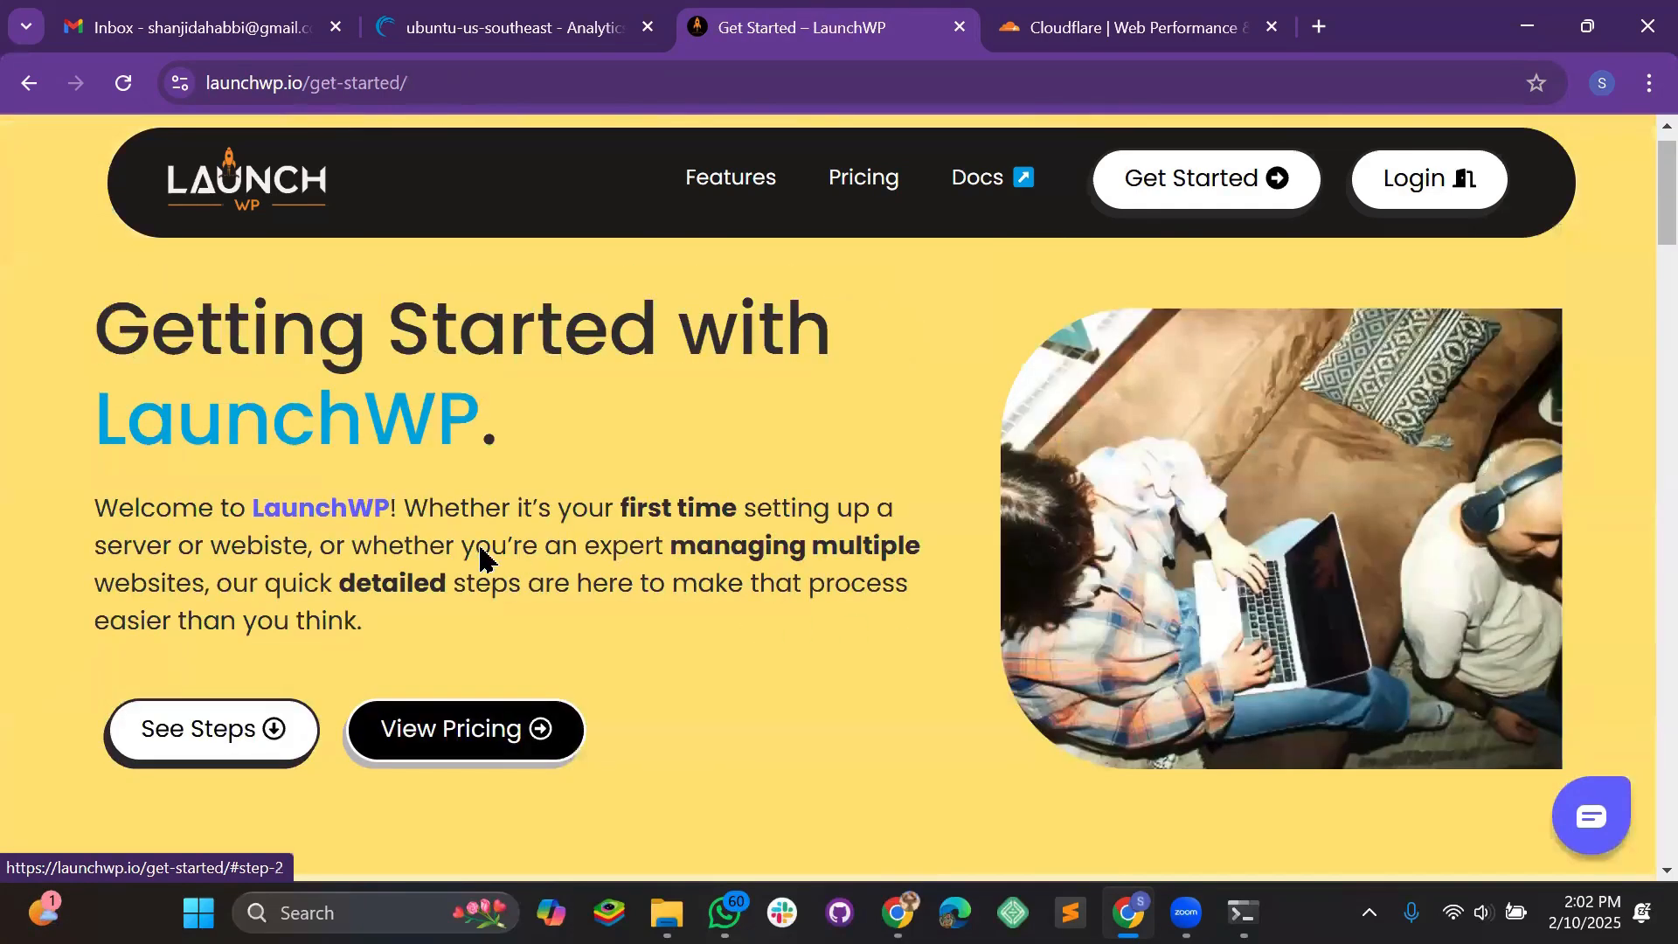
pyautogui.scroll(-5, 785, 522)
pyautogui.scroll(-12, 756, 563)
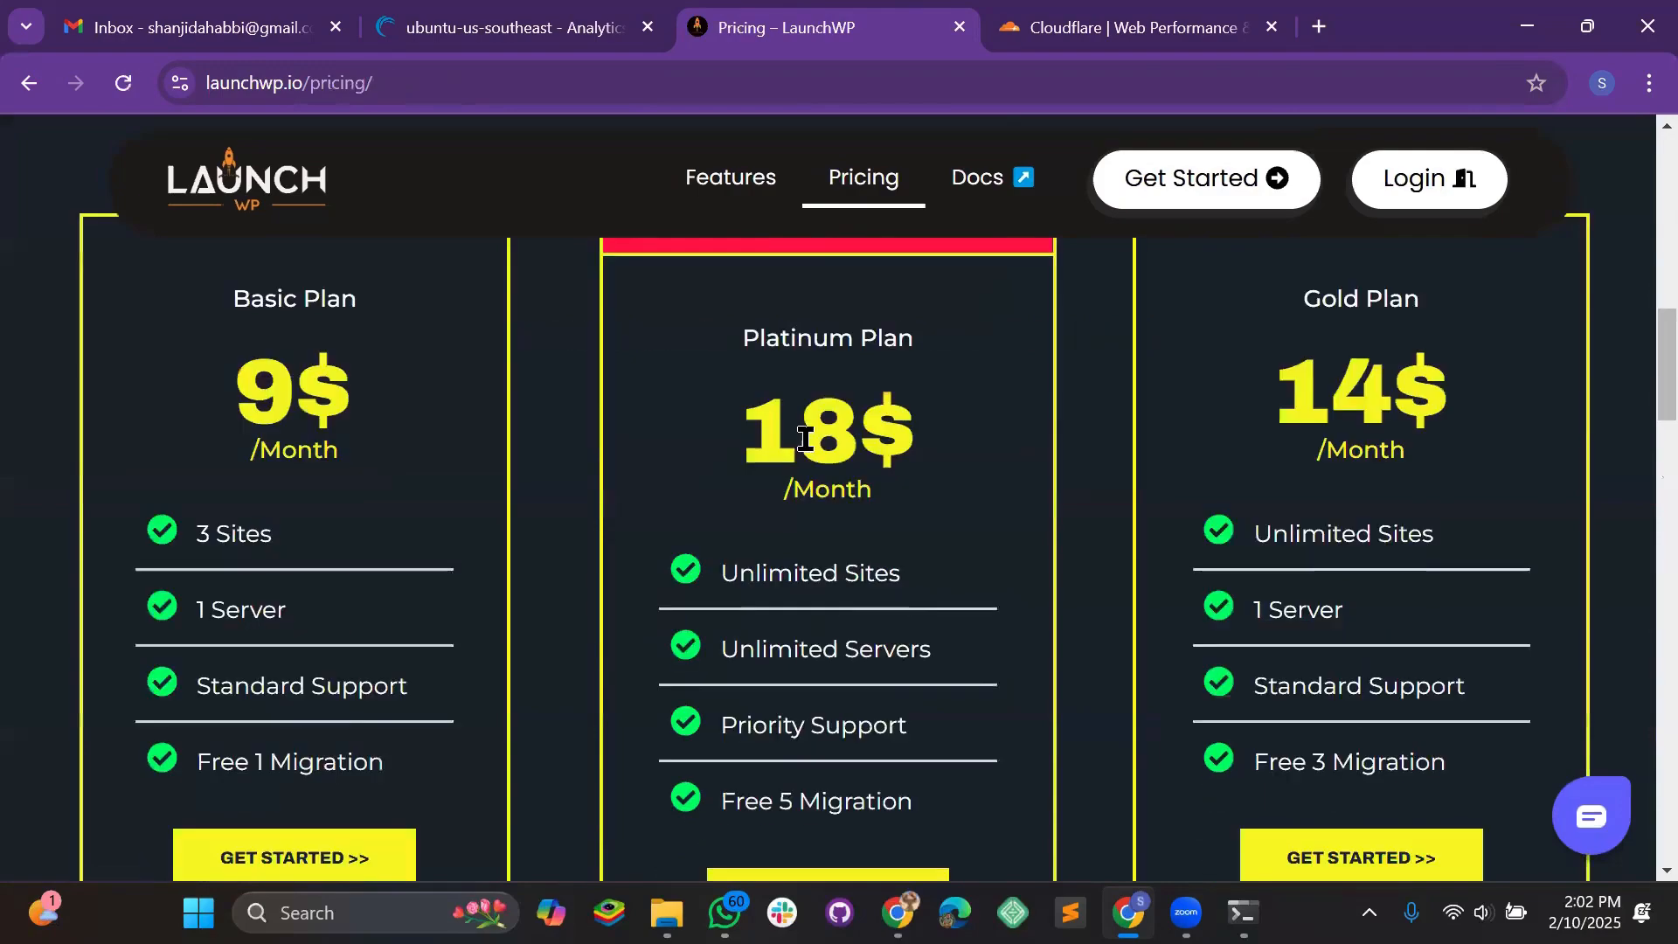
pyautogui.scroll(2, 763, 465)
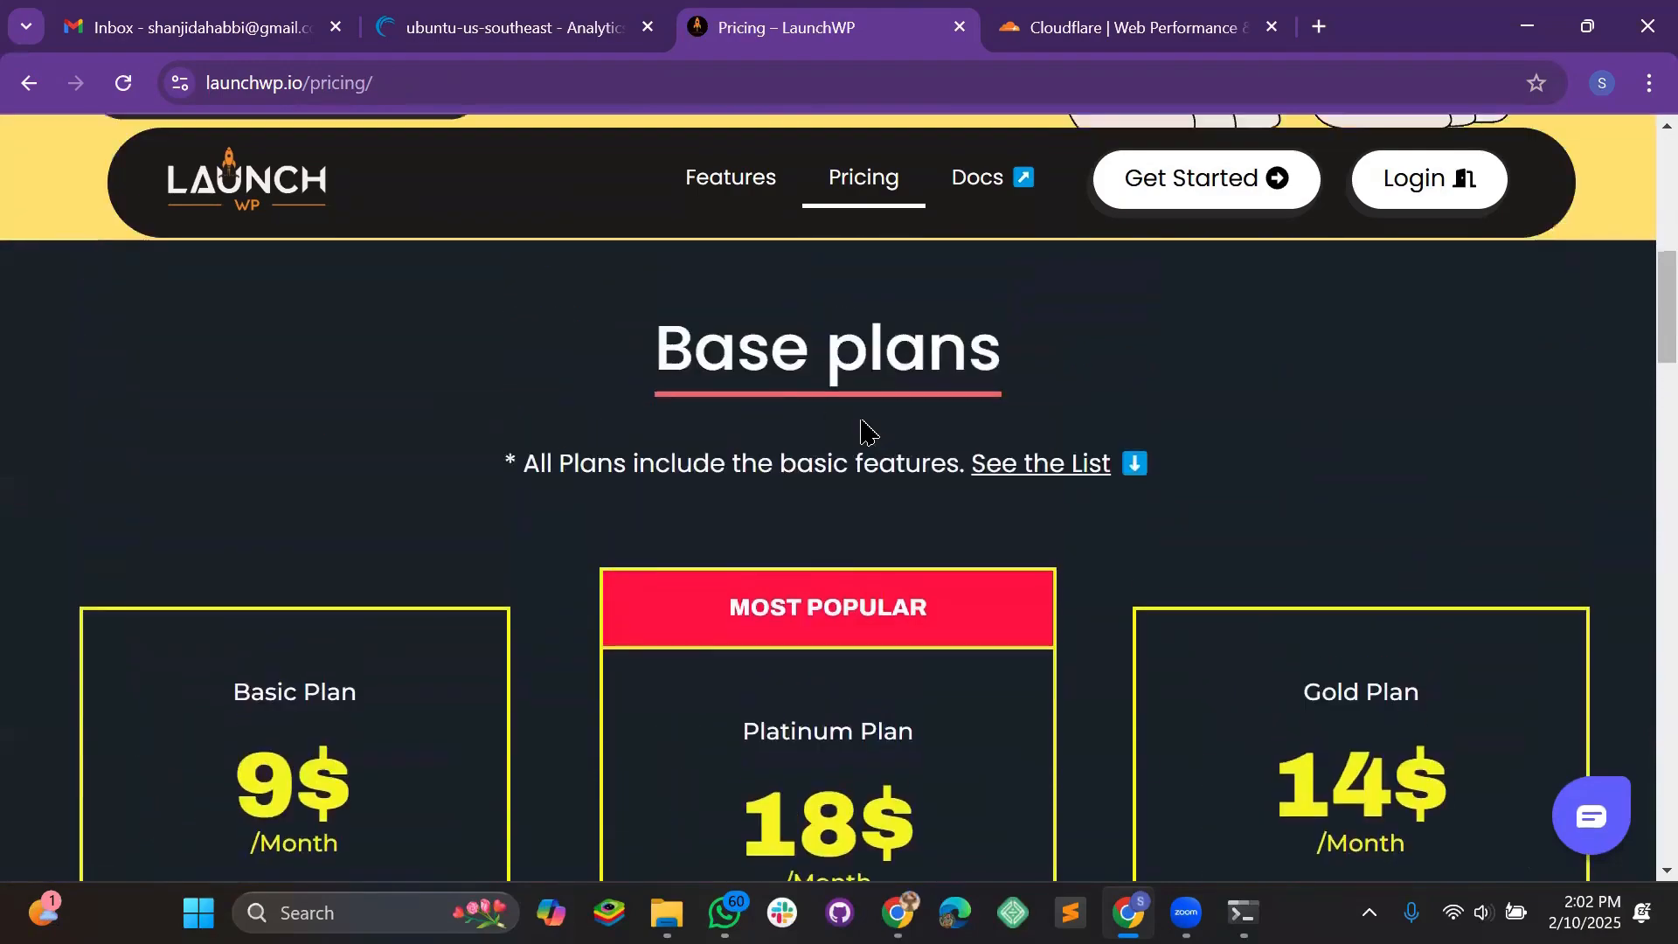
pyautogui.scroll(-7, 846, 566)
# Choose the Platinum plan to open the membership checkout form
pyautogui.click(926, 522)
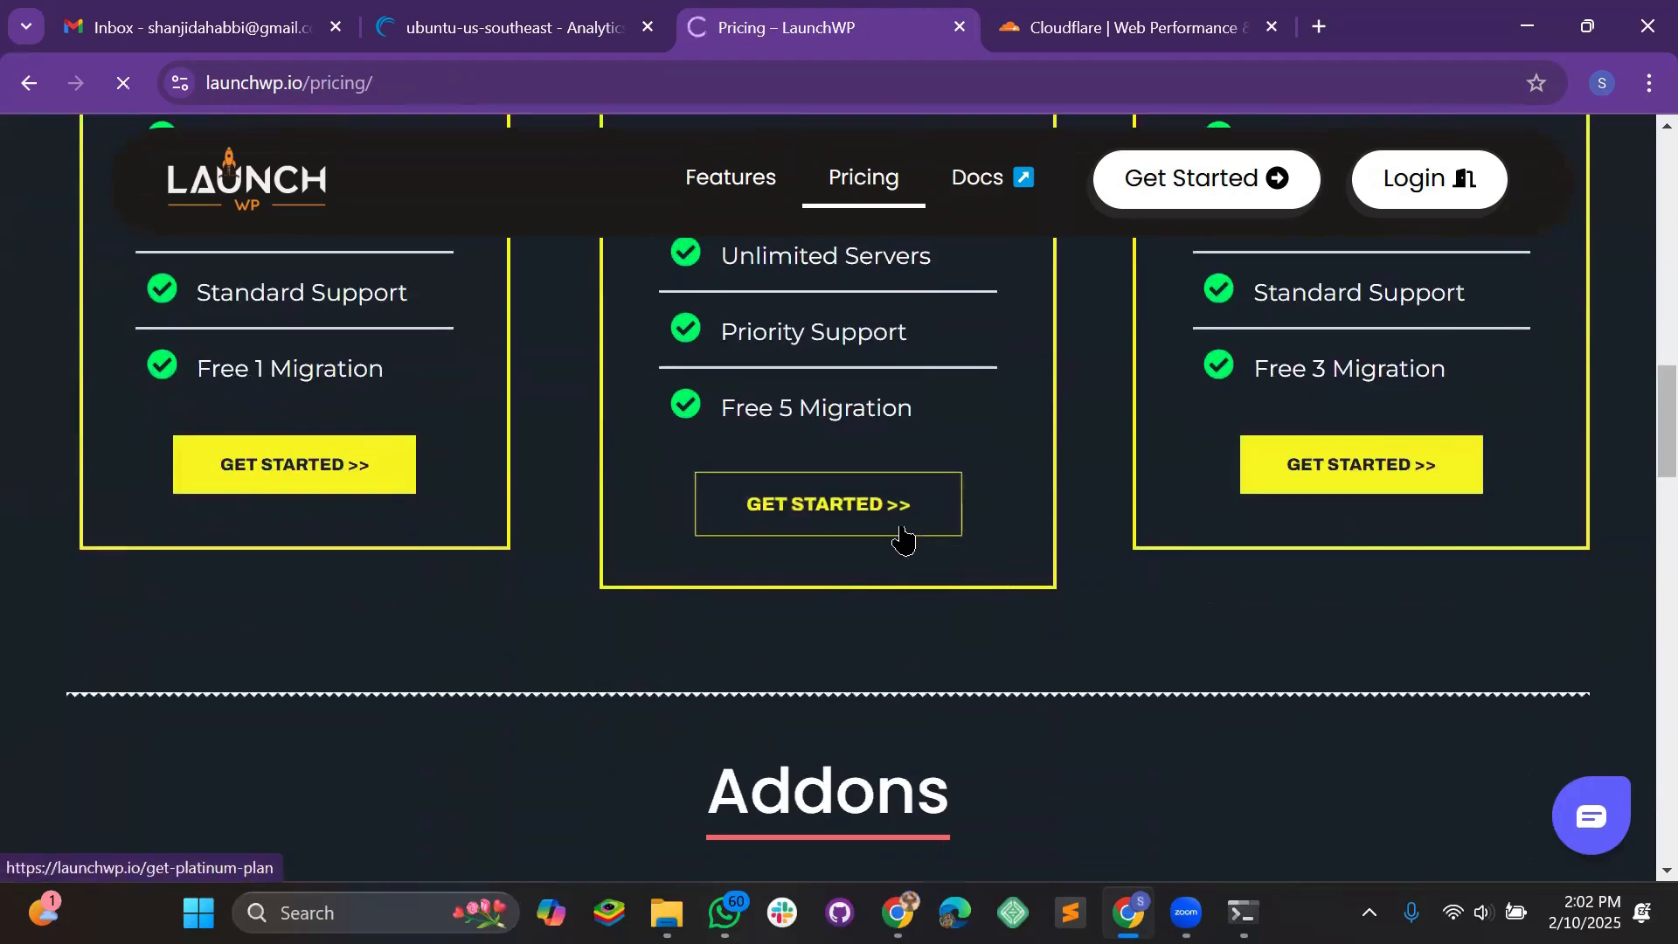
pyautogui.scroll(-2, 892, 536)
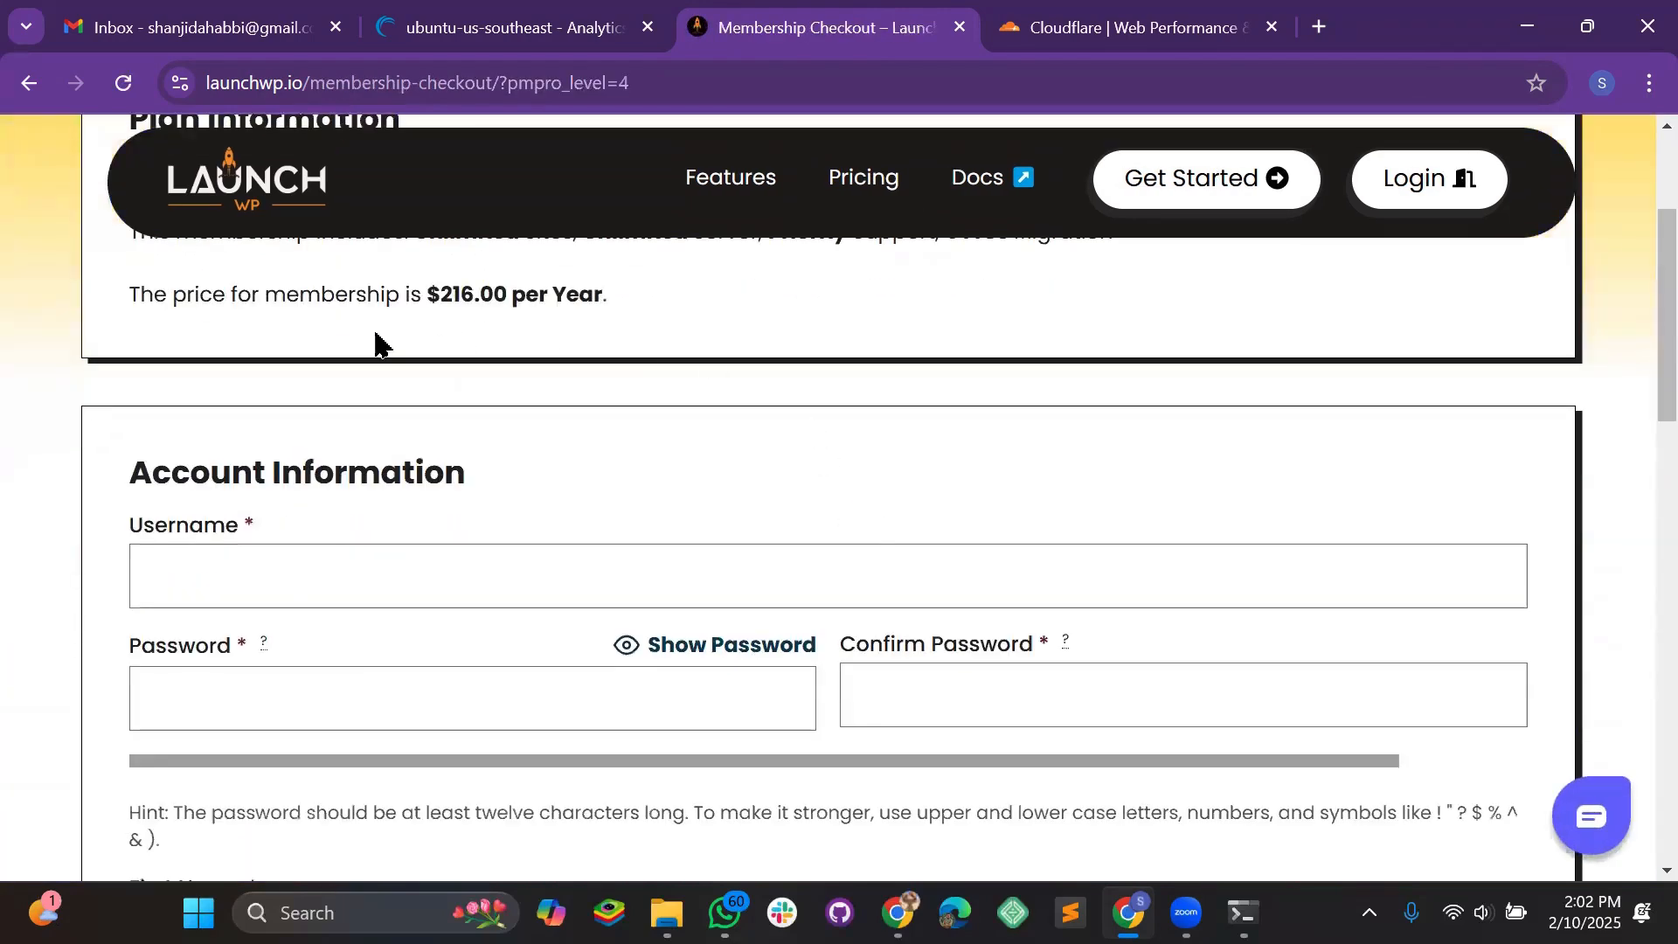
pyautogui.scroll(1, 375, 344)
pyautogui.scroll(-3, 491, 431)
pyautogui.scroll(3, 385, 656)
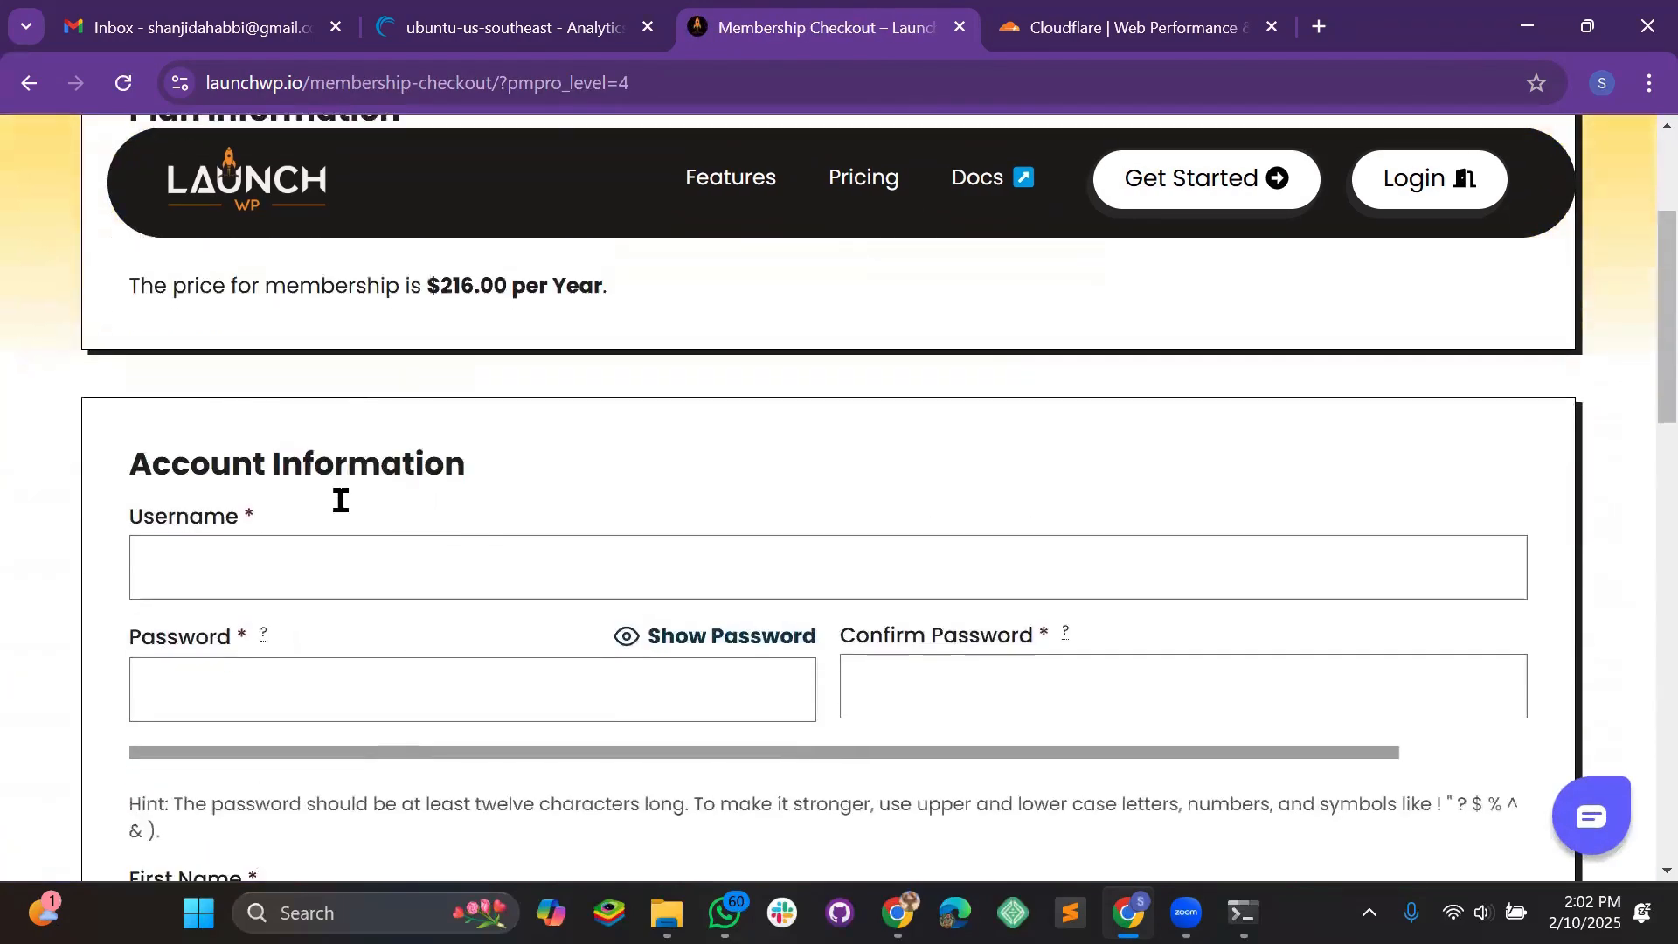
pyautogui.scroll(-10, 536, 491)
pyautogui.scroll(10, 556, 504)
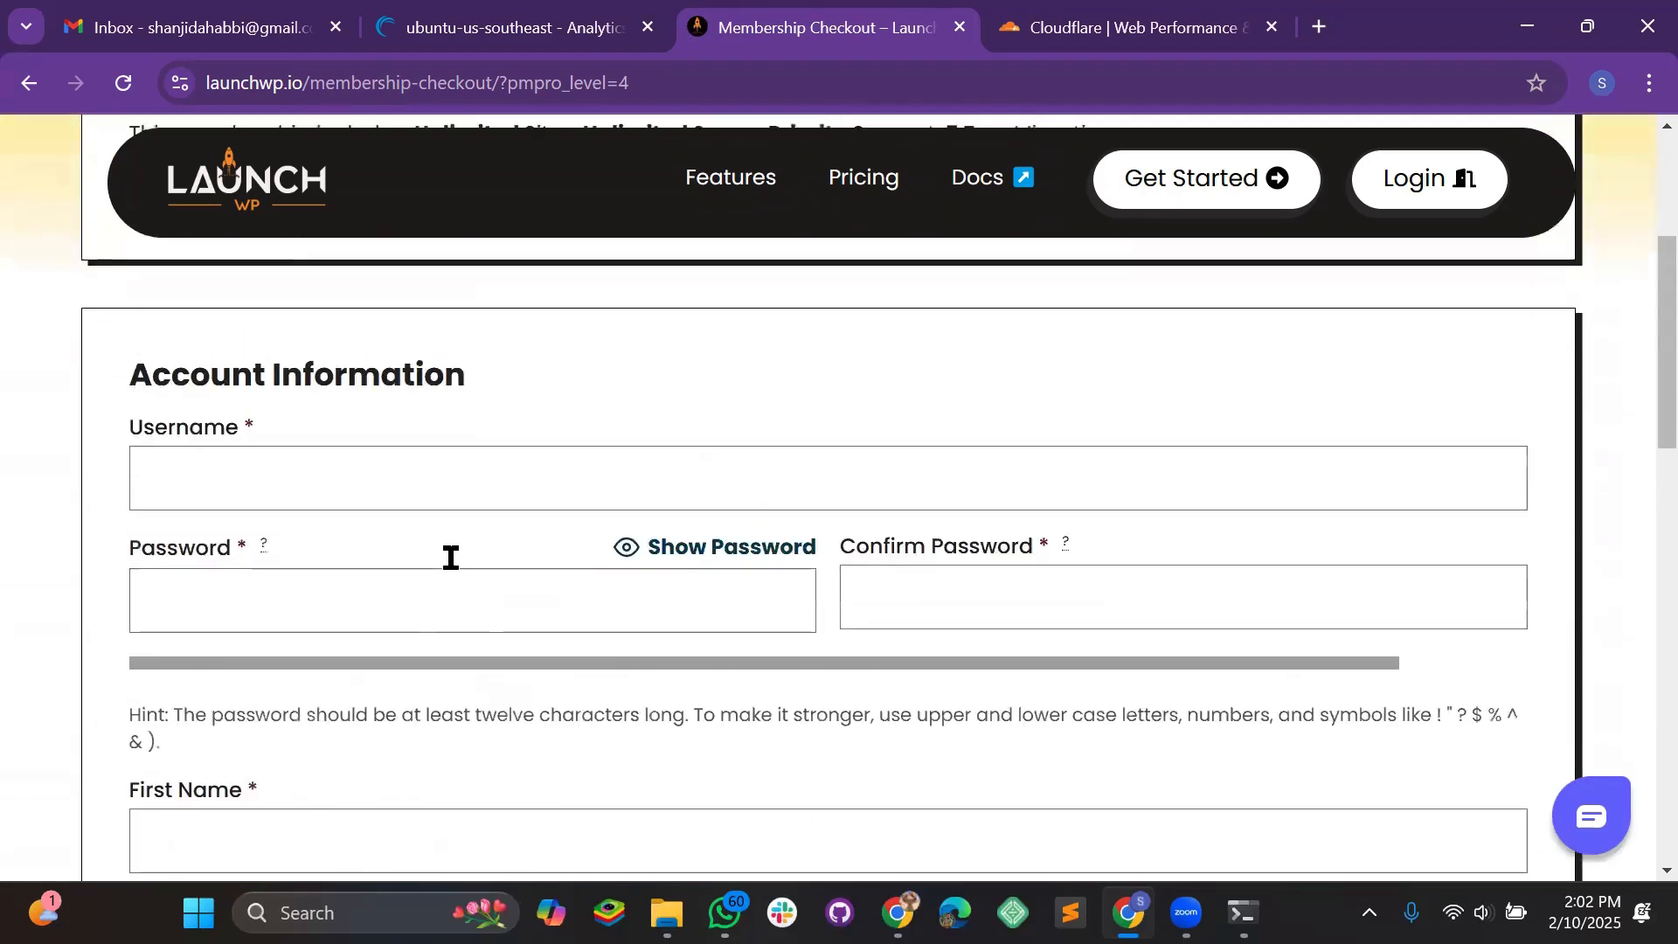
# Fill in the saved username, then enter and confirm the account password
pyautogui.click(336, 568)
pyautogui.click(337, 648)
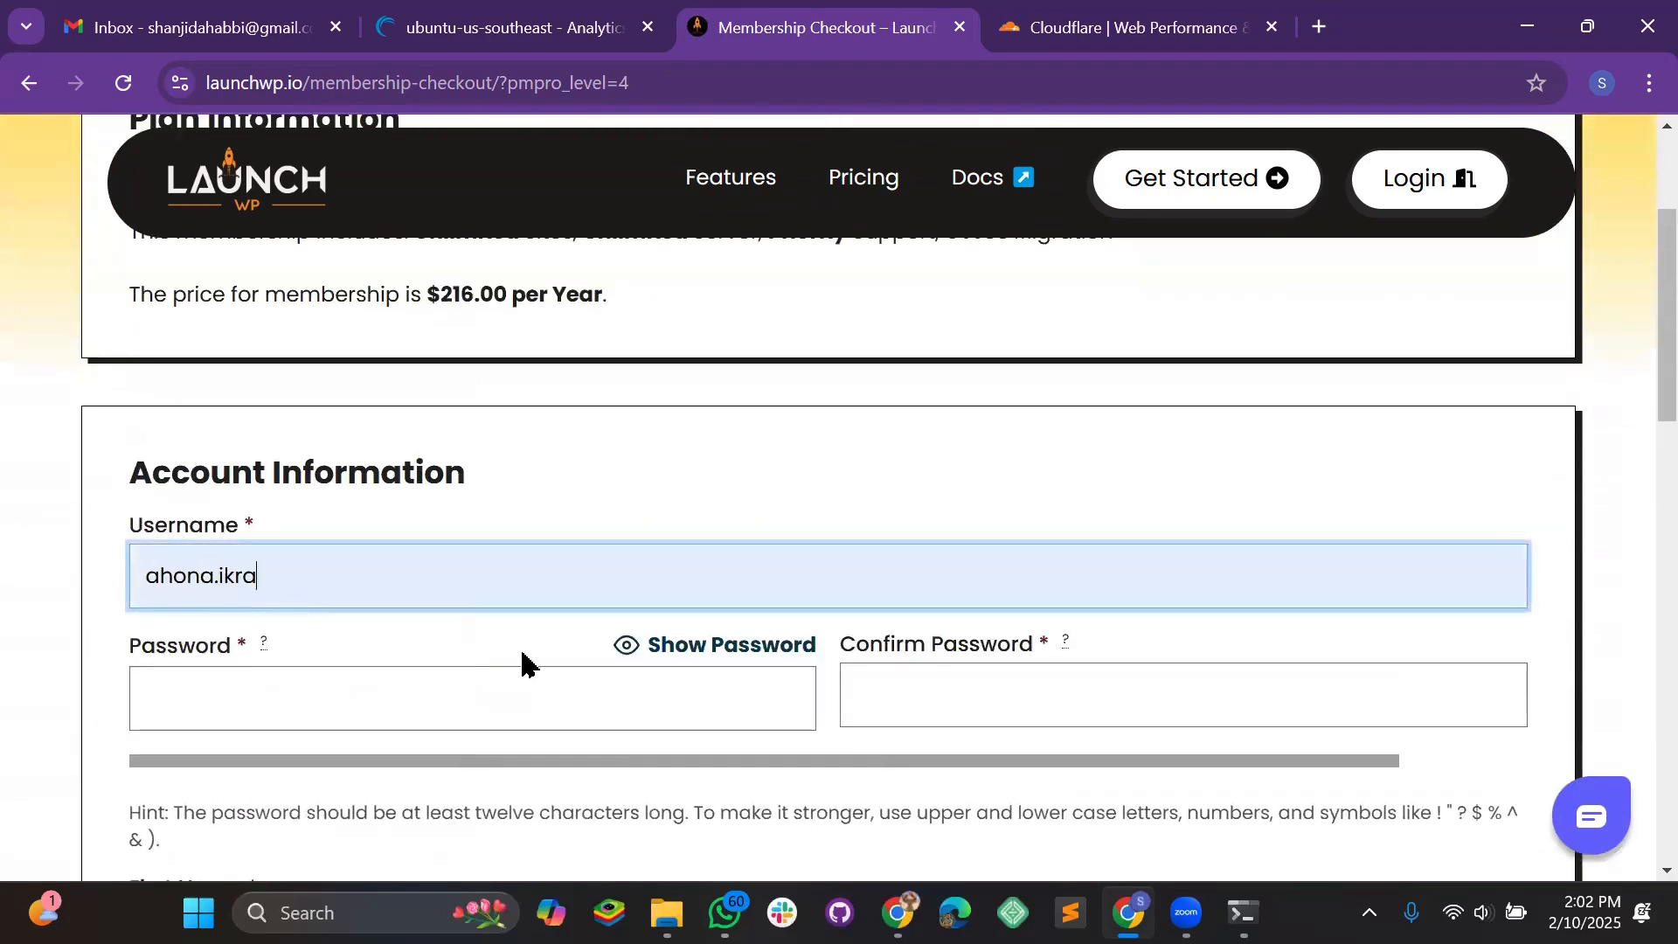
pyautogui.click(302, 678)
pyautogui.write('••••••')
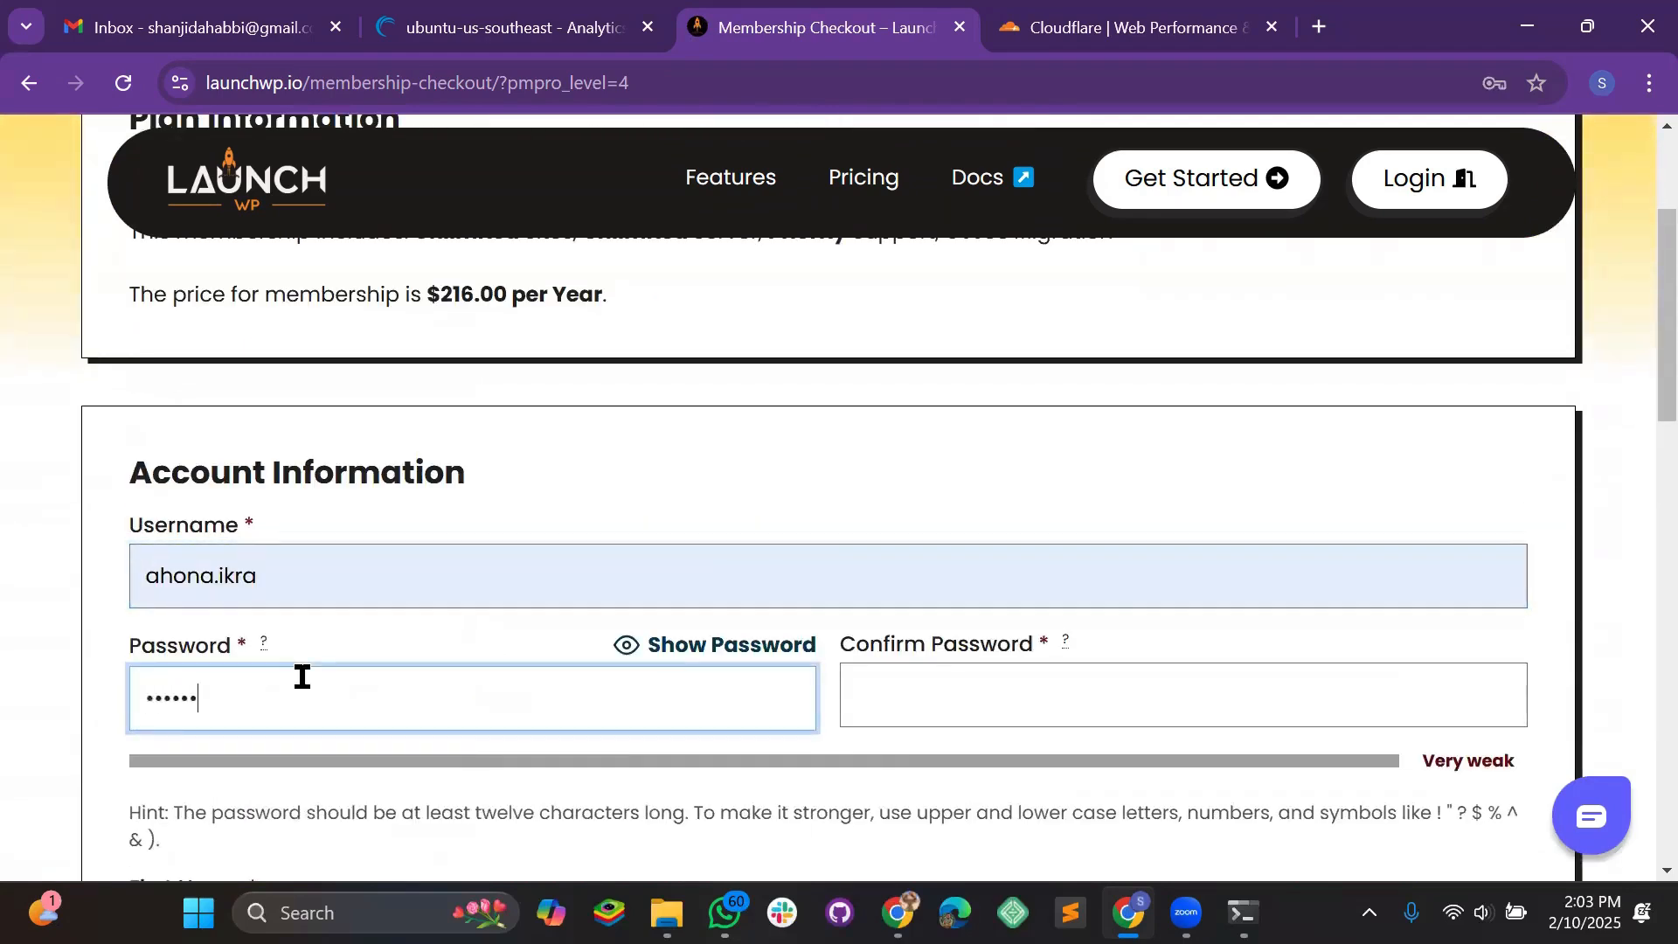
pyautogui.write('••••••')
pyautogui.press('Tab')
pyautogui.press('Tab')
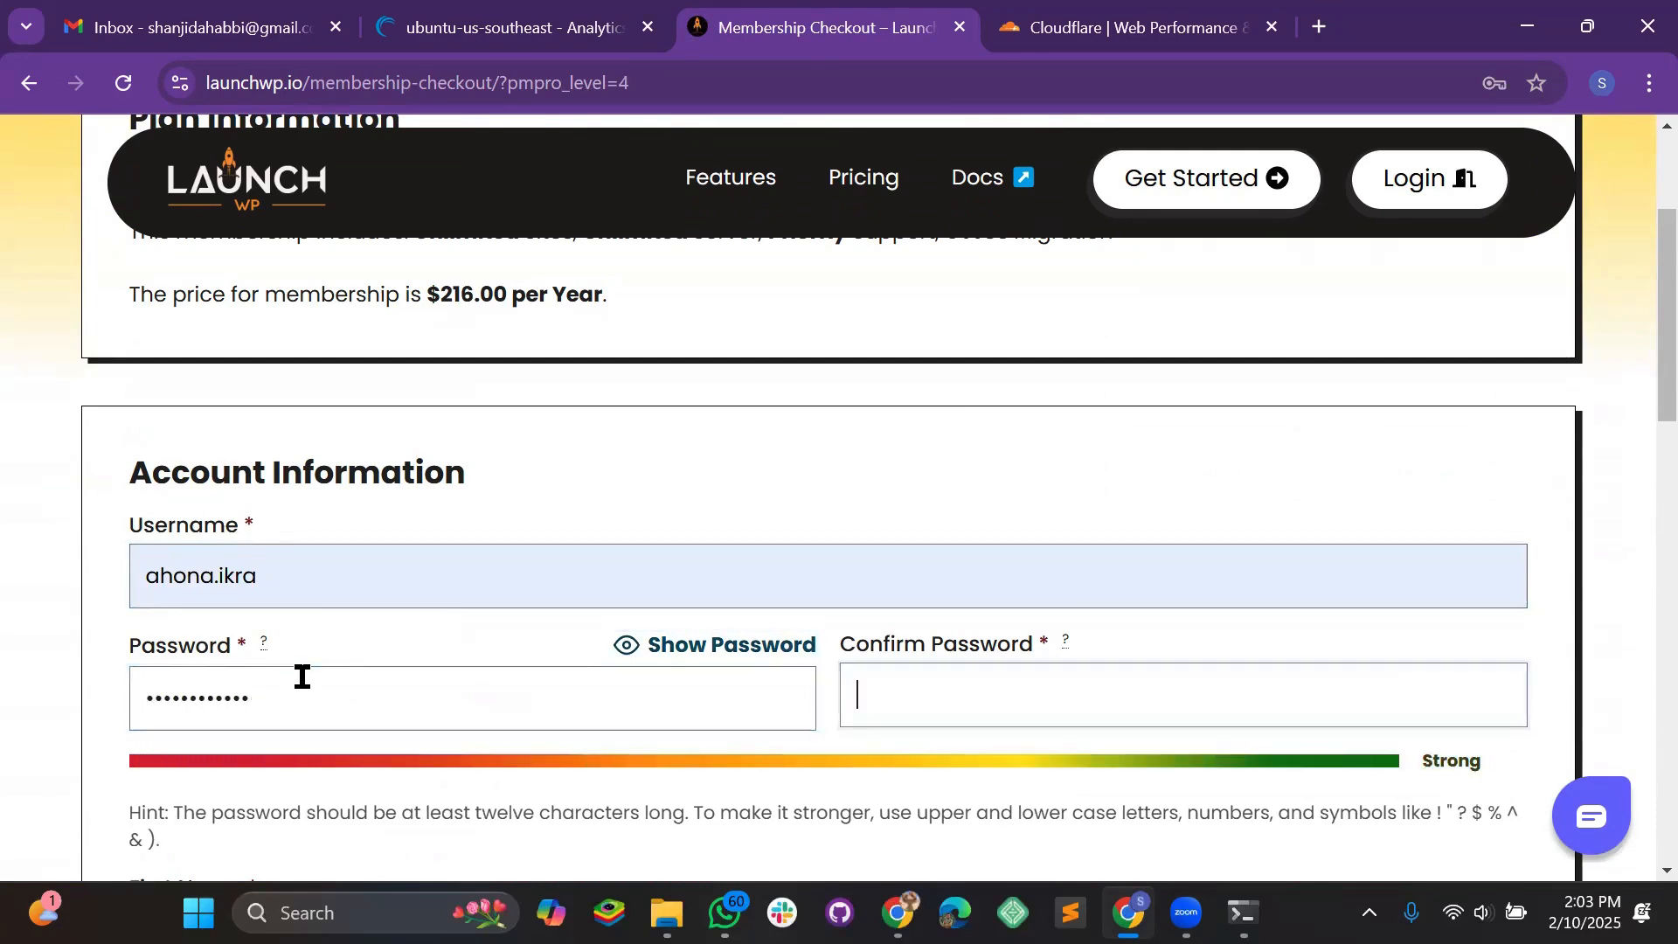
pyautogui.write('•••••••••••')
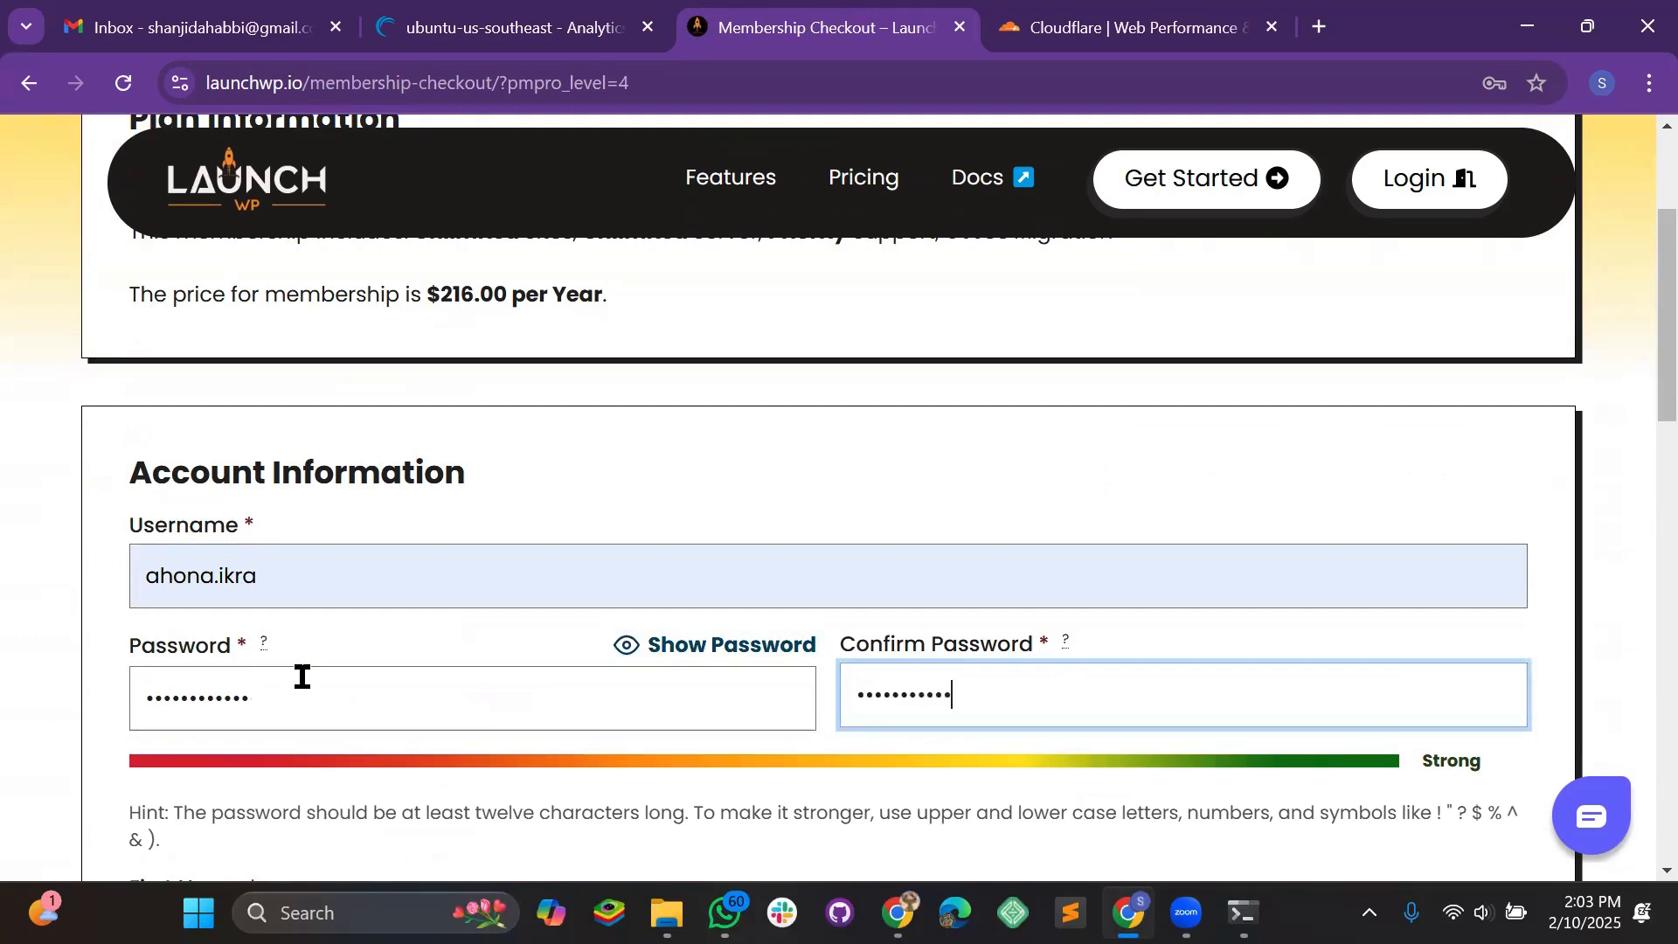
pyautogui.write('•')
pyautogui.scroll(-3, 791, 638)
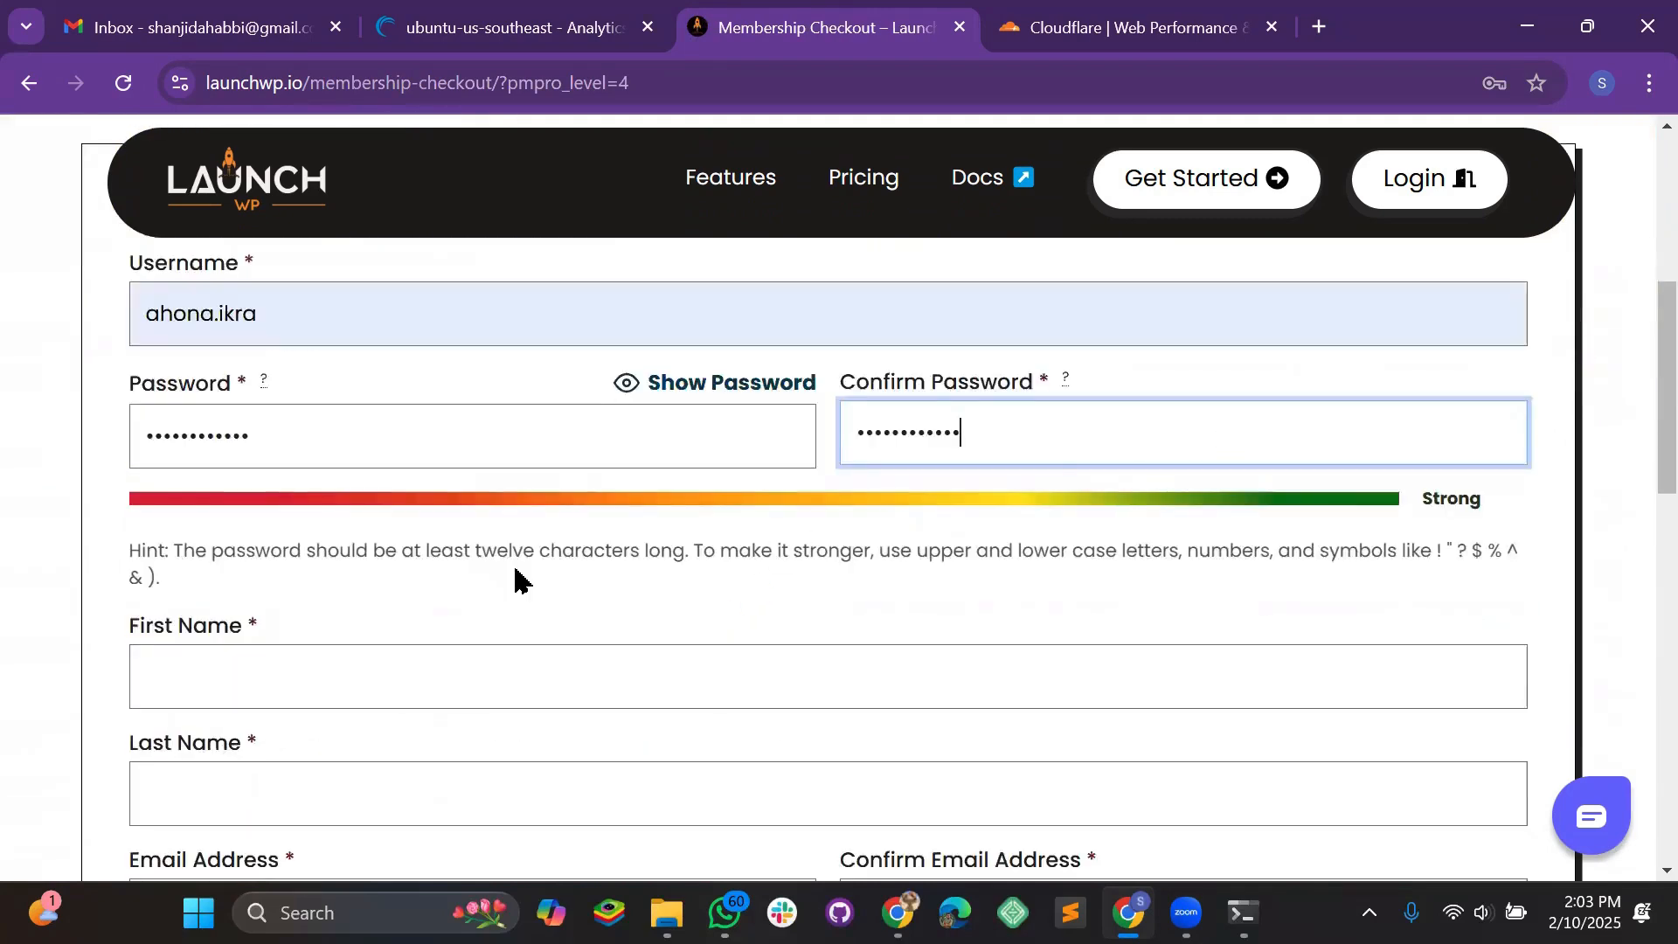
pyautogui.scroll(-2, 516, 577)
# Autofill the account holder's first and last name
pyautogui.click(267, 517)
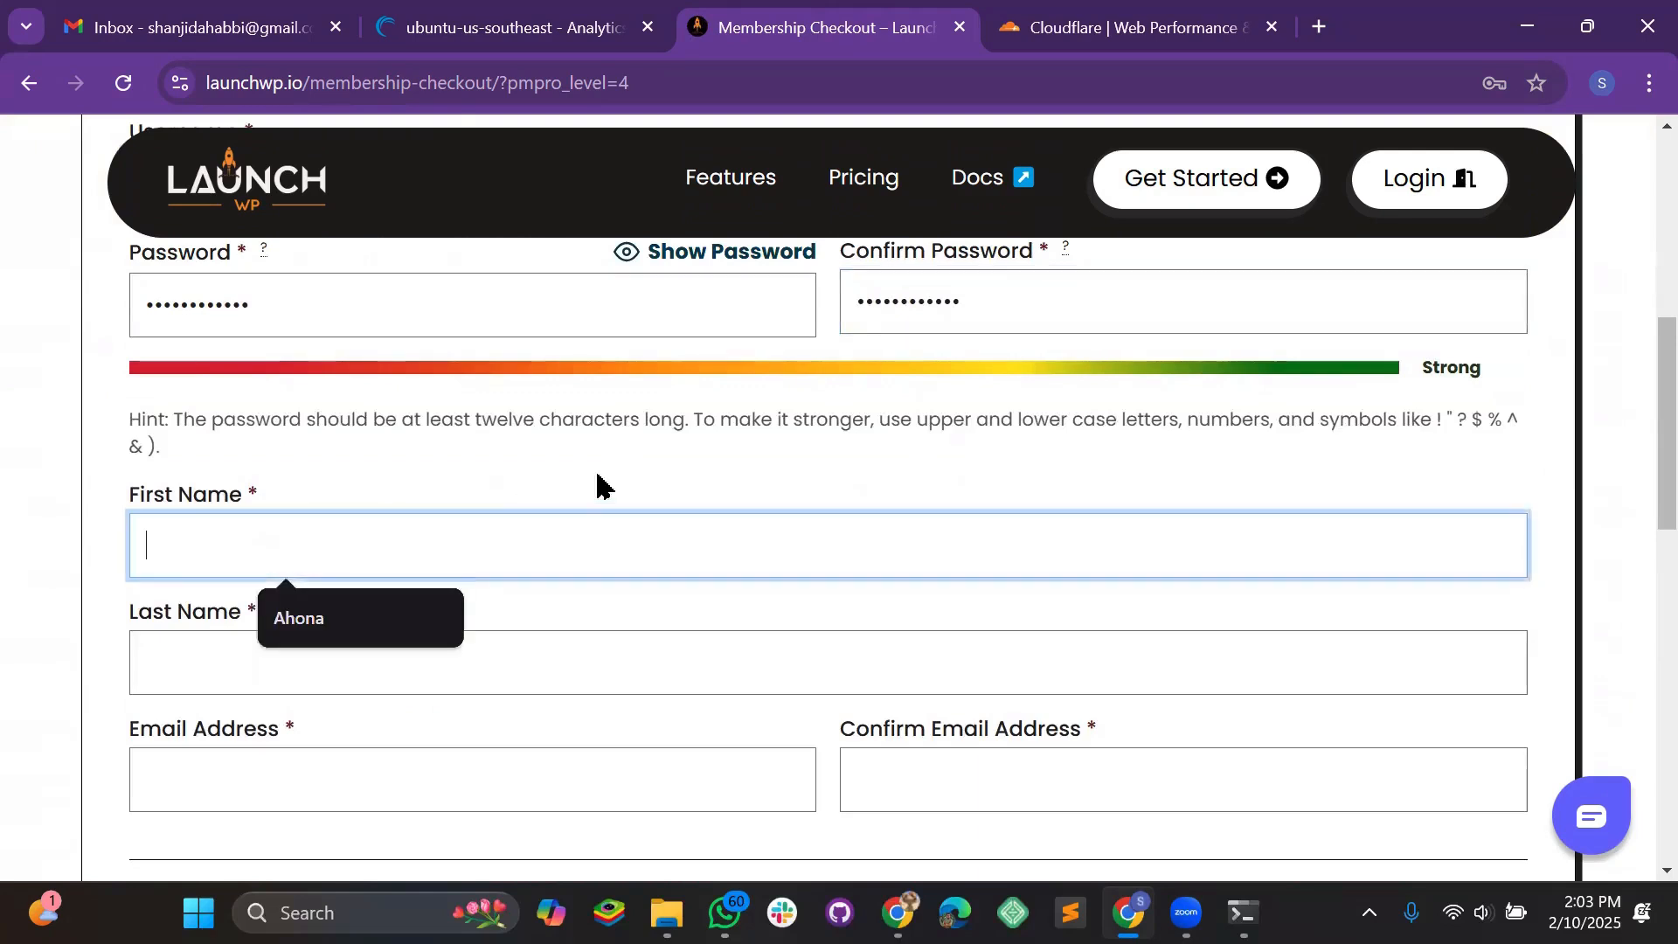
pyautogui.click(320, 615)
pyautogui.click(251, 654)
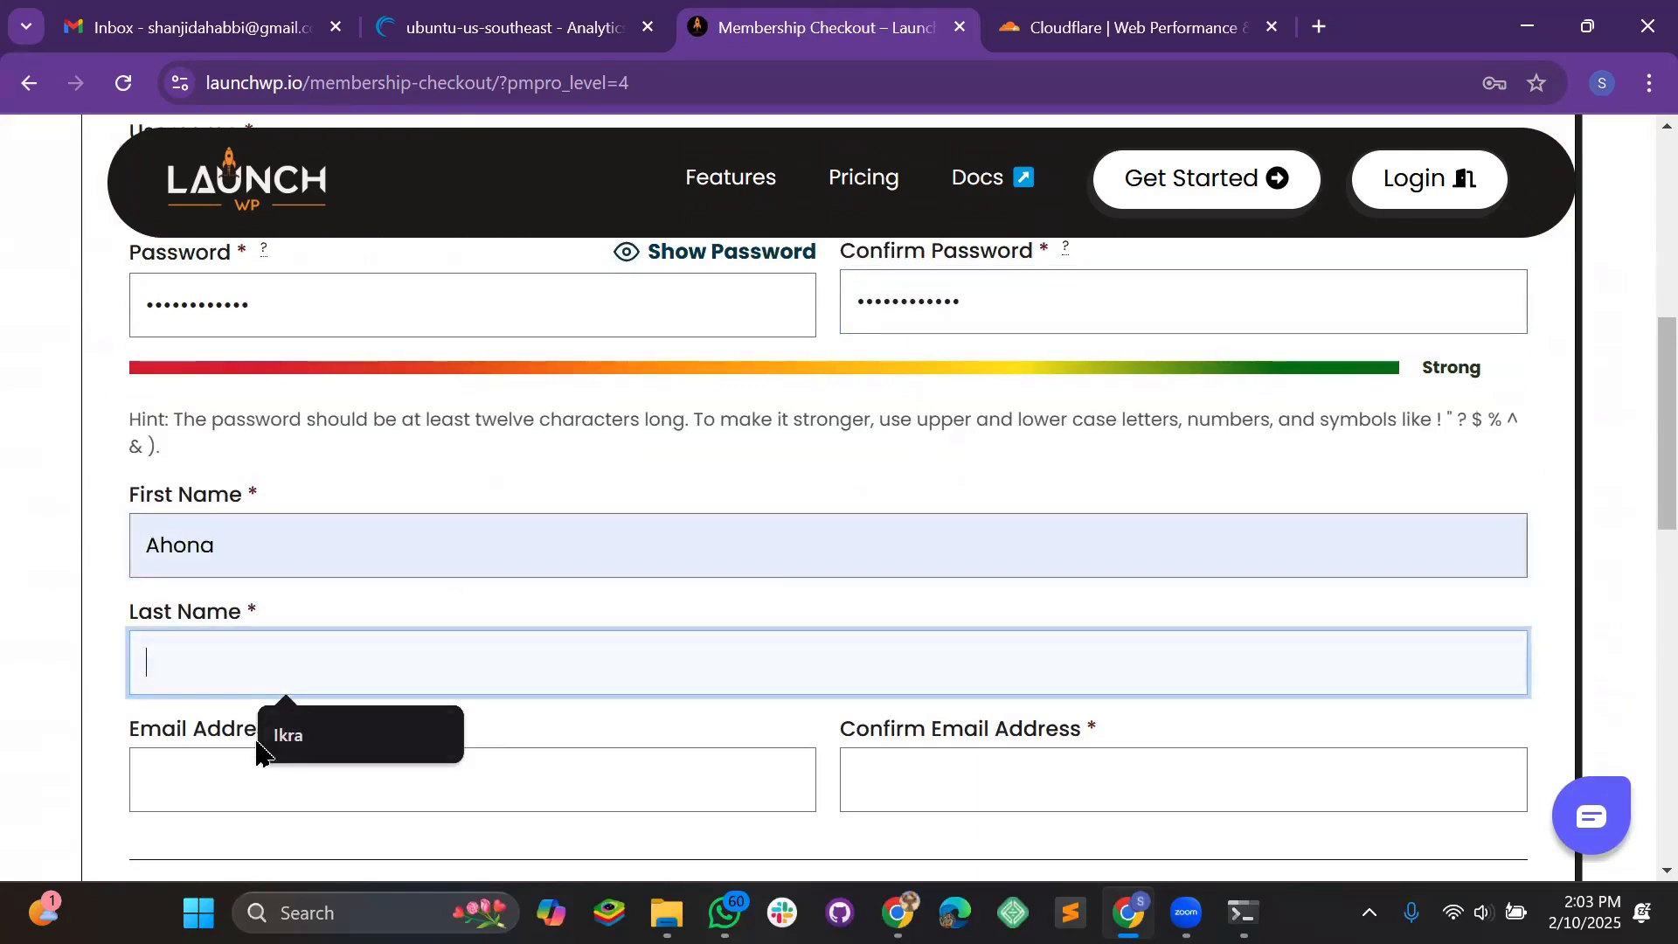
pyautogui.click(315, 738)
pyautogui.scroll(-3, 236, 574)
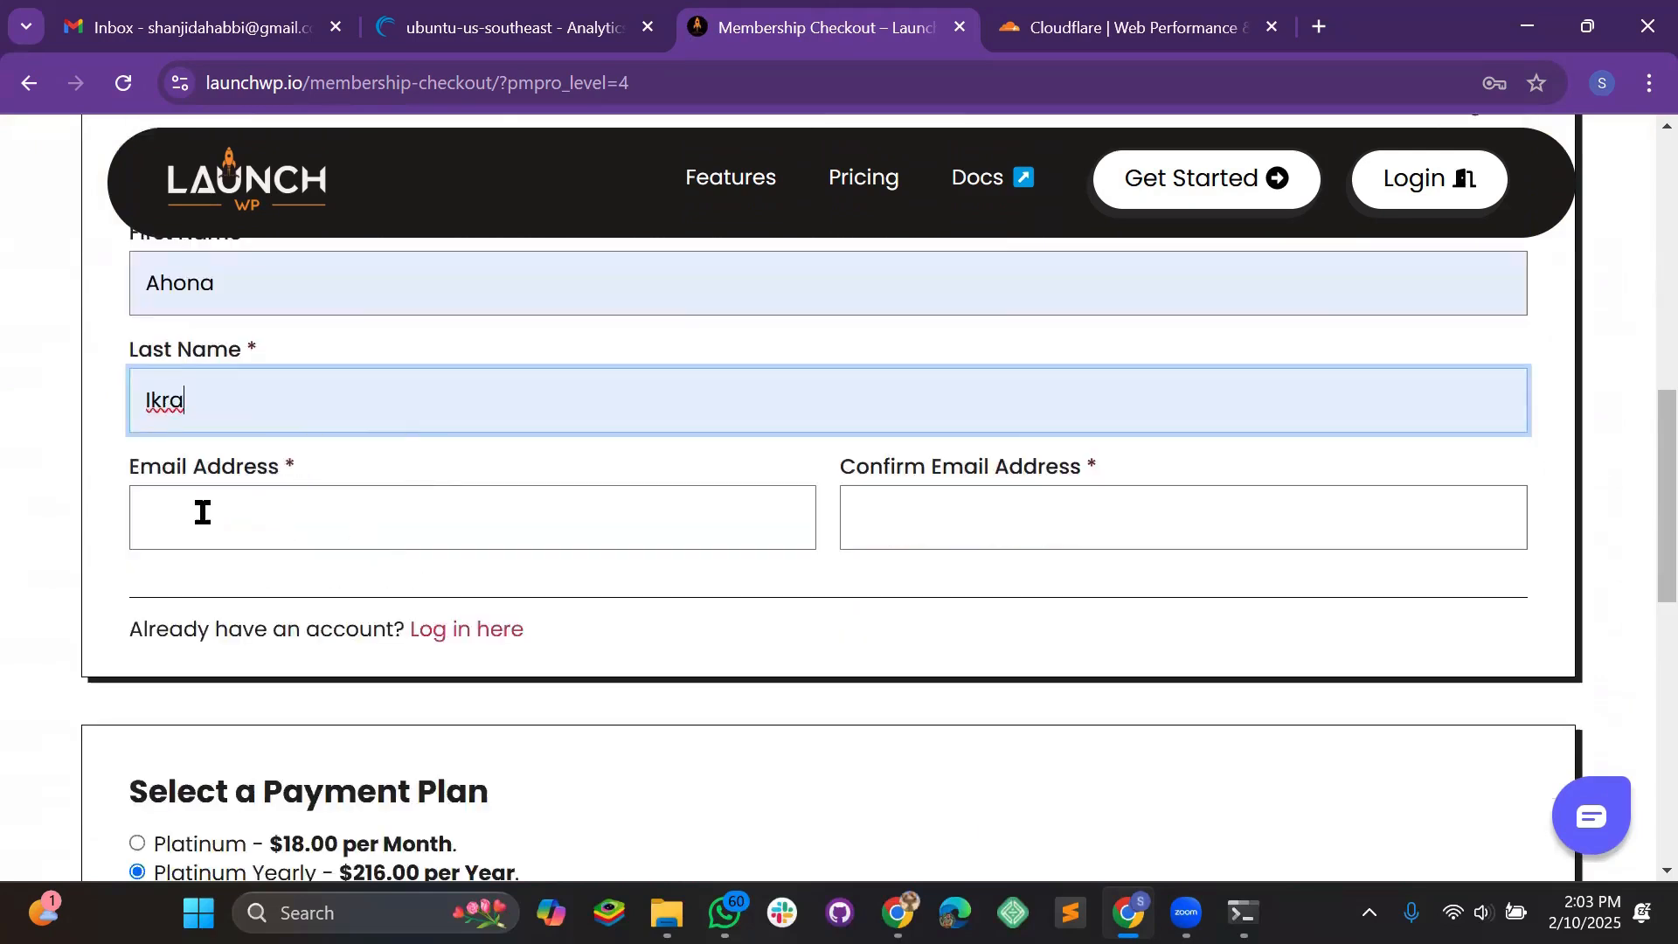
# Autofill the e-mail address and its confirmation, then submit the checkout
pyautogui.click(231, 523)
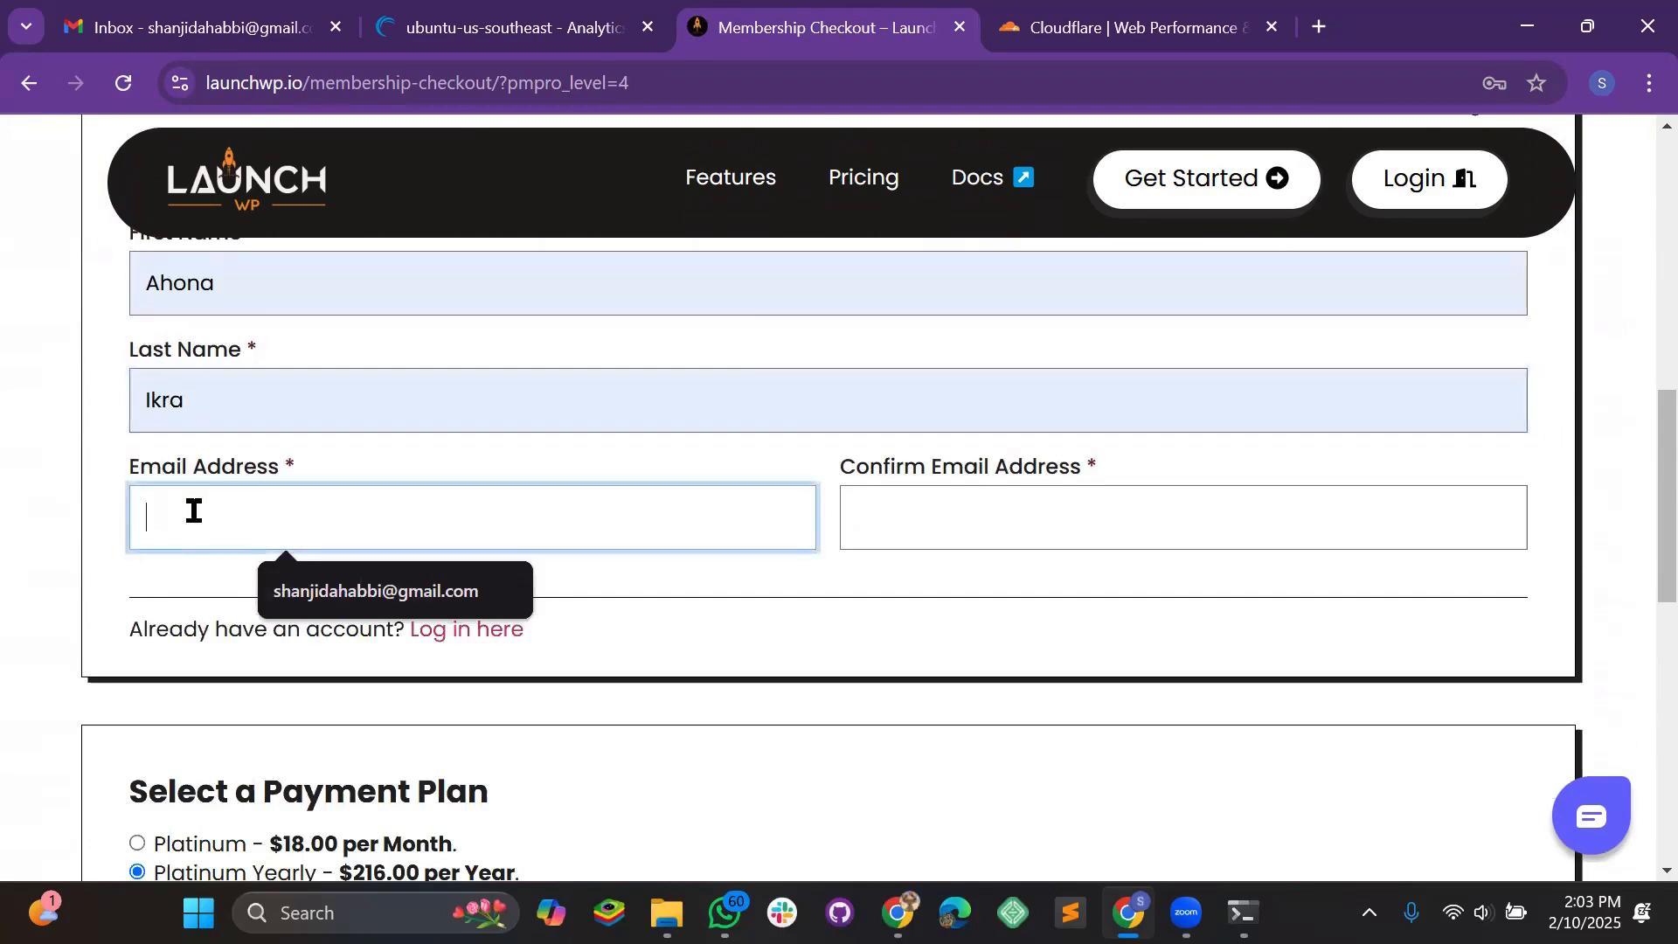
pyautogui.click(333, 590)
pyautogui.click(940, 529)
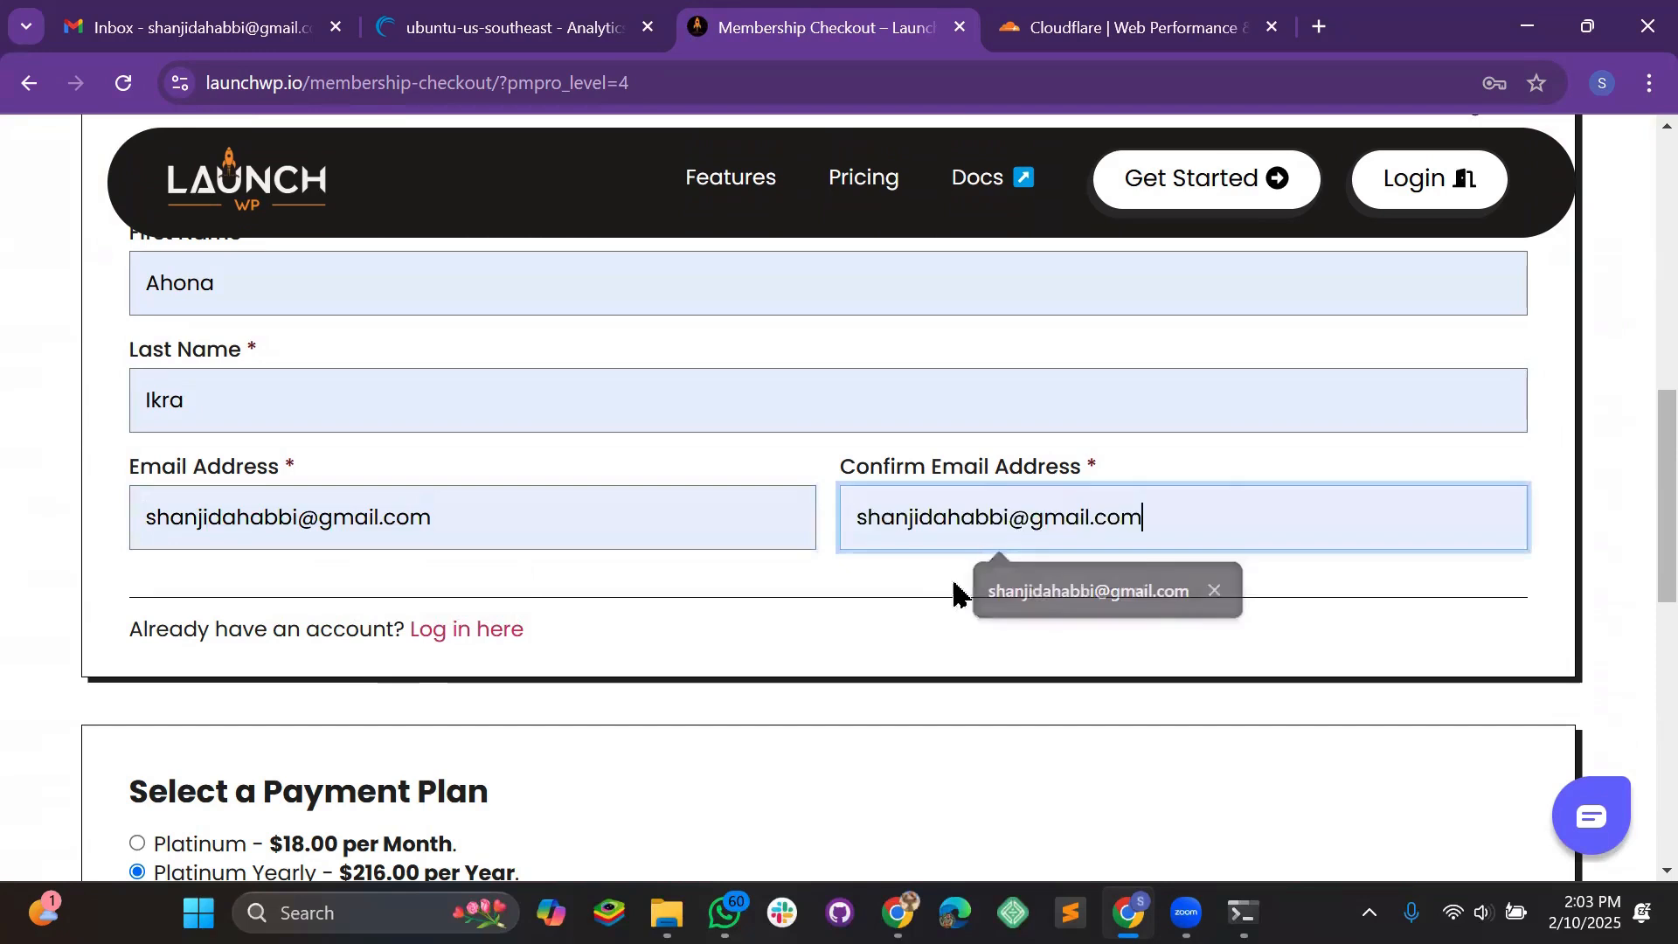
pyautogui.click(955, 588)
pyautogui.scroll(-4, 629, 630)
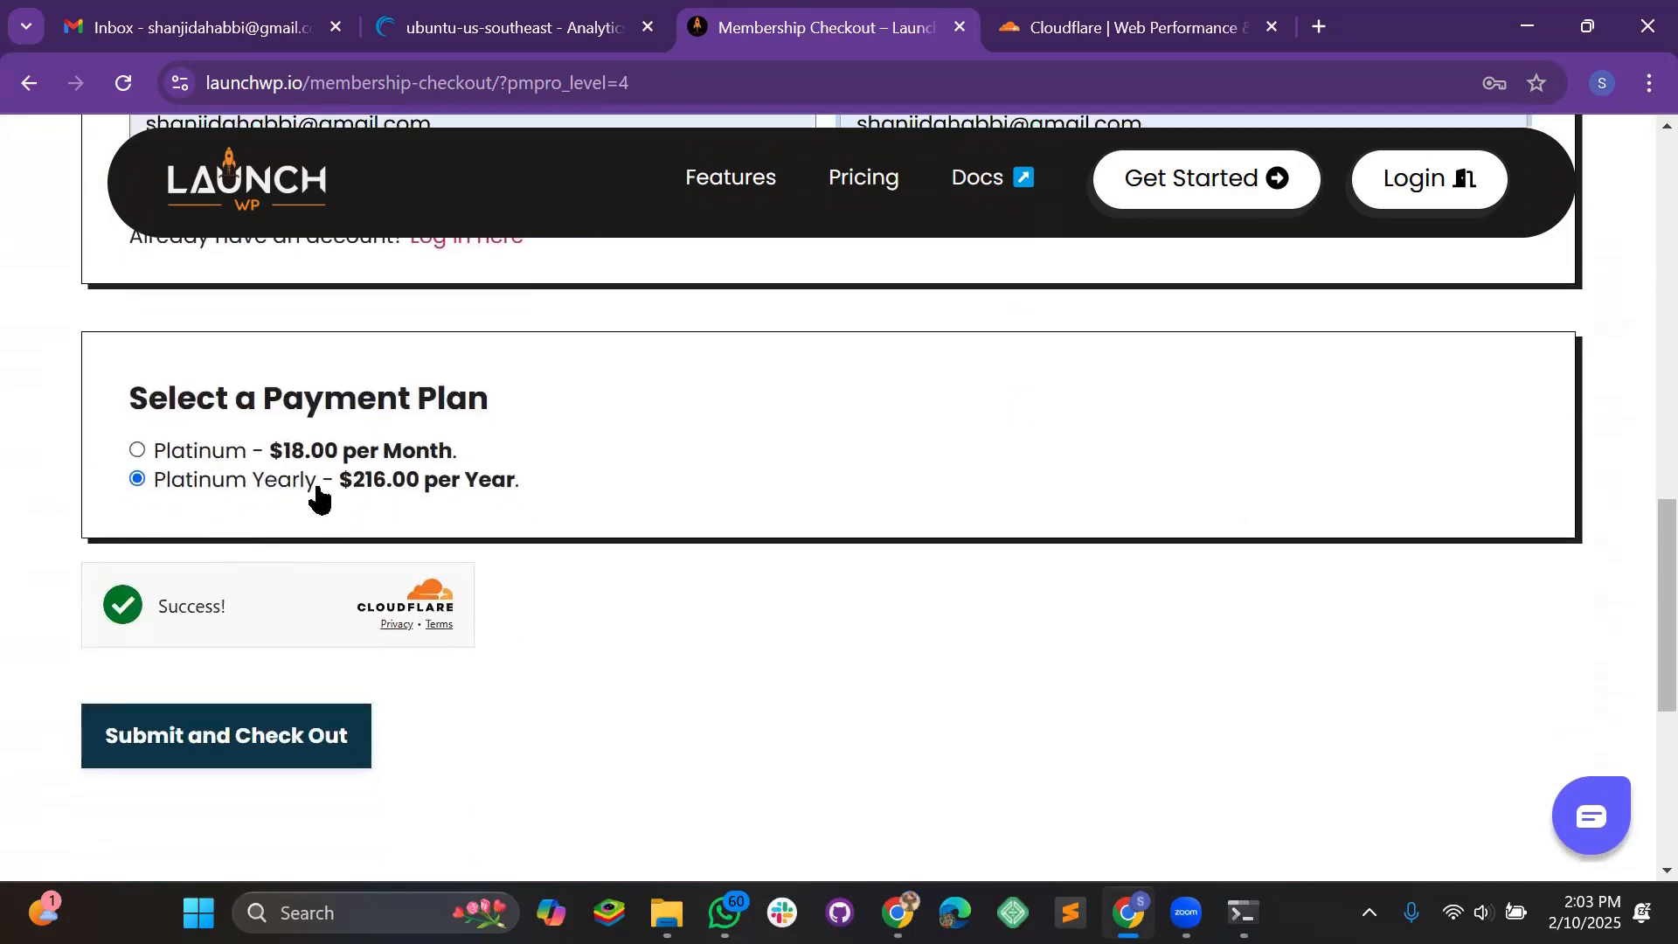
pyautogui.click(302, 710)
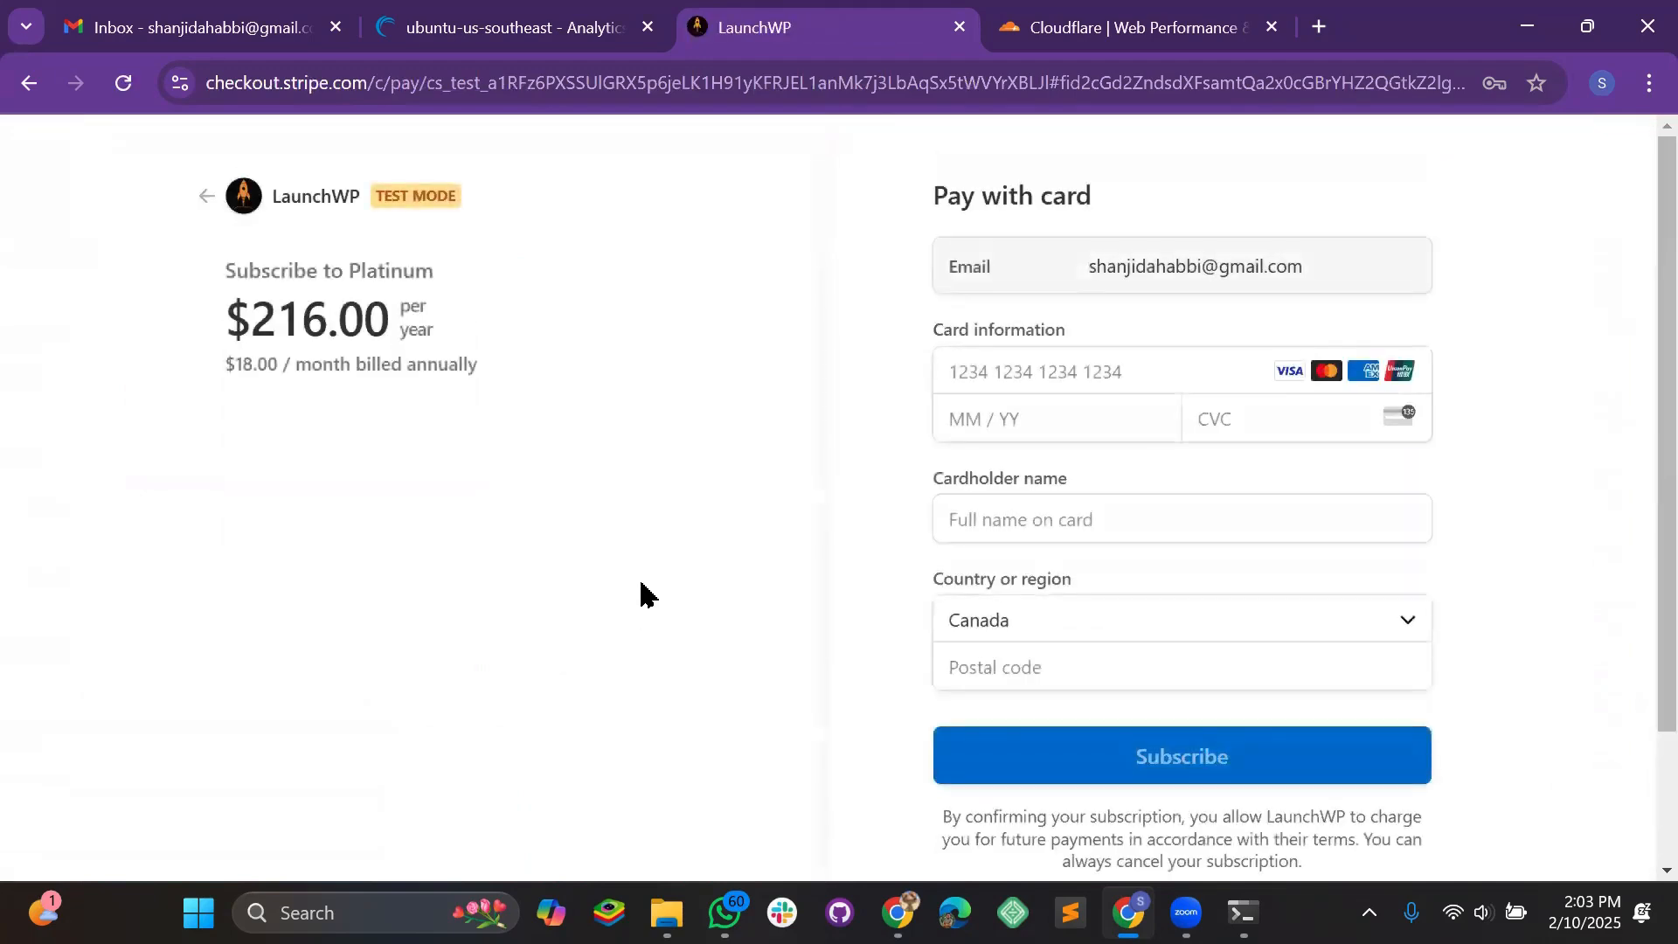
# Enter the test card number, expiry, CVC, cardholder's name and postal code
pyautogui.click(1084, 367)
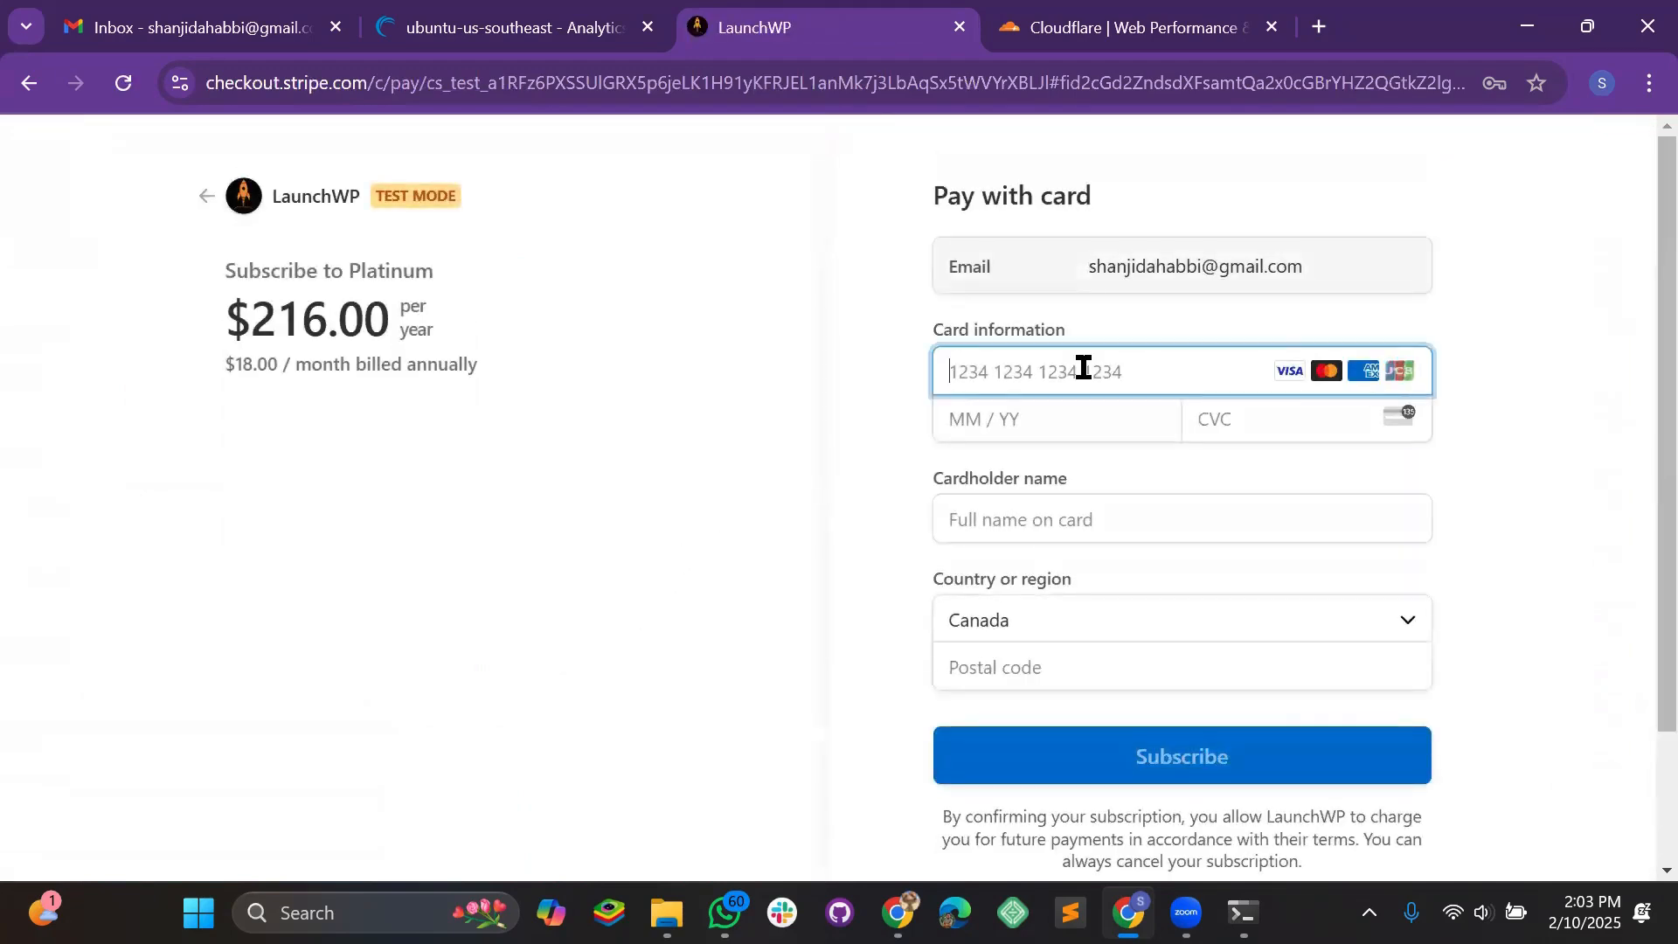
pyautogui.write('424242424')
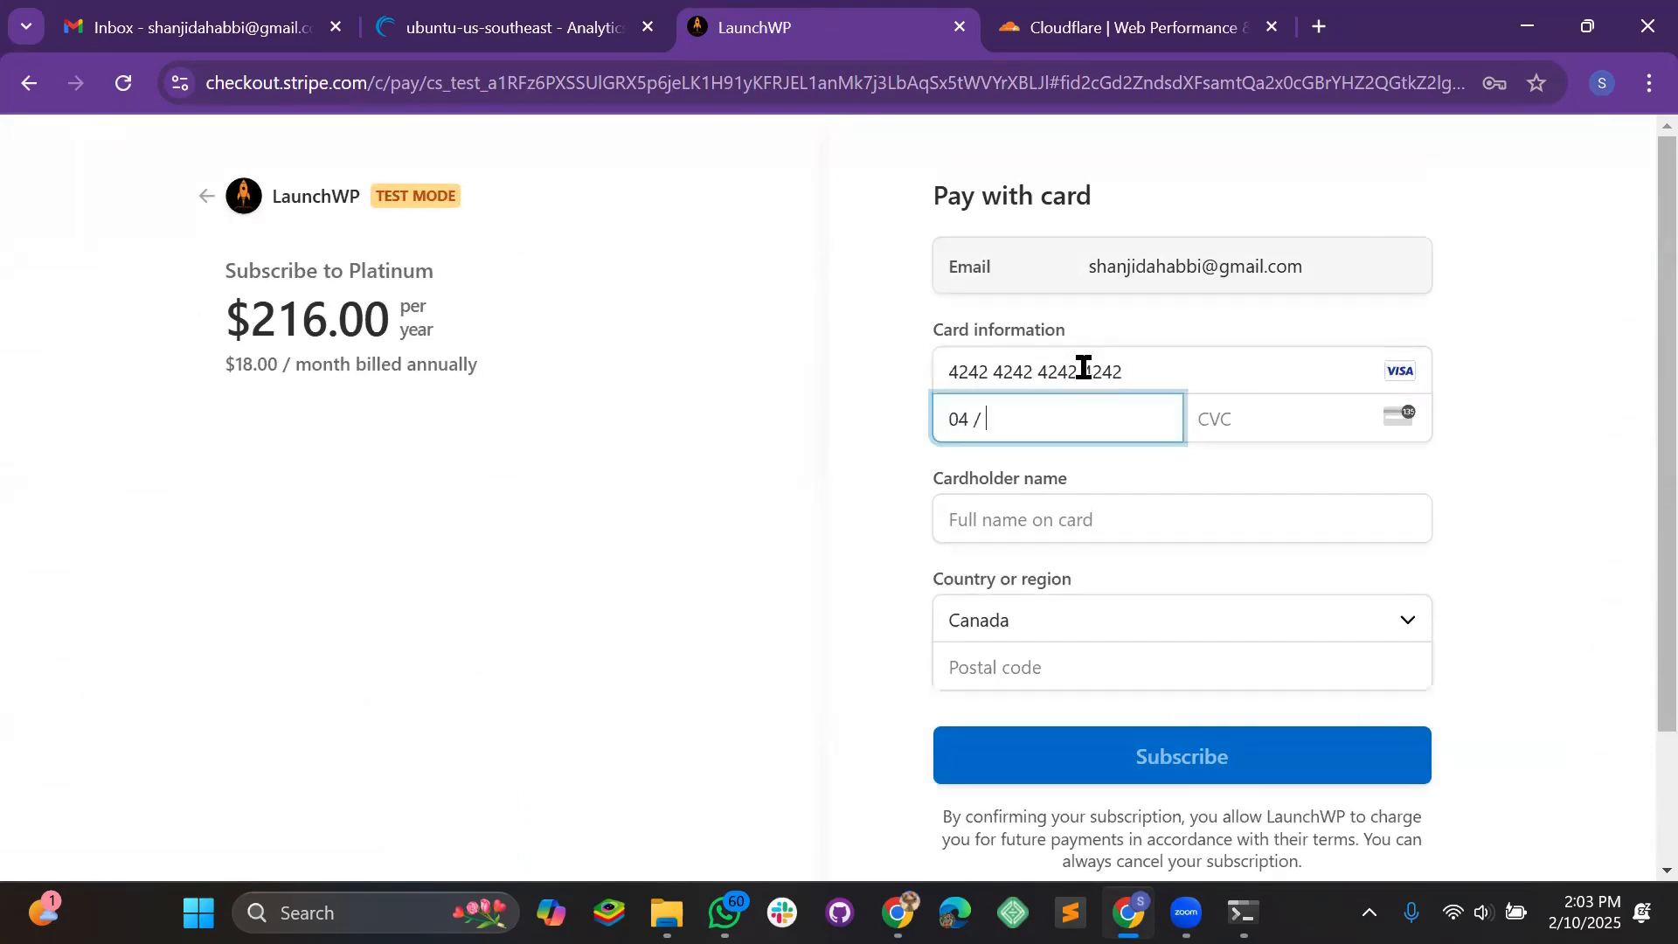
pyautogui.write('44')
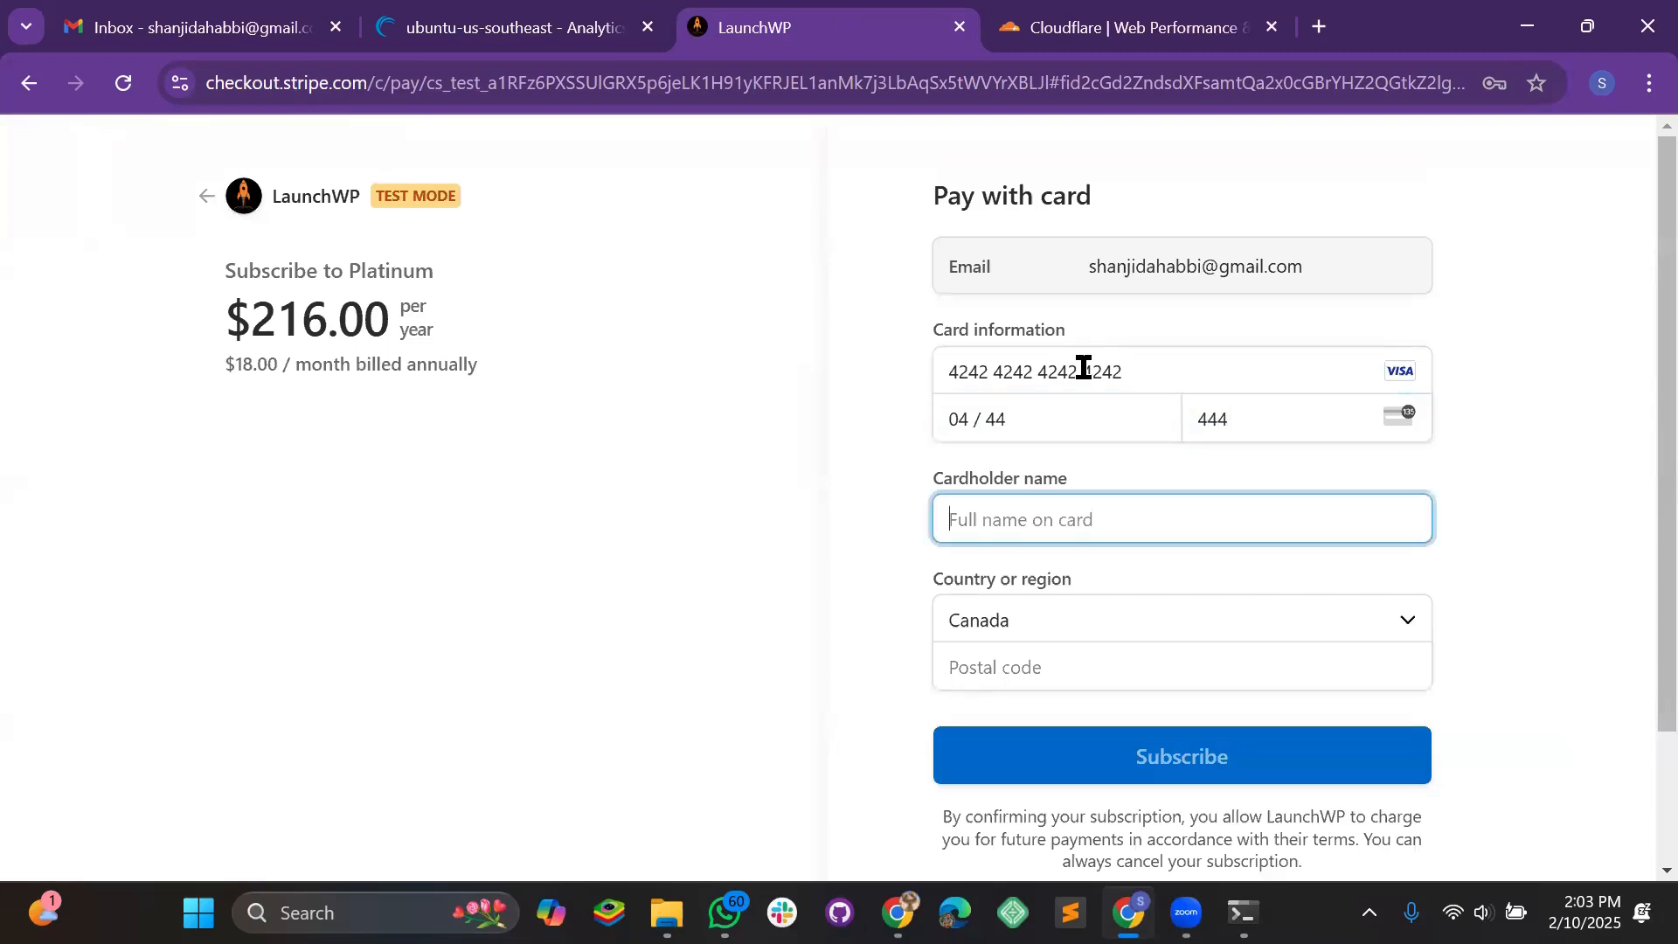
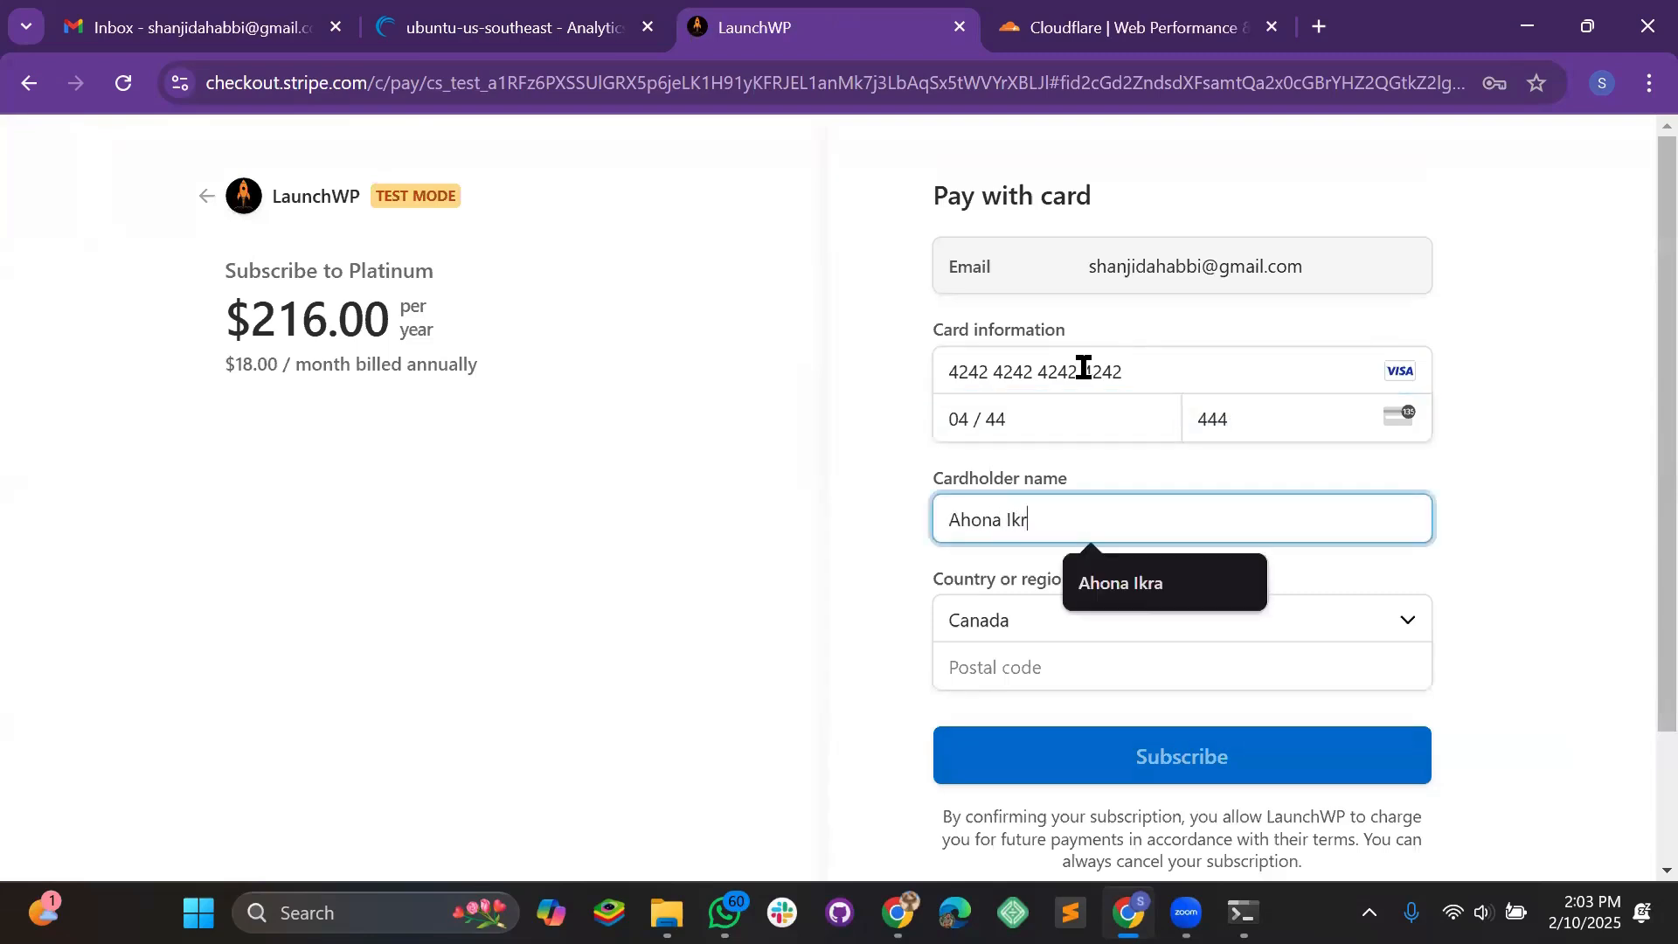
pyautogui.press('Tab')
pyautogui.press('Tab')
pyautogui.write('UUU UUU')
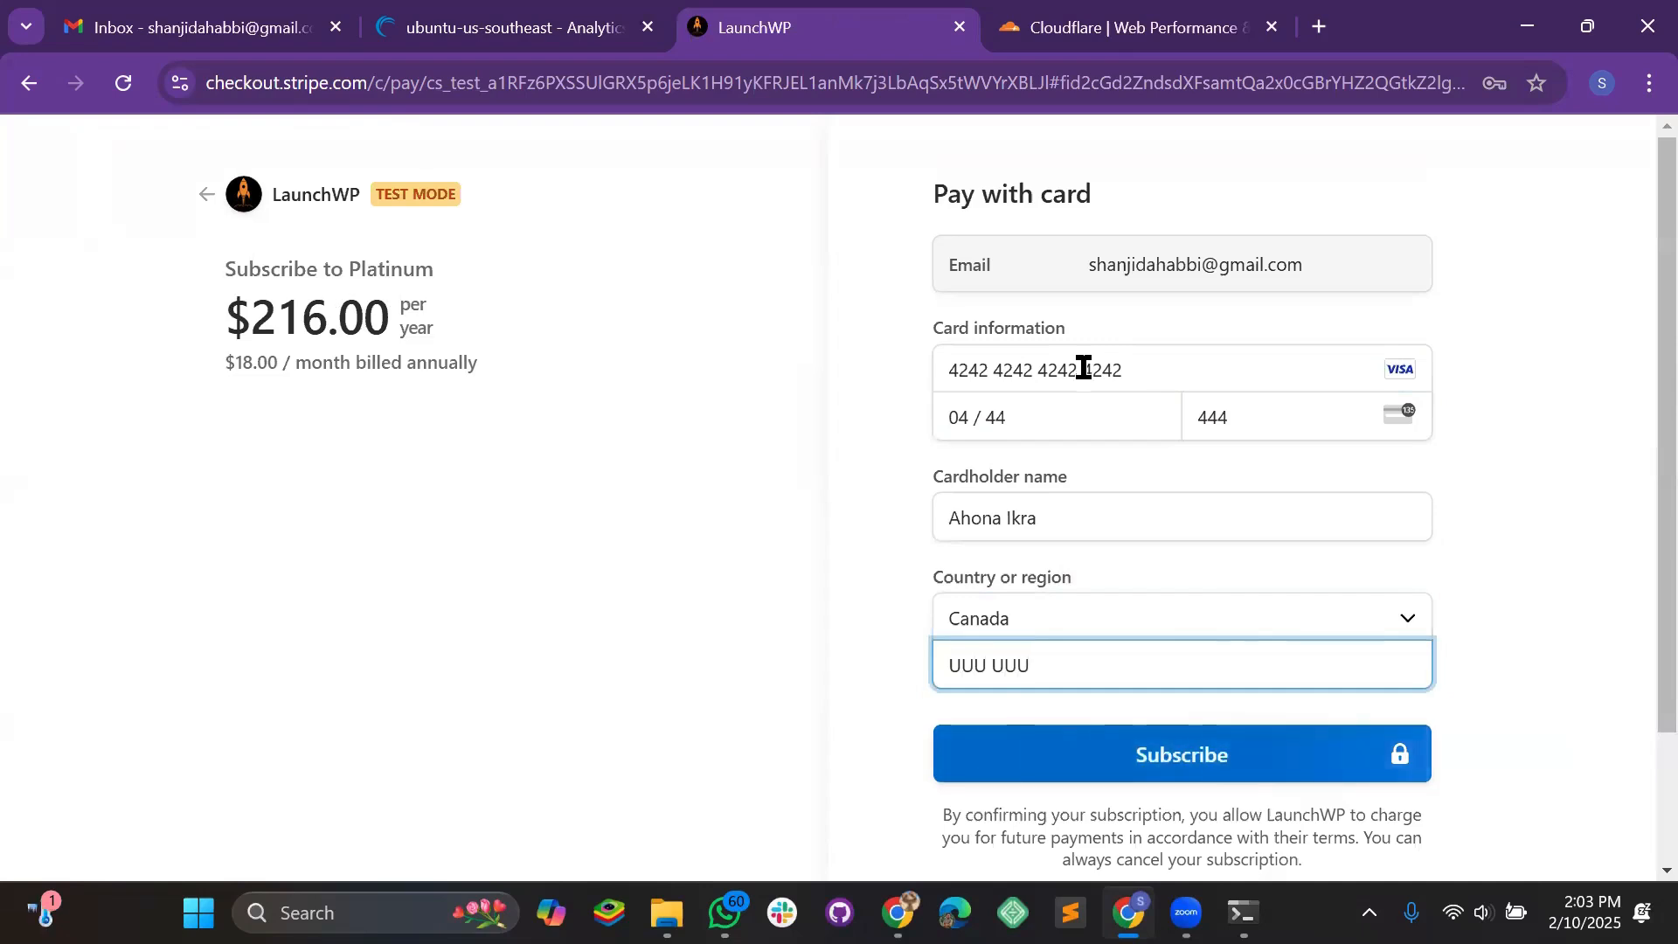
pyautogui.scroll(-2, 1071, 464)
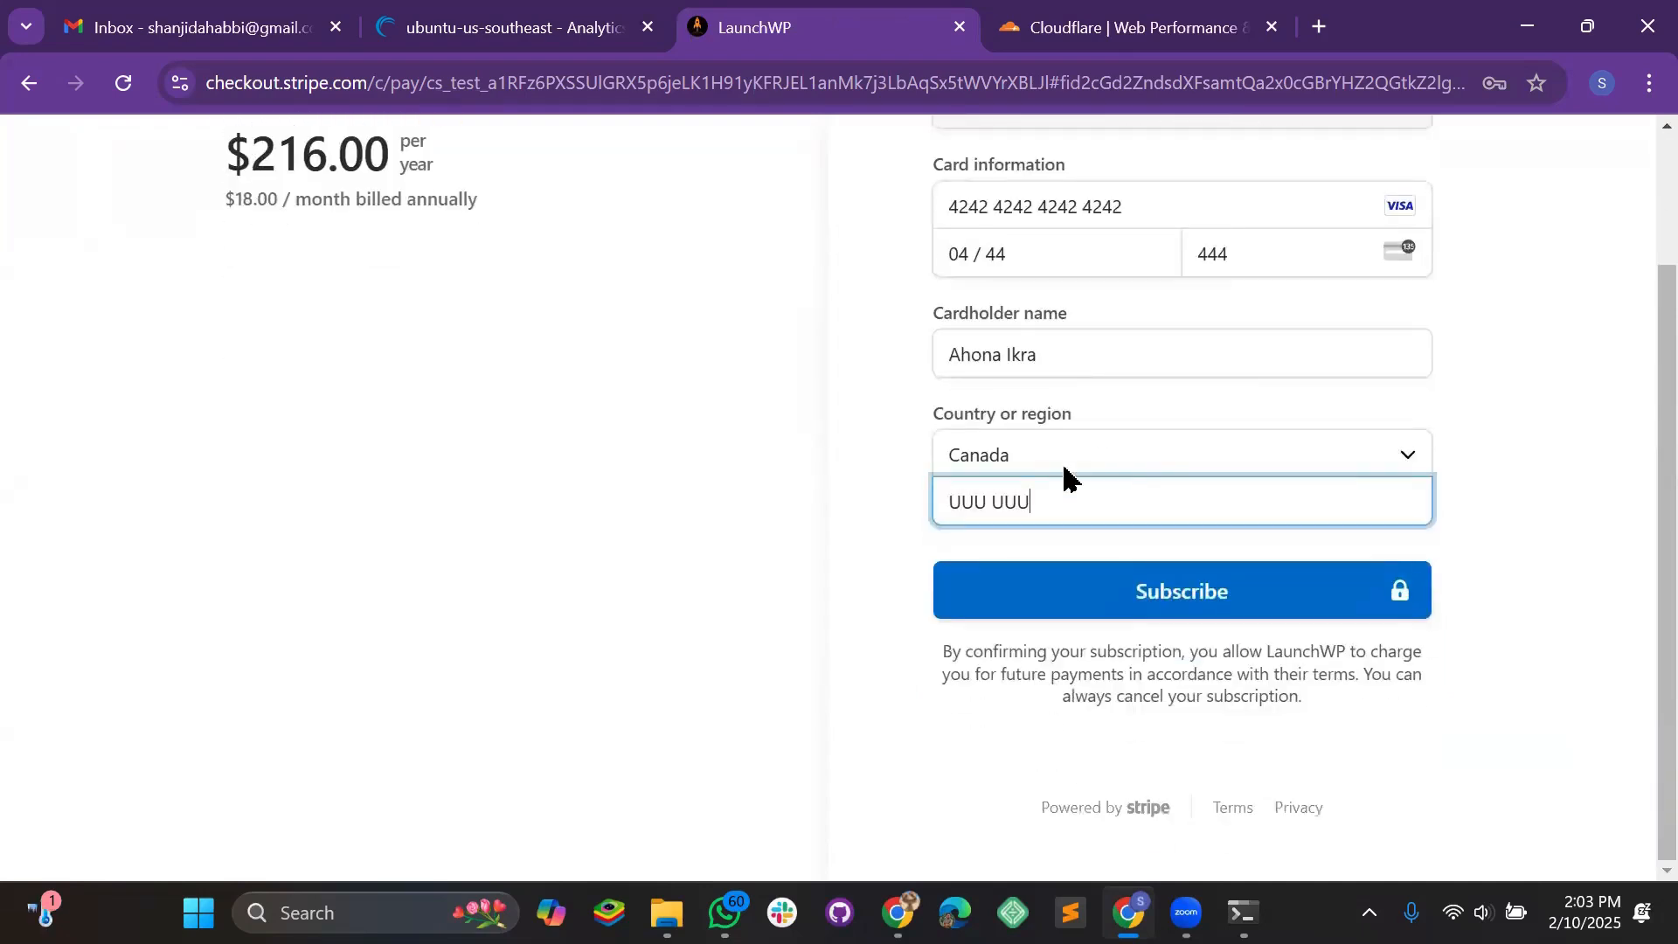
# Subscribe for $216.00 per year, decline saving the card, and check the Linode page
pyautogui.click(1203, 589)
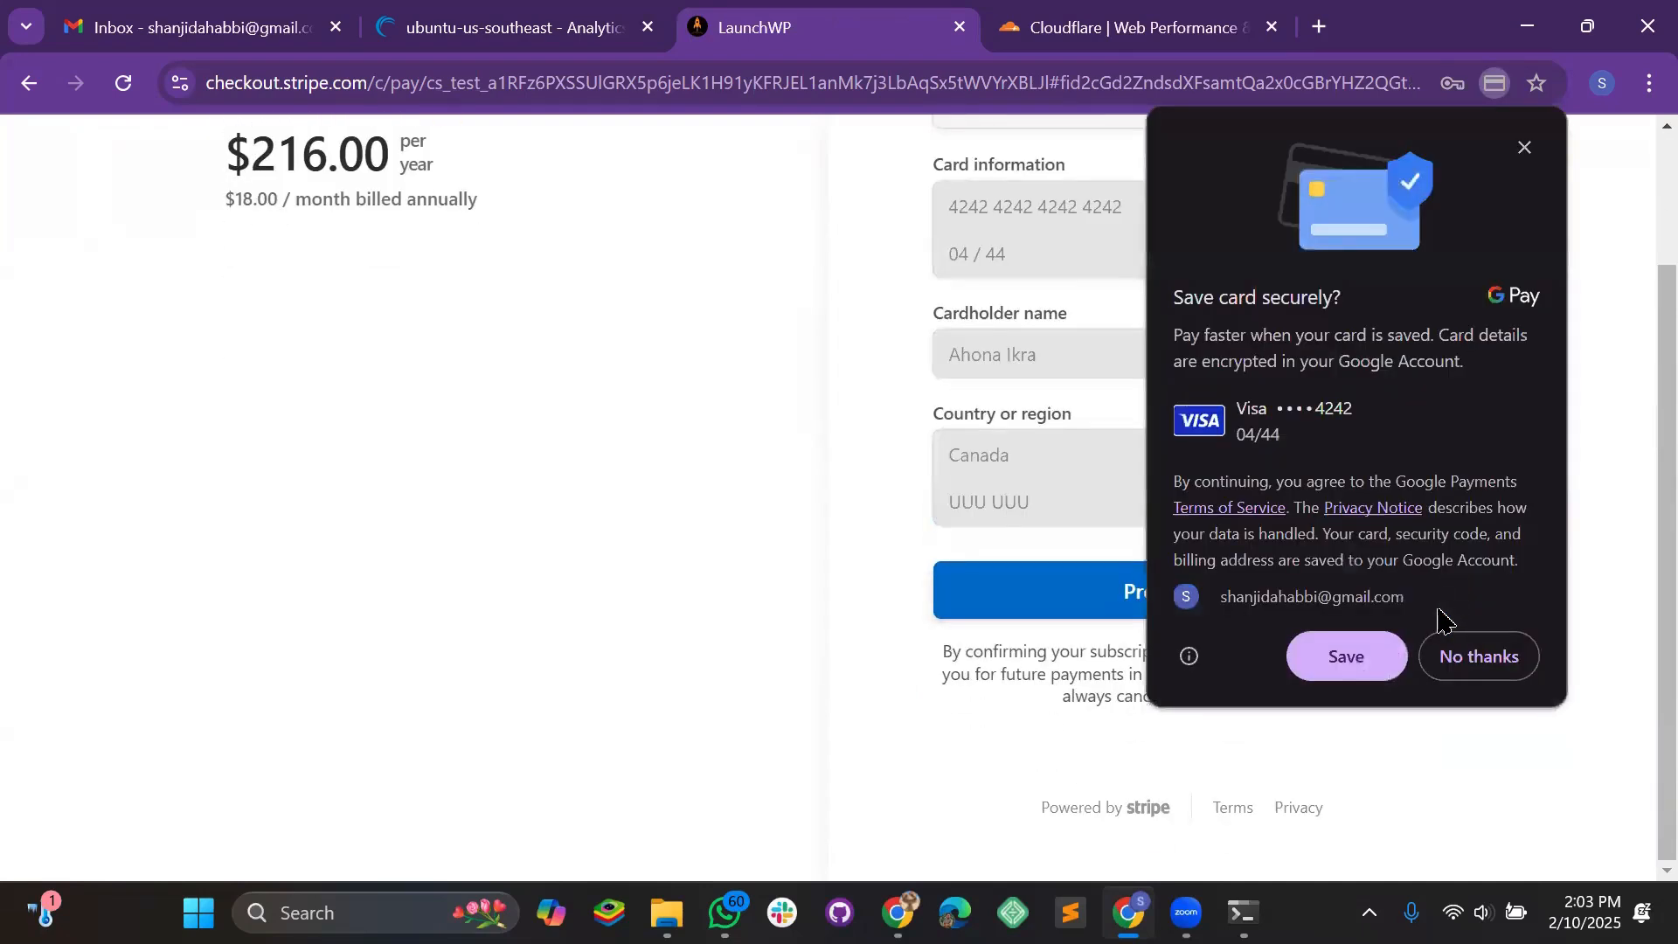
pyautogui.click(1468, 656)
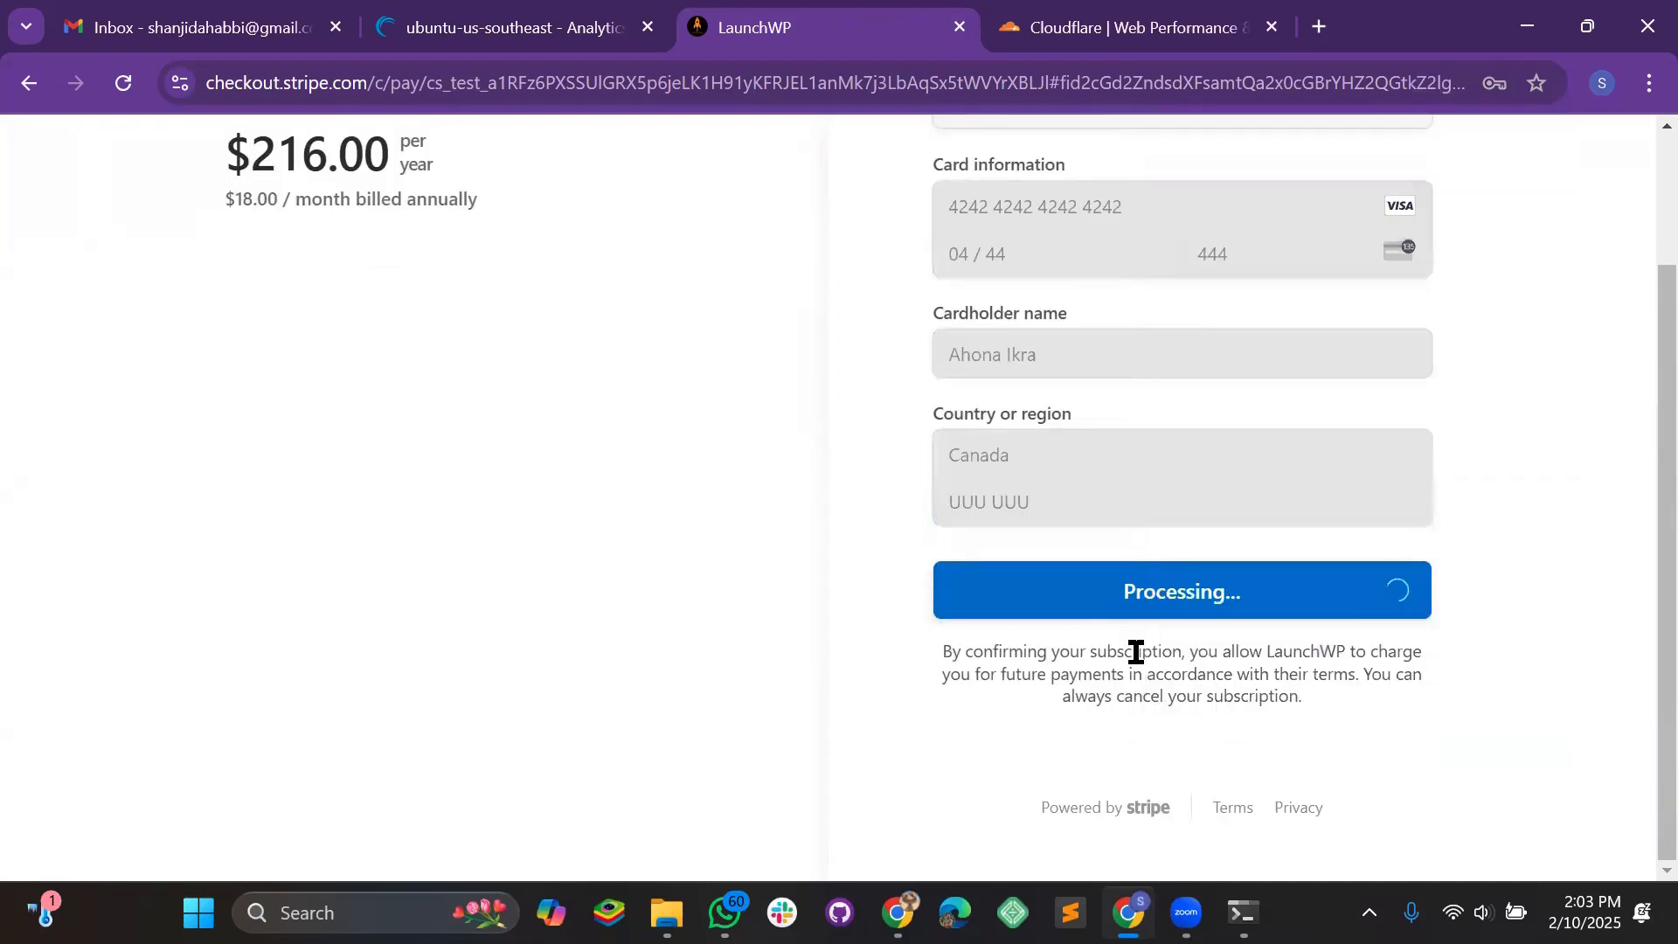
pyautogui.click(547, 28)
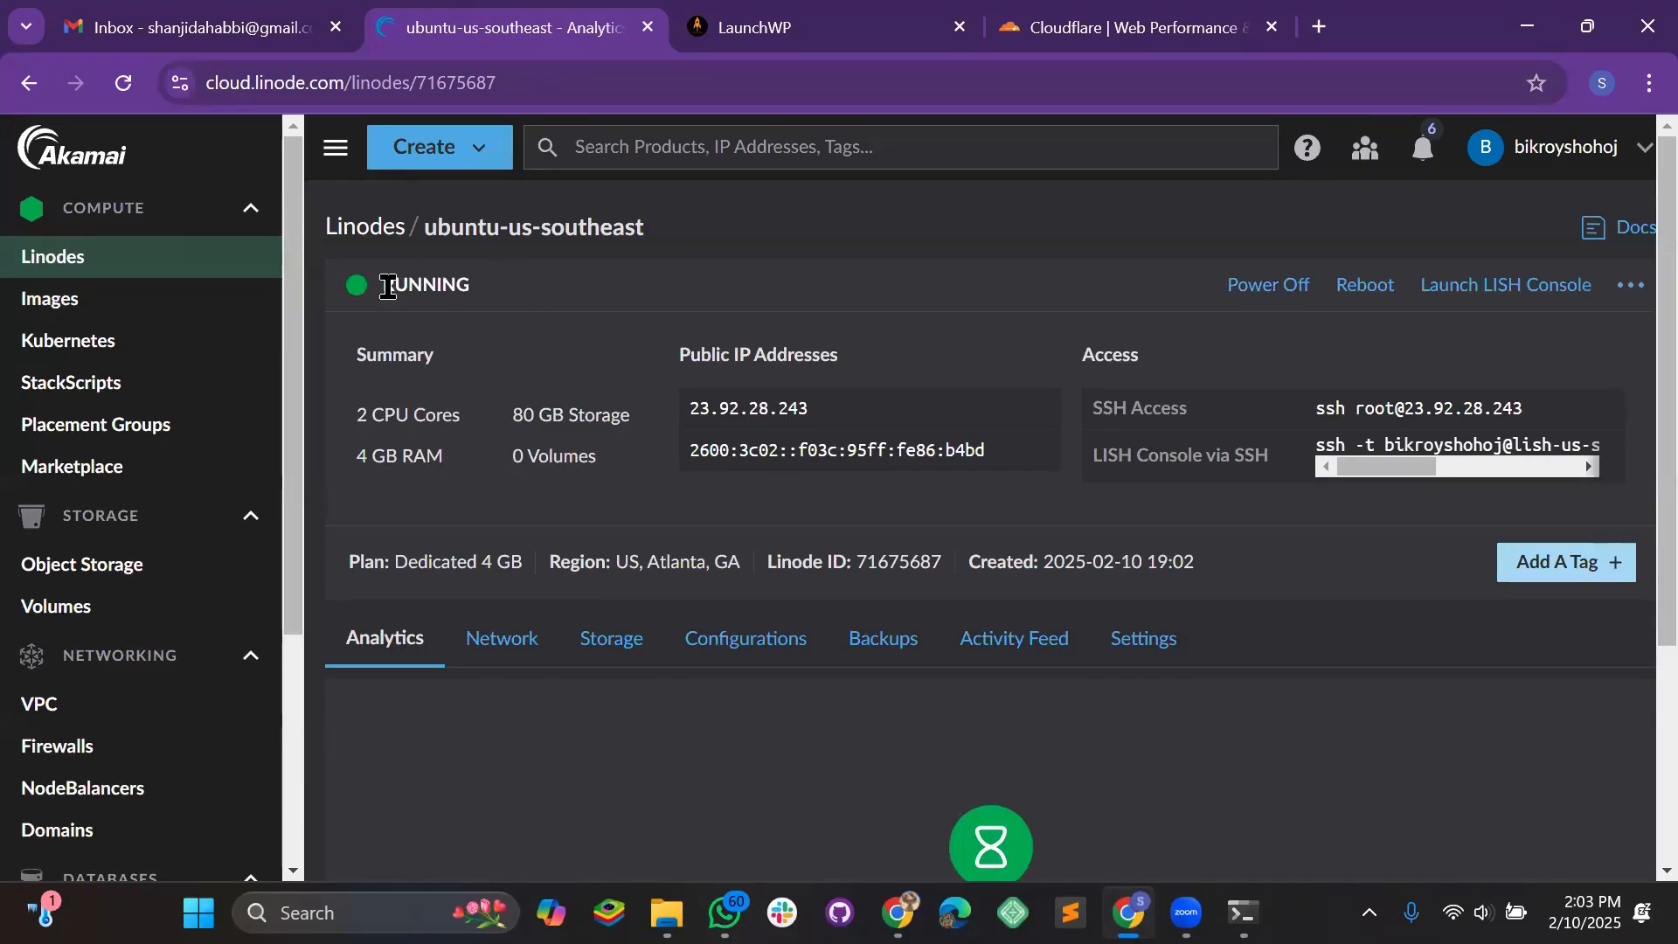
pyautogui.click(743, 26)
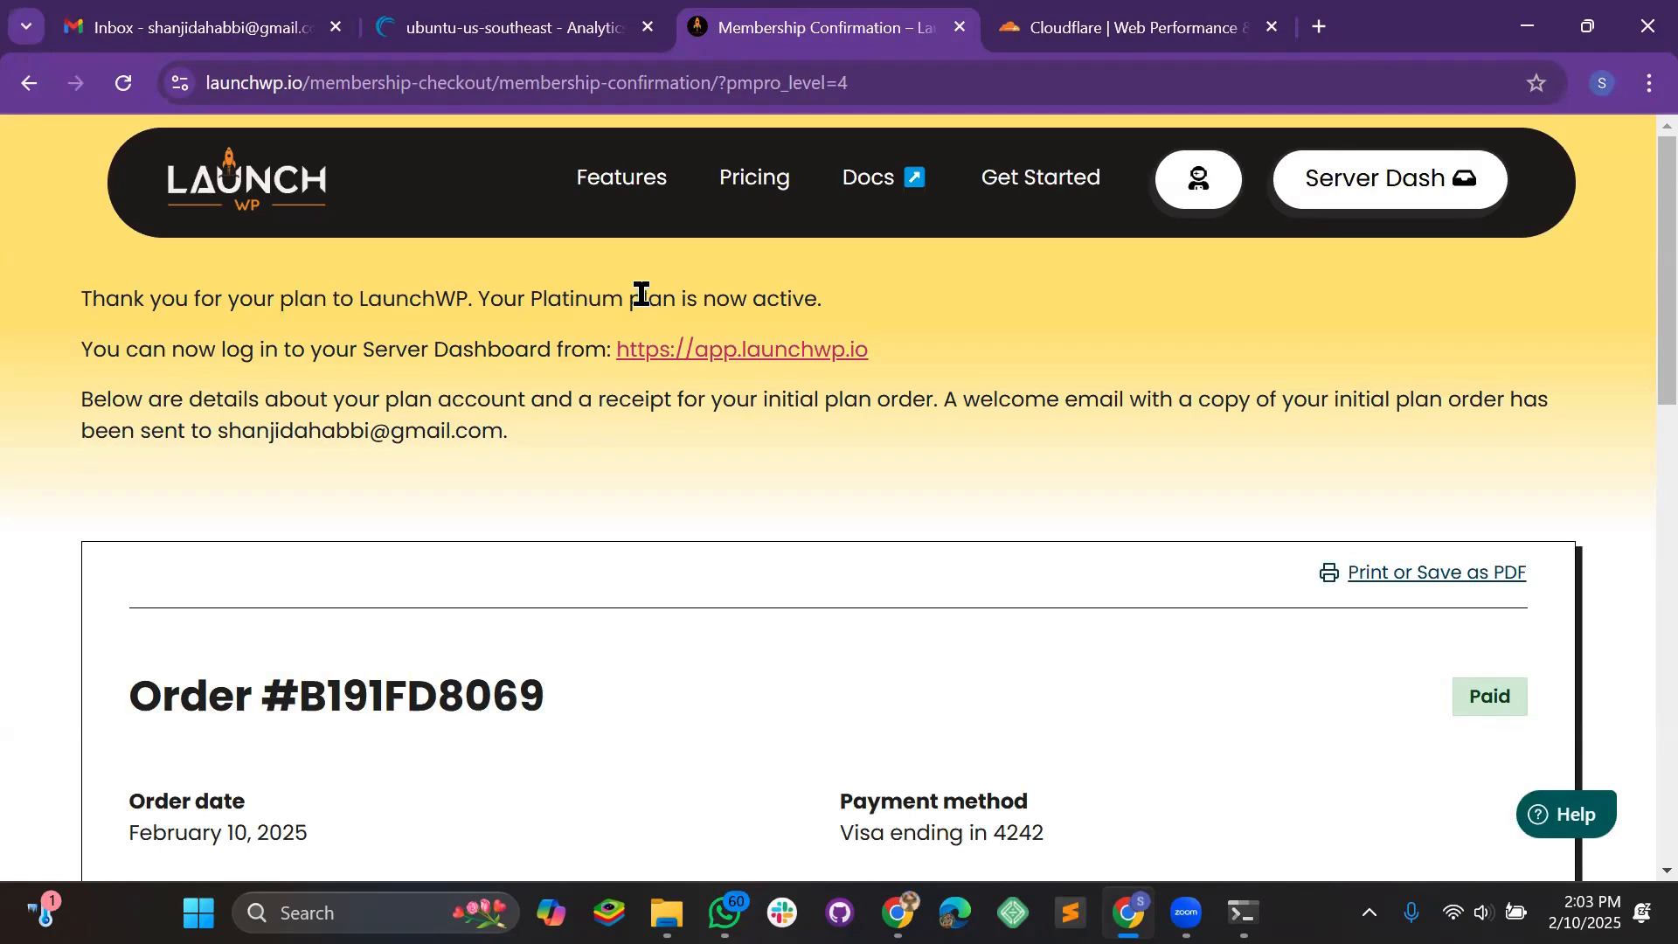
# Review the paid Platinum Membership Confirmation receipt, highlighting the subscription end date
pyautogui.scroll(-4, 524, 588)
pyautogui.scroll(4, 453, 588)
pyautogui.scroll(-5, 420, 538)
pyautogui.scroll(-3, 246, 516)
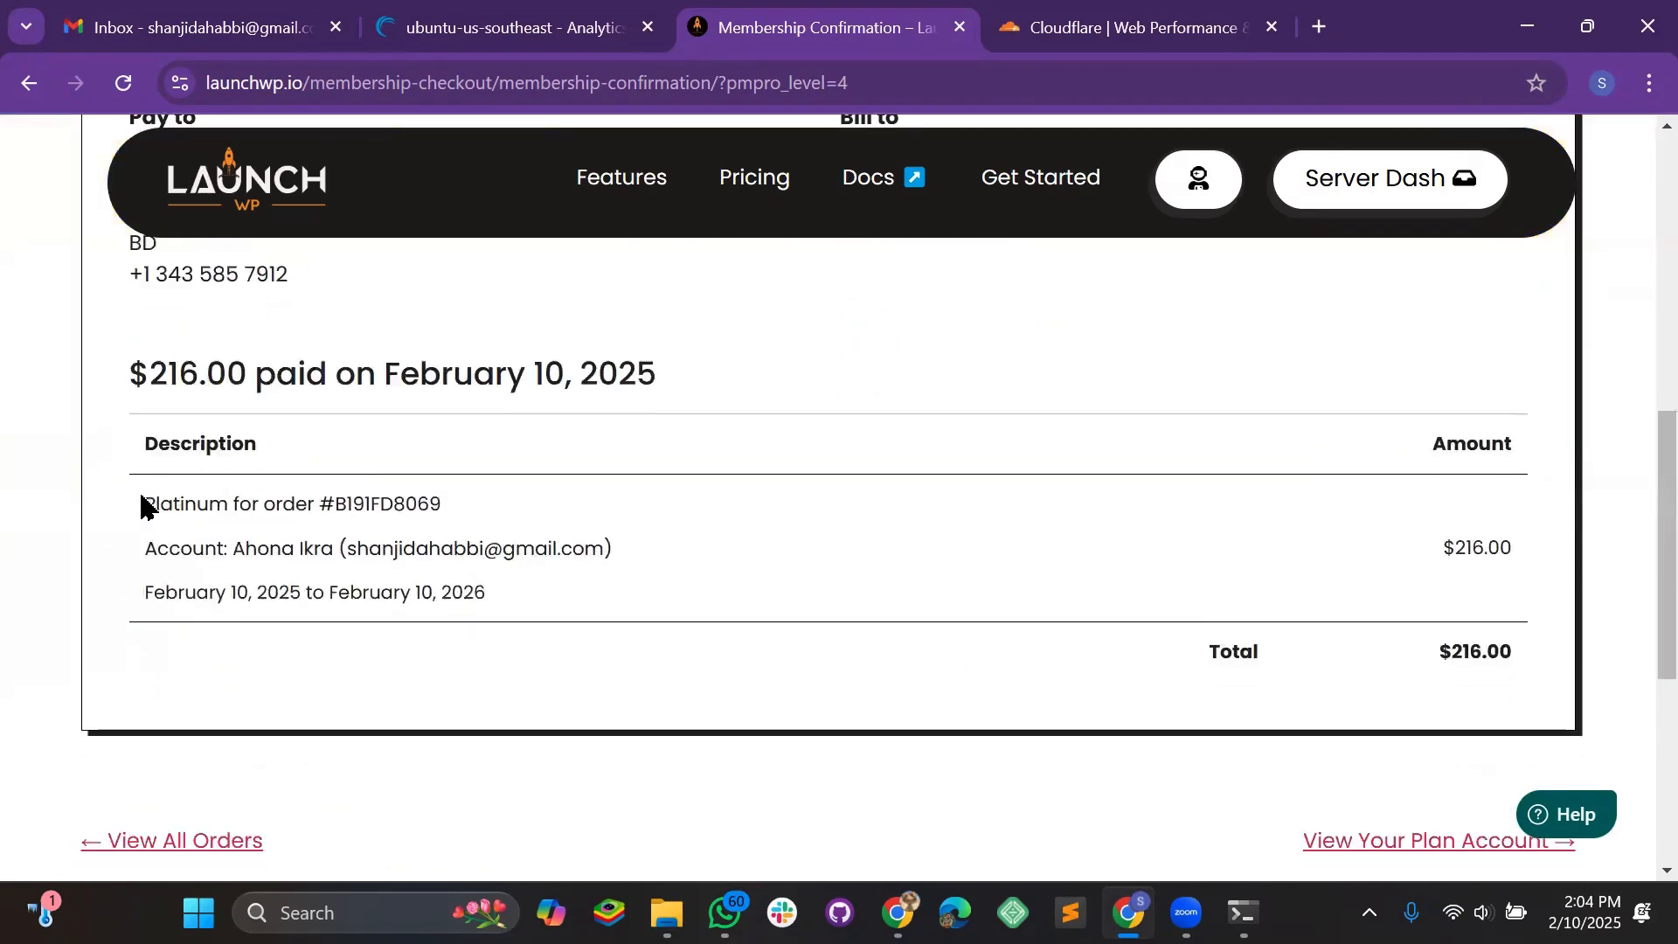
pyautogui.moveTo(538, 595); pyautogui.dragTo(456, 587)
pyautogui.click(784, 572)
pyautogui.scroll(-5, 761, 487)
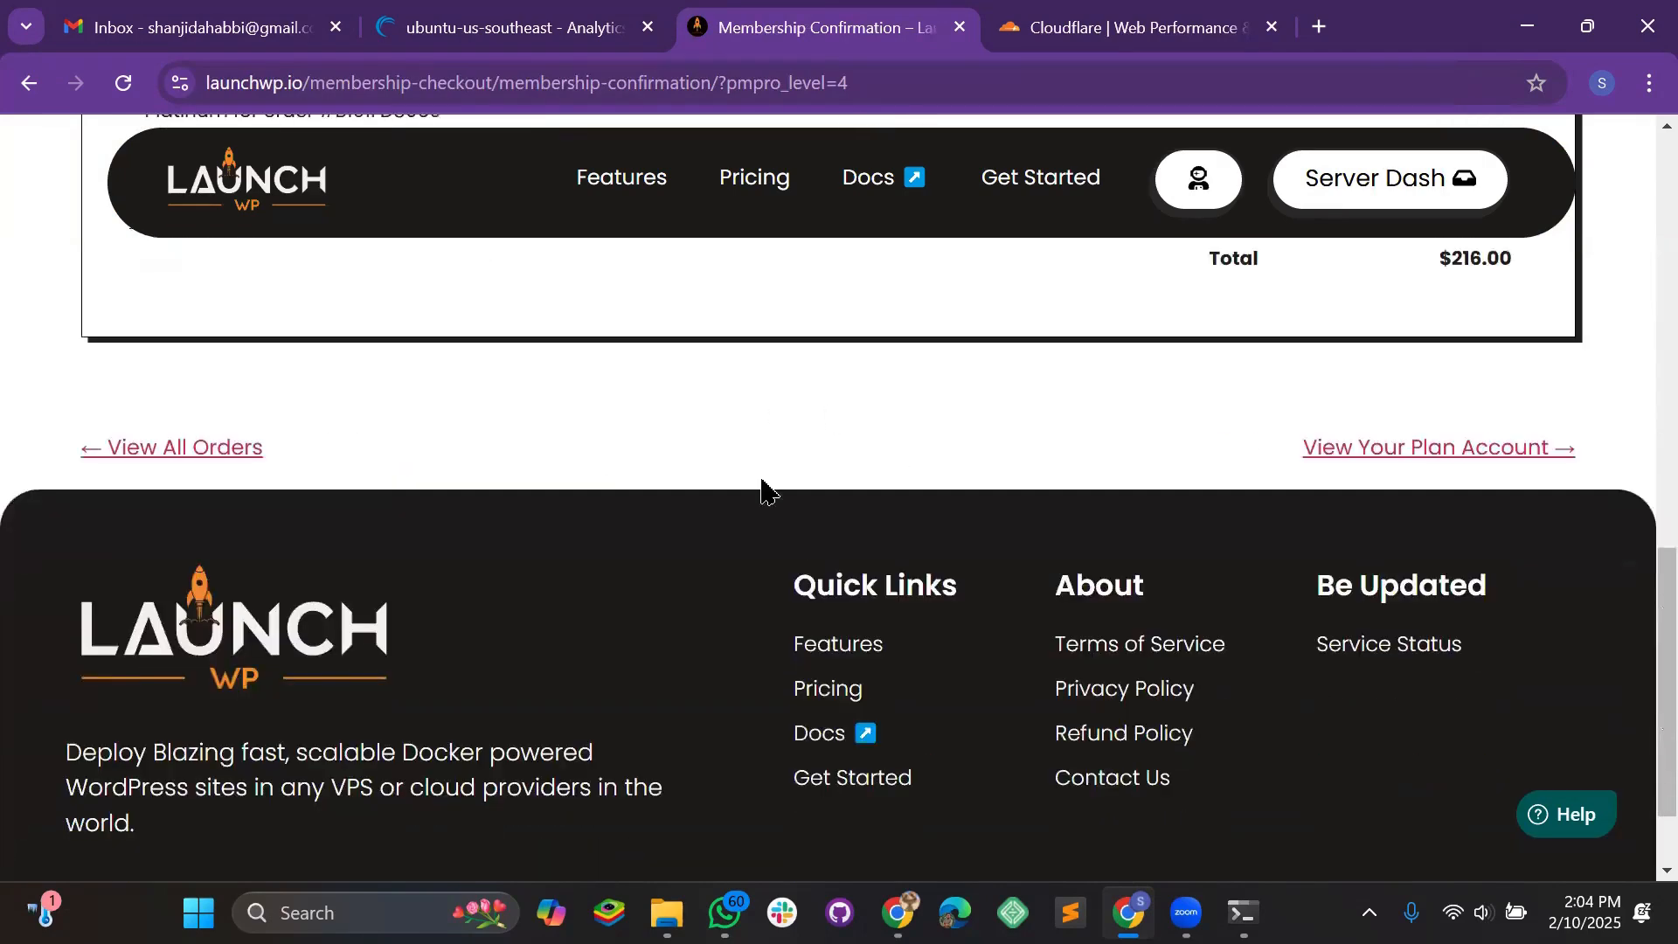
pyautogui.scroll(2, 1398, 562)
pyautogui.scroll(-2, 1399, 468)
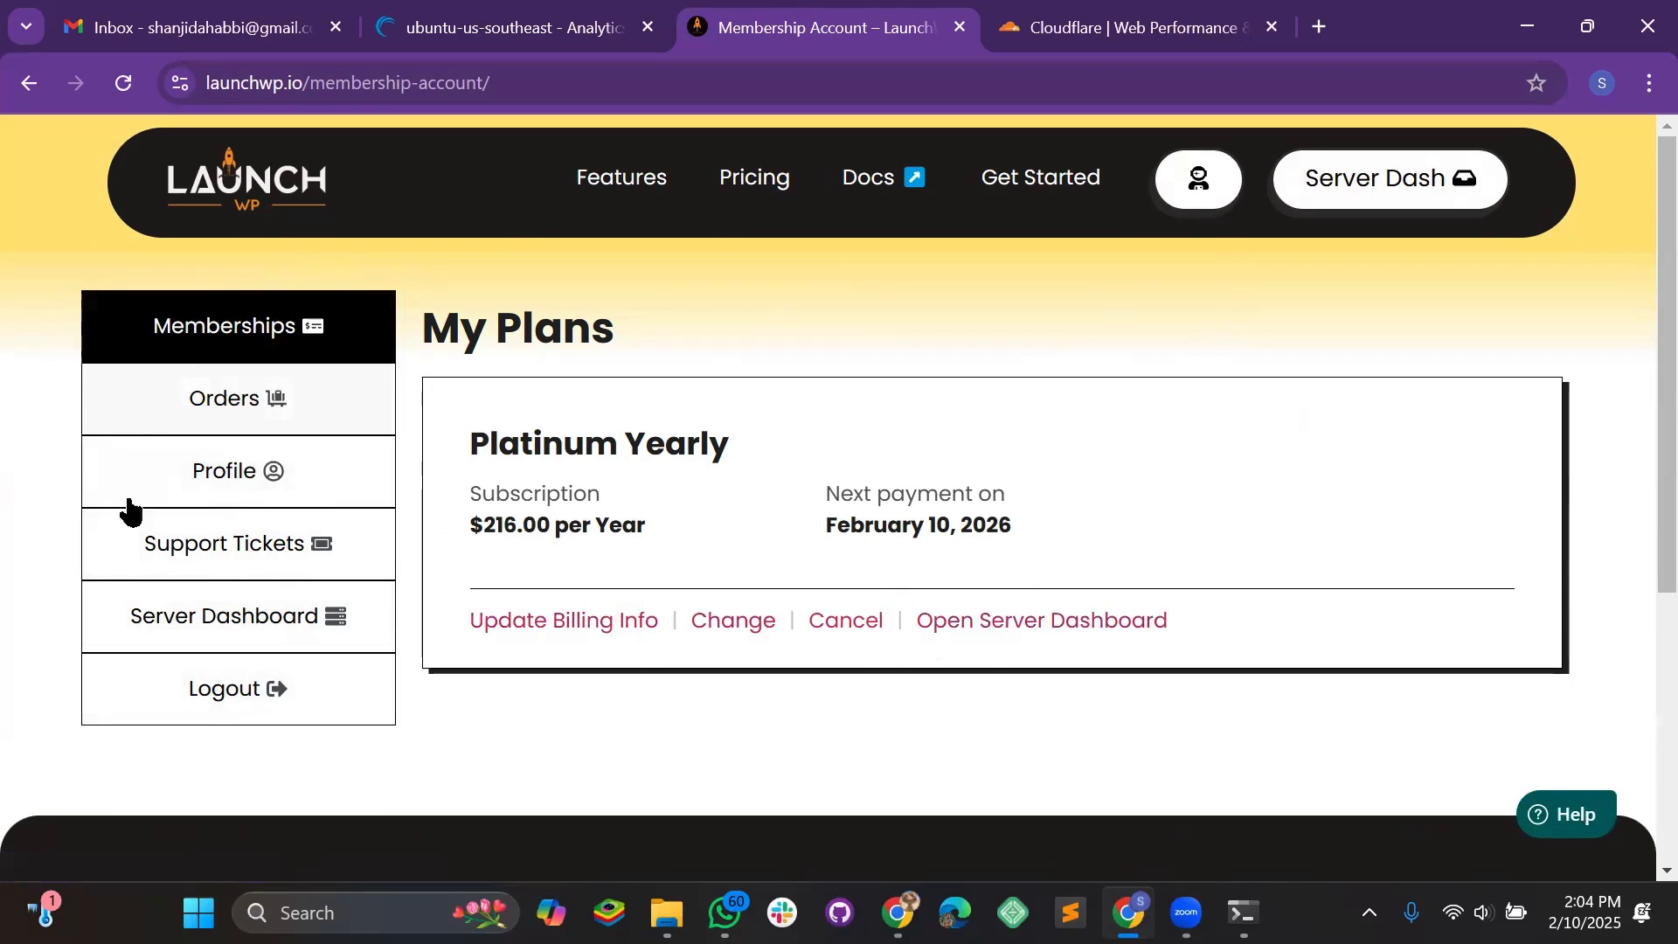
# Open the LaunchWP server dashboard sign-in page in a new tab
pyautogui.click(254, 612)
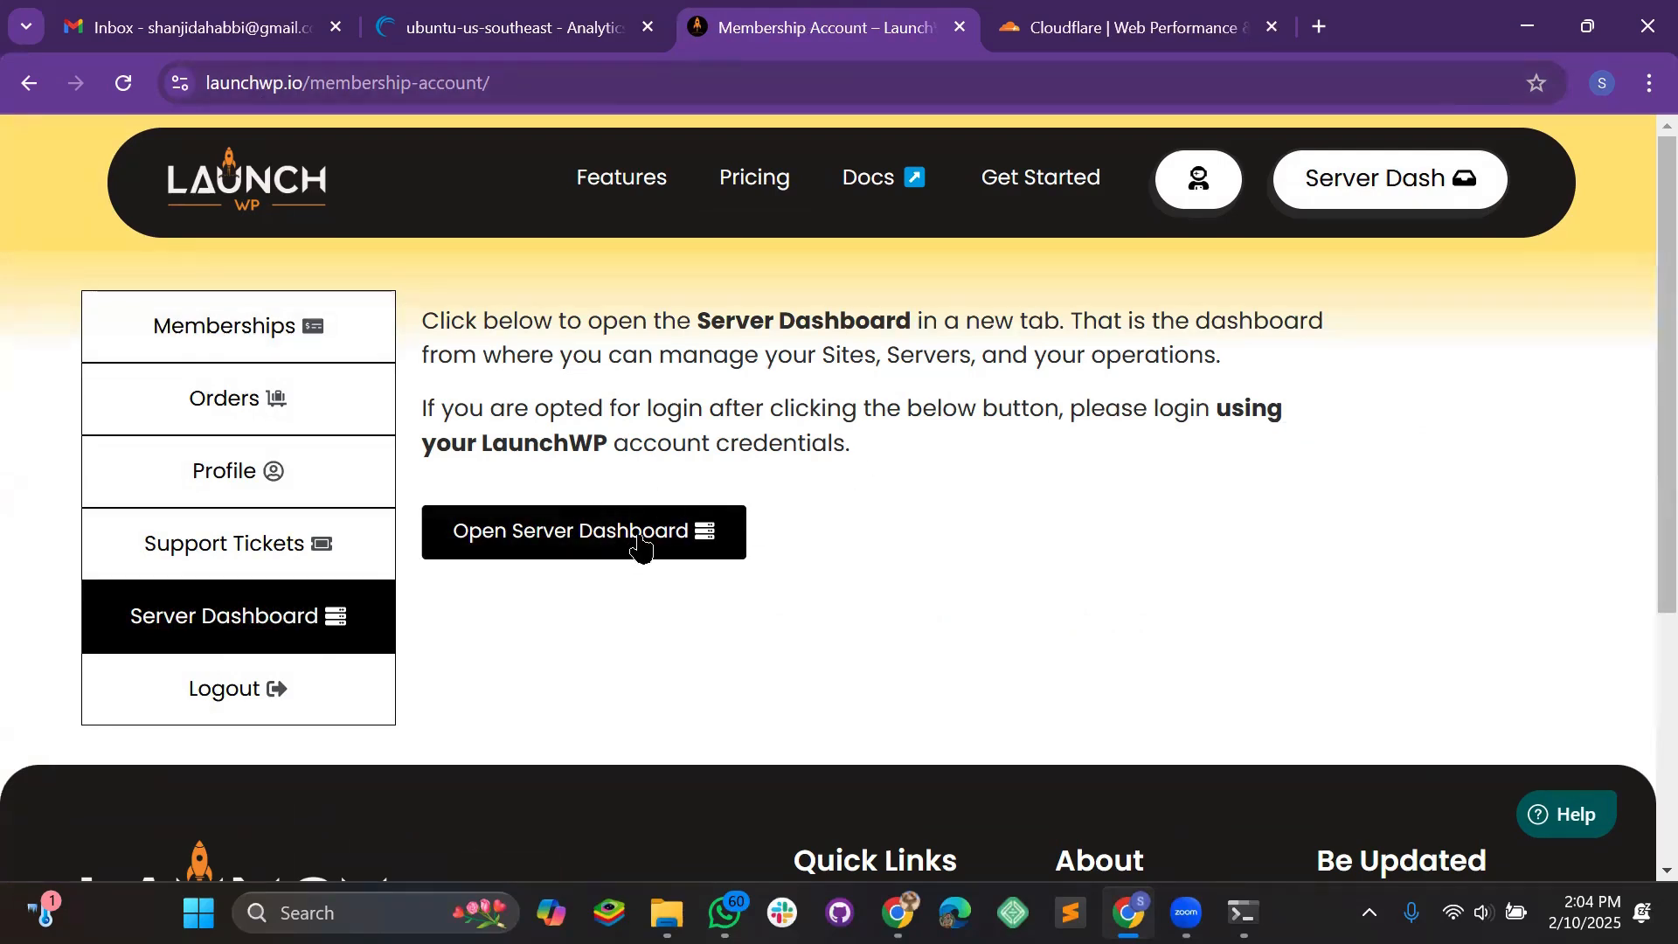
pyautogui.click(611, 535)
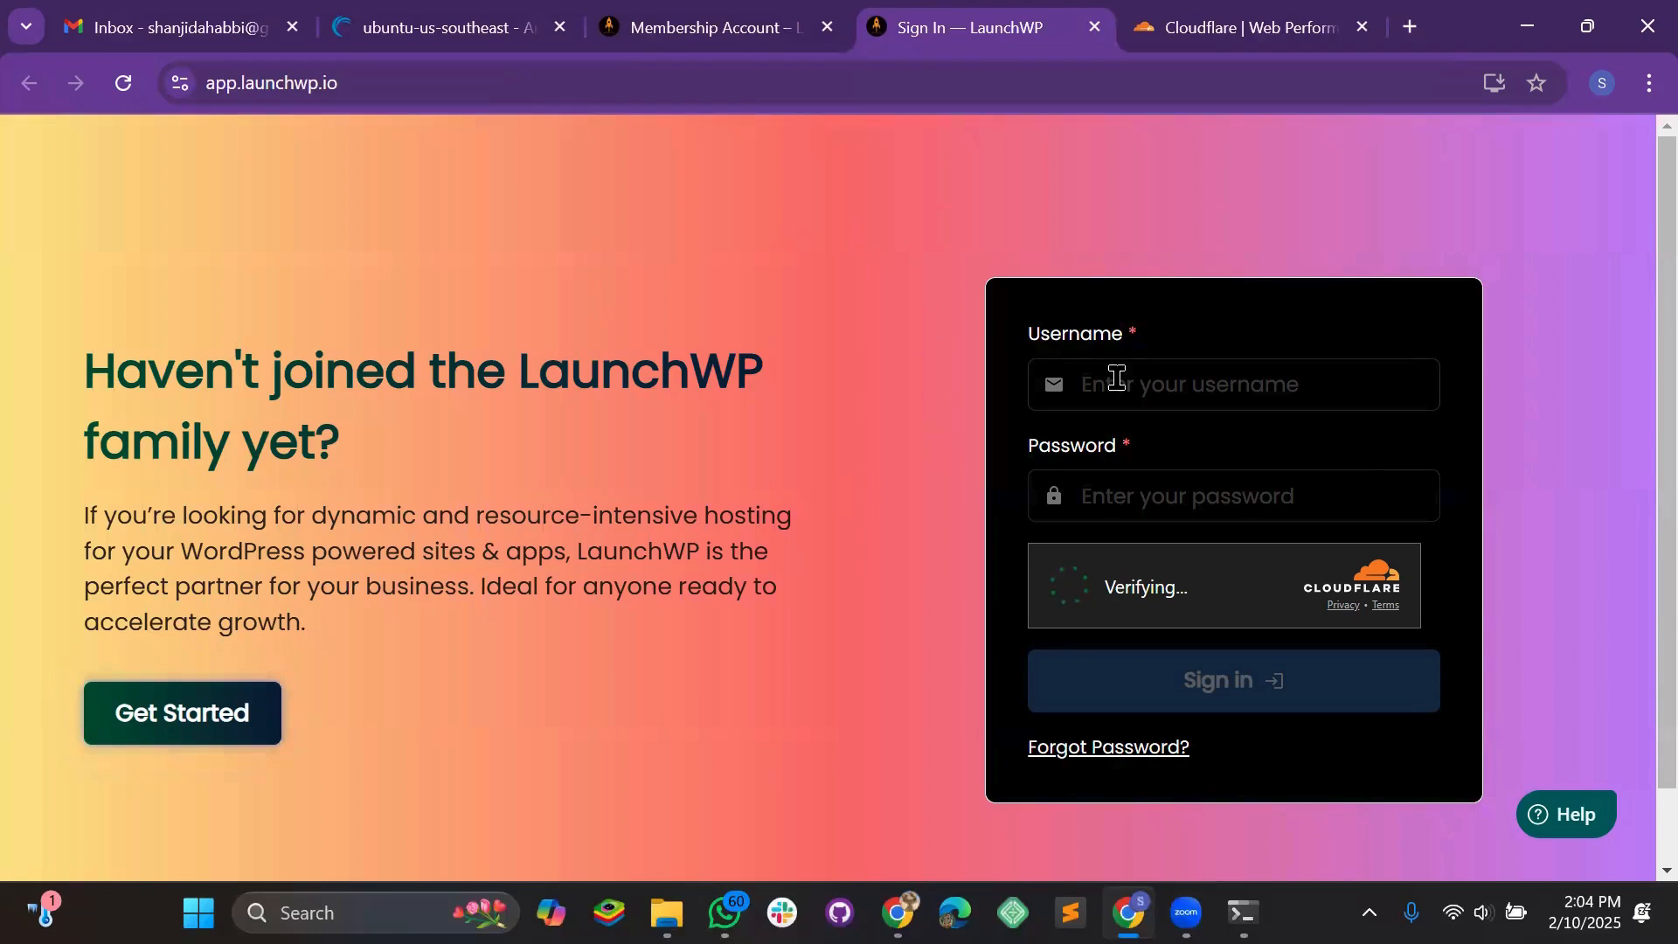
pyautogui.click(1117, 377)
pyautogui.click(743, 35)
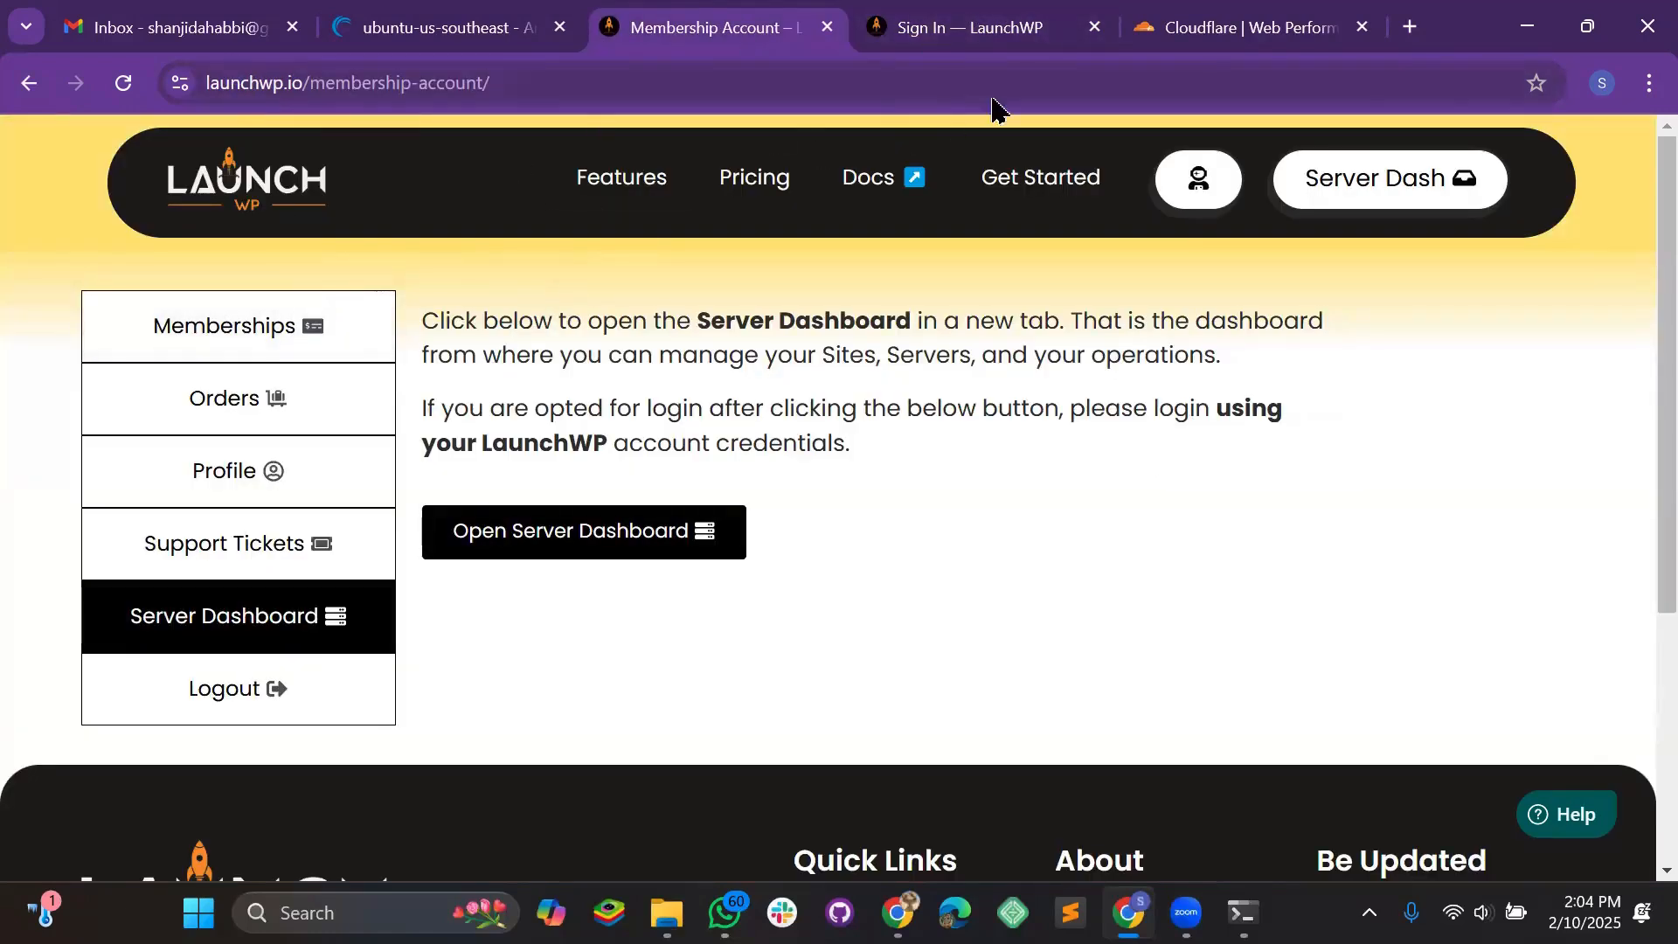
pyautogui.click(966, 42)
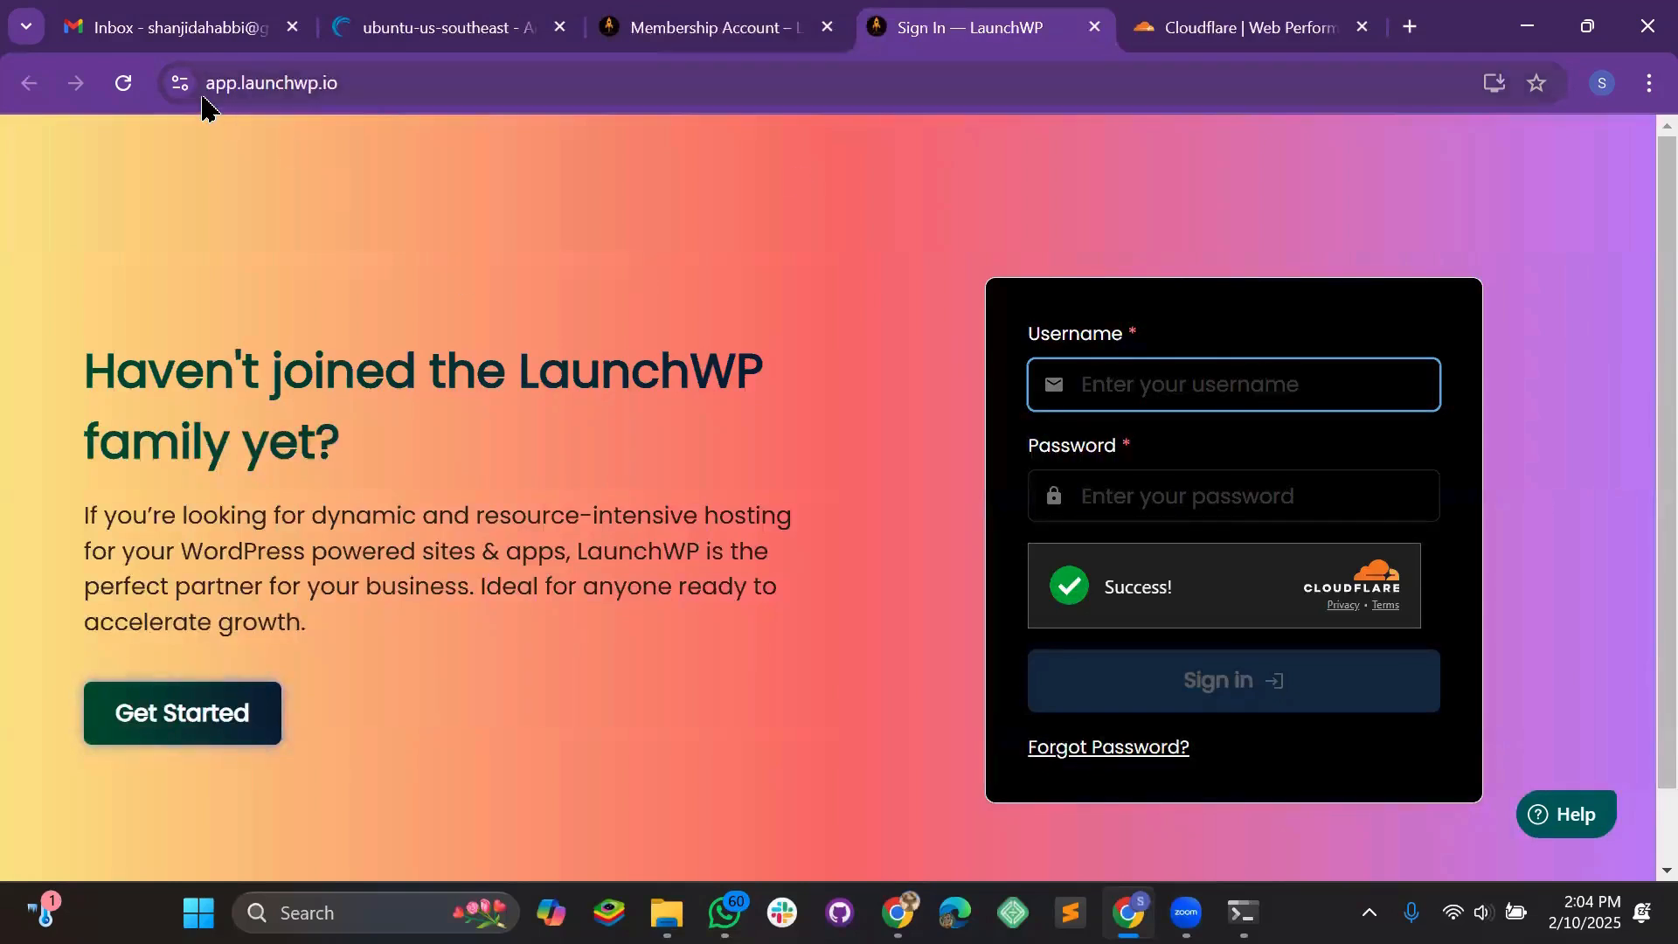
pyautogui.click(641, 31)
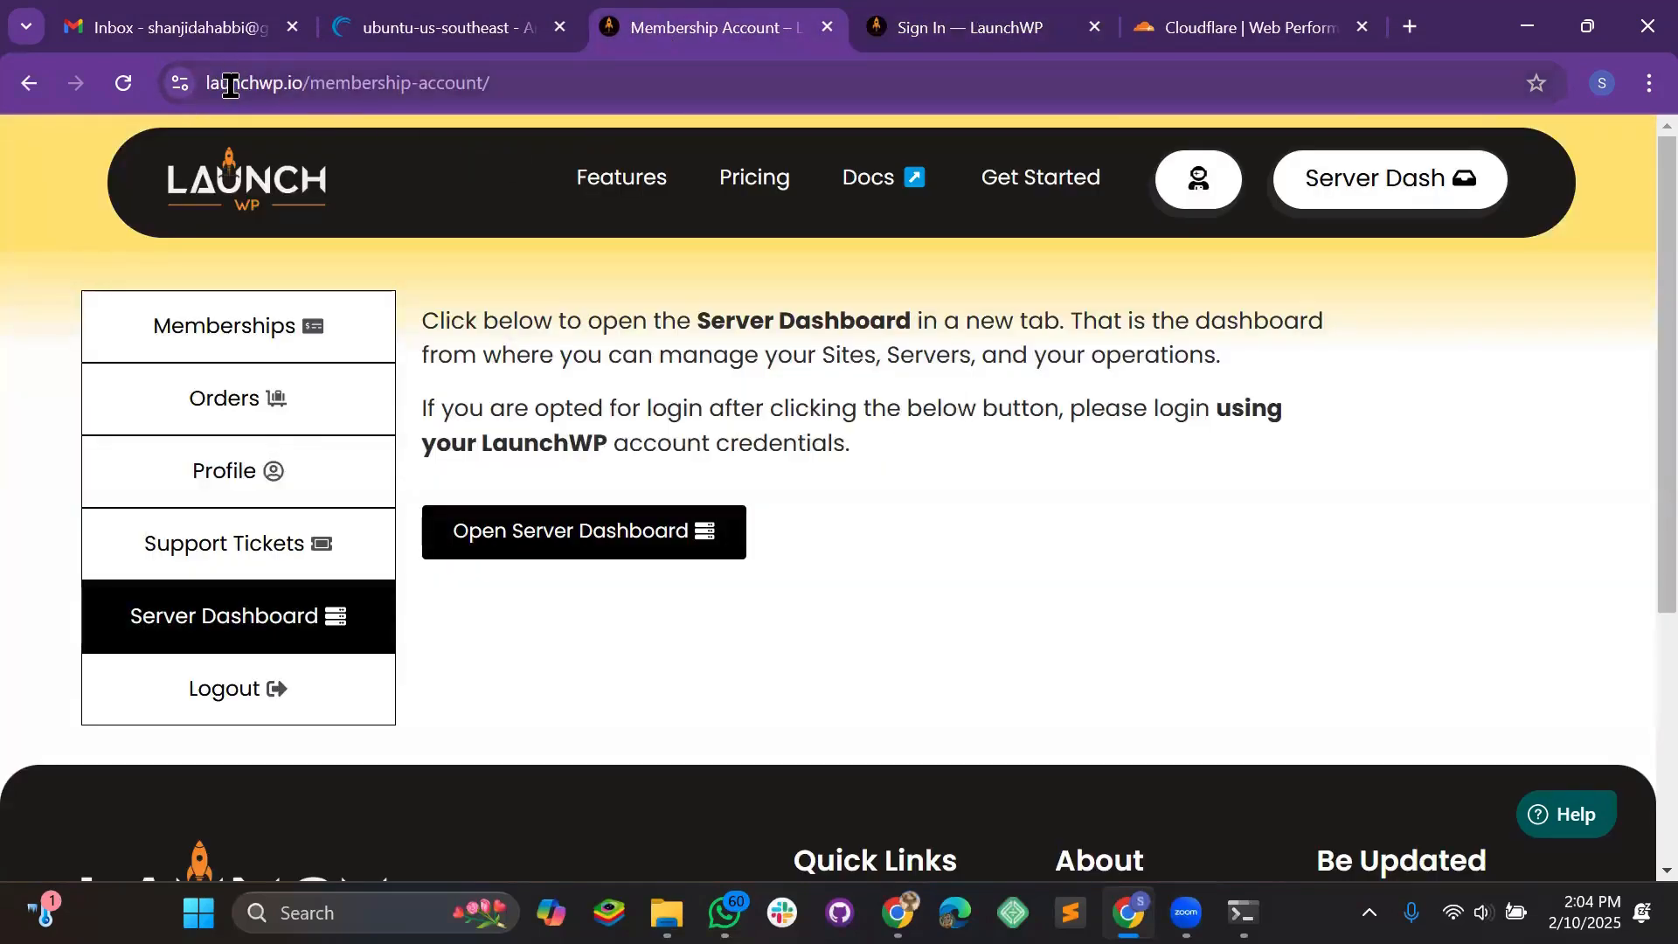
pyautogui.click(909, 33)
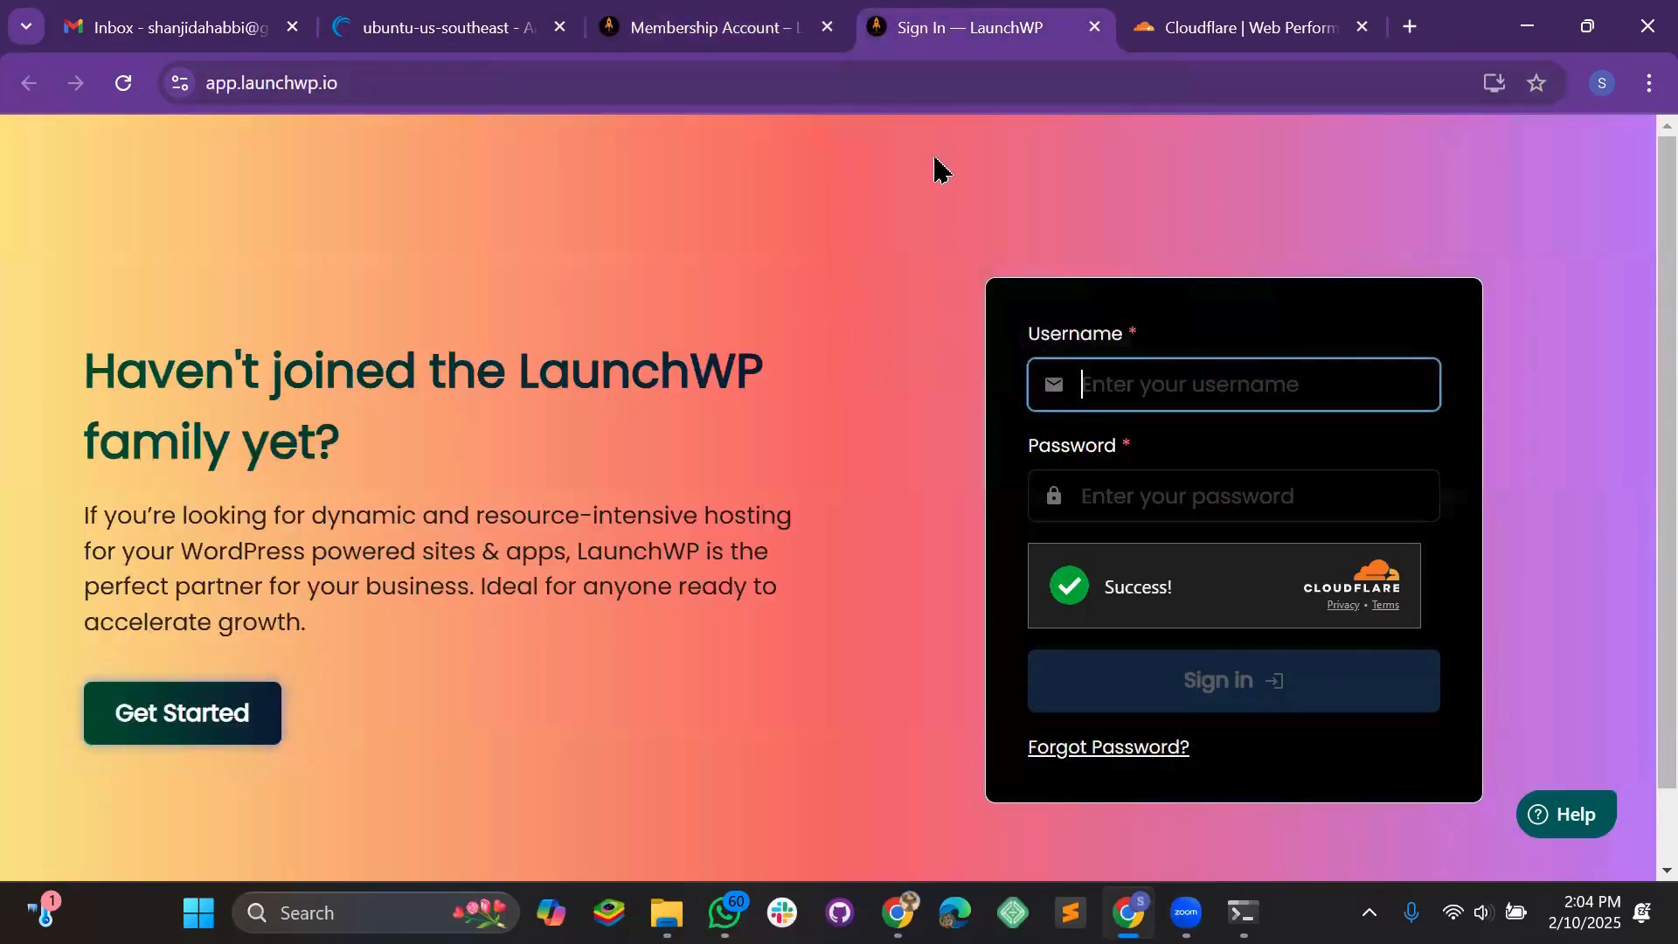
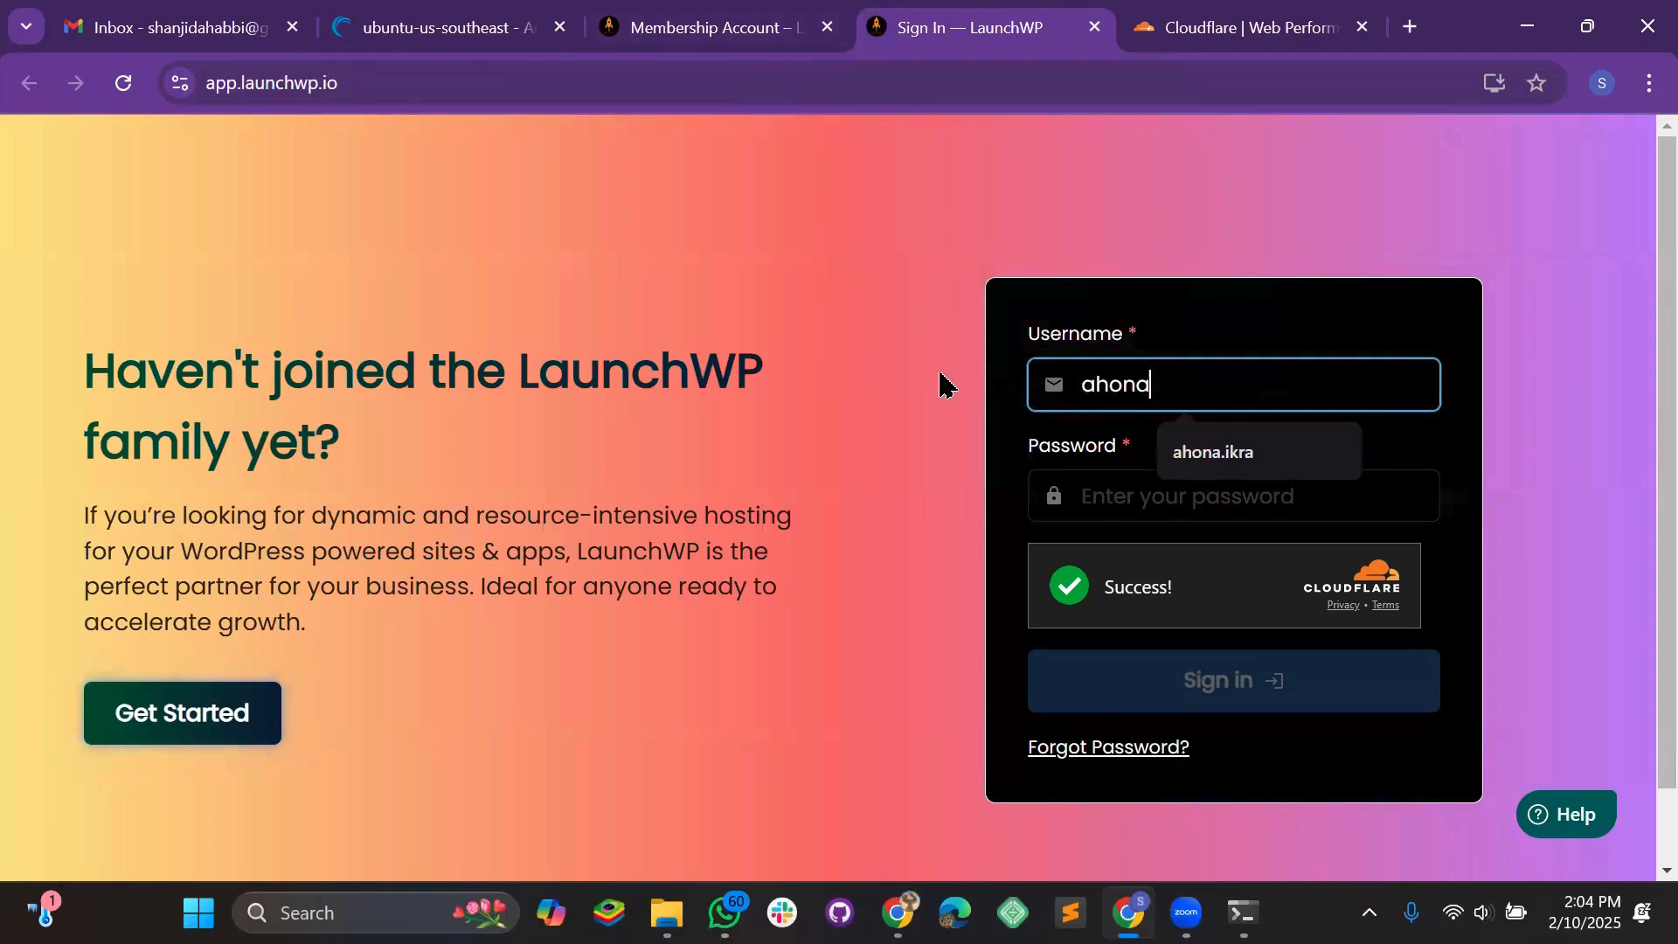
# Enter the username, fixing a typo, then the password, and sign in
pyautogui.press('Tab')
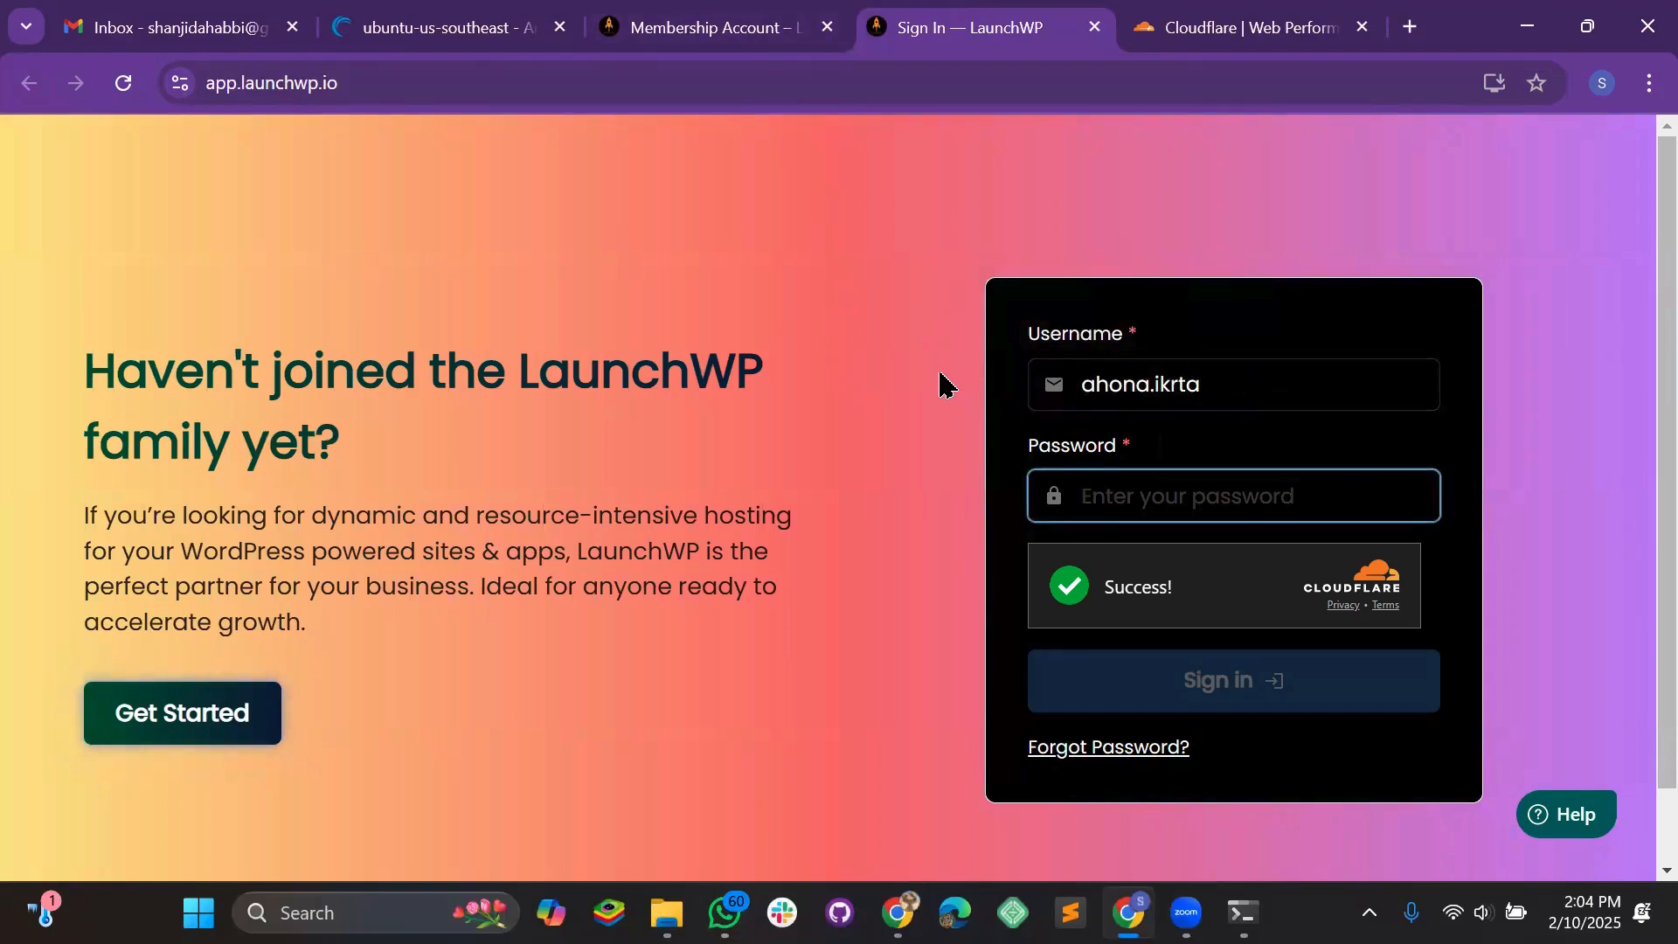
pyautogui.hotkey('shift', 'Tab')
pyautogui.press('Right')
pyautogui.press('Left')
pyautogui.press('Left')
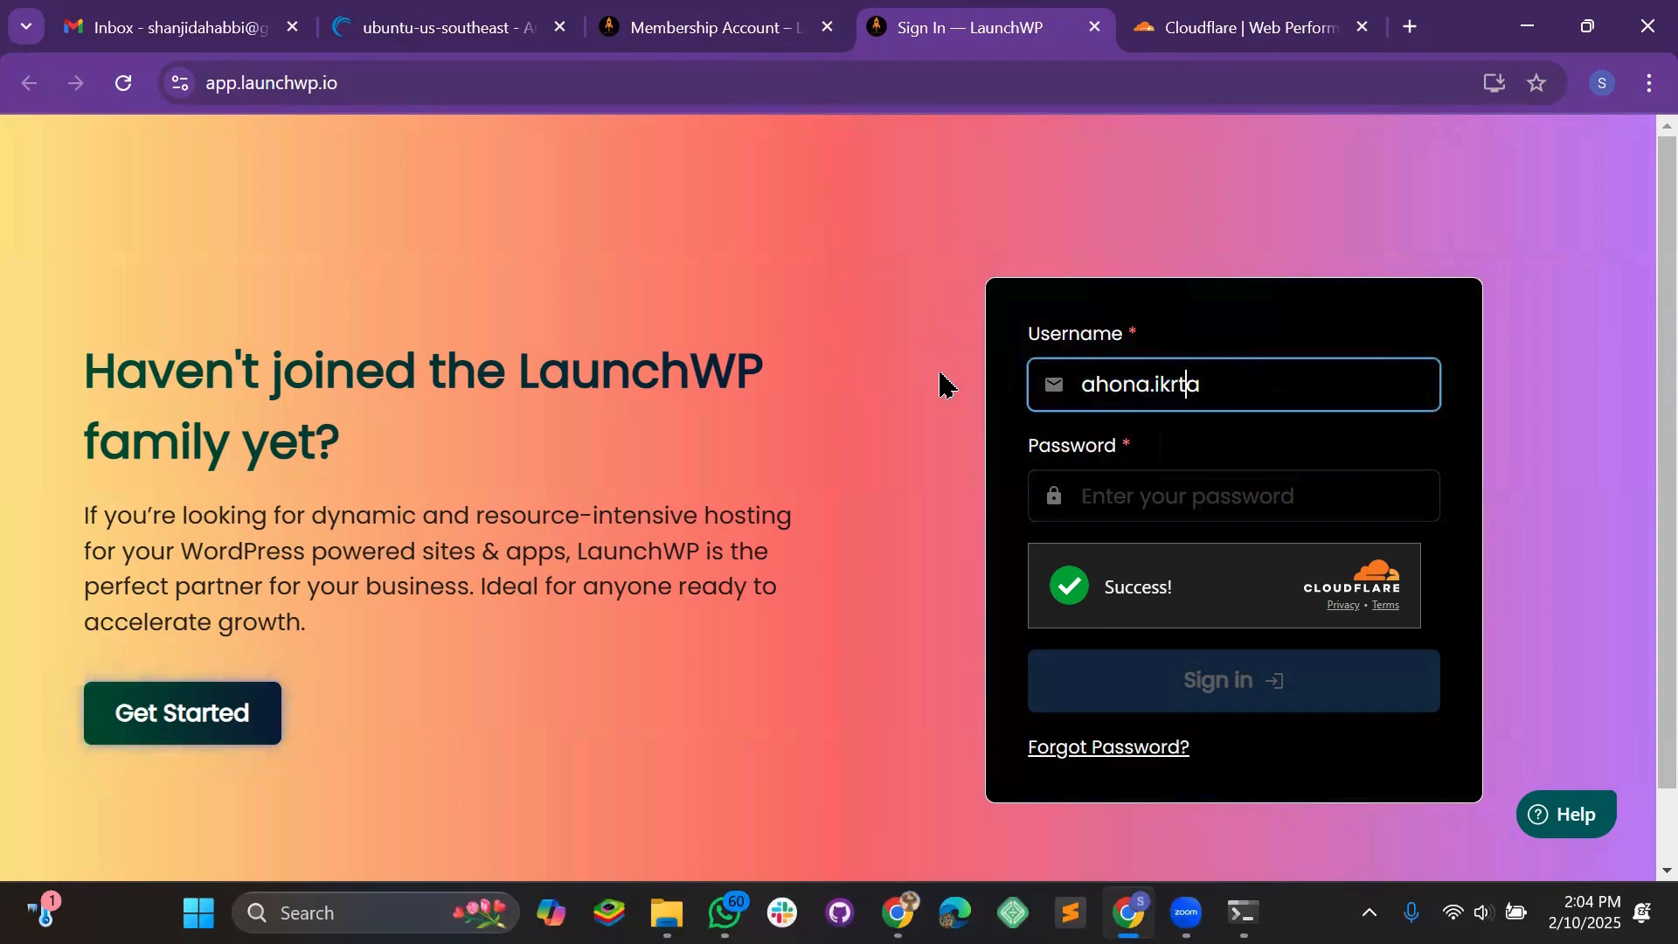
pyautogui.press('BackSpace')
pyautogui.press('Tab')
pyautogui.write('******')
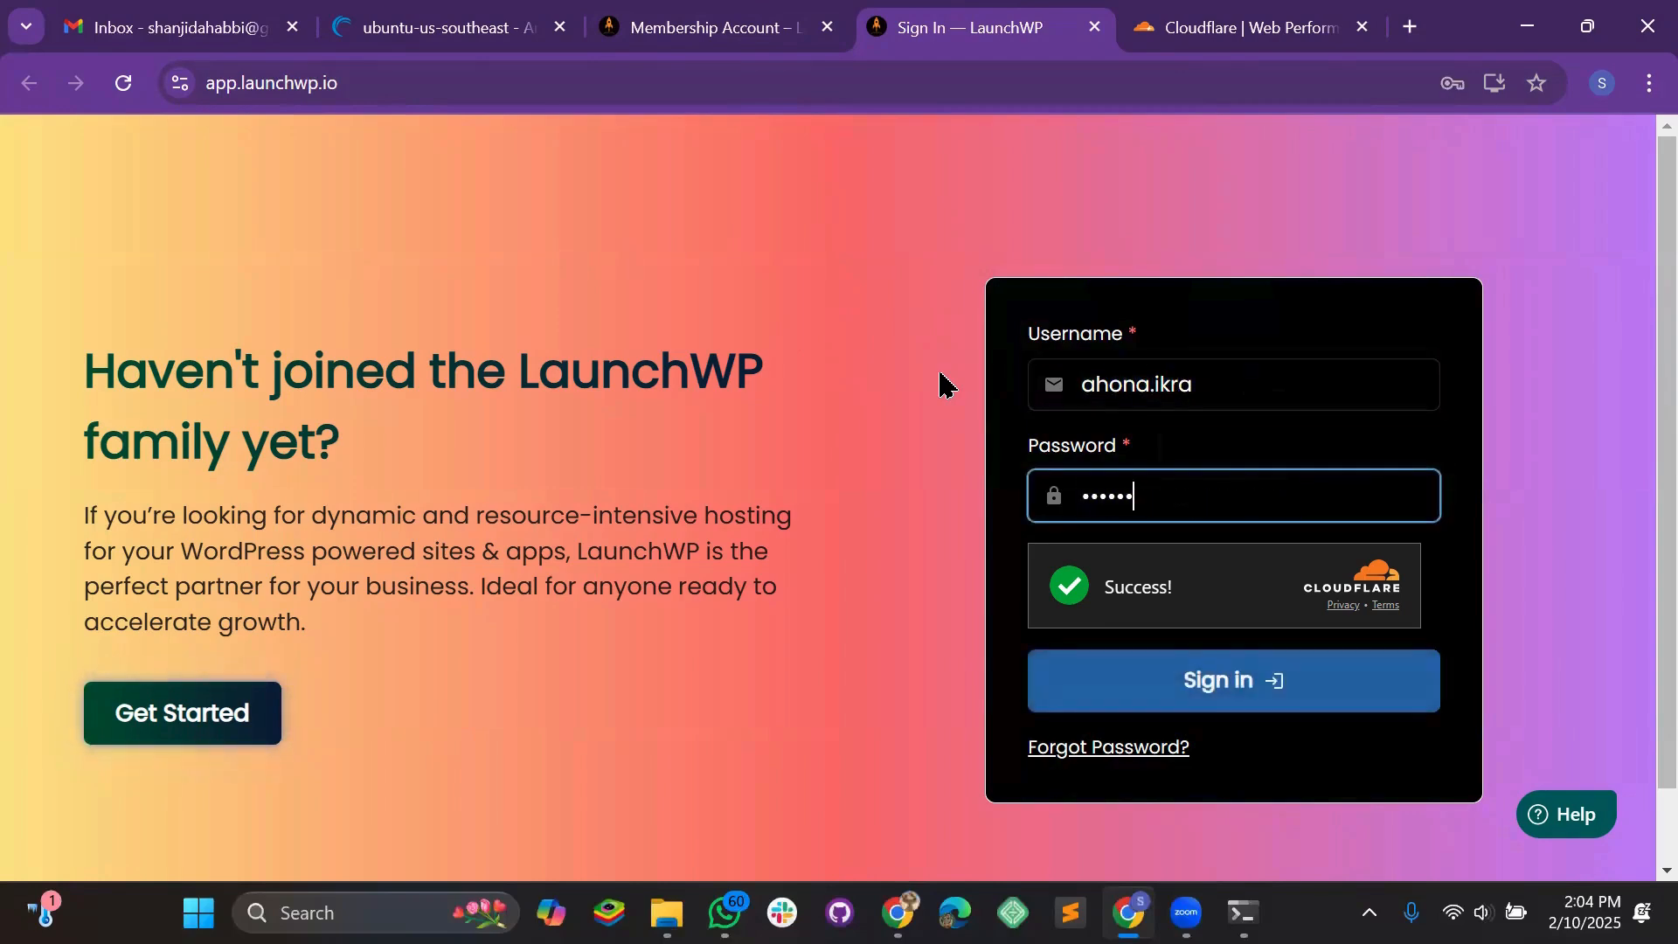
pyautogui.write('*****')
pyautogui.click(1227, 680)
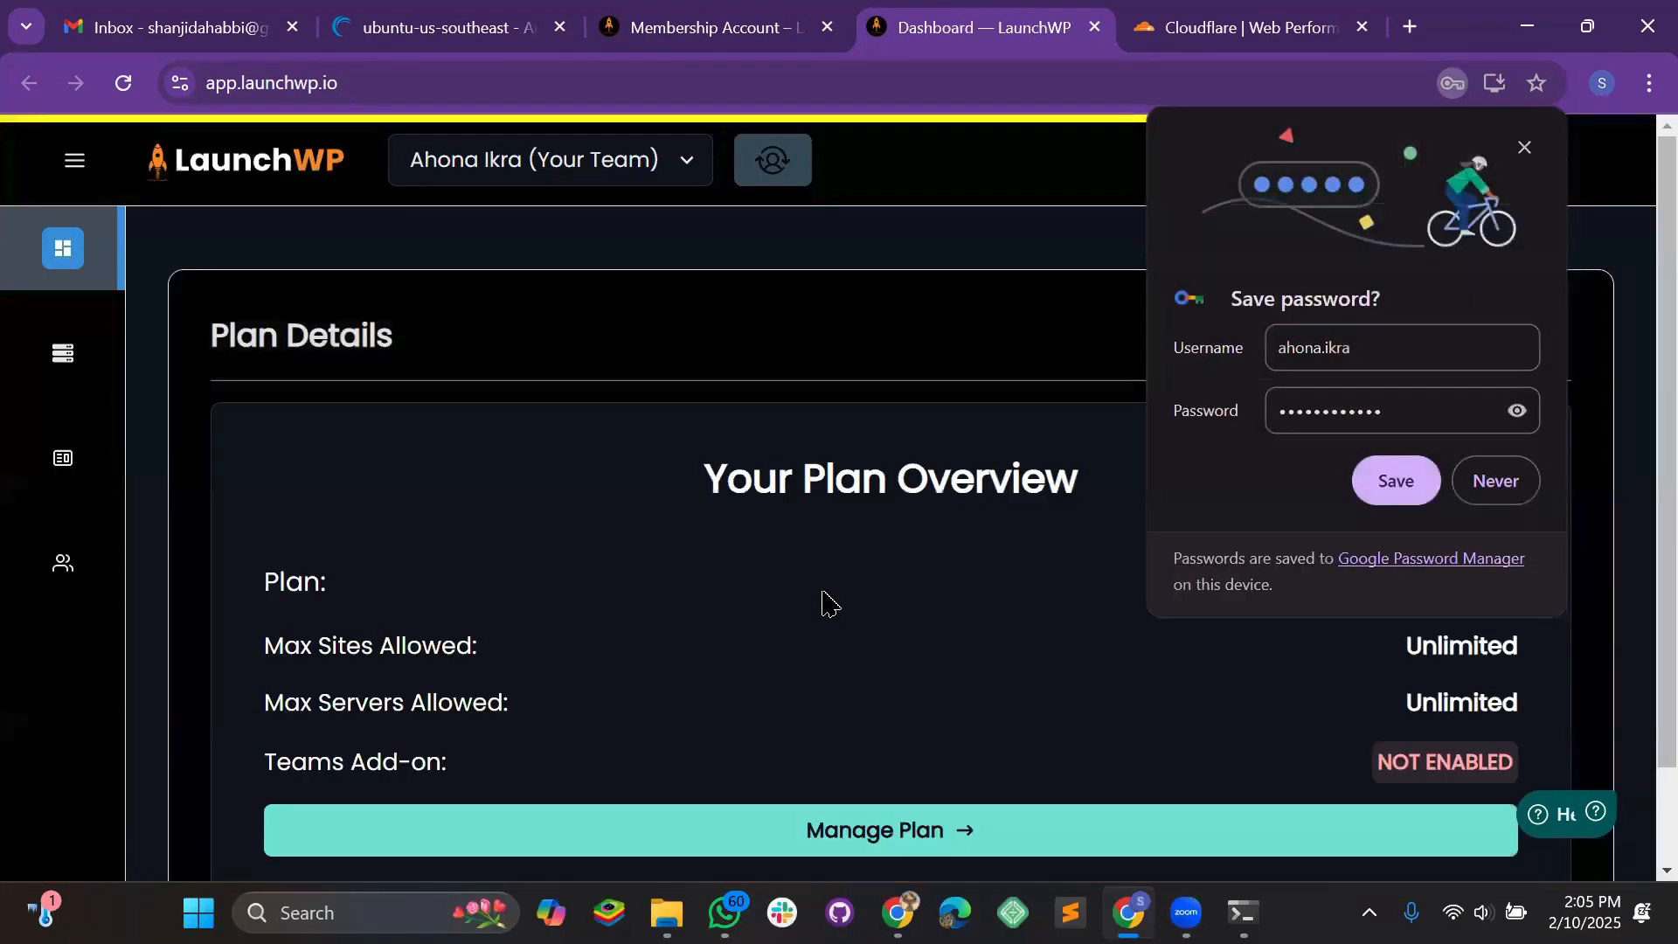
# Dismiss the save-password prompt and open Add Server from the empty Servers page
pyautogui.click(1525, 147)
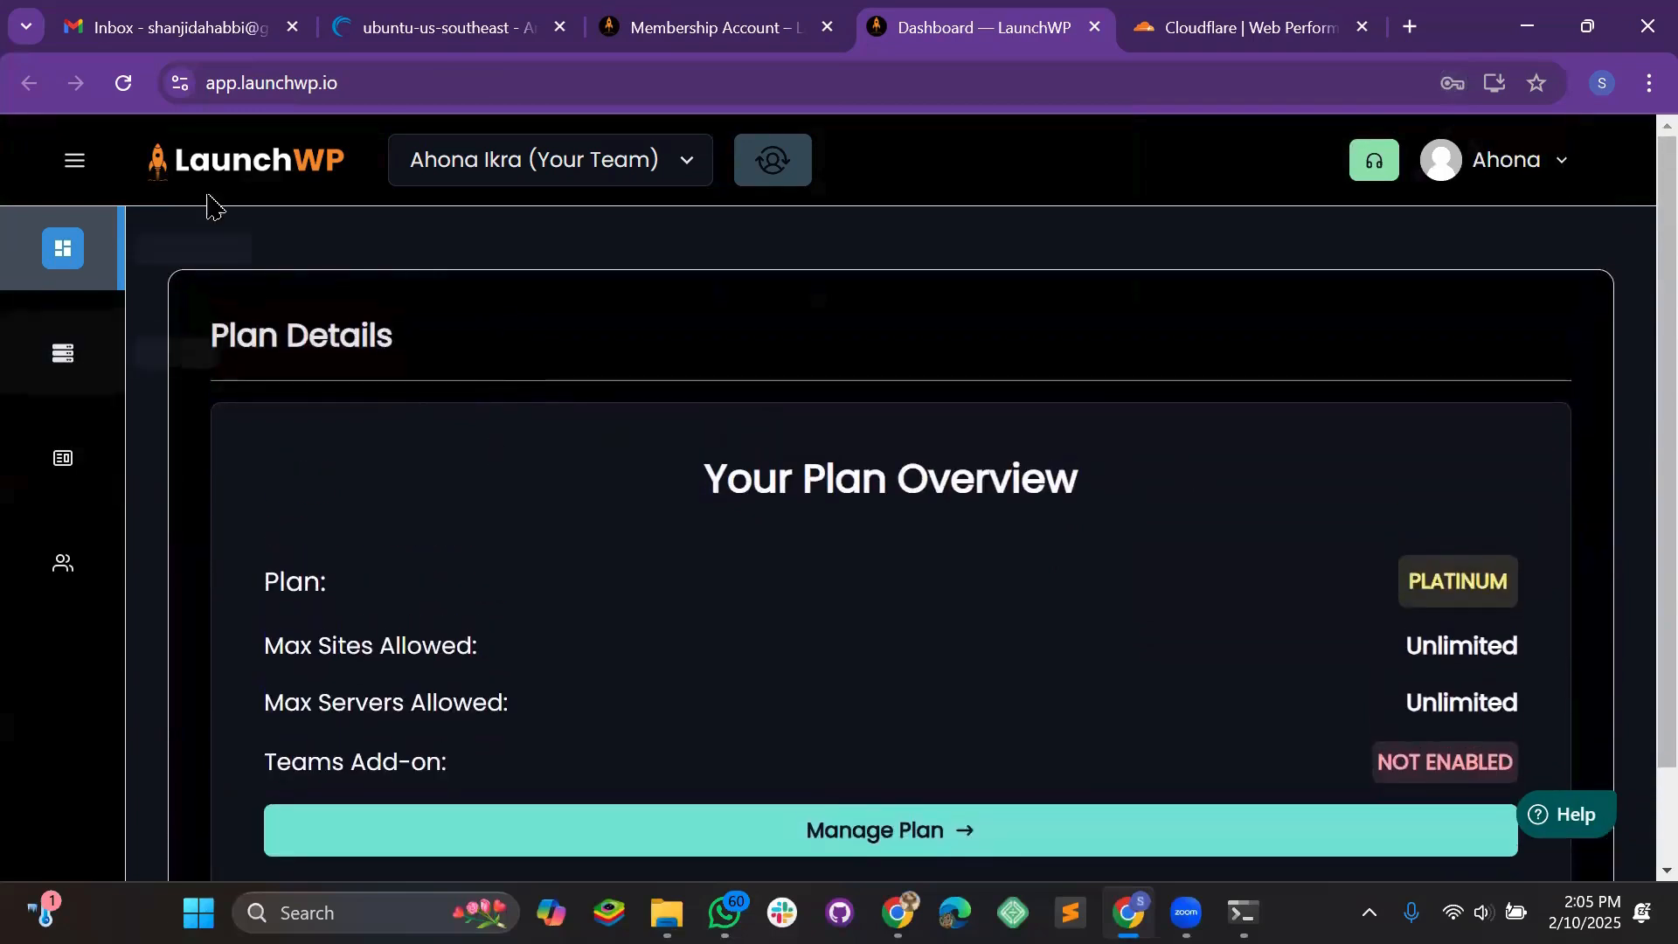
pyautogui.click(73, 161)
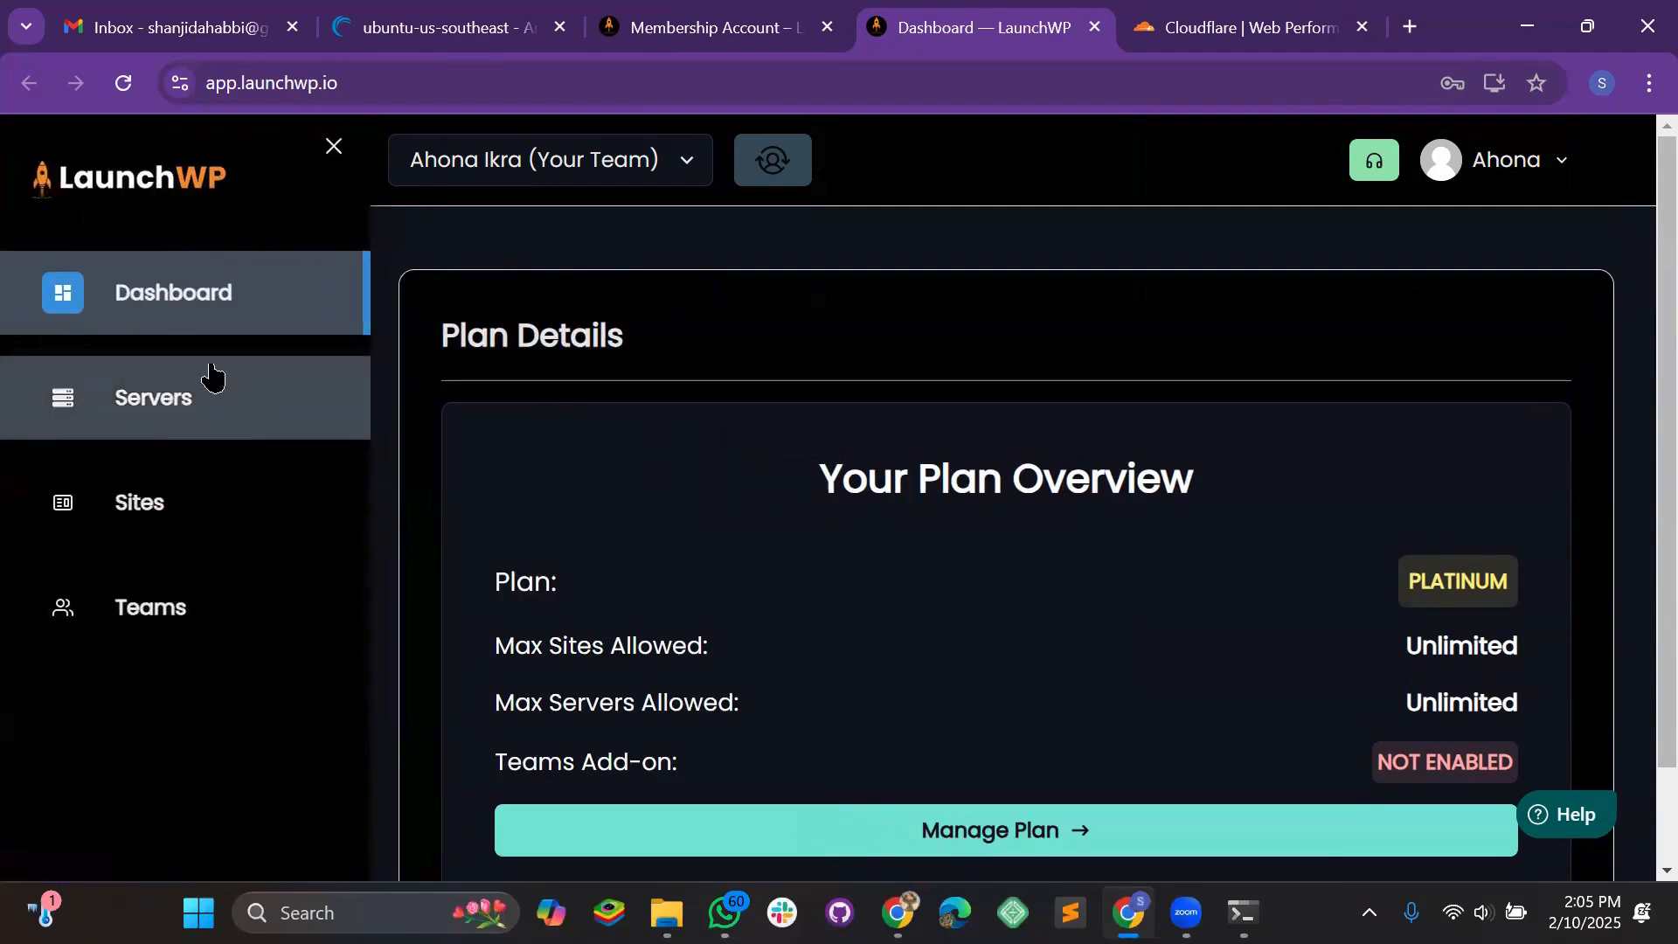
pyautogui.click(300, 421)
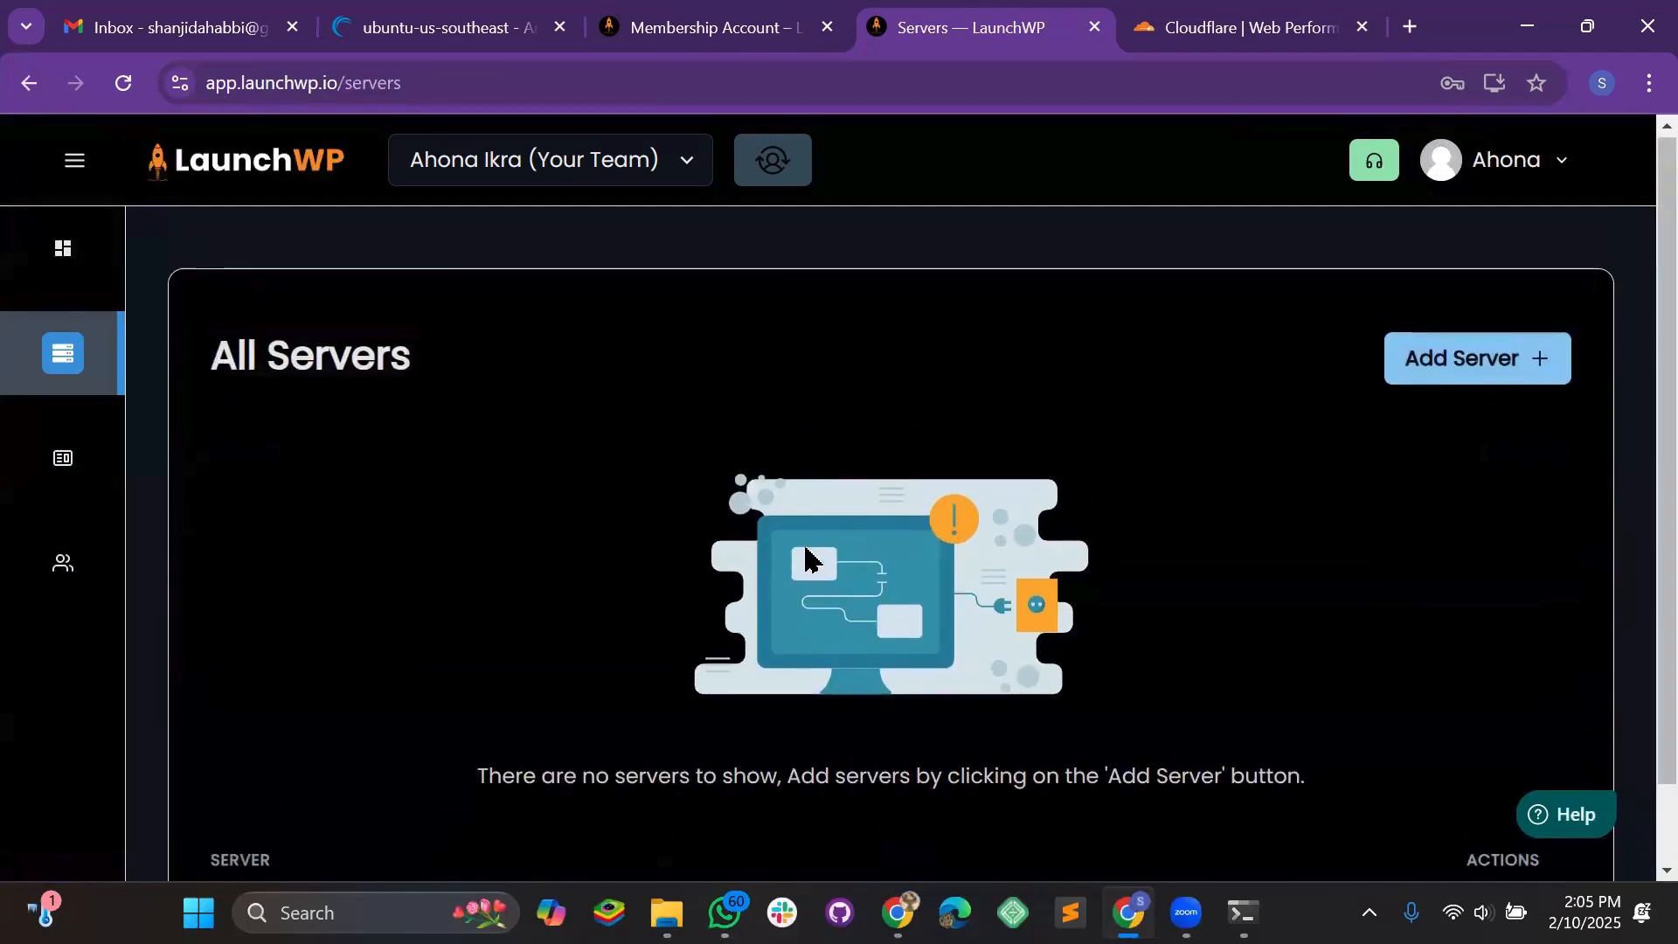
pyautogui.click(1524, 376)
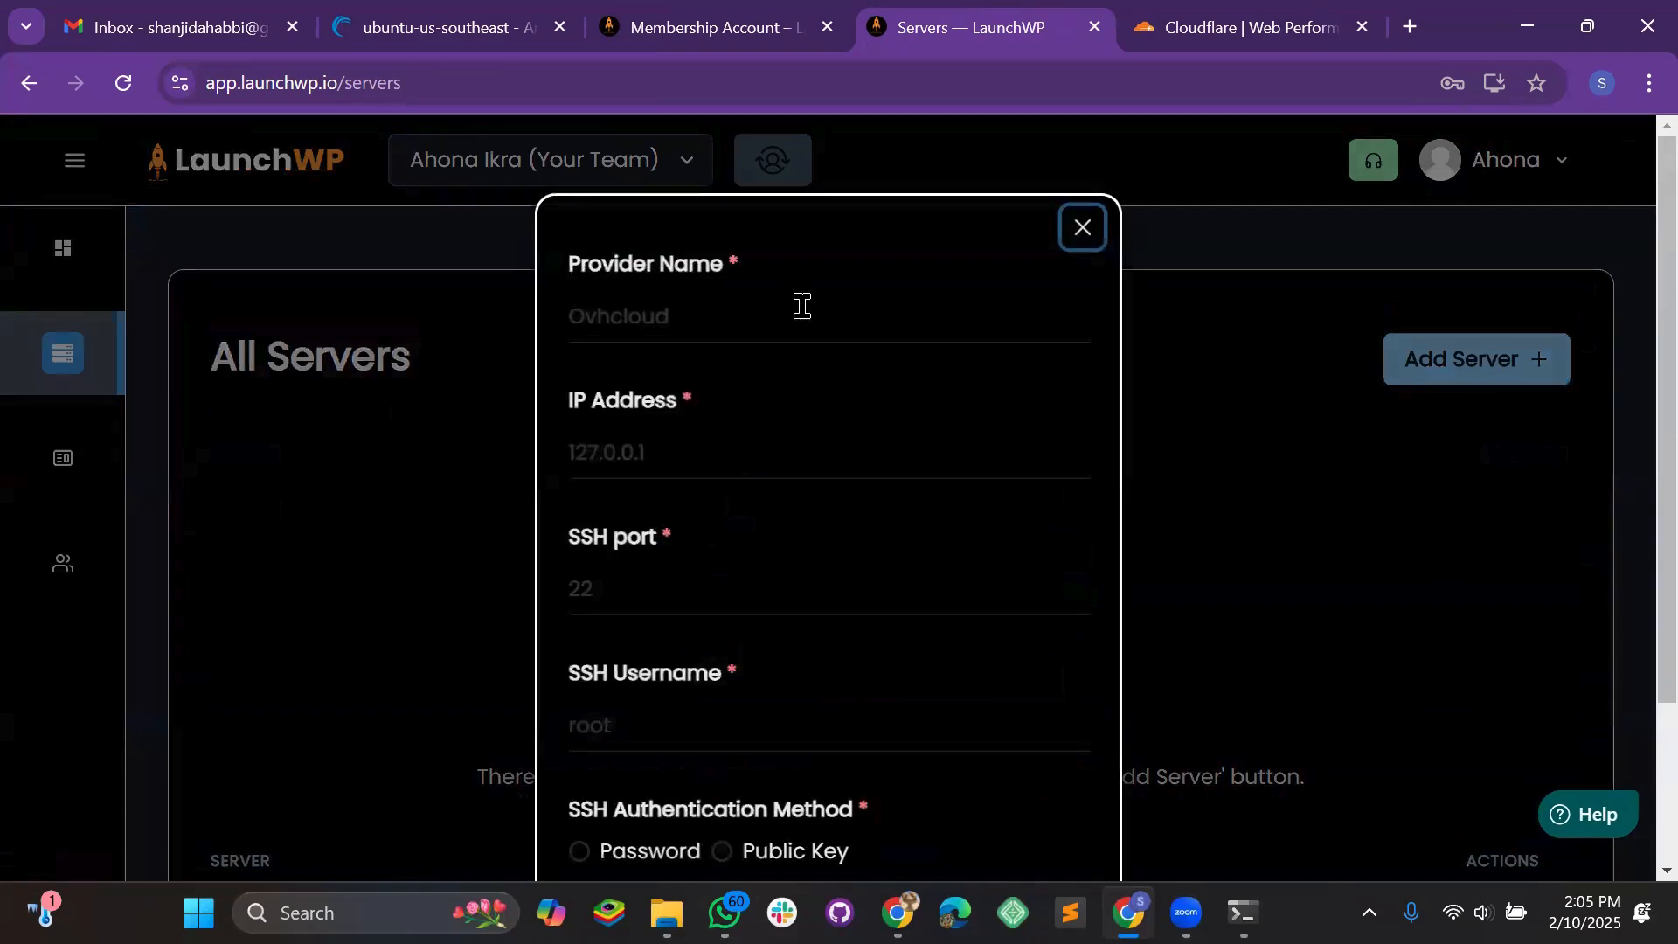
# Enter provider name Linode 1 and look up the server's IP on the Linode page
pyautogui.click(660, 318)
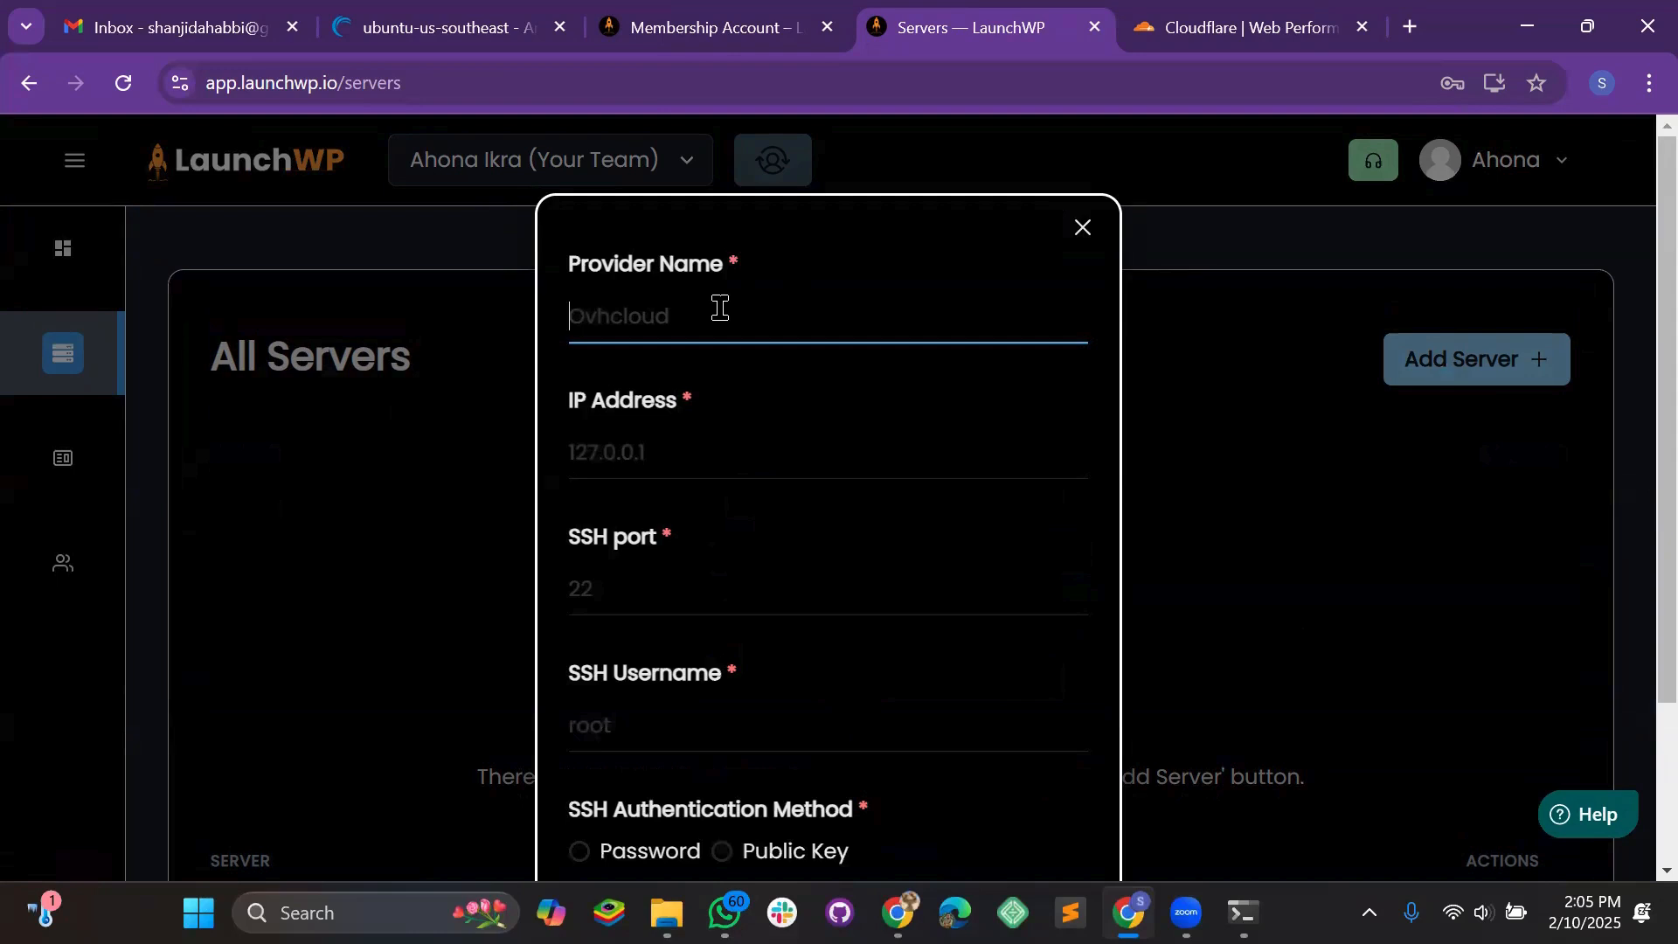
pyautogui.write('Linode 1')
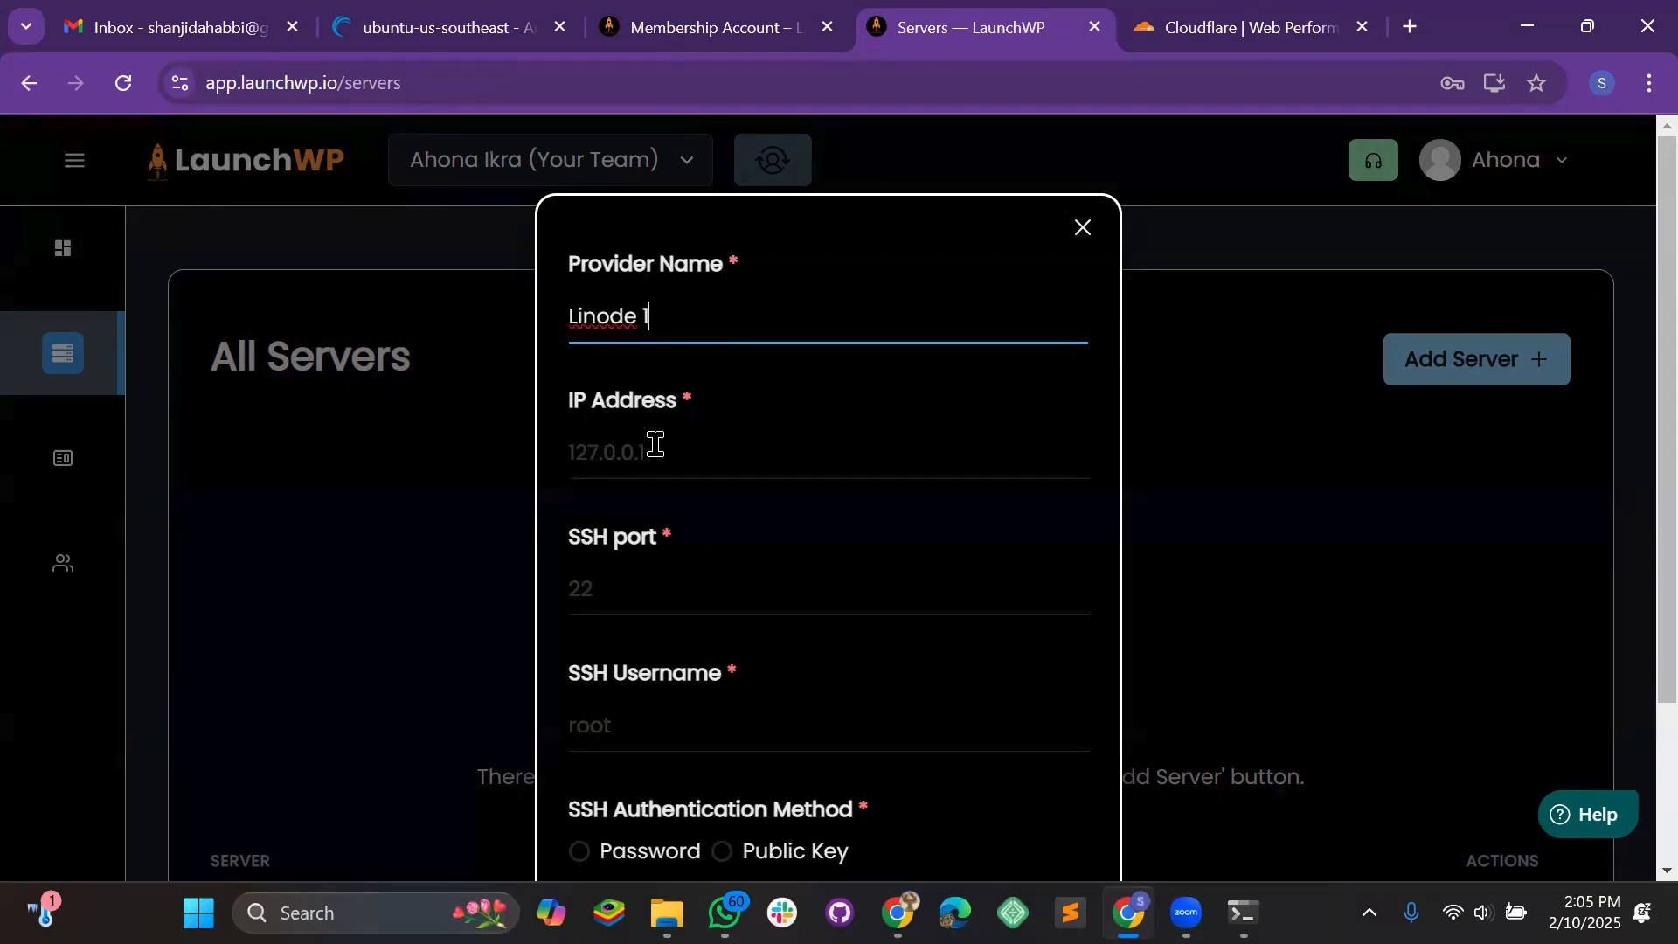
pyautogui.click(431, 26)
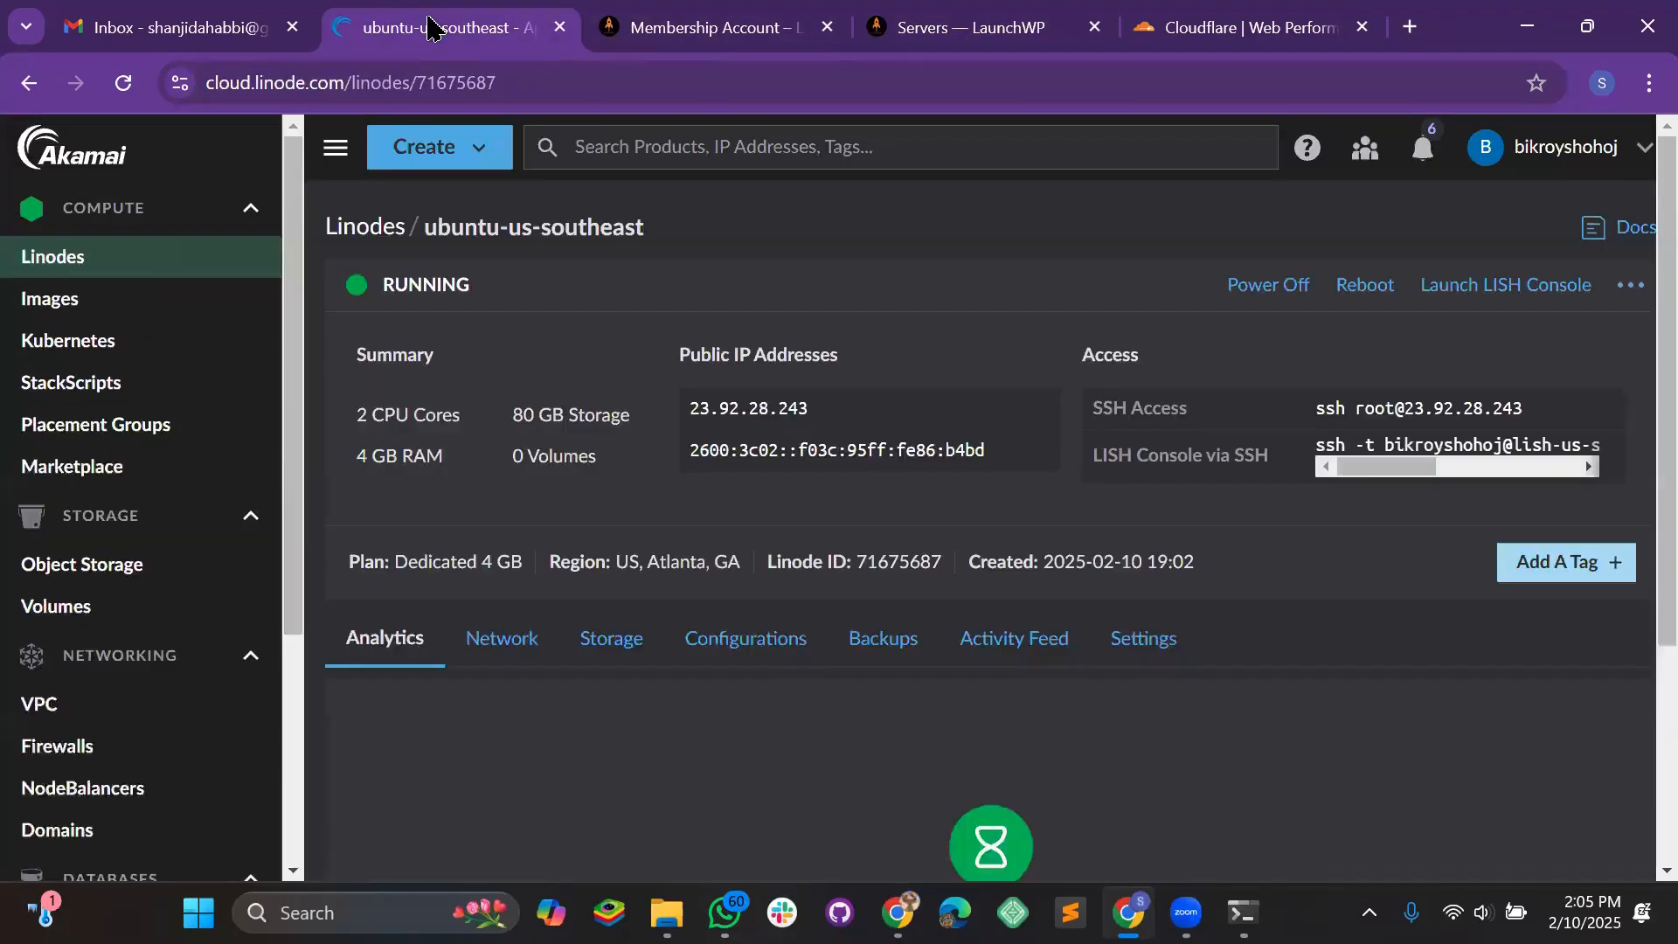
pyautogui.moveTo(743, 409)
pyautogui.click(1009, 29)
# Paste IP 23.92.28.243, then set SSH port 22 and username root
pyautogui.click(673, 452)
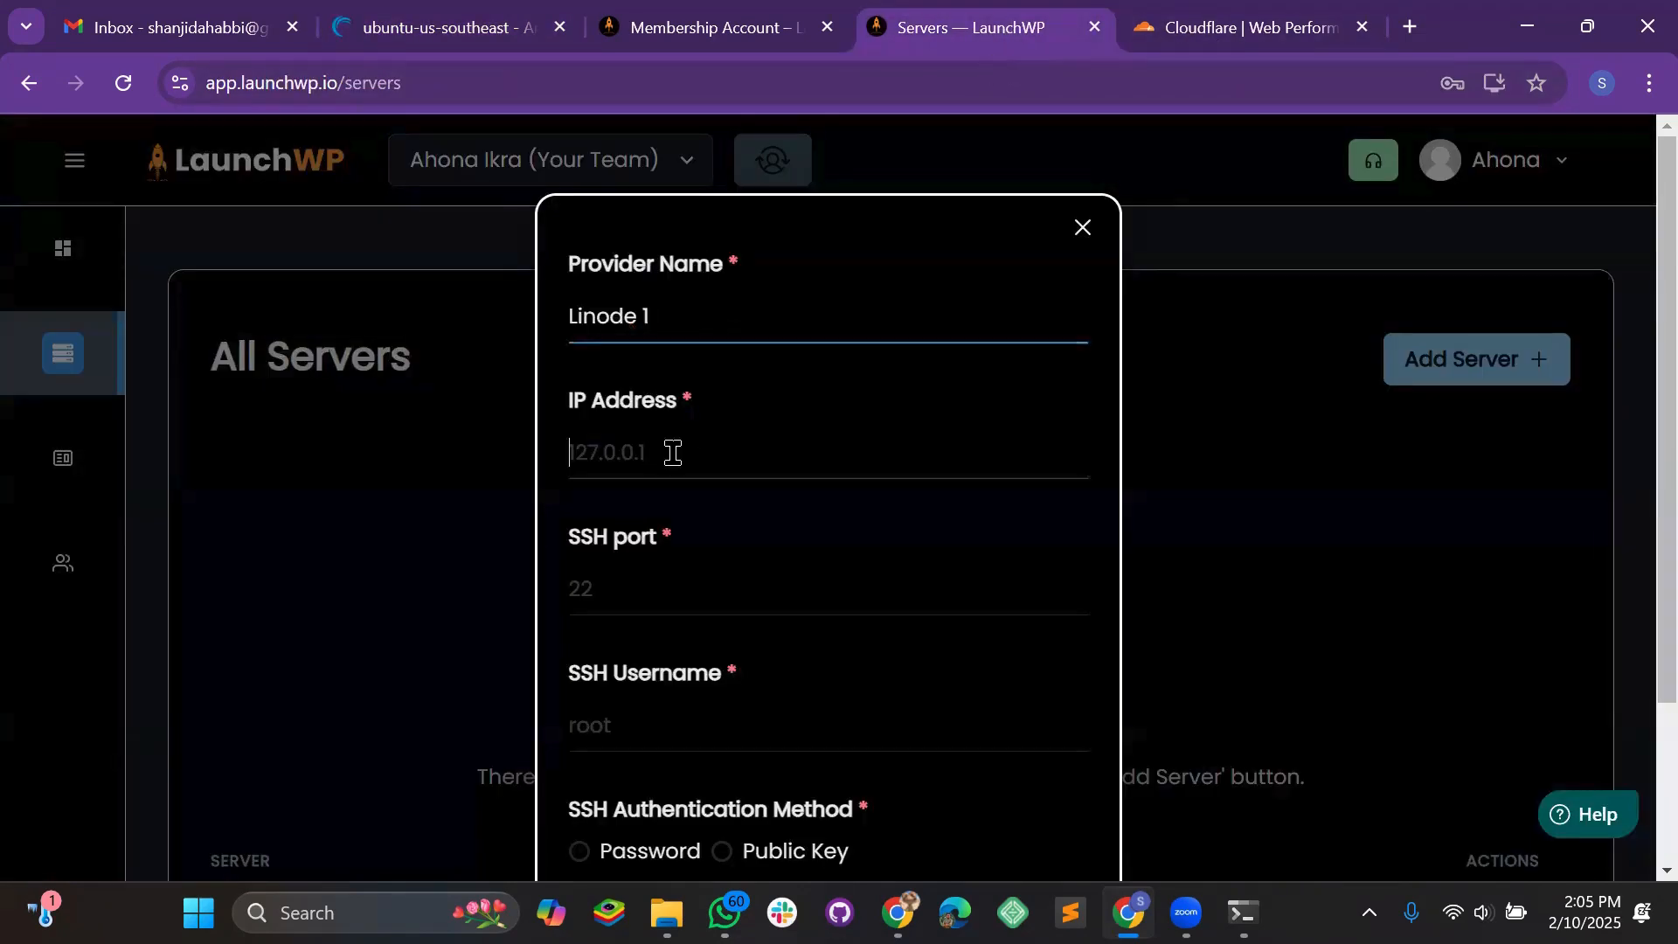
pyautogui.hotkey('ctrl', 'v')
pyautogui.scroll(-2, 680, 416)
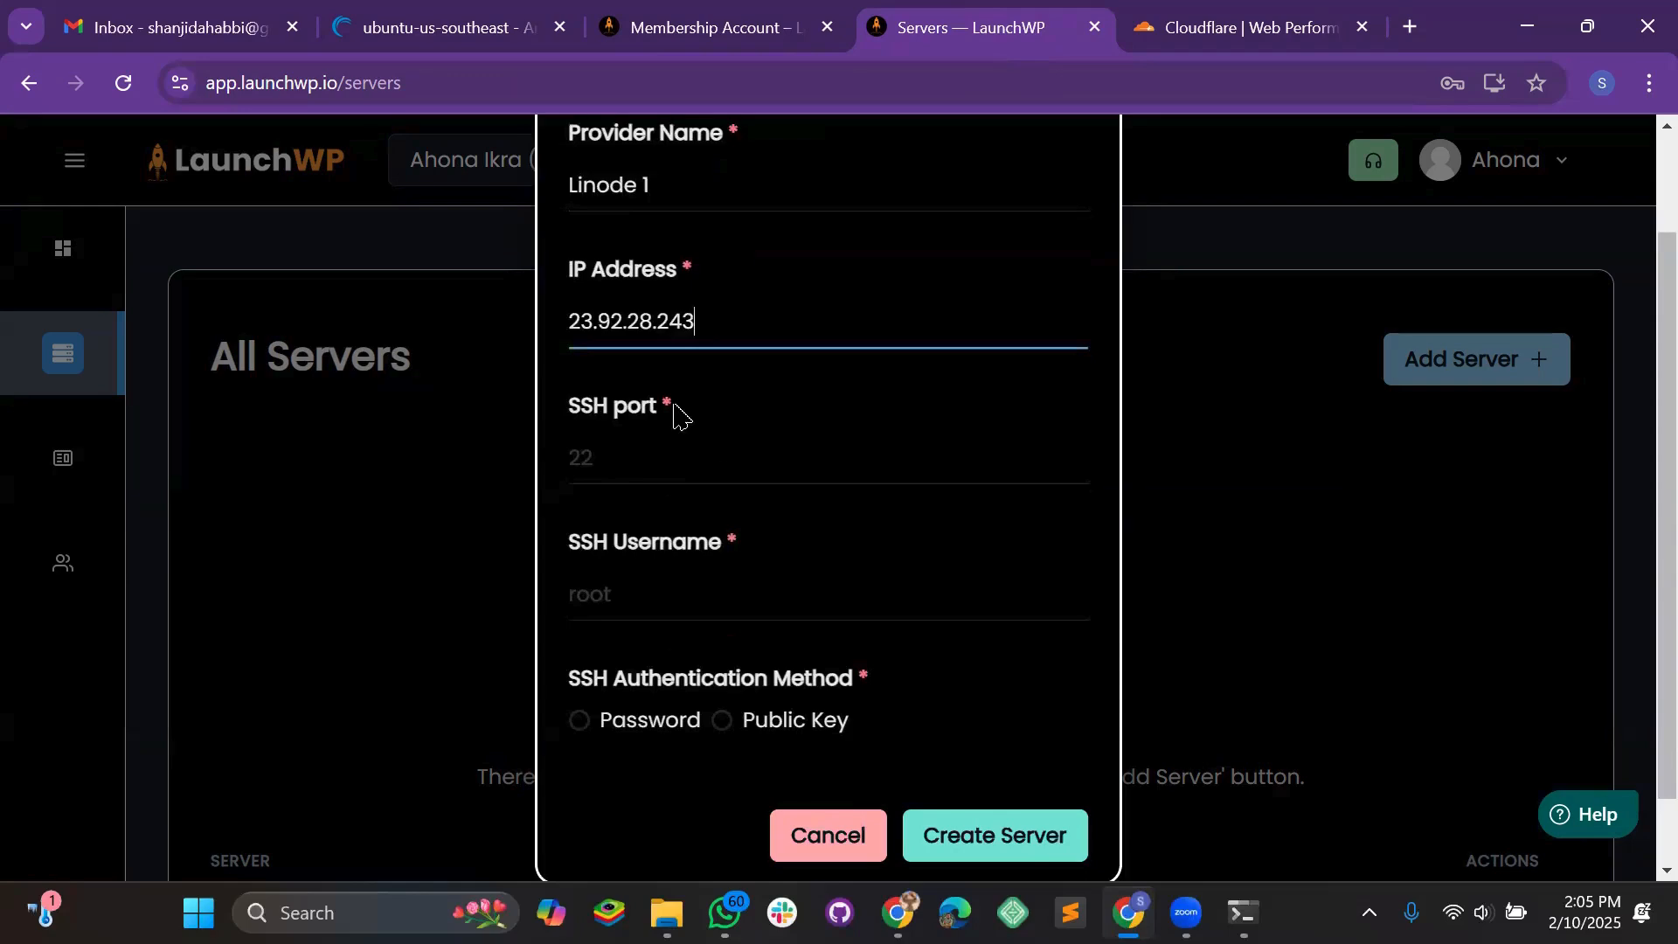
pyautogui.click(355, 26)
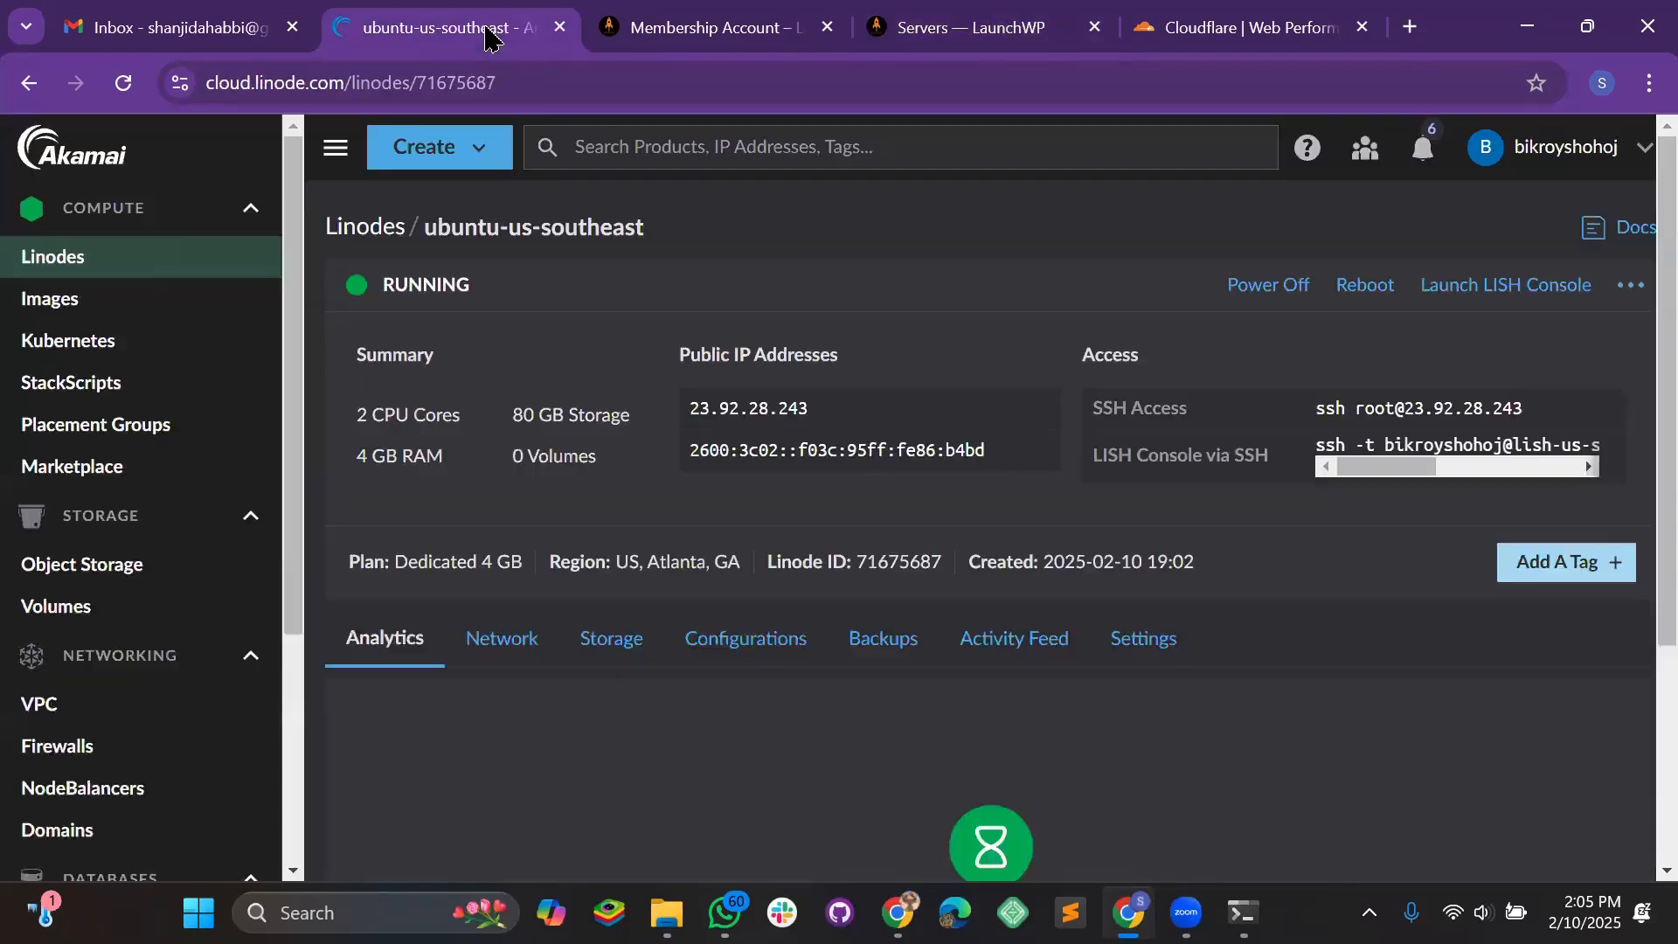
pyautogui.click(932, 28)
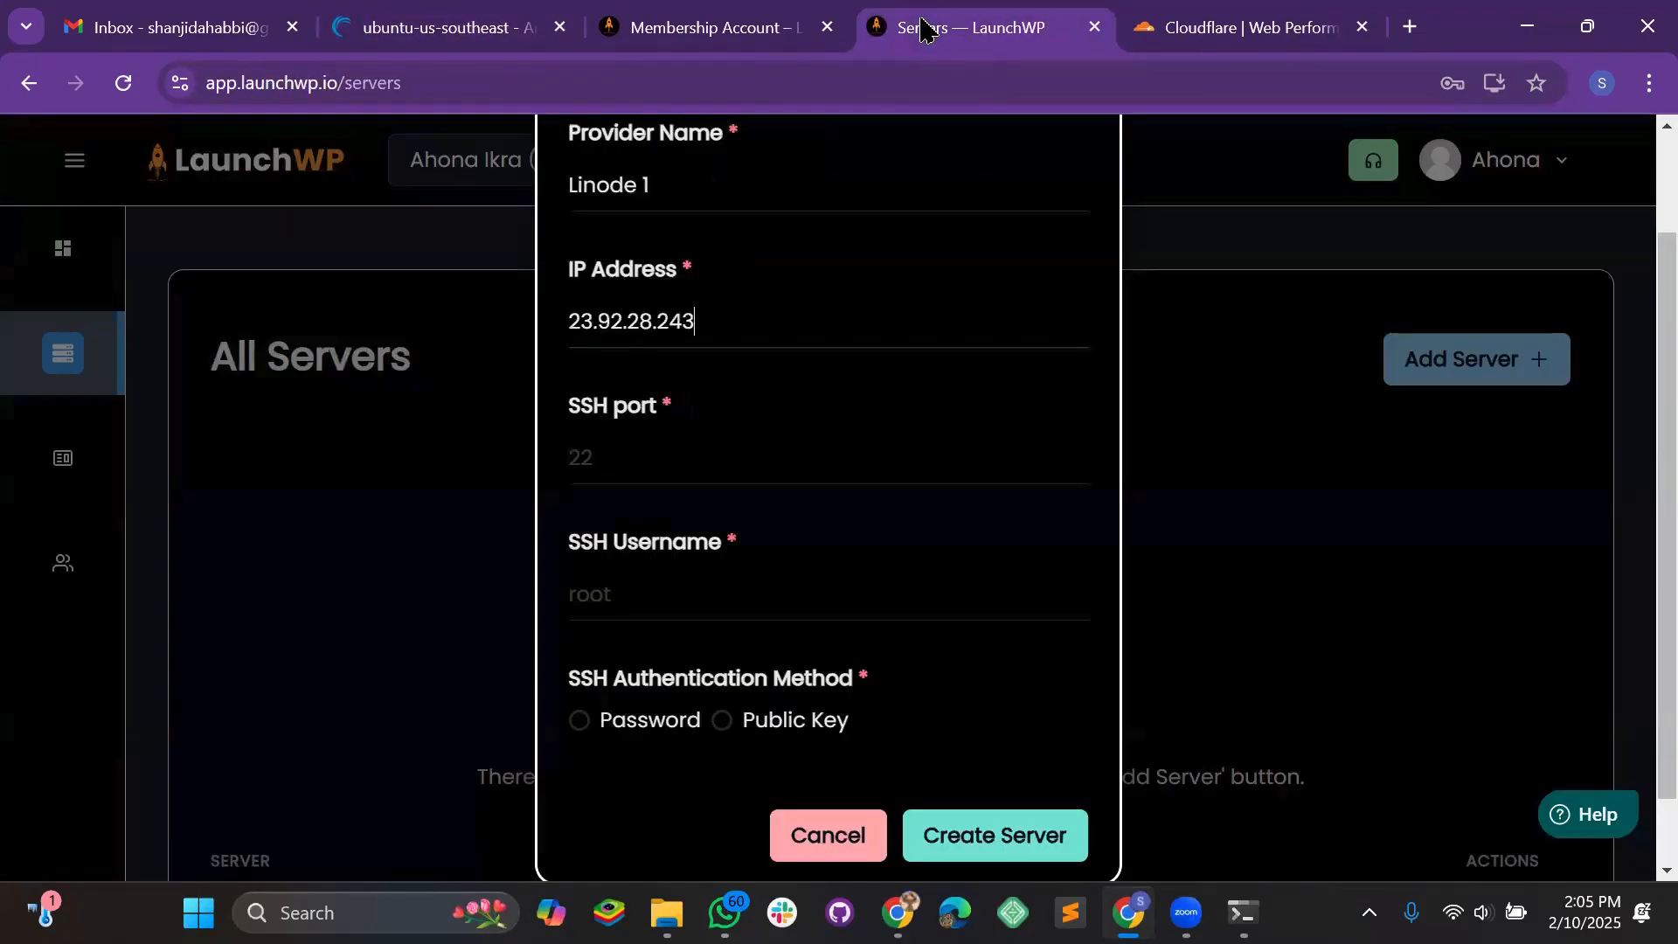
pyautogui.click(646, 462)
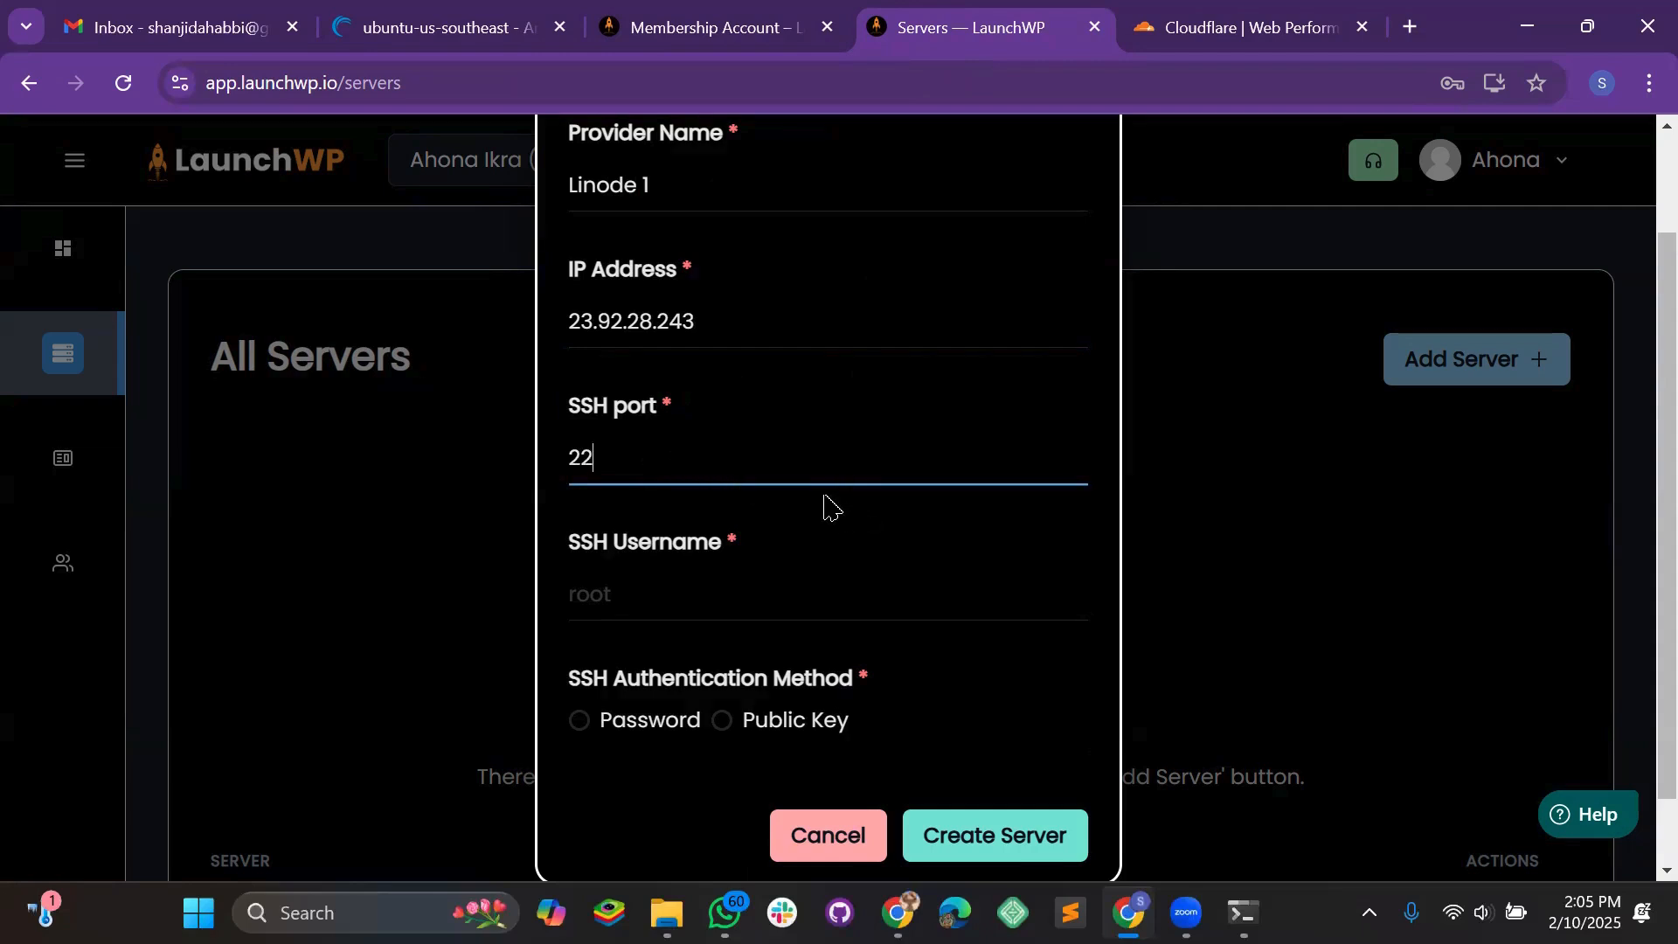
pyautogui.scroll(-1, 827, 507)
pyautogui.click(627, 515)
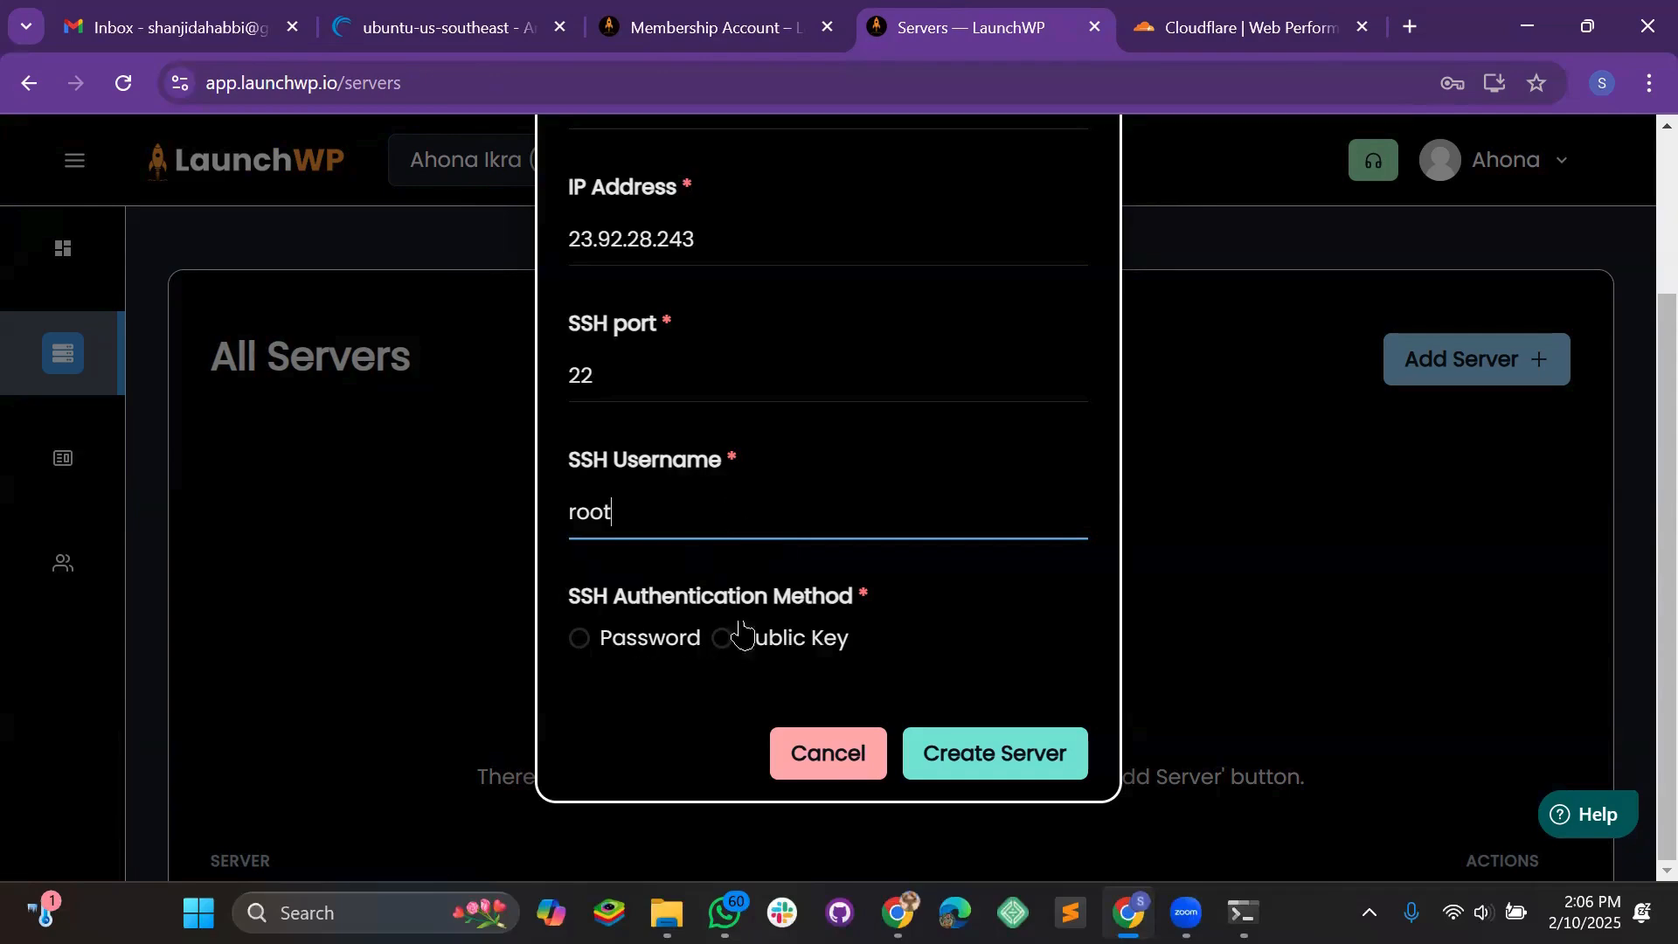
# Try password authentication first, then settle on Public Key as the SSH authentication method
pyautogui.click(611, 647)
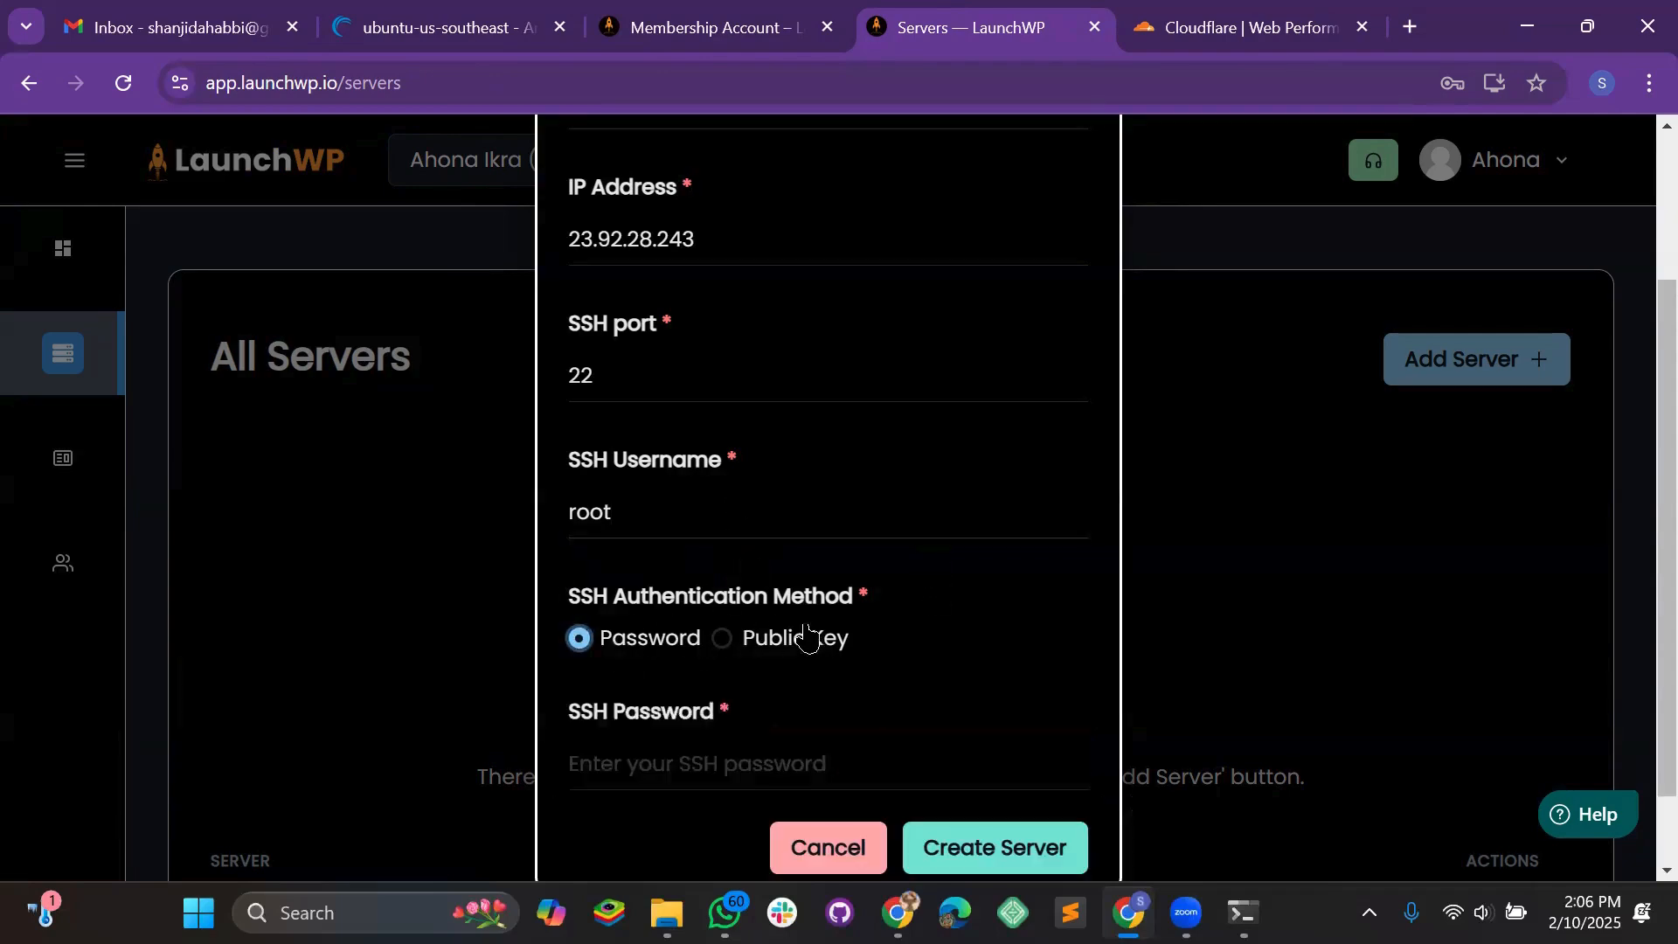
pyautogui.scroll(-1, 822, 612)
pyautogui.click(826, 549)
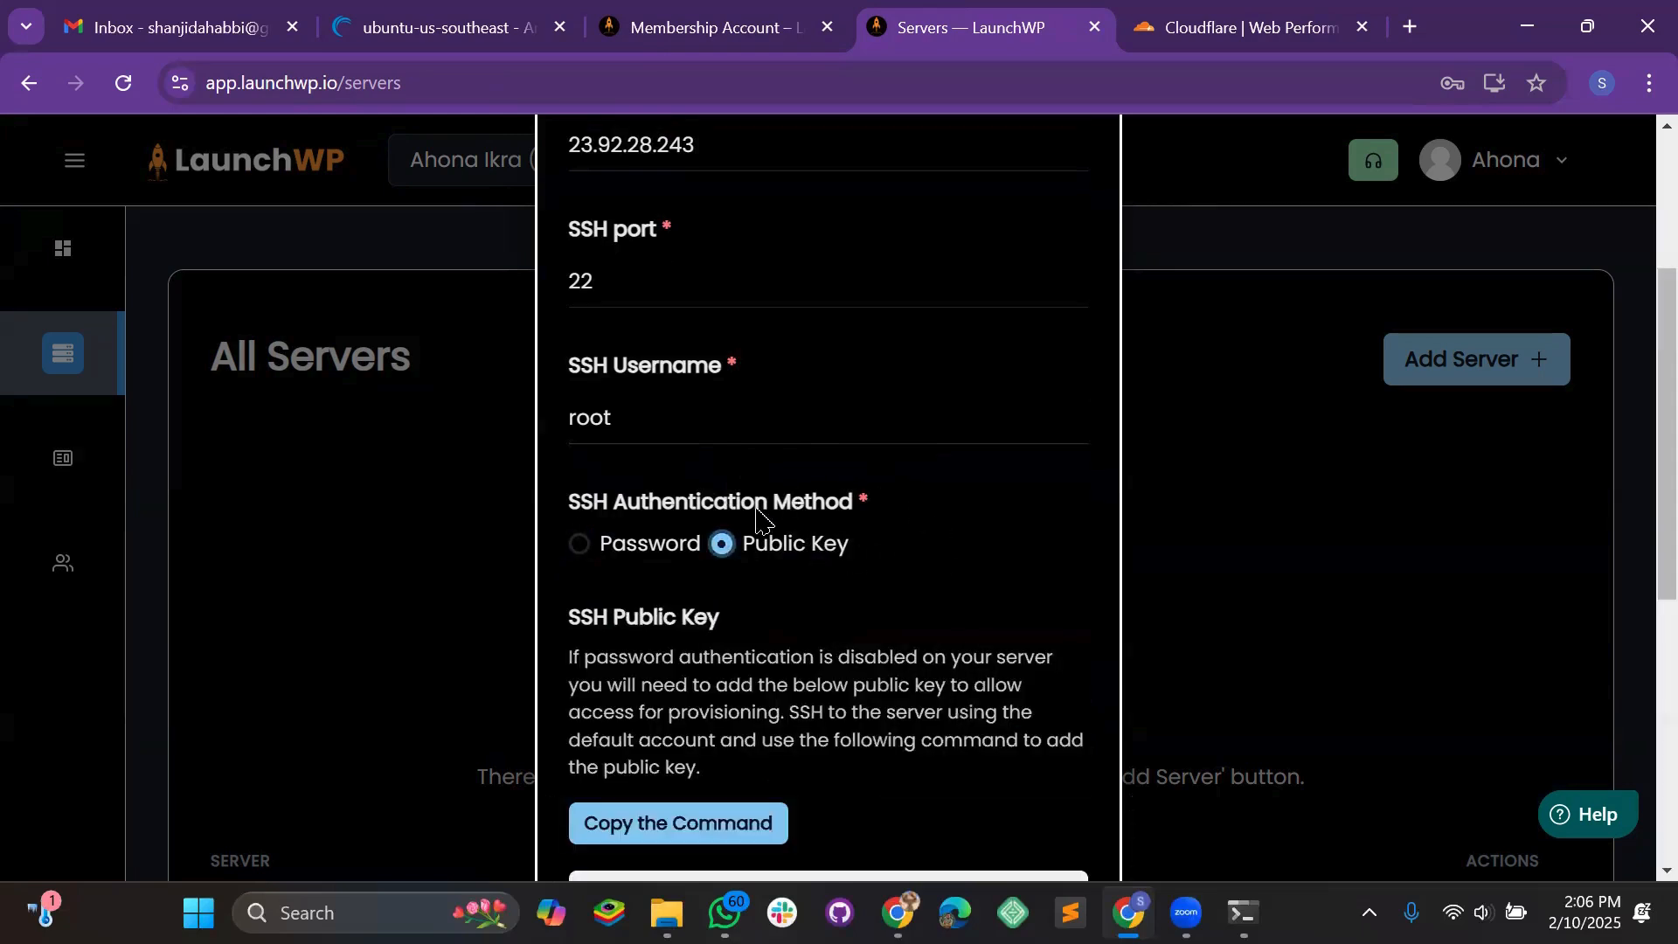
pyautogui.click(648, 550)
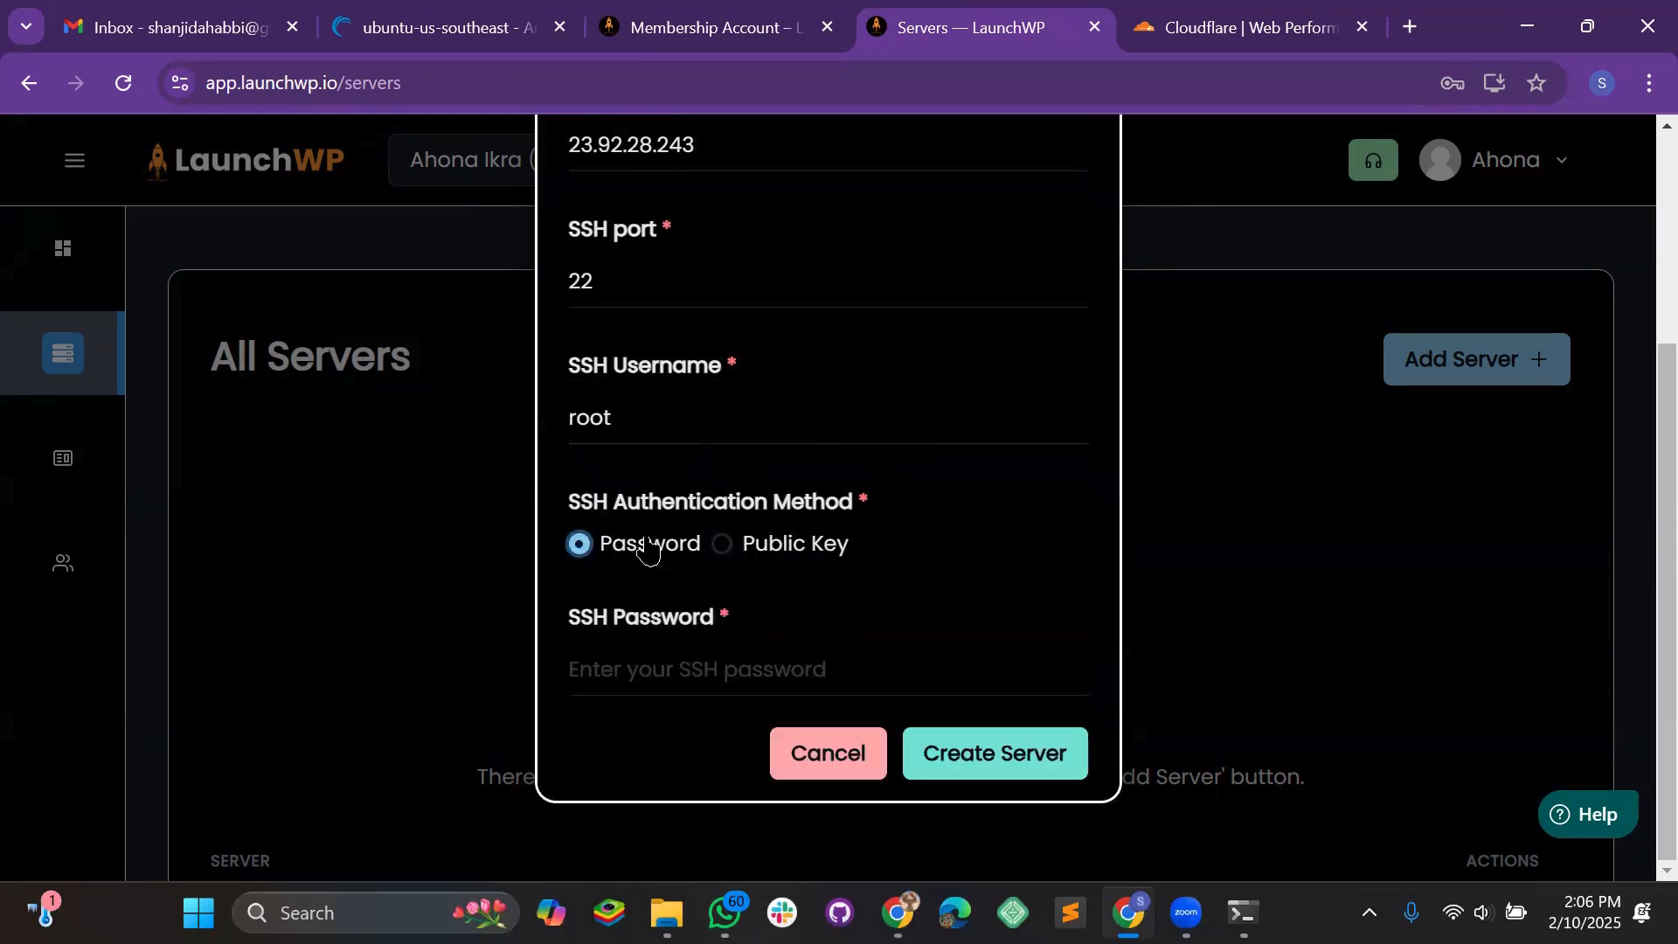
pyautogui.click(659, 670)
pyautogui.click(418, 31)
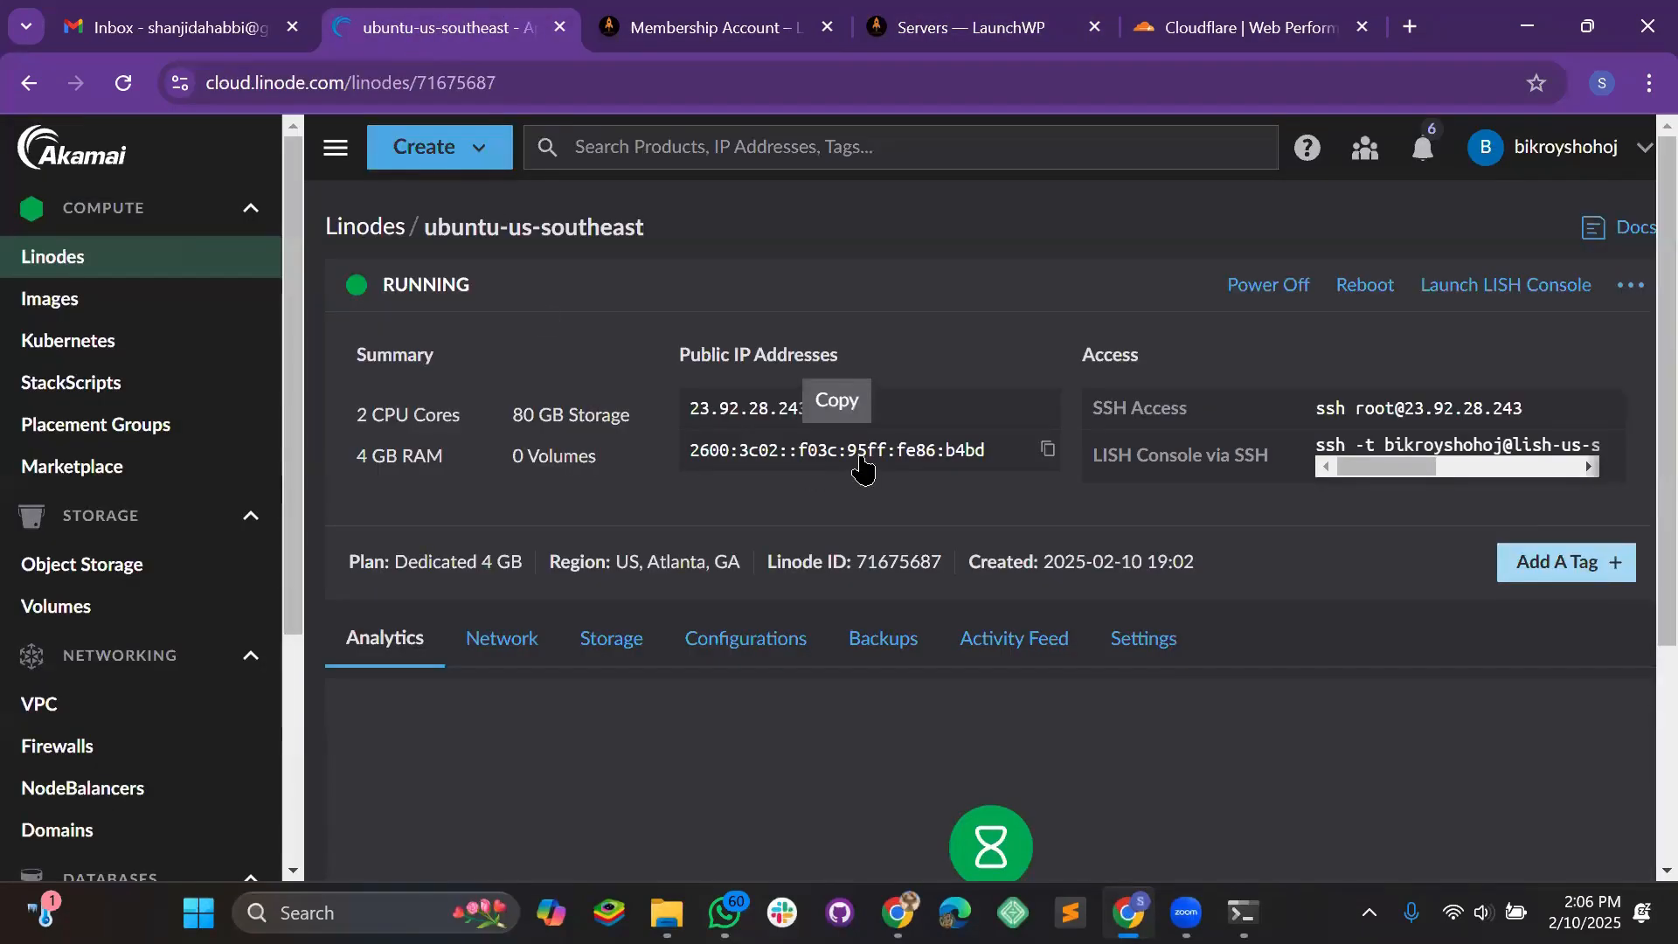
pyautogui.click(966, 28)
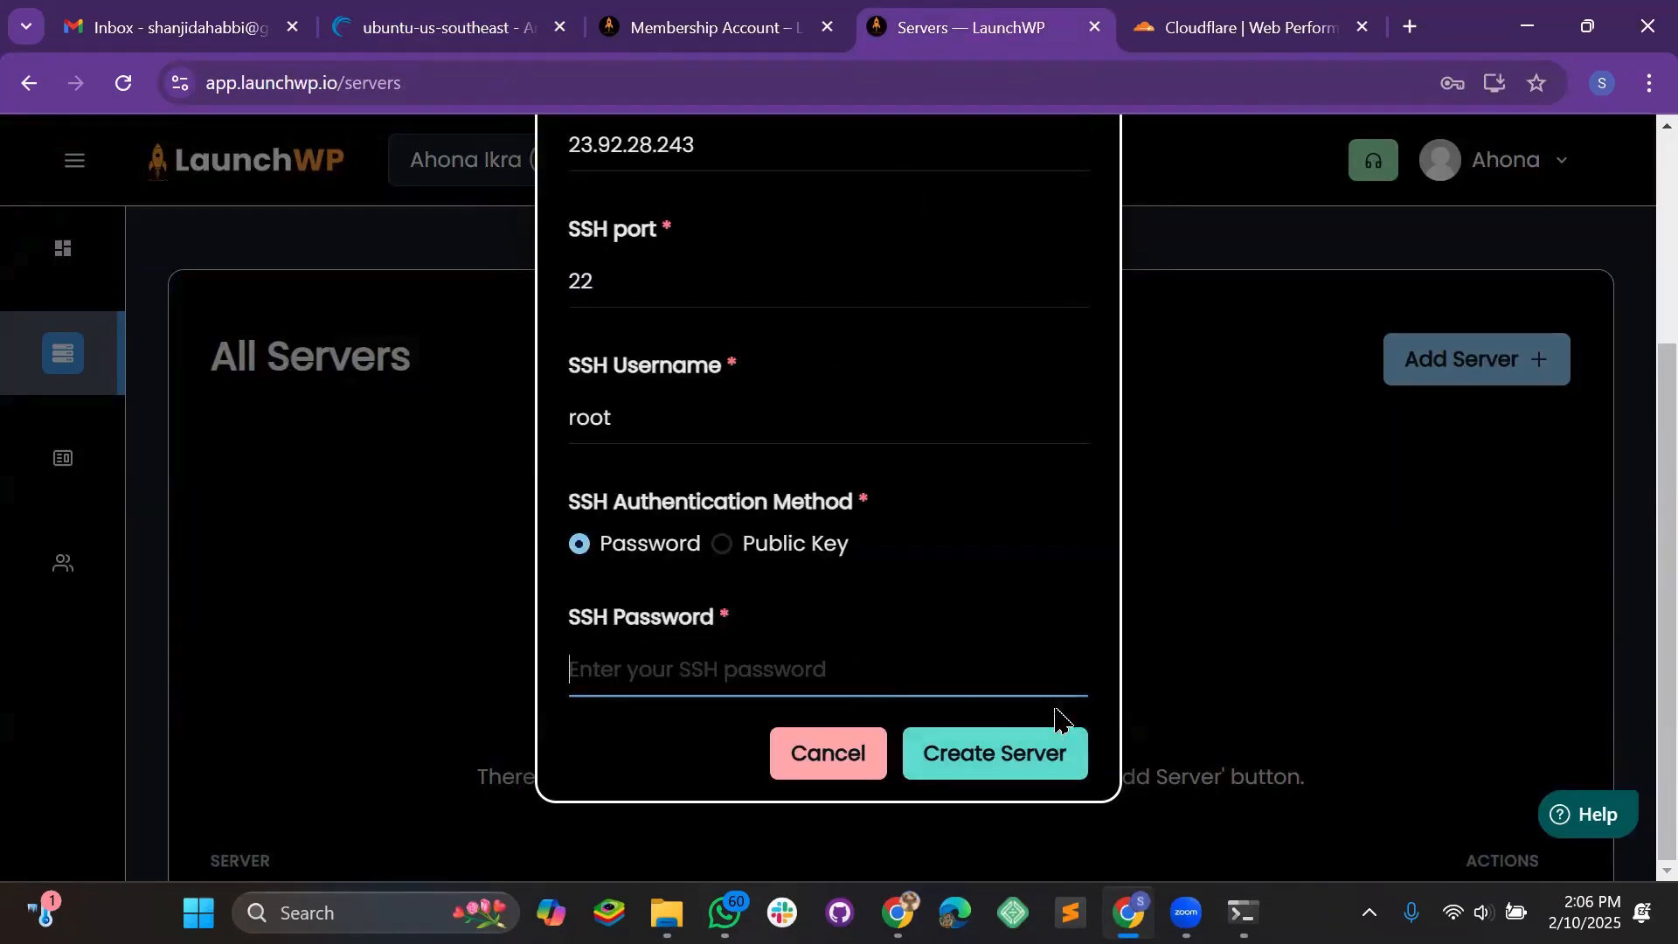
pyautogui.click(808, 548)
# Bring up the ubuntu-us-southeast Linode details page showing its SSH access command
pyautogui.scroll(-5, 768, 629)
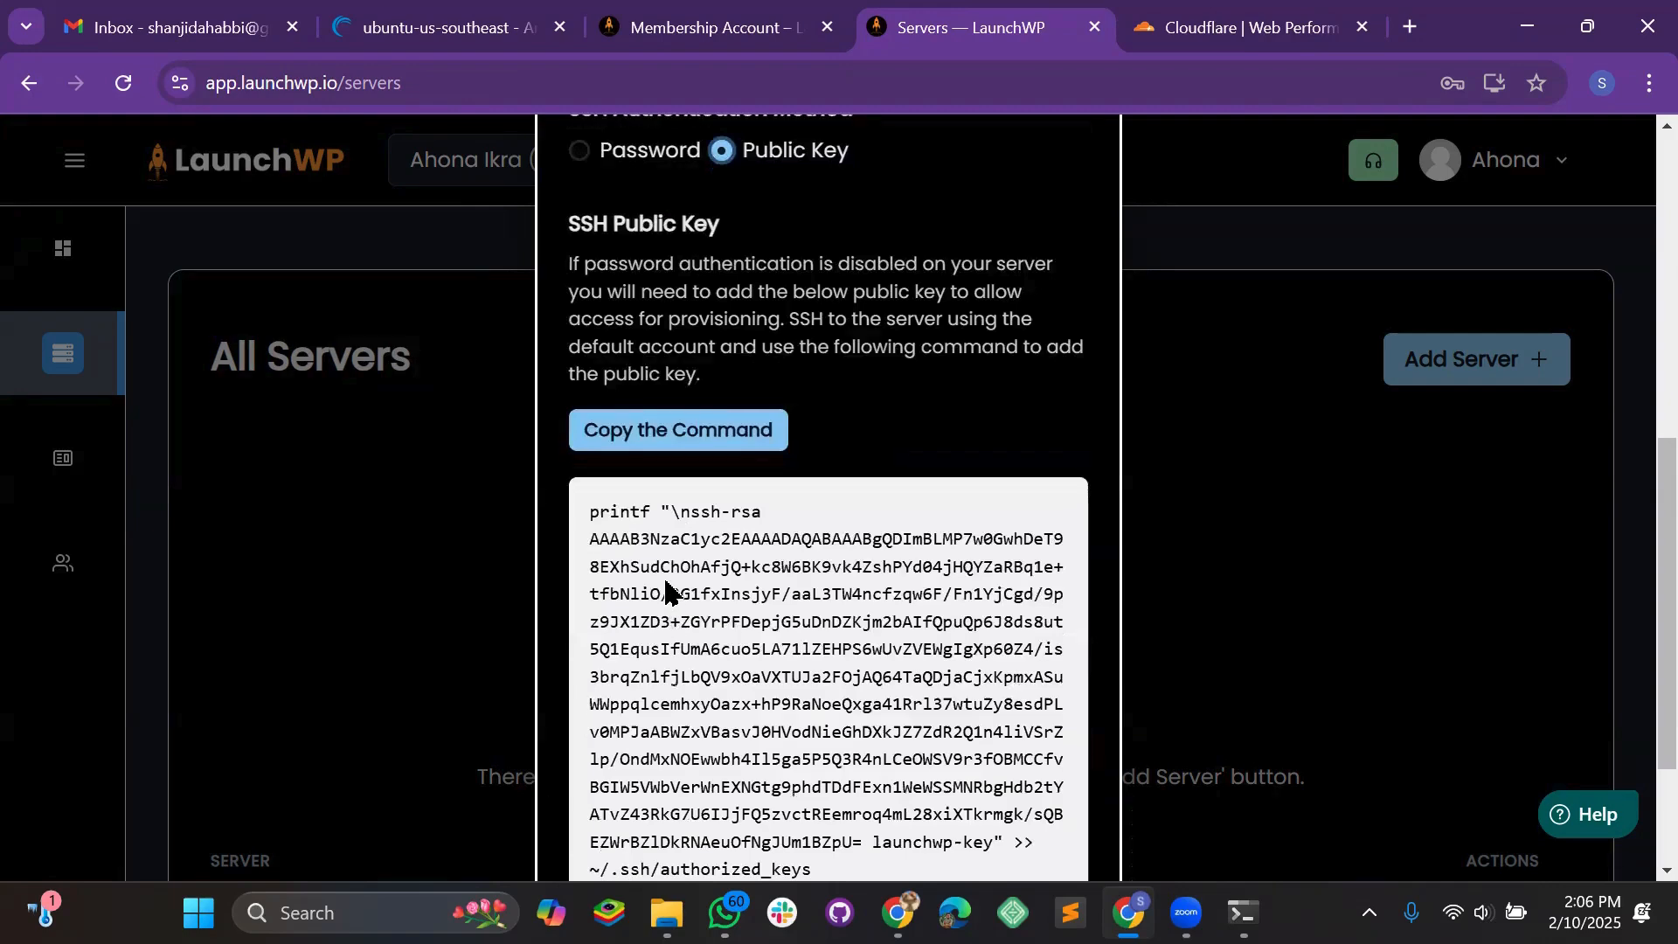
pyautogui.scroll(3, 700, 477)
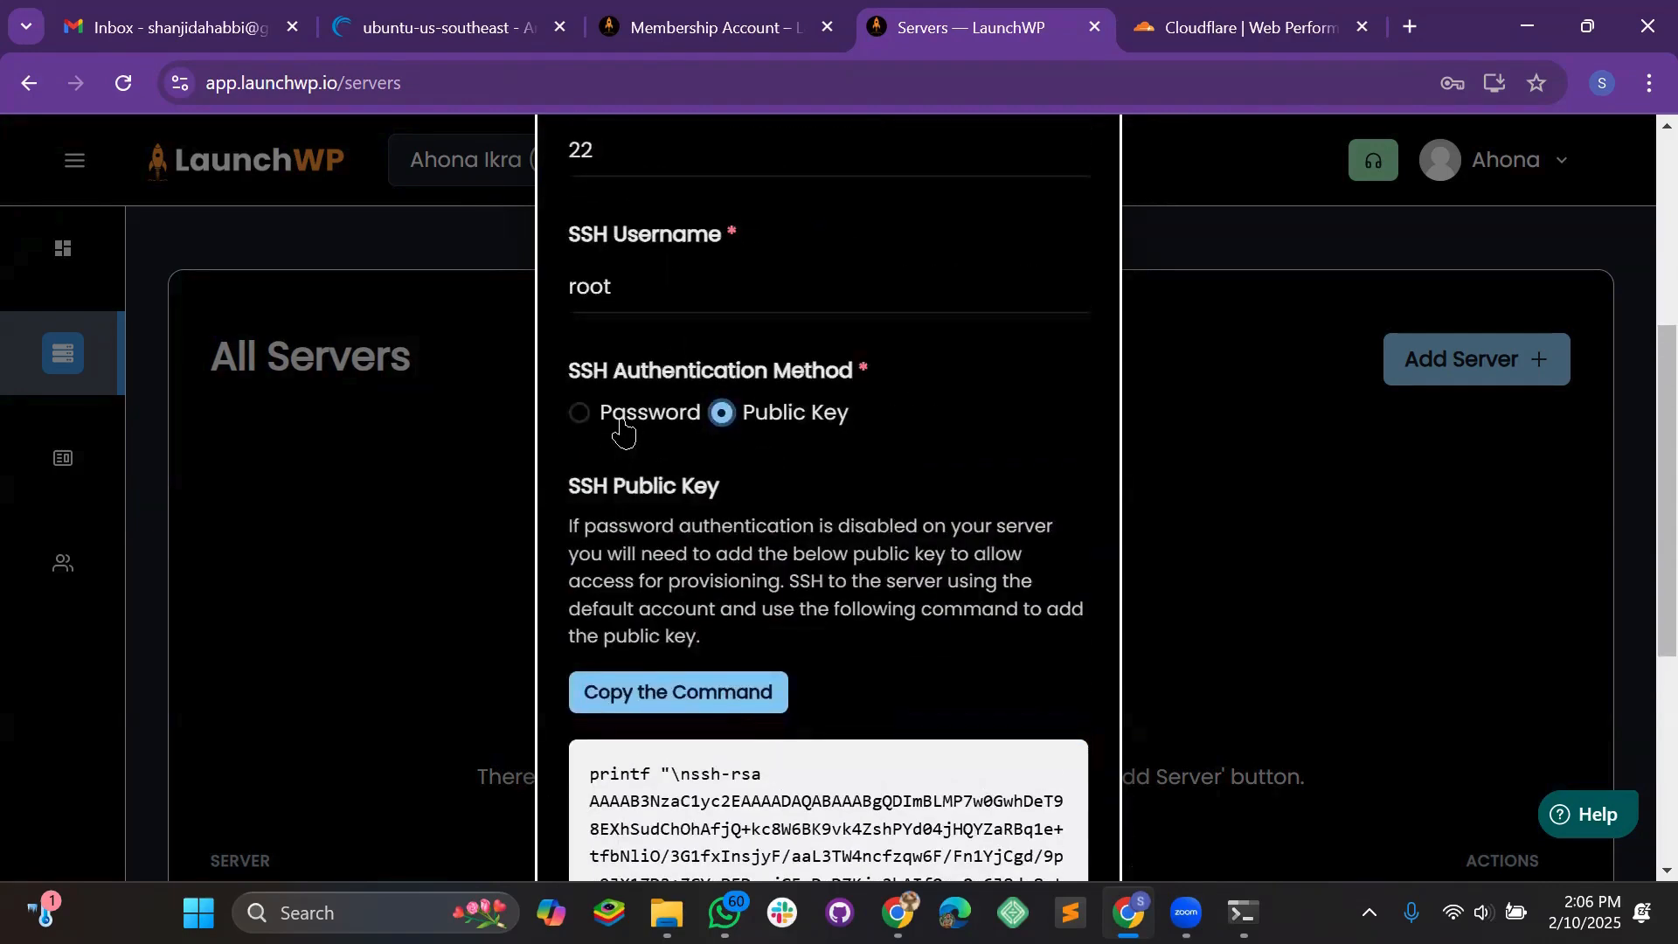
pyautogui.scroll(-3, 623, 294)
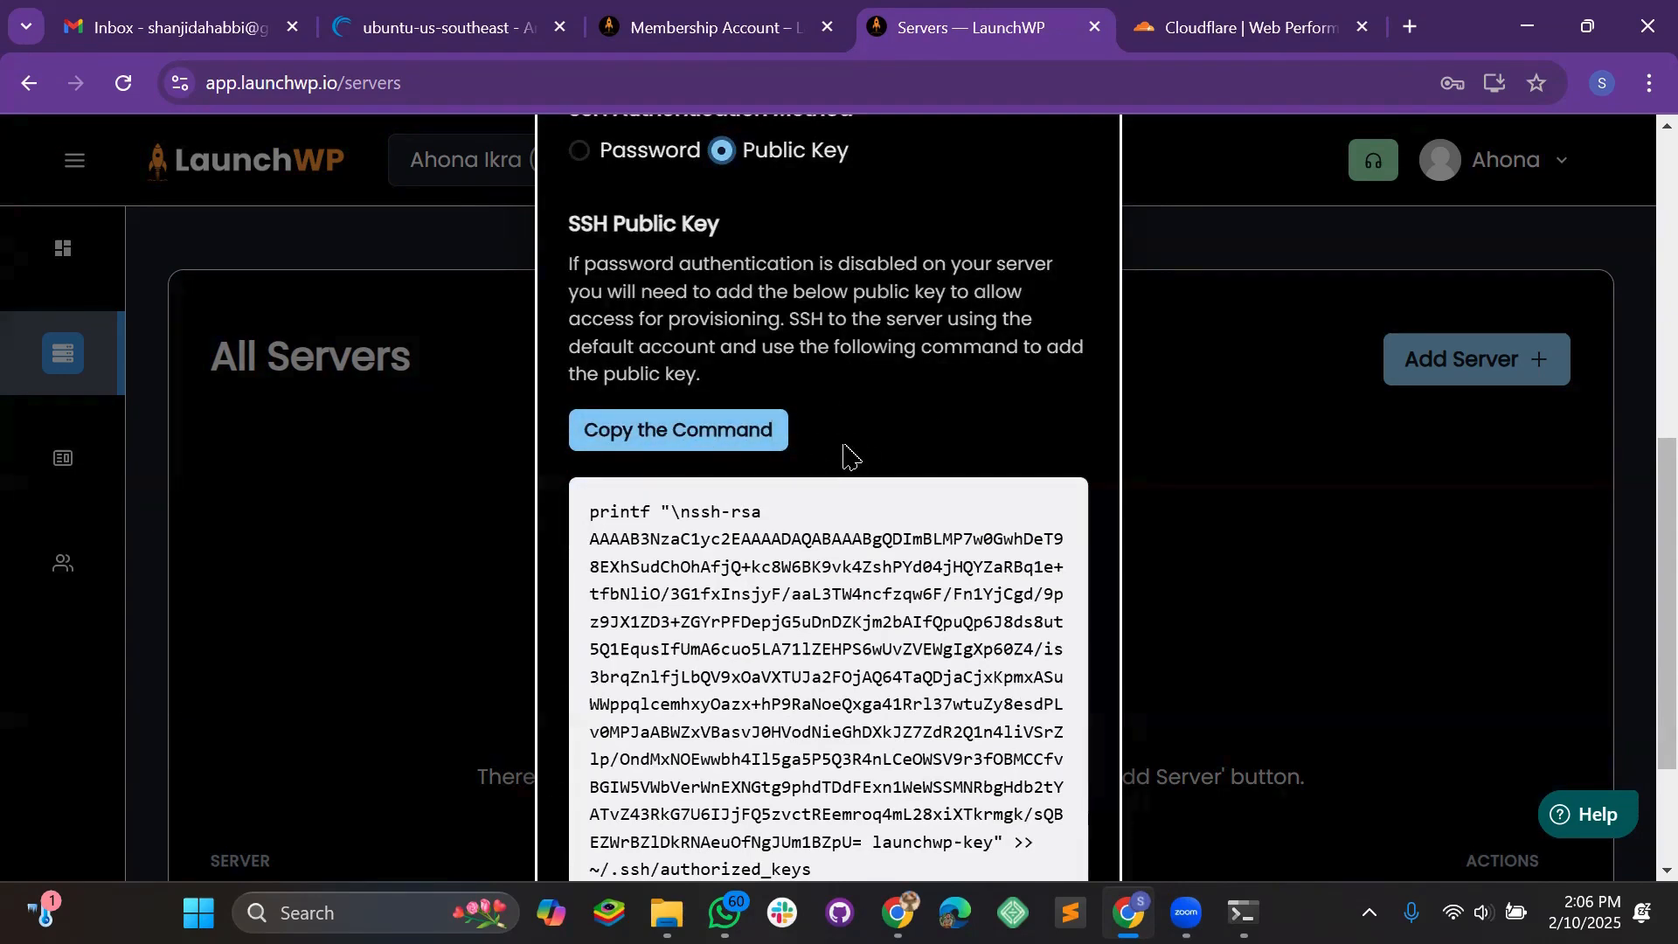
pyautogui.click(468, 33)
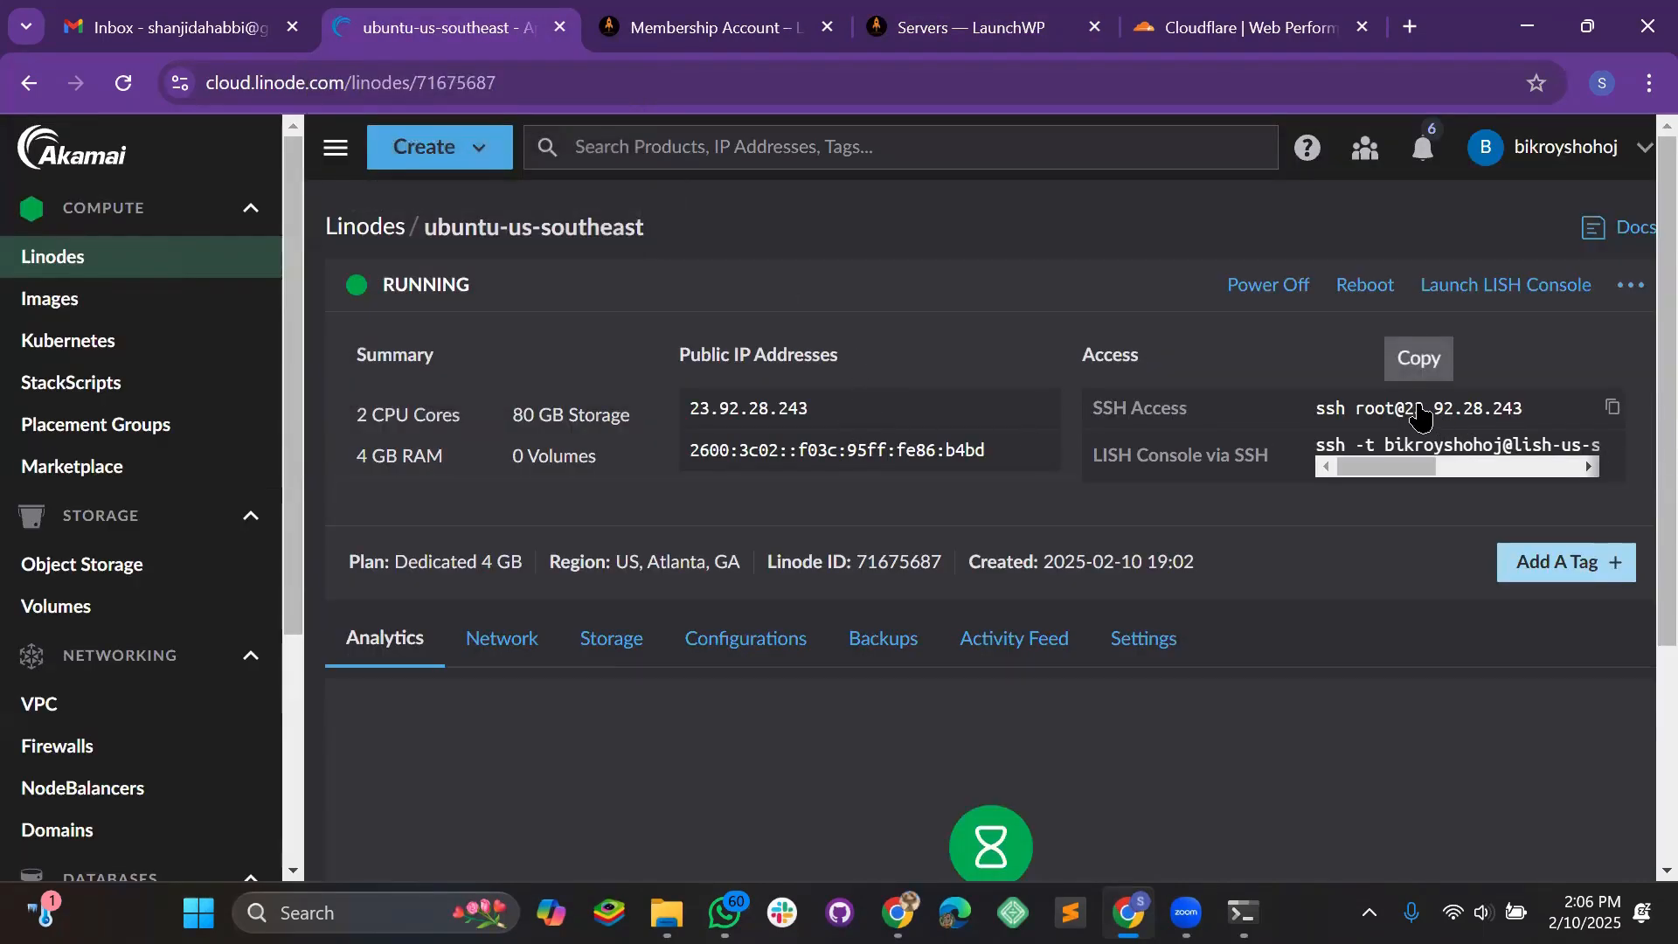
# Run the copied SSH access command in Command Prompt to log in as root at 23.92.28.243
pyautogui.click(1420, 417)
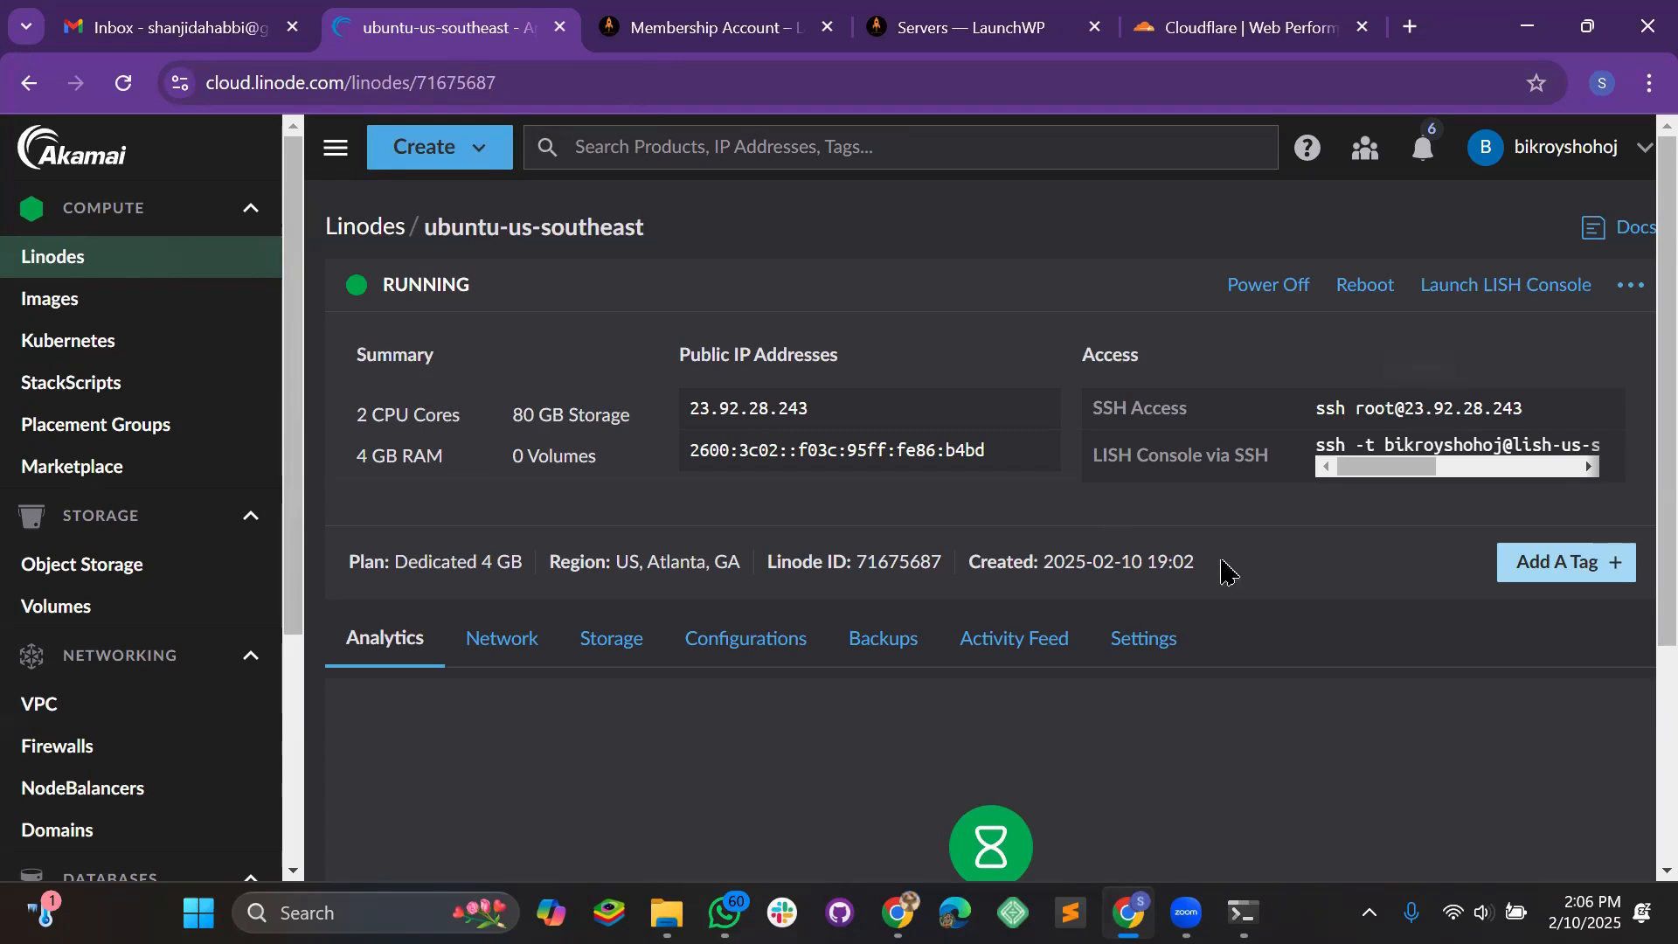
pyautogui.hotkey('alt', 'Tab')
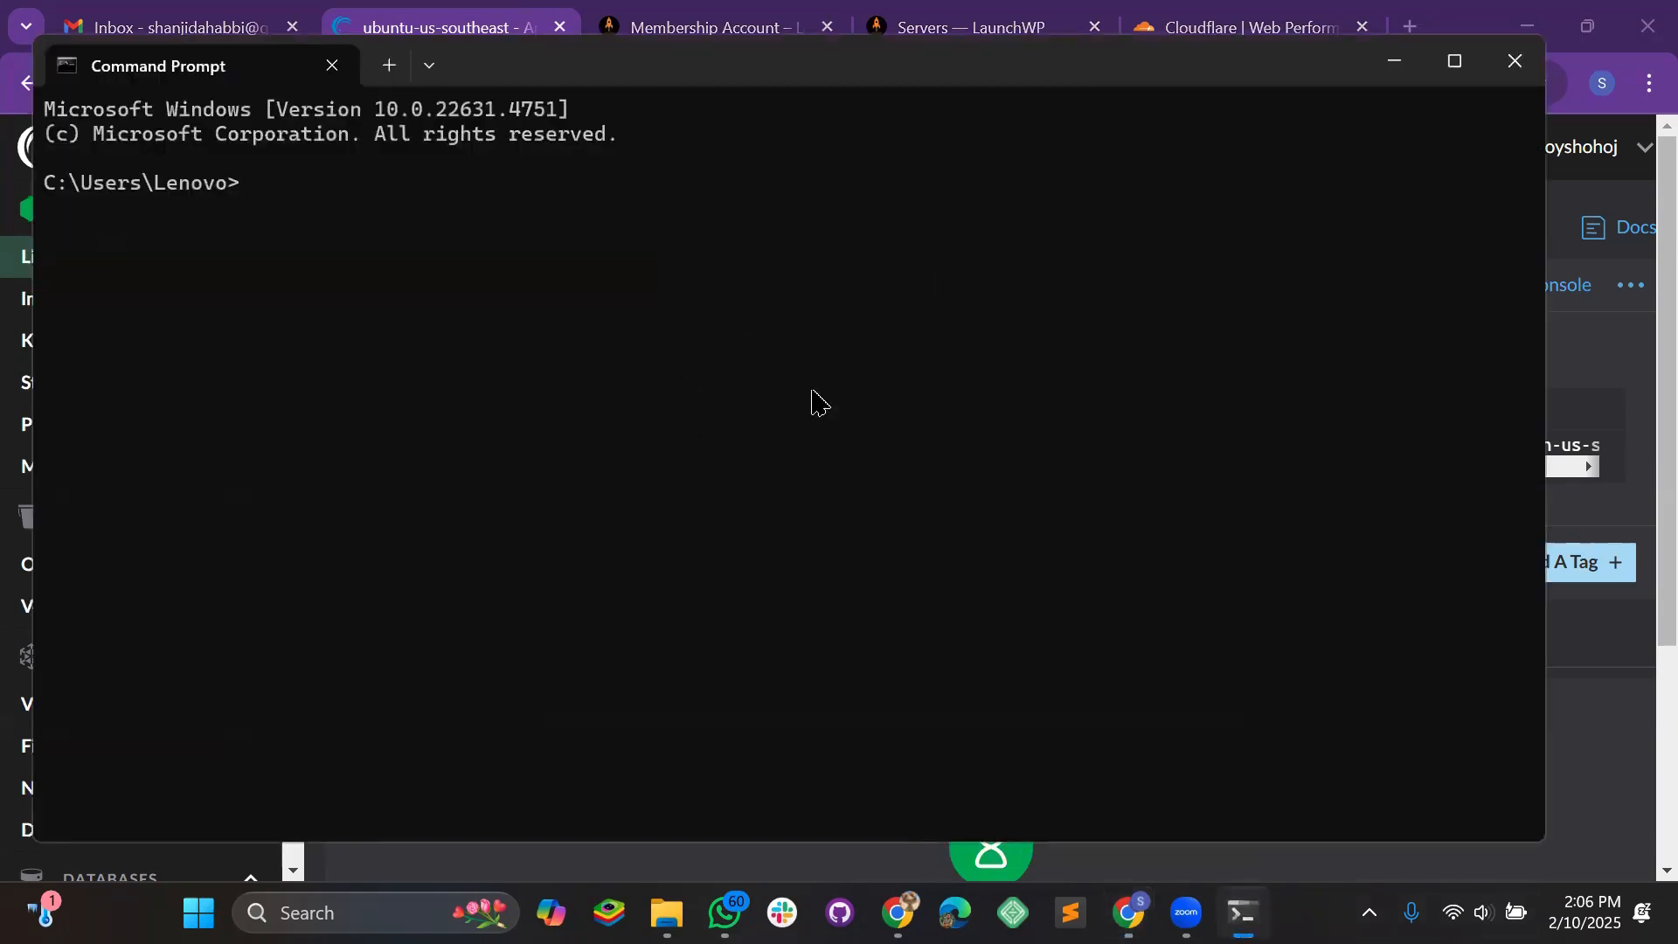
pyautogui.moveTo(681, 70); pyautogui.dragTo(702, 69)
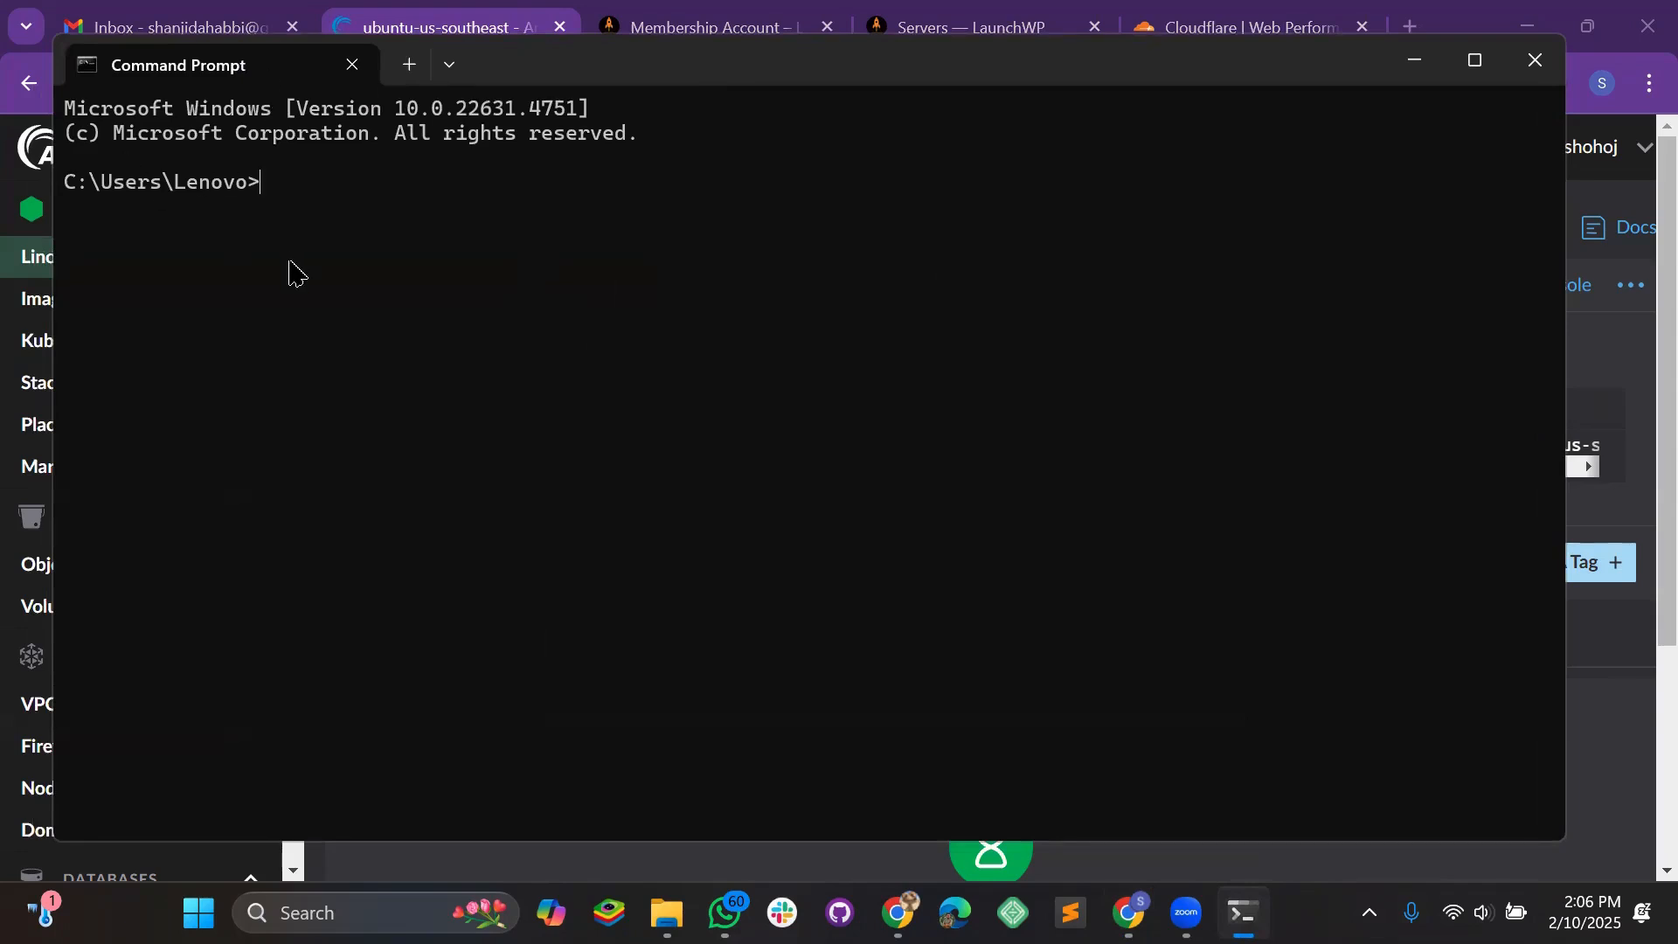
pyautogui.hotkey('ctrl', 'v')
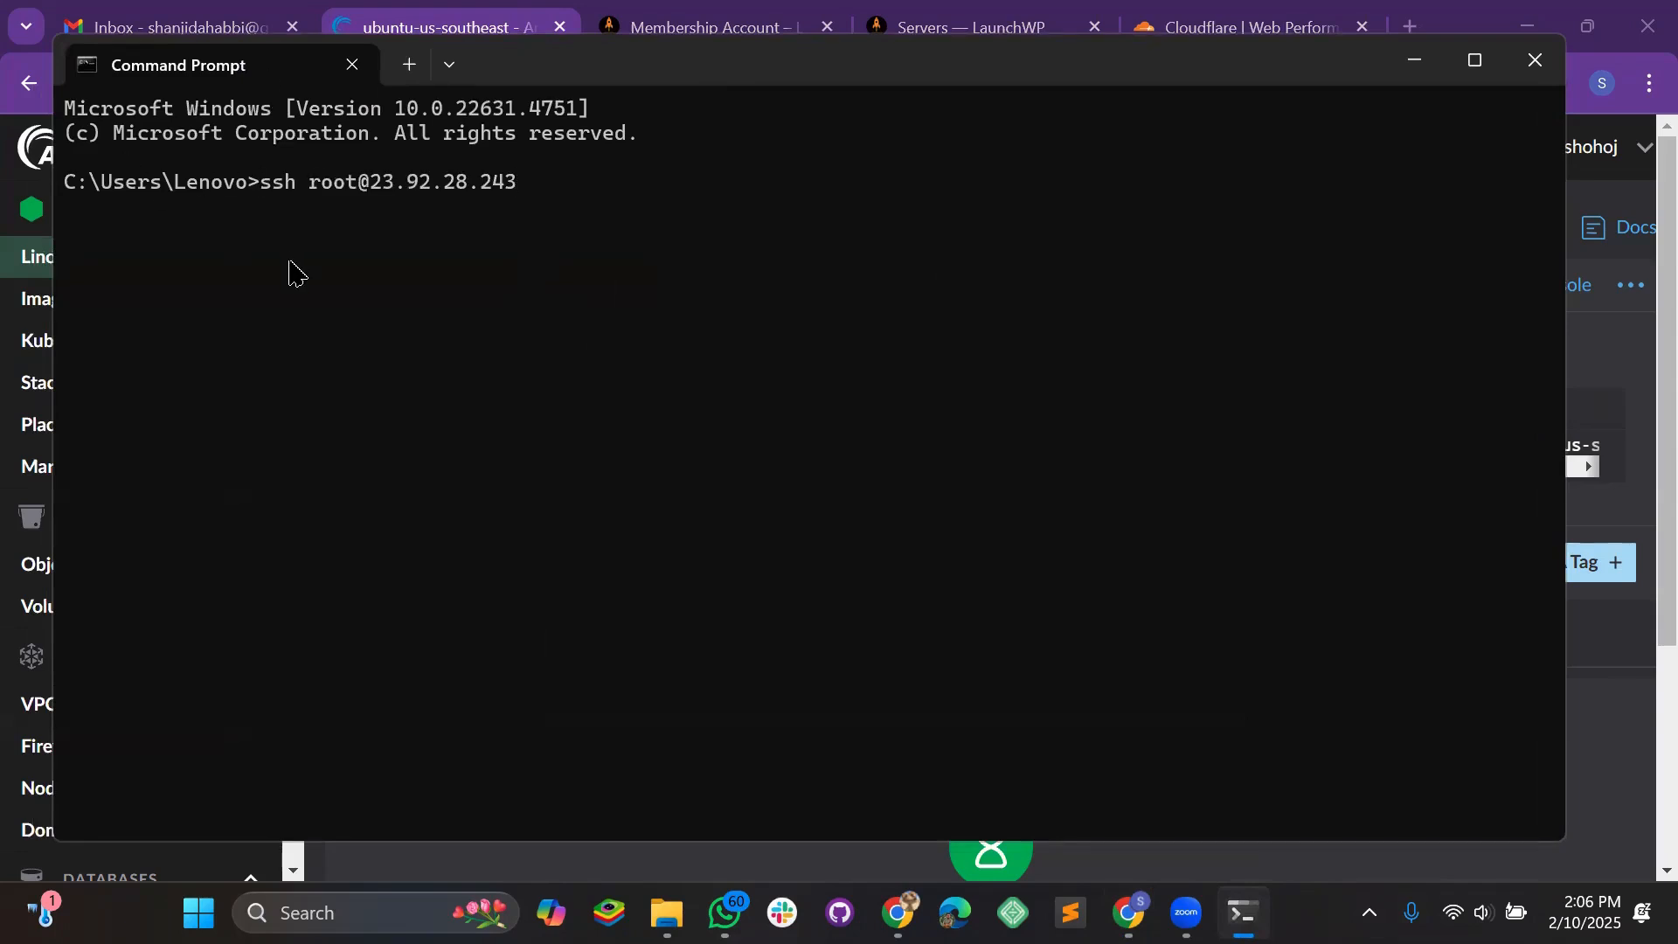
pyautogui.press('Return')
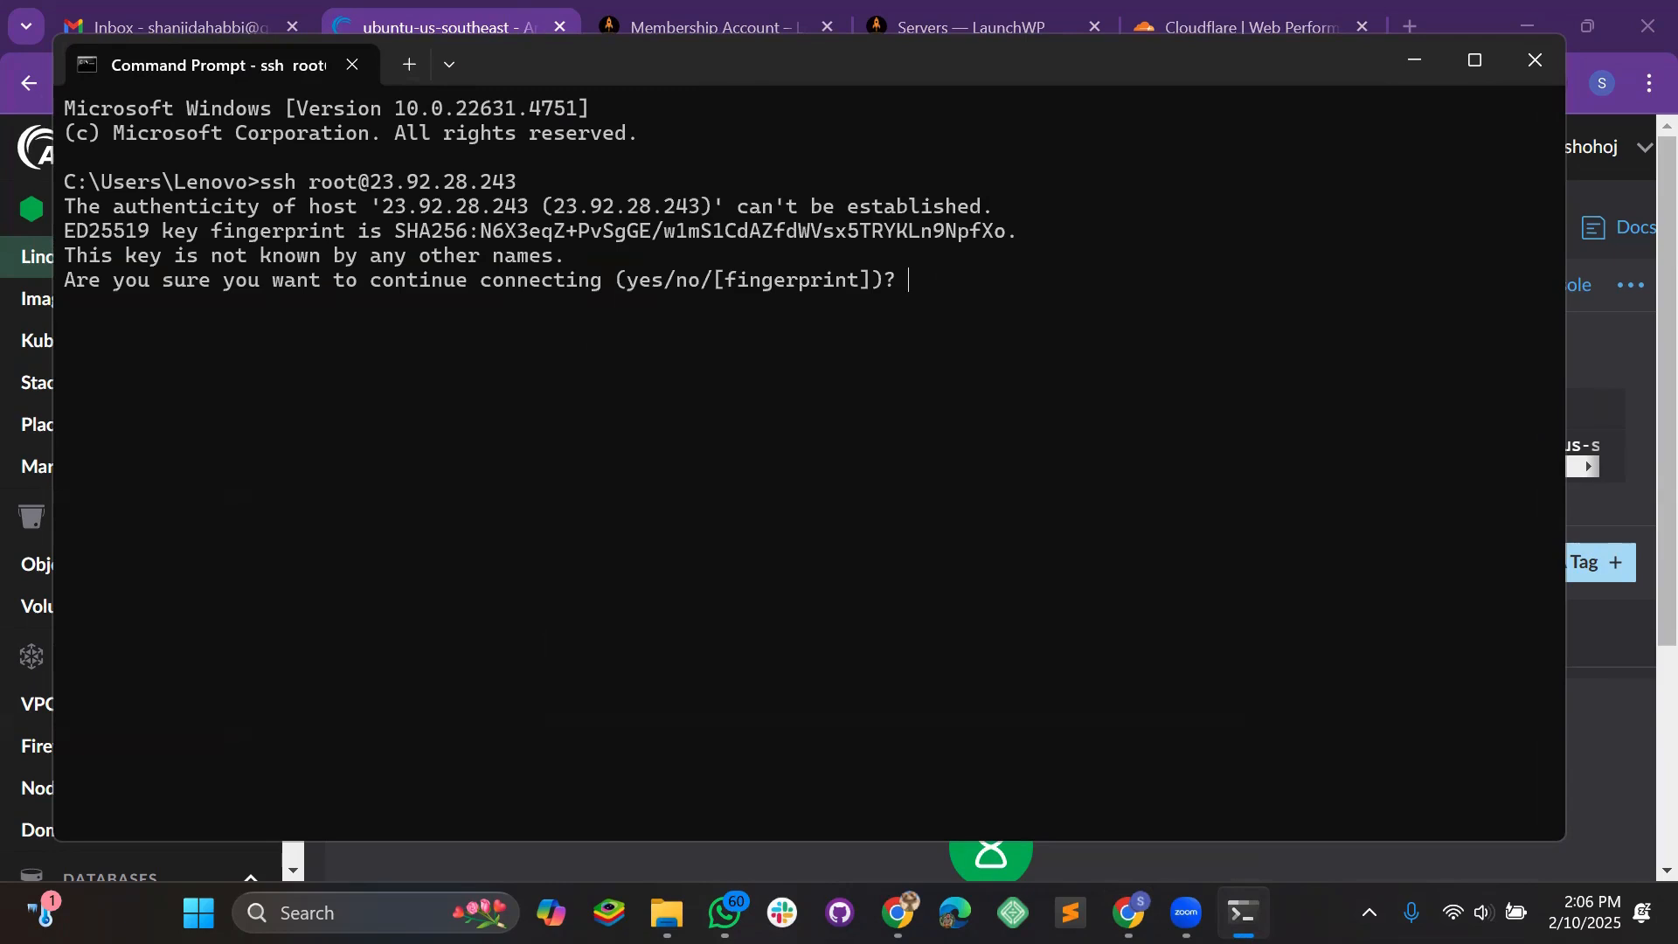
pyautogui.press('Return')
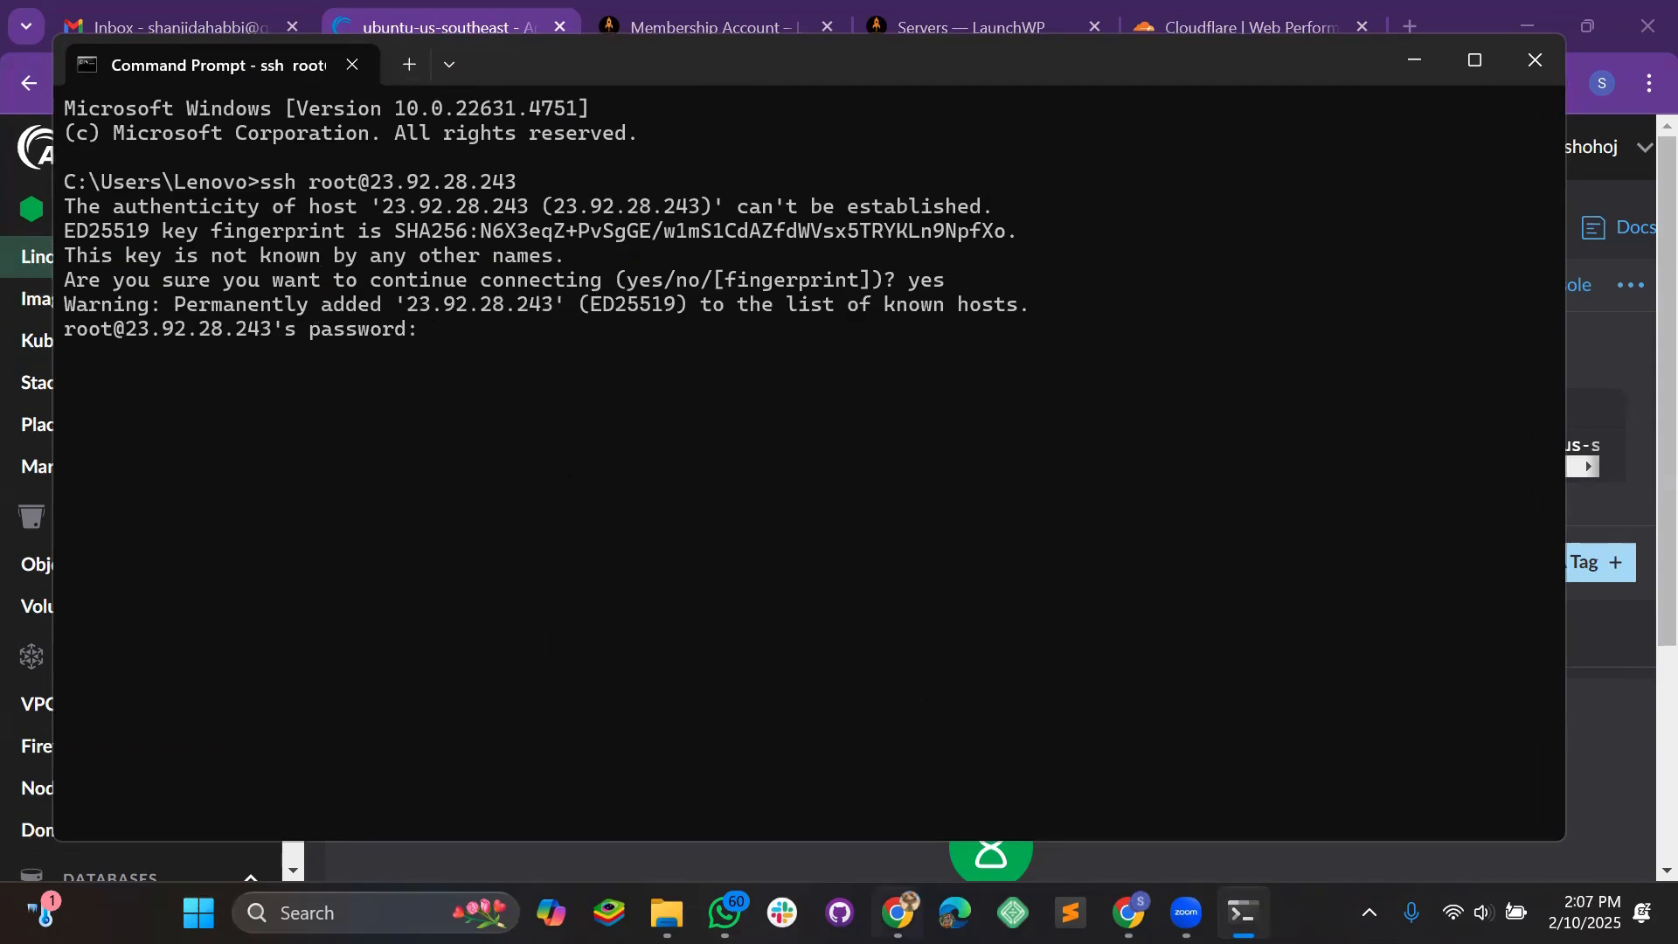
# Reposition the logged-in terminal window and return to LaunchWP's public-key setup
pyautogui.moveTo(912, 907)
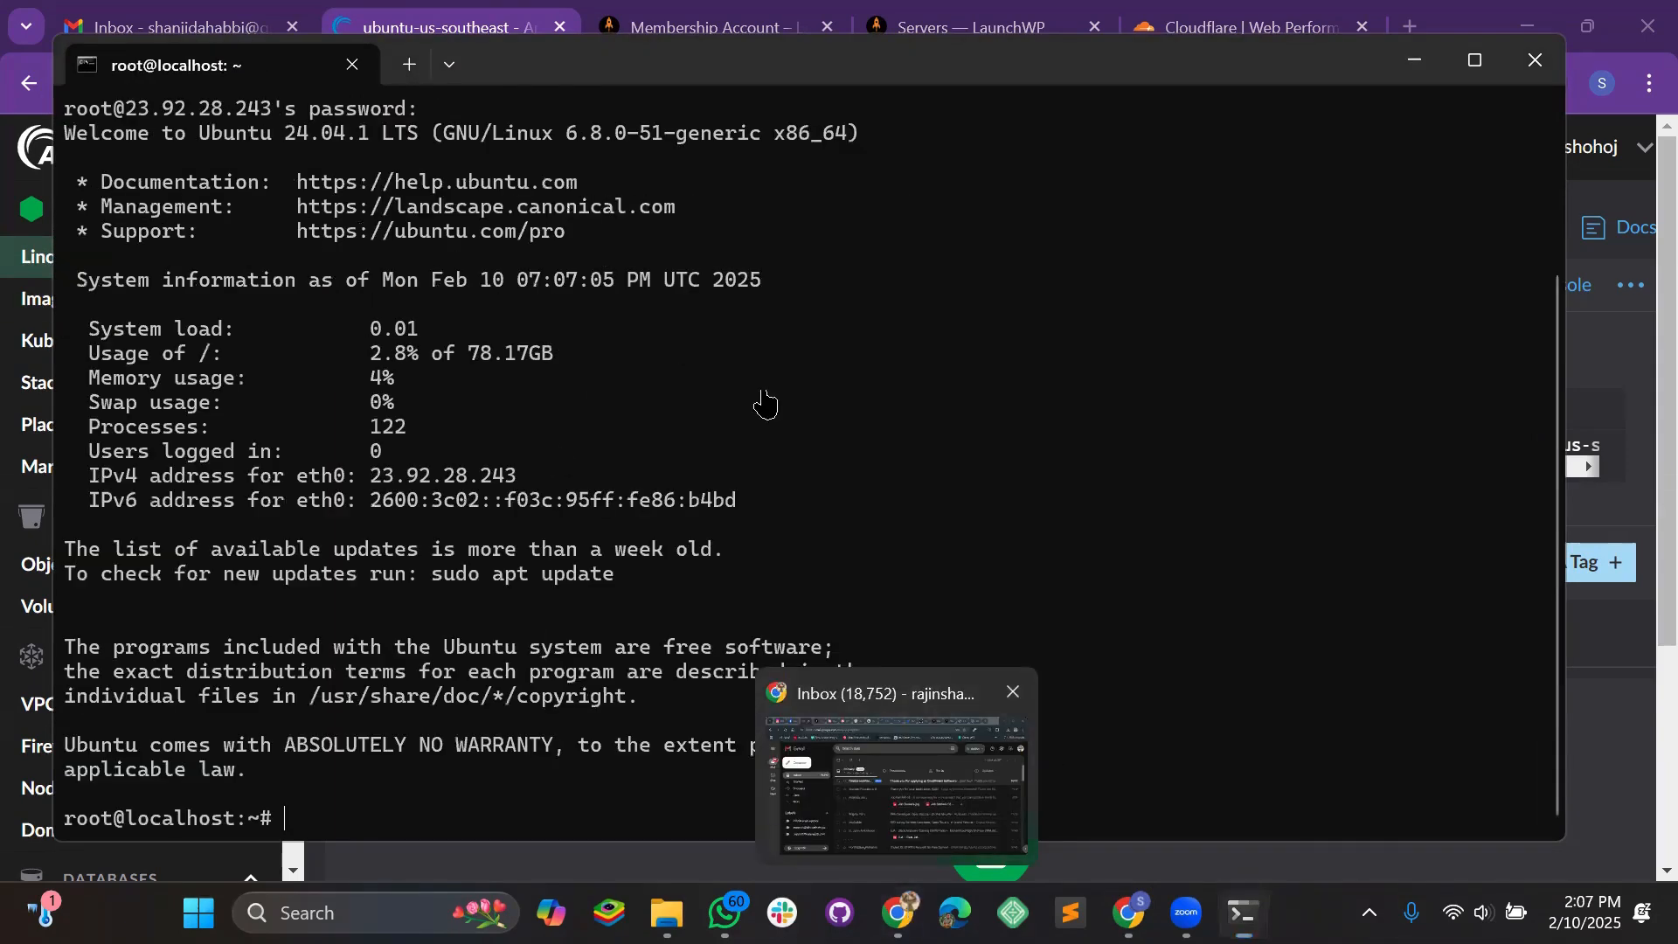
pyautogui.click(910, 787)
pyautogui.moveTo(1129, 913)
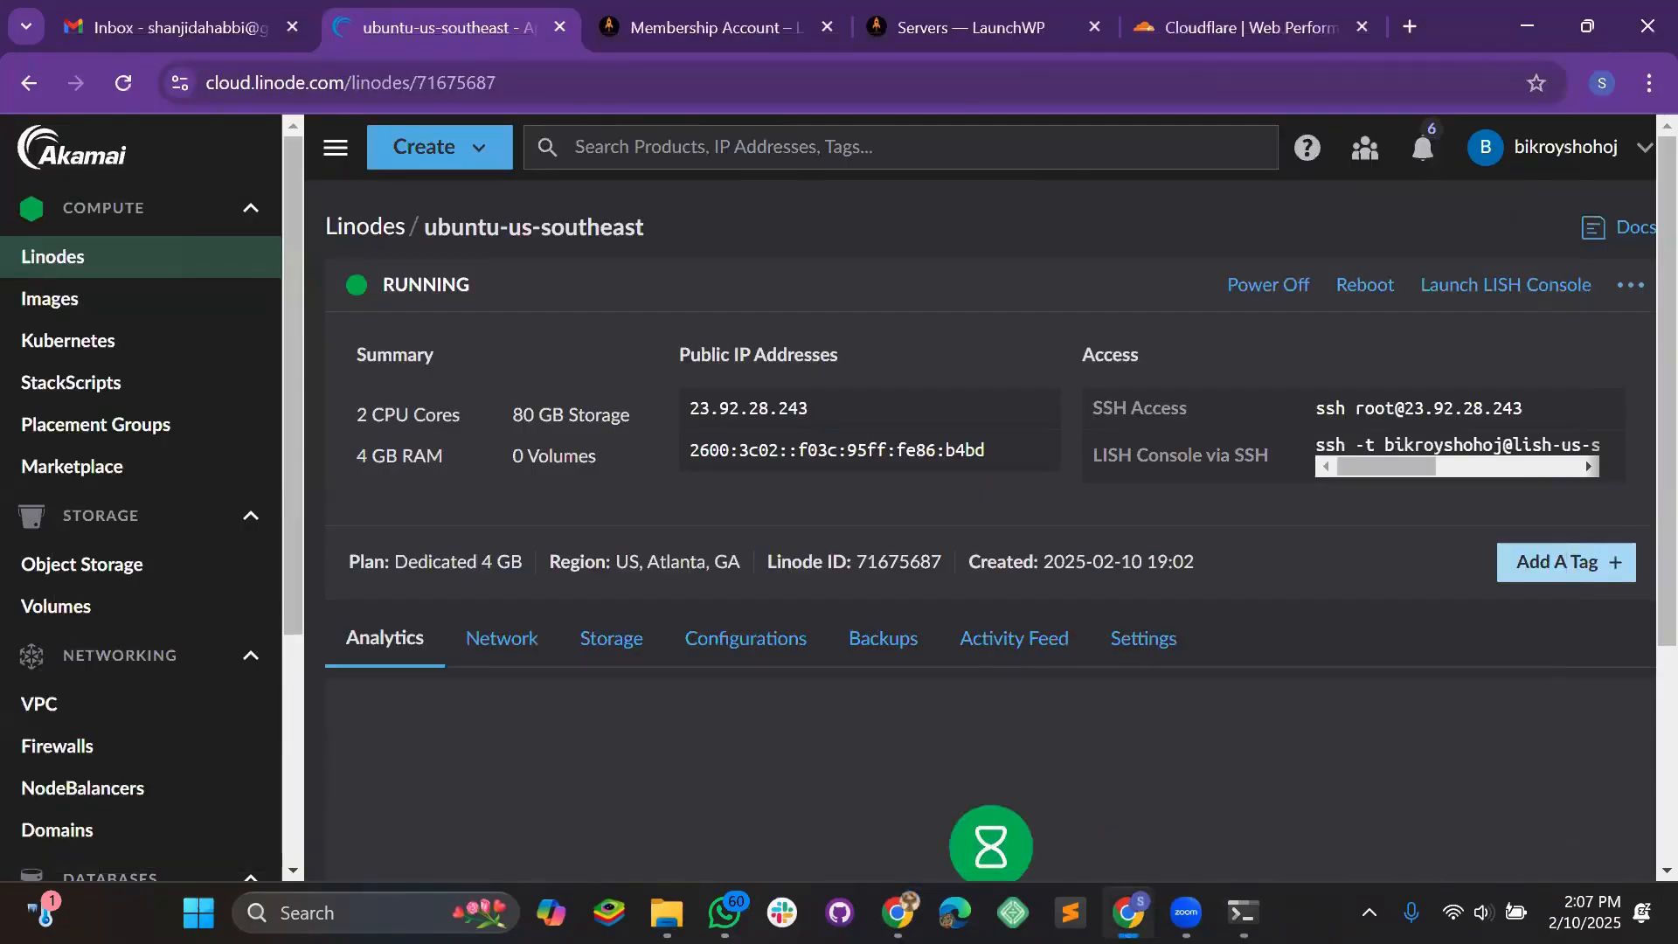
pyautogui.hotkey('alt', 'Tab')
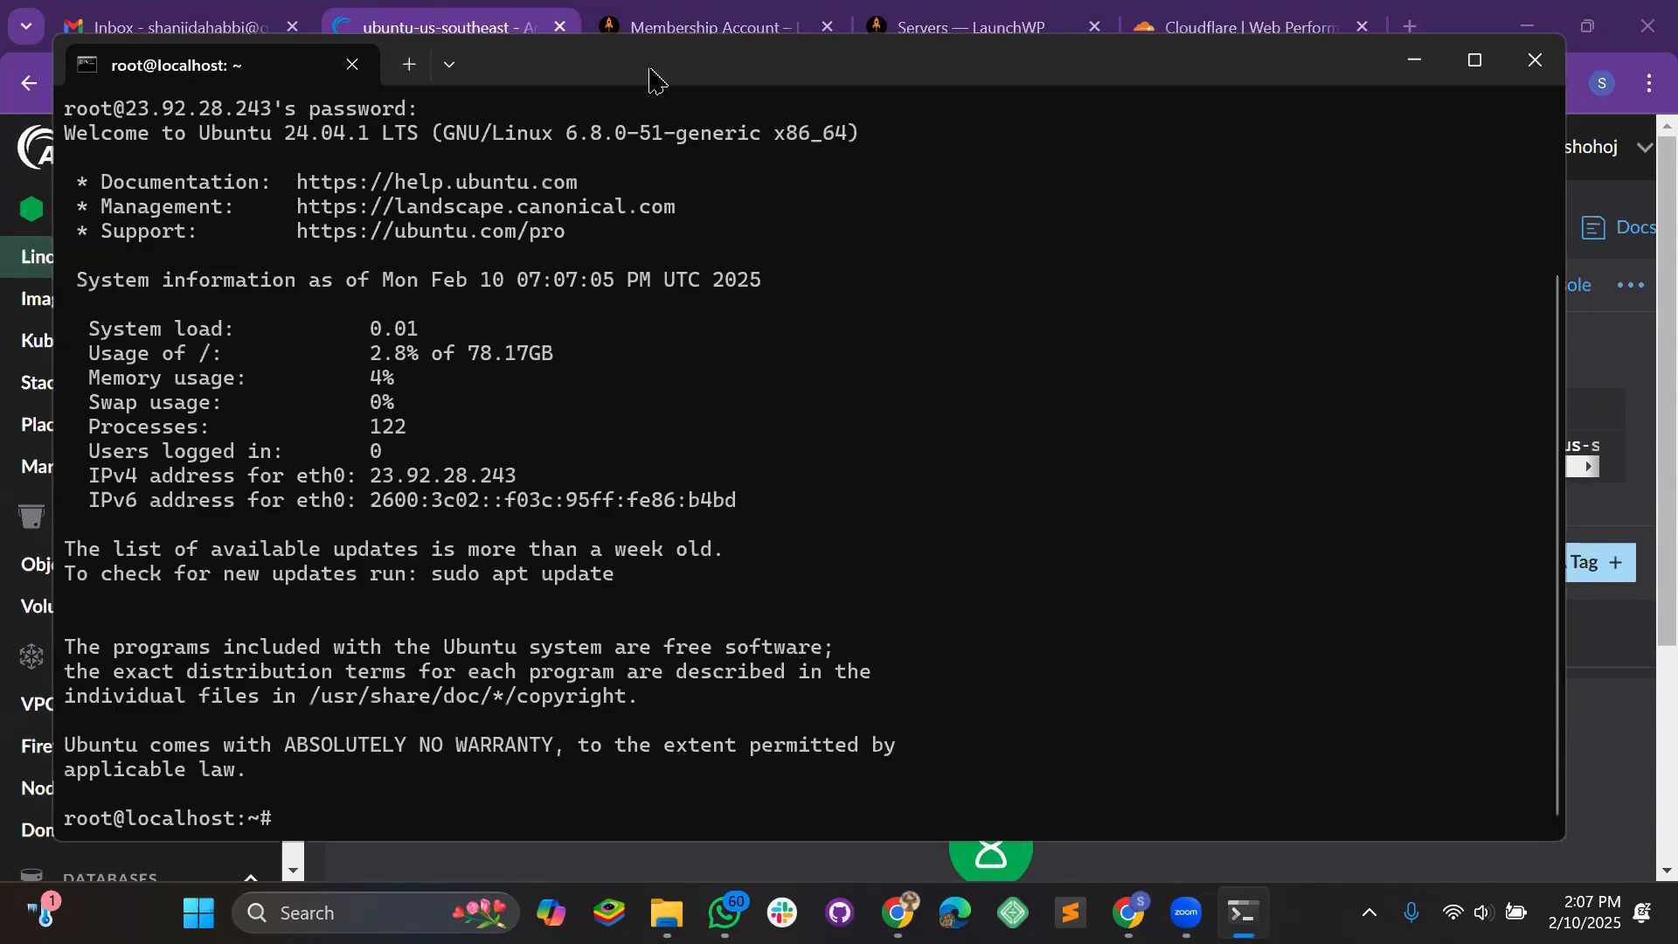
pyautogui.moveTo(657, 80); pyautogui.dragTo(654, 53)
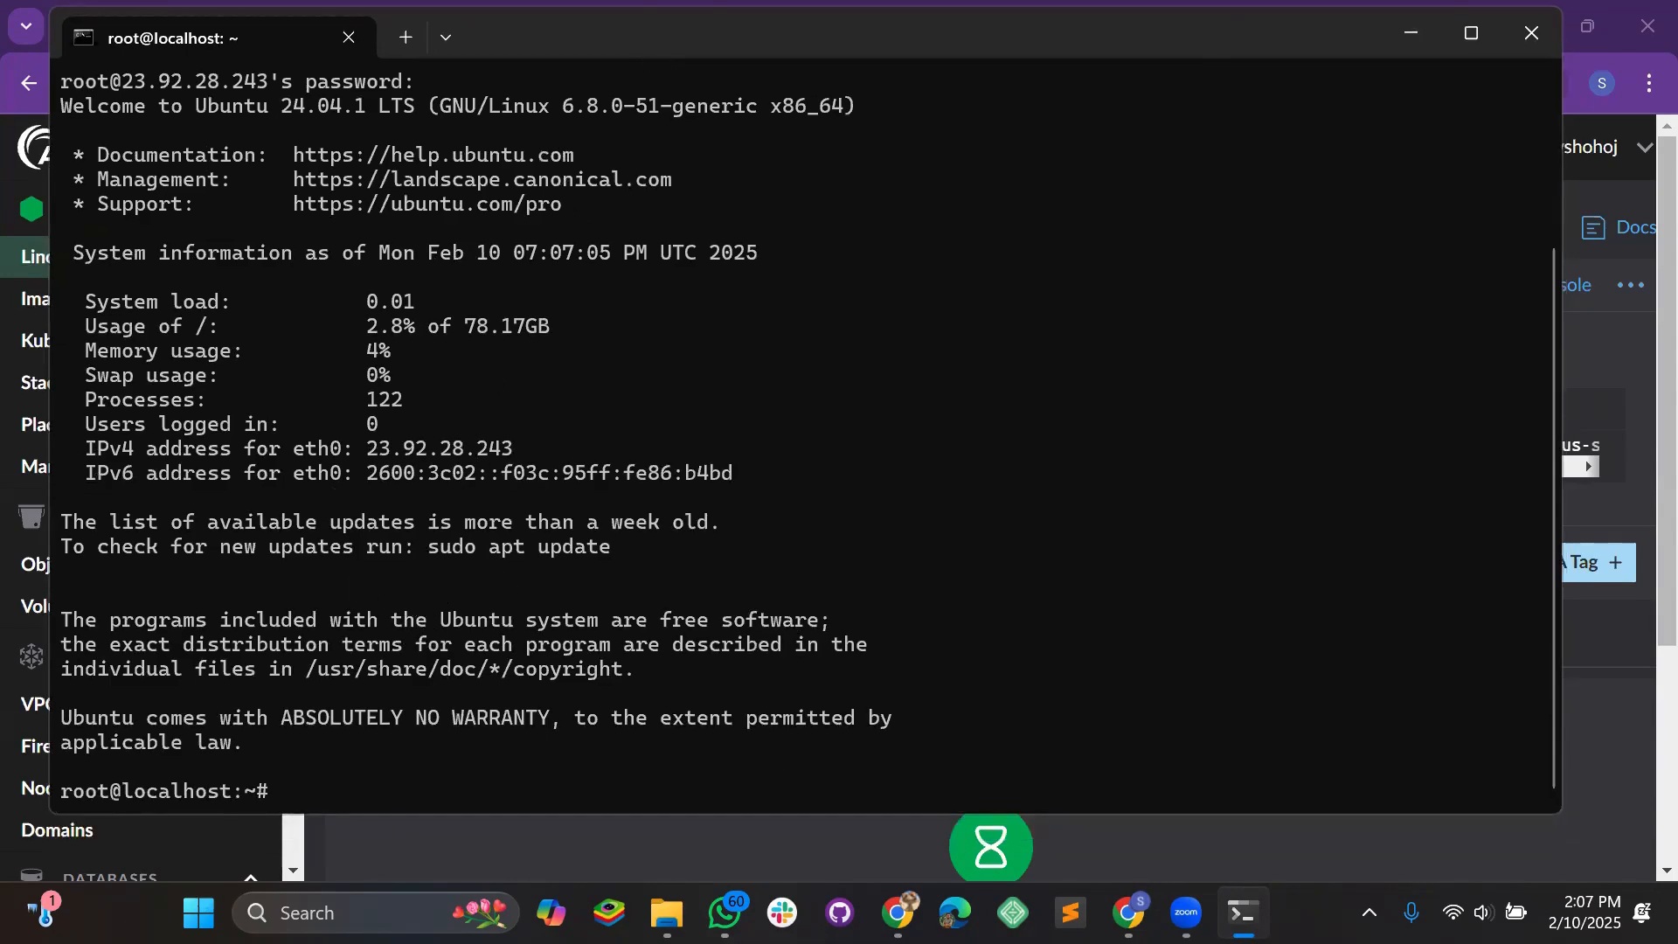
pyautogui.hotkey('alt', 'Tab')
# Run LaunchWP's public-key command in the SSH session to authorize its key on the server
pyautogui.click(988, 27)
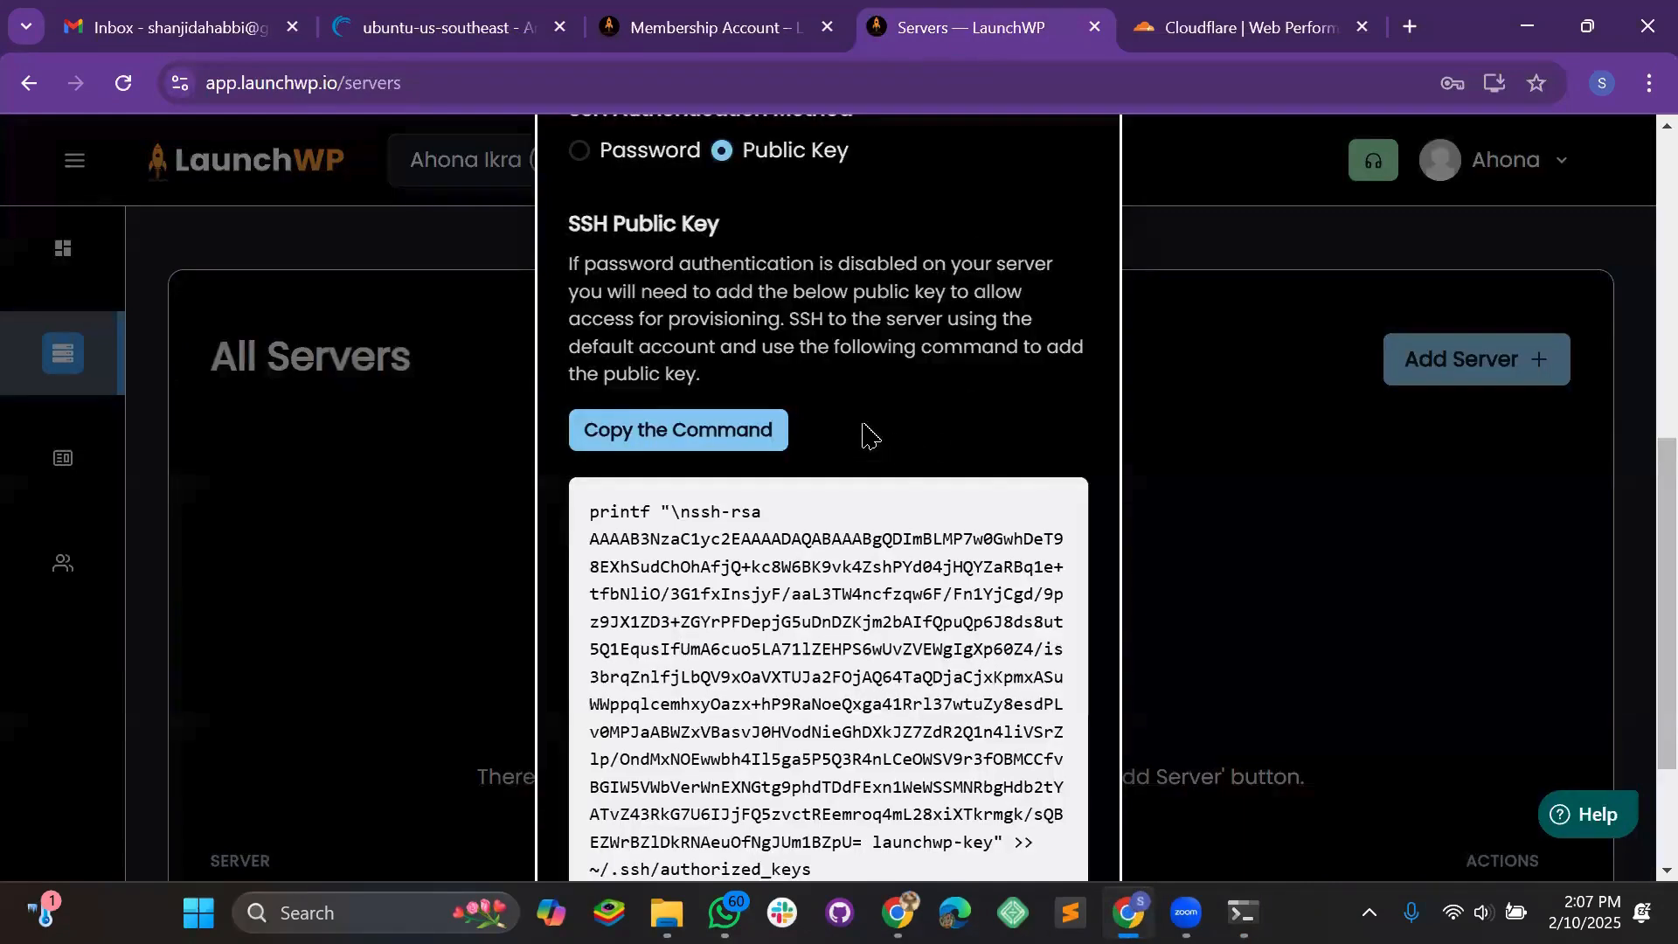
pyautogui.scroll(1, 763, 391)
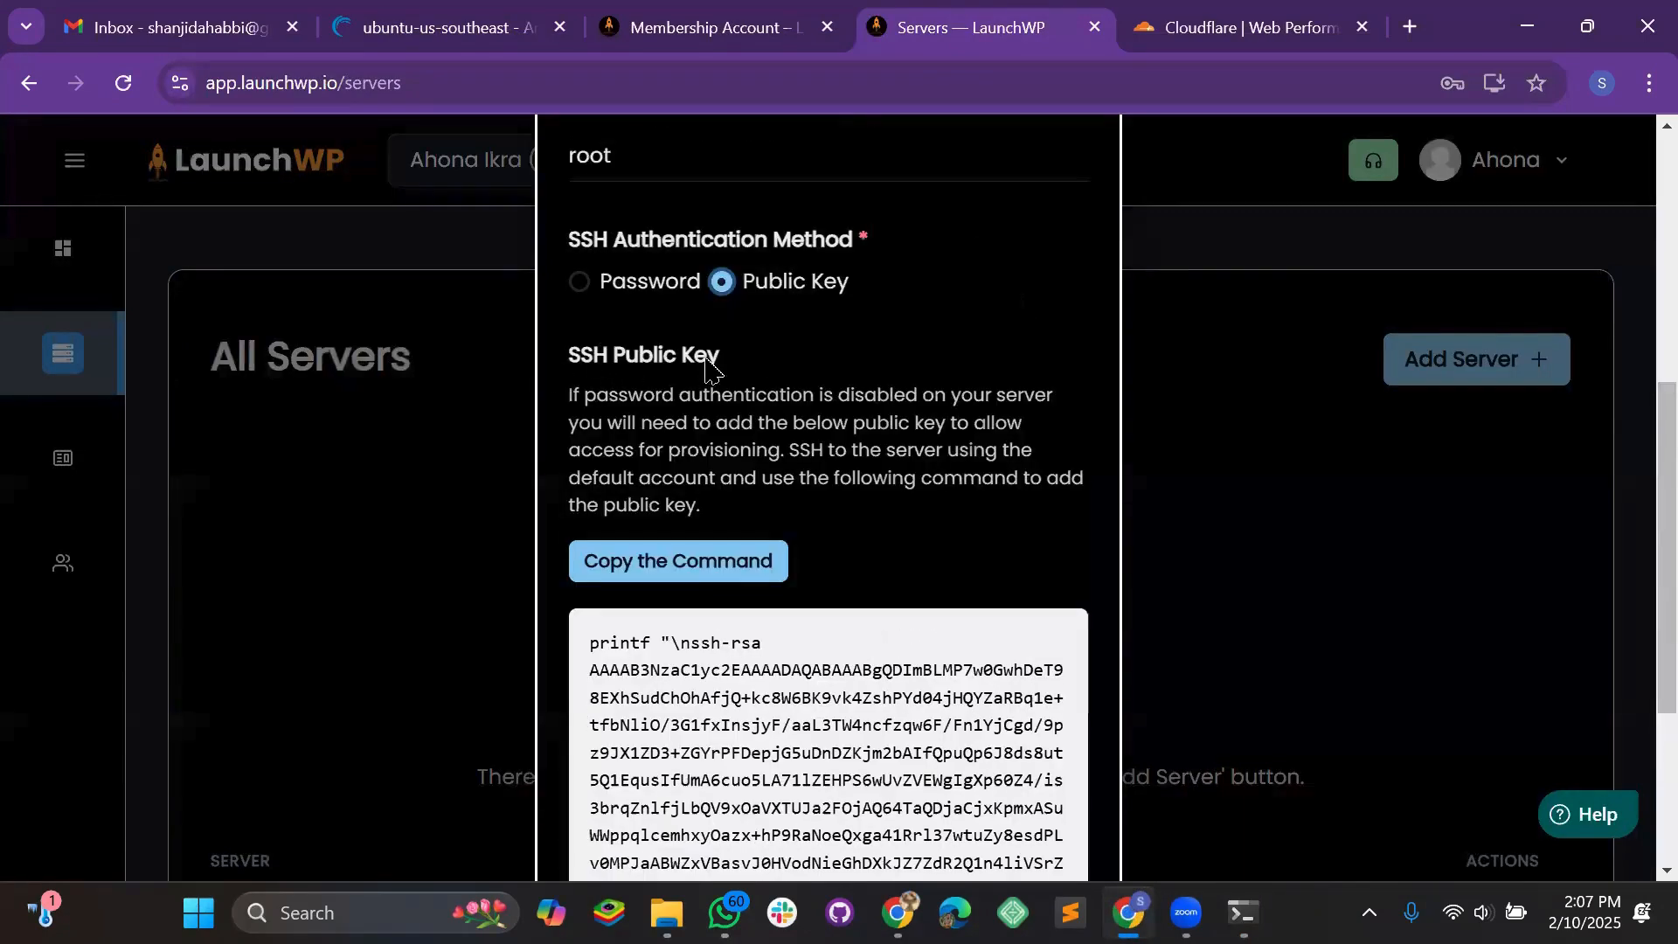
pyautogui.click(697, 566)
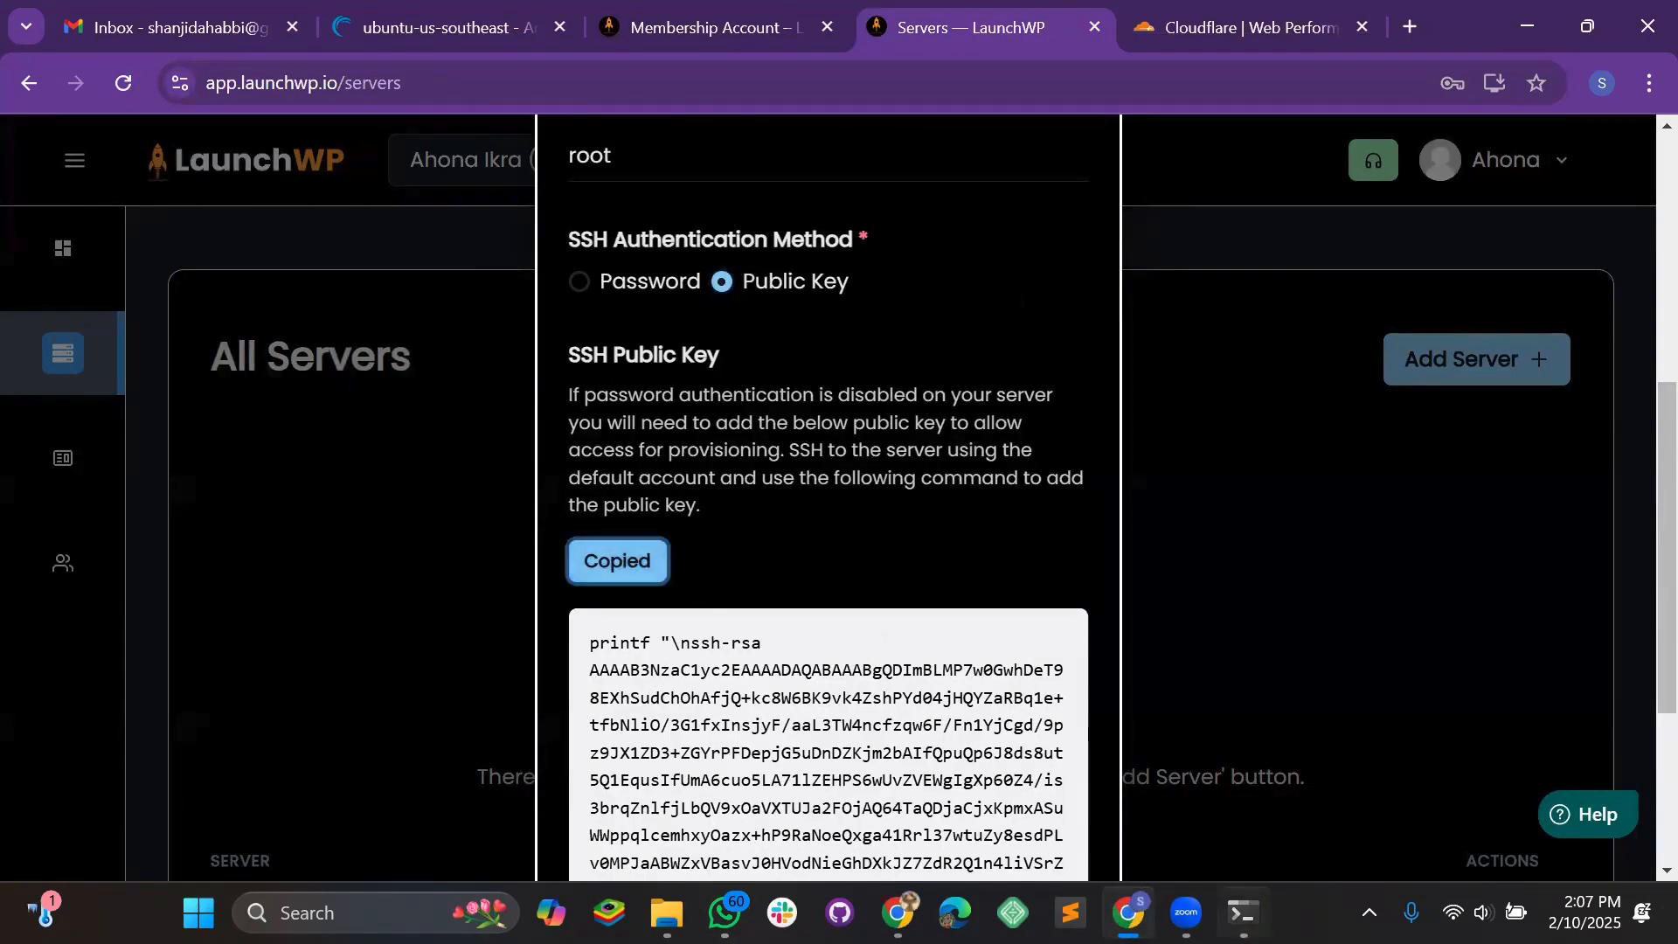
pyautogui.hotkey('alt', 'Tab')
pyautogui.hotkey('ctrl', 'v')
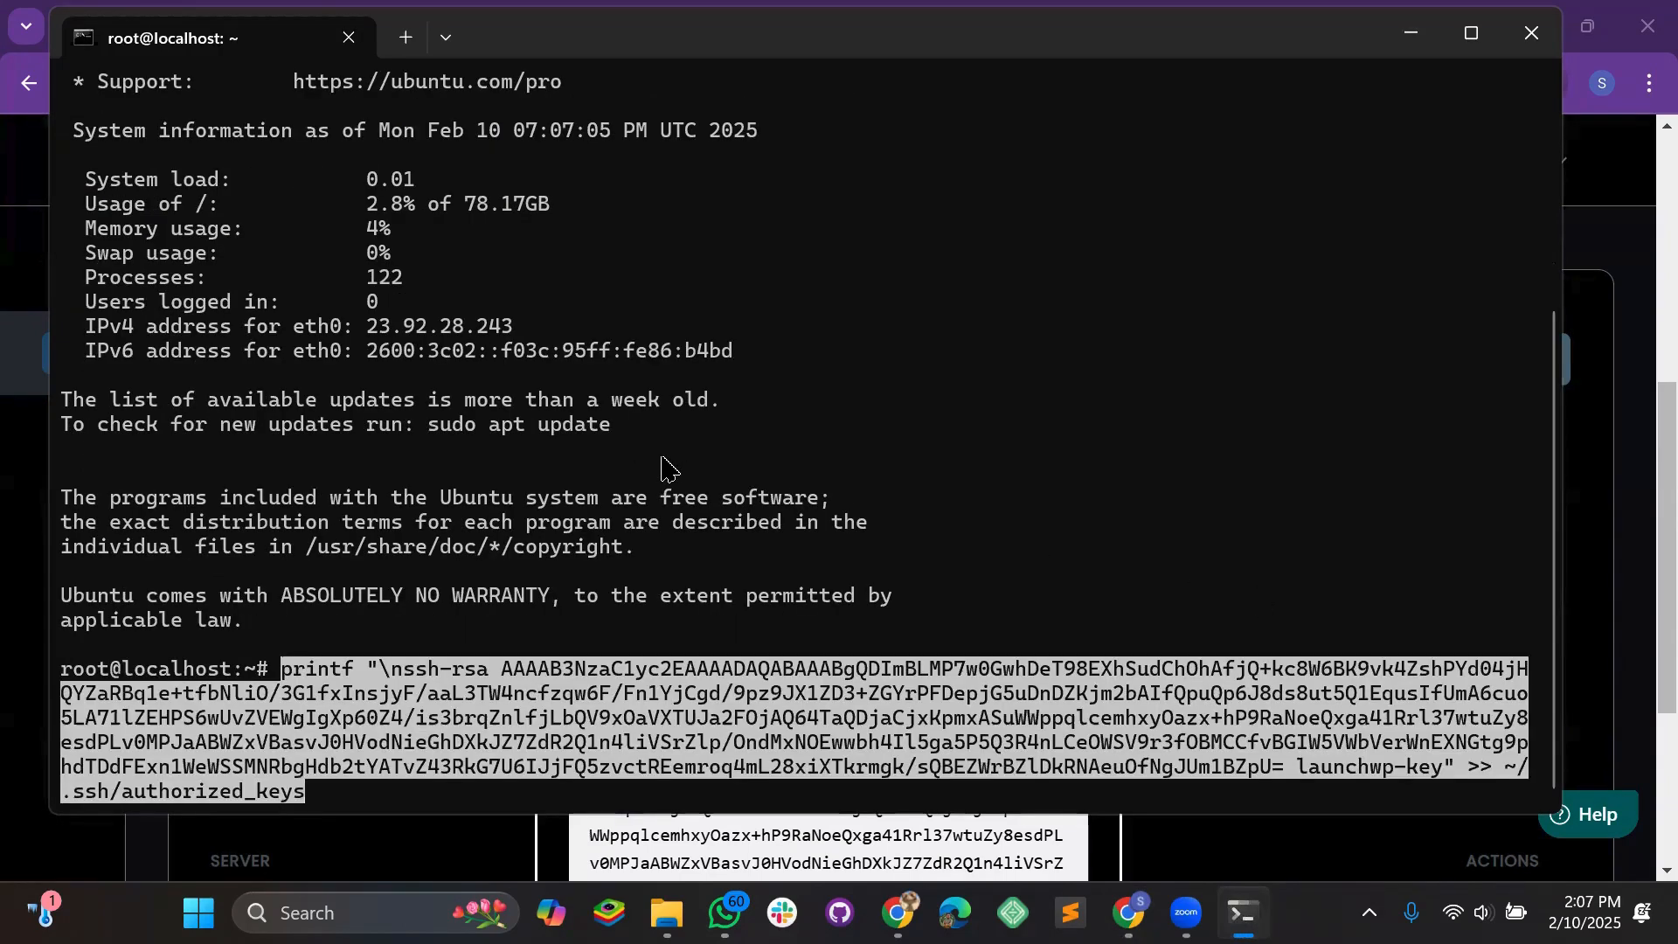
pyautogui.press('Return')
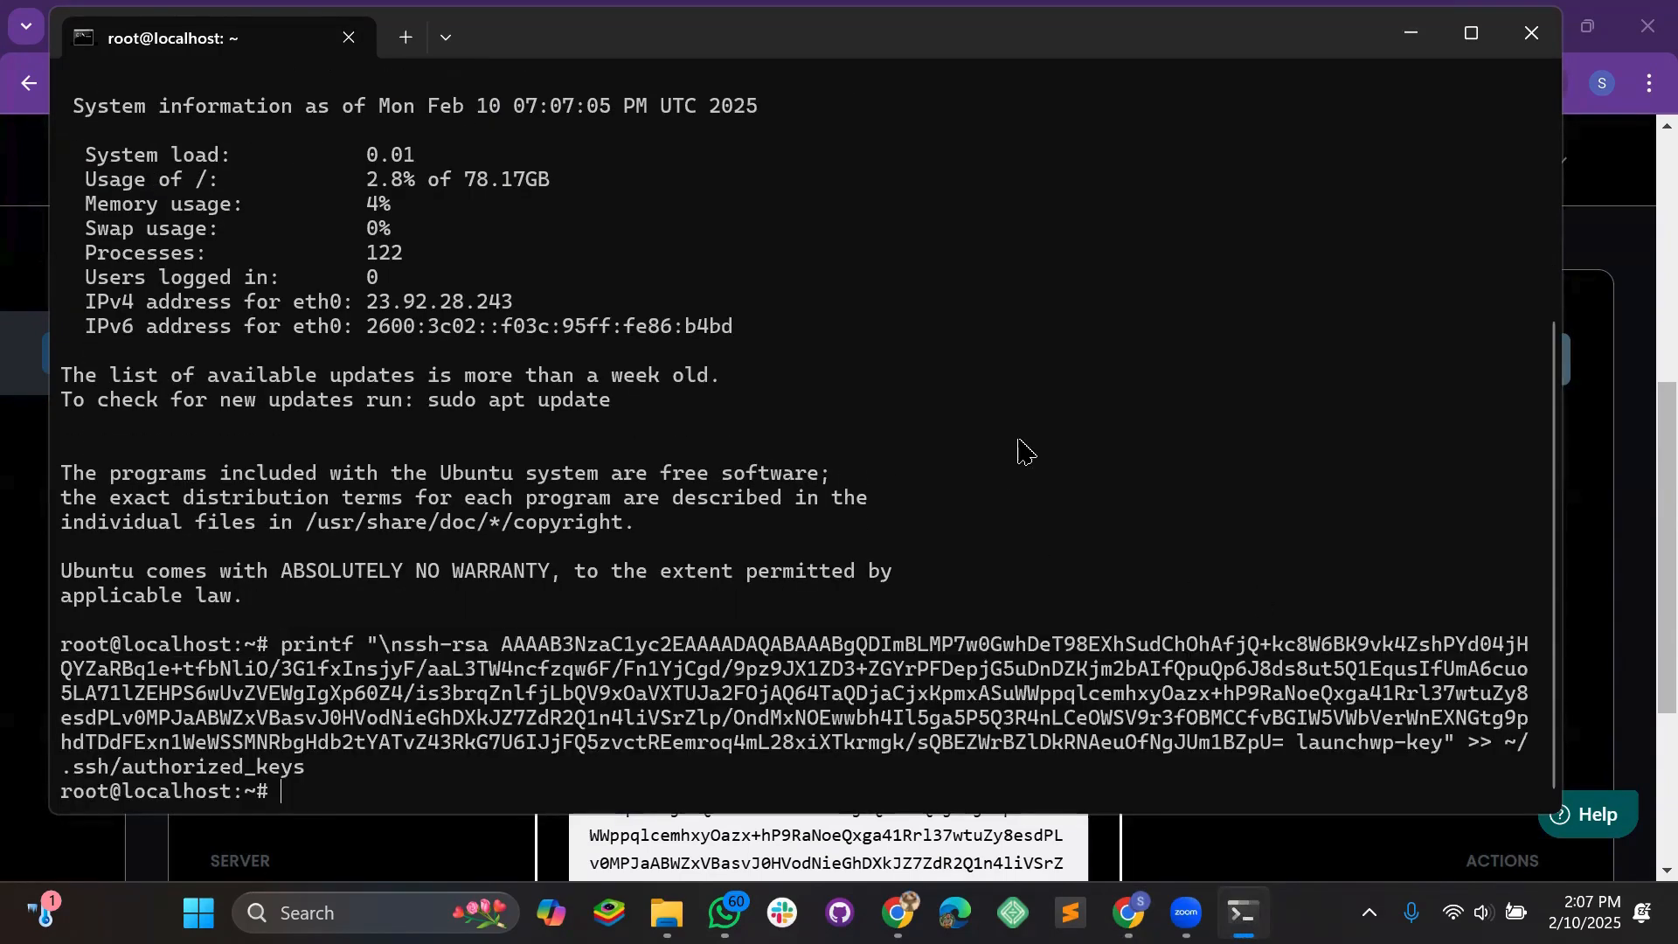
pyautogui.click(1412, 43)
# Create the Linode 1 server and open the still-empty Sites list
pyautogui.scroll(4, 872, 434)
pyautogui.scroll(-4, 813, 510)
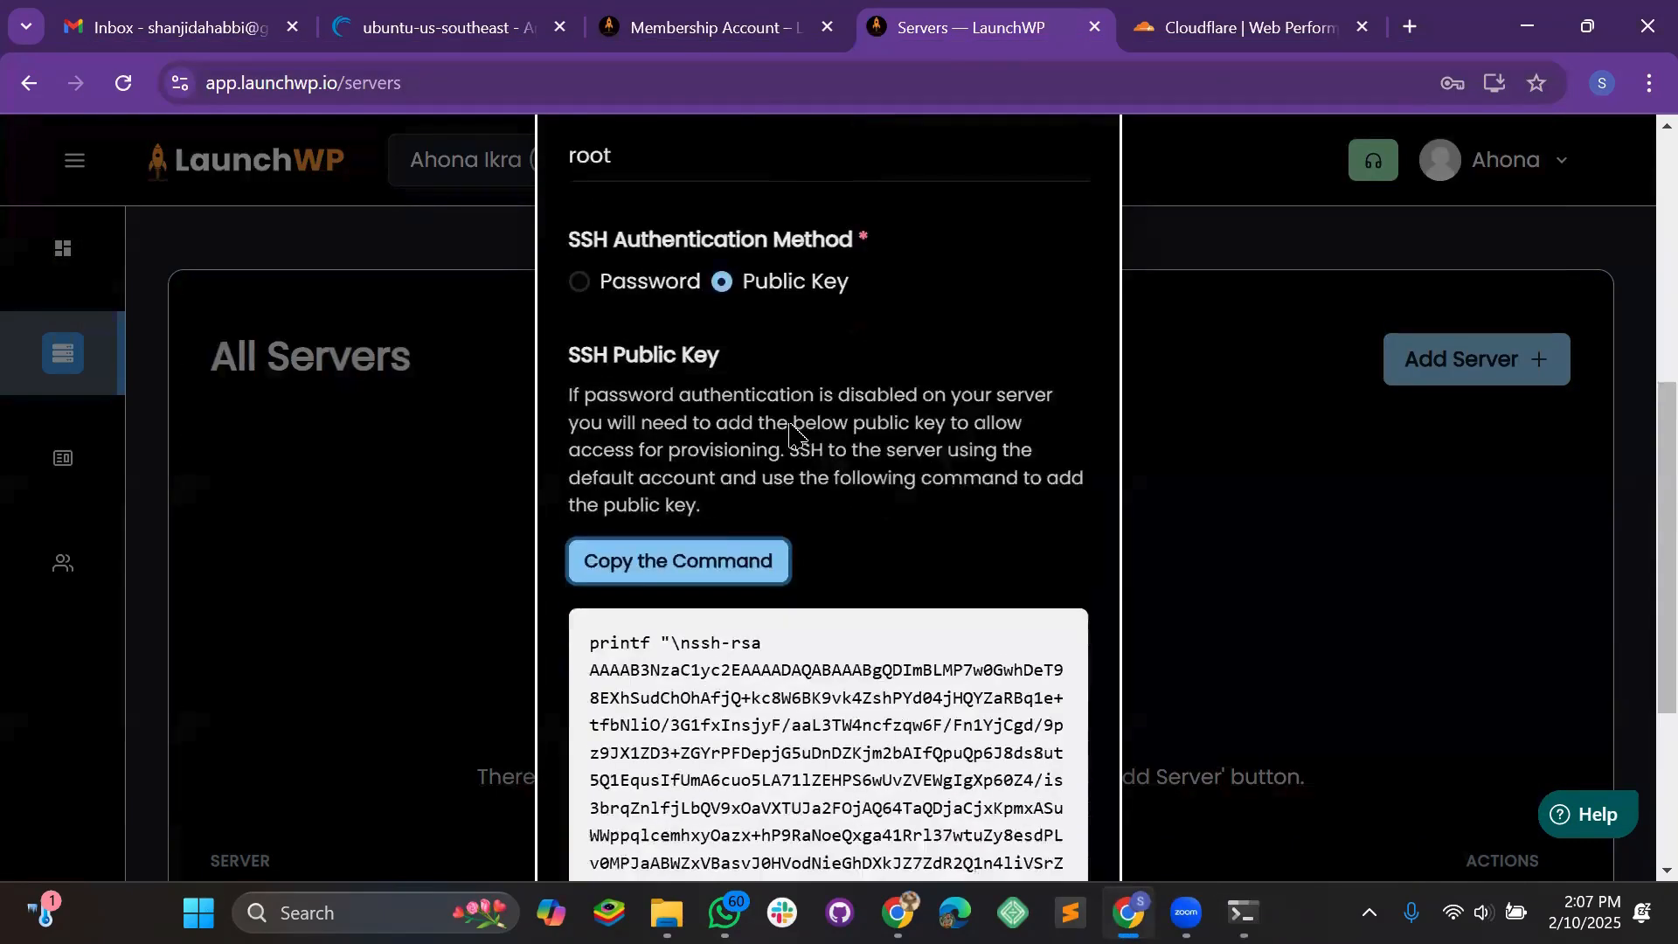
pyautogui.scroll(-4, 791, 428)
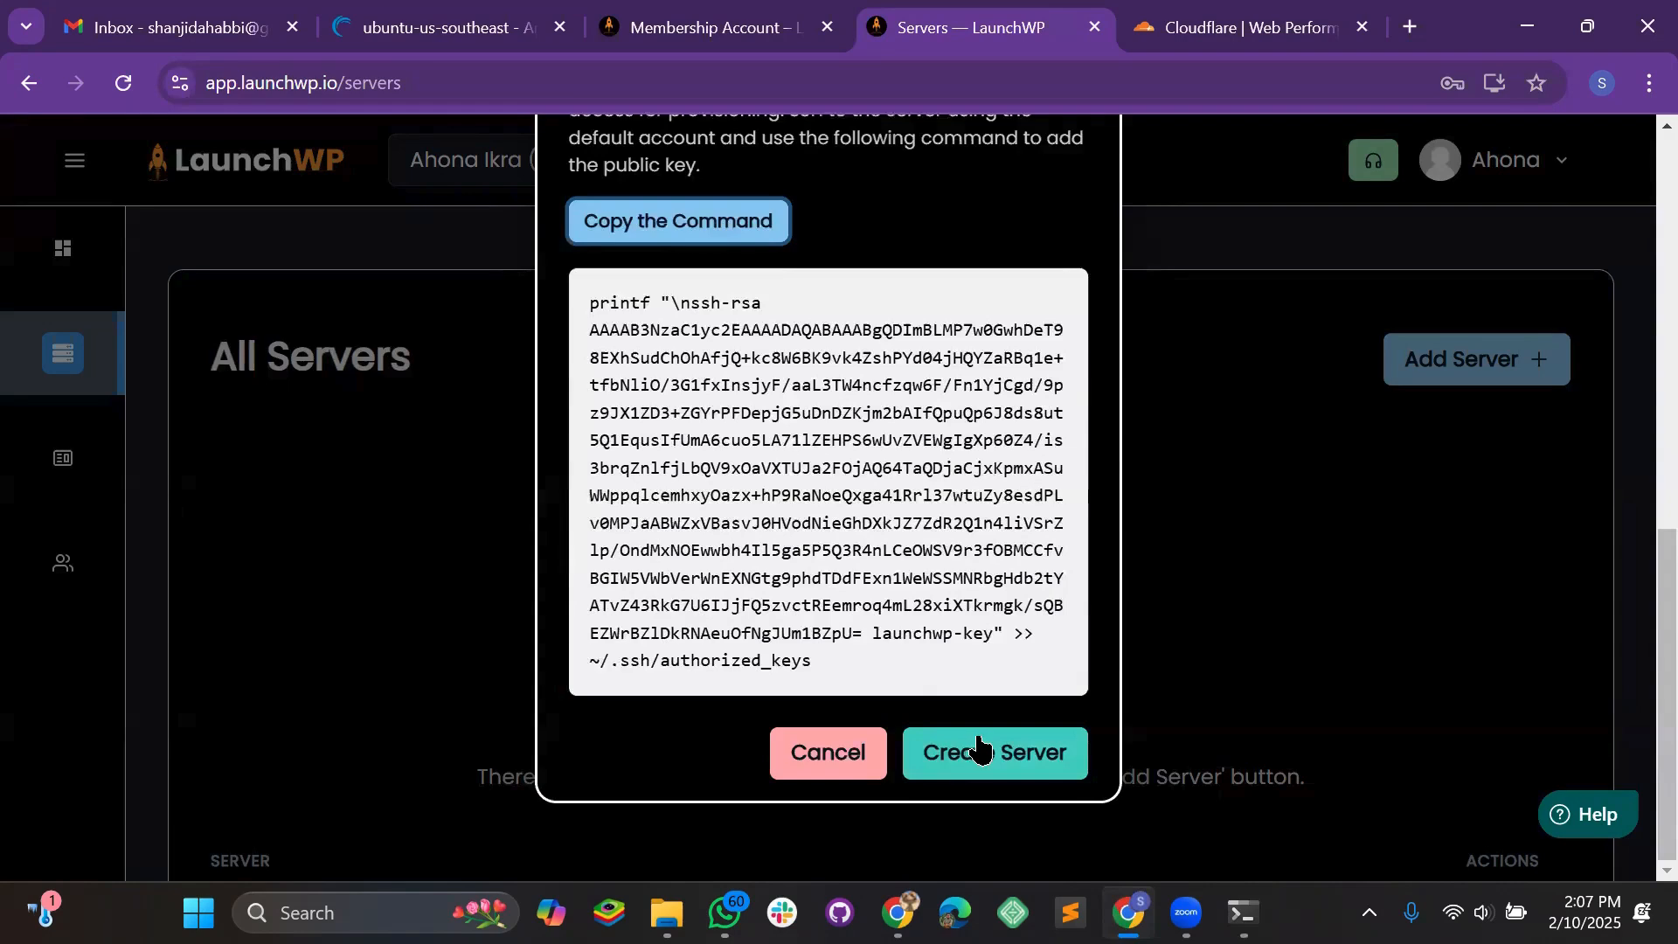
pyautogui.click(981, 750)
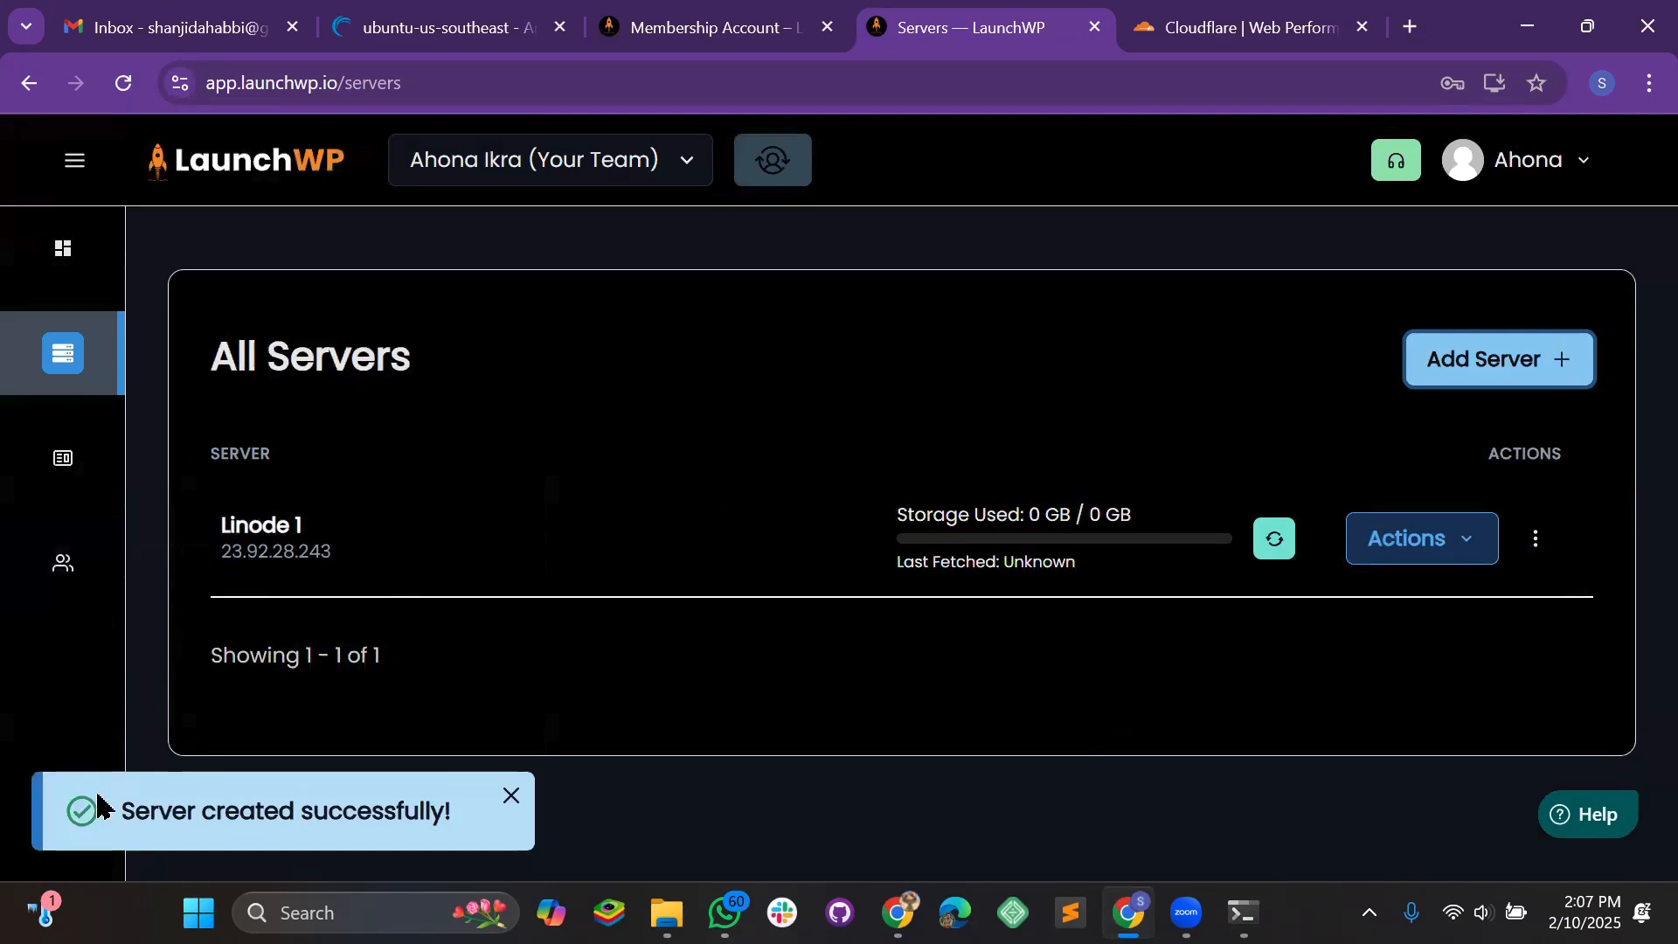
pyautogui.click(39, 454)
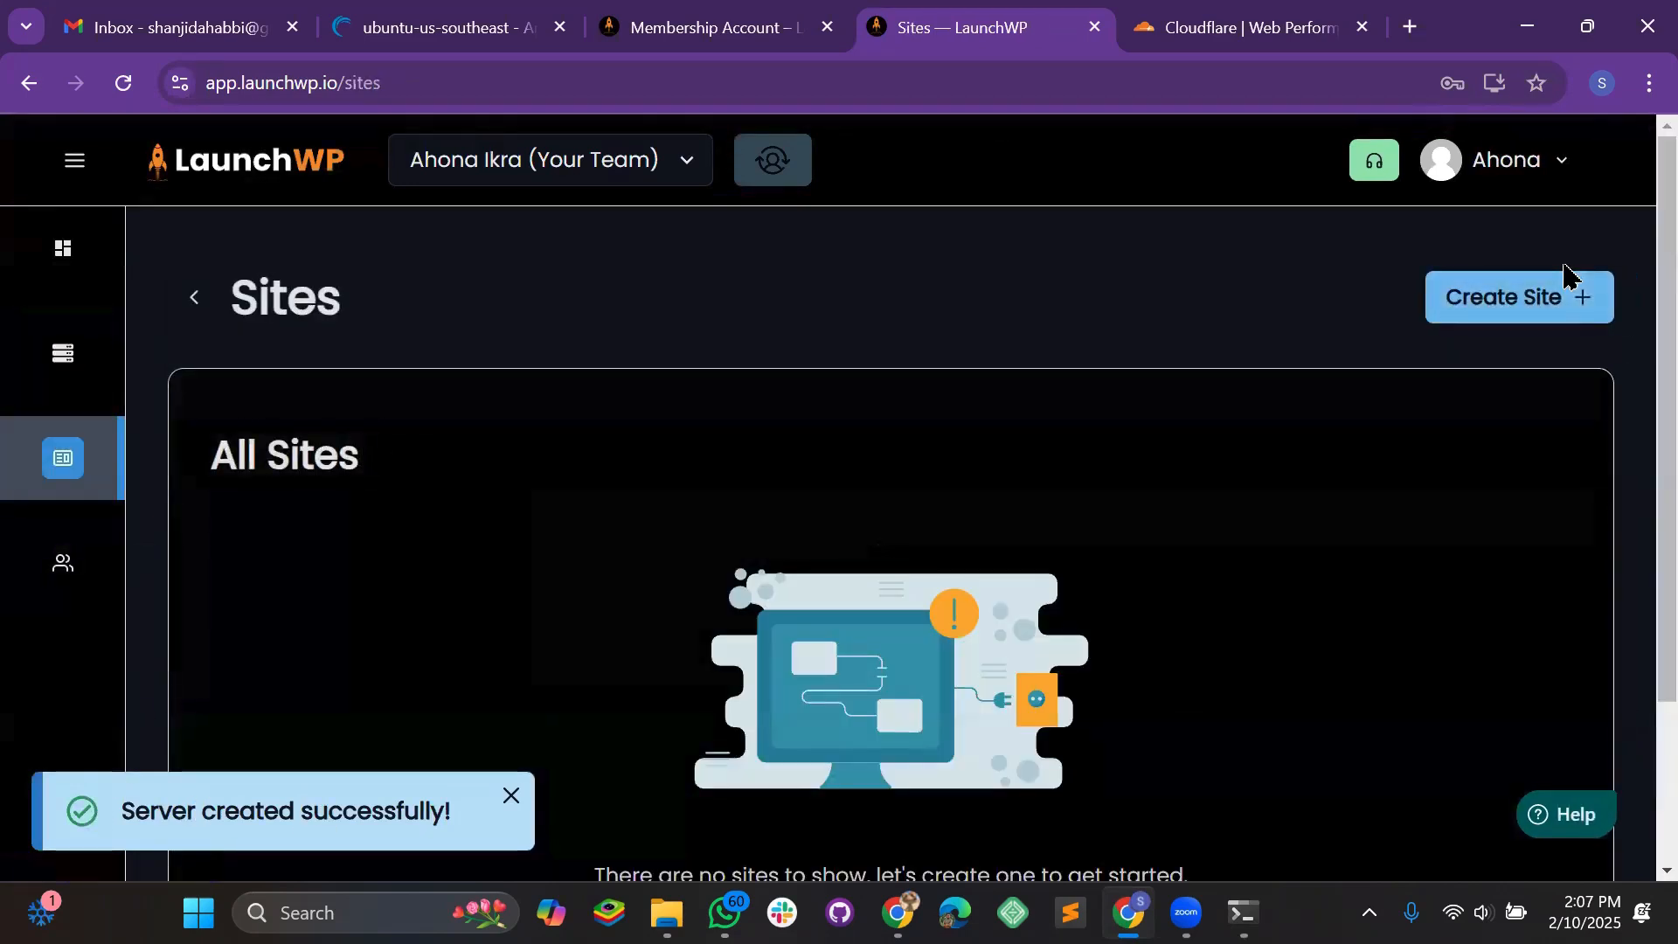
# Start a new site named test3.weenyjob.com
pyautogui.click(56, 161)
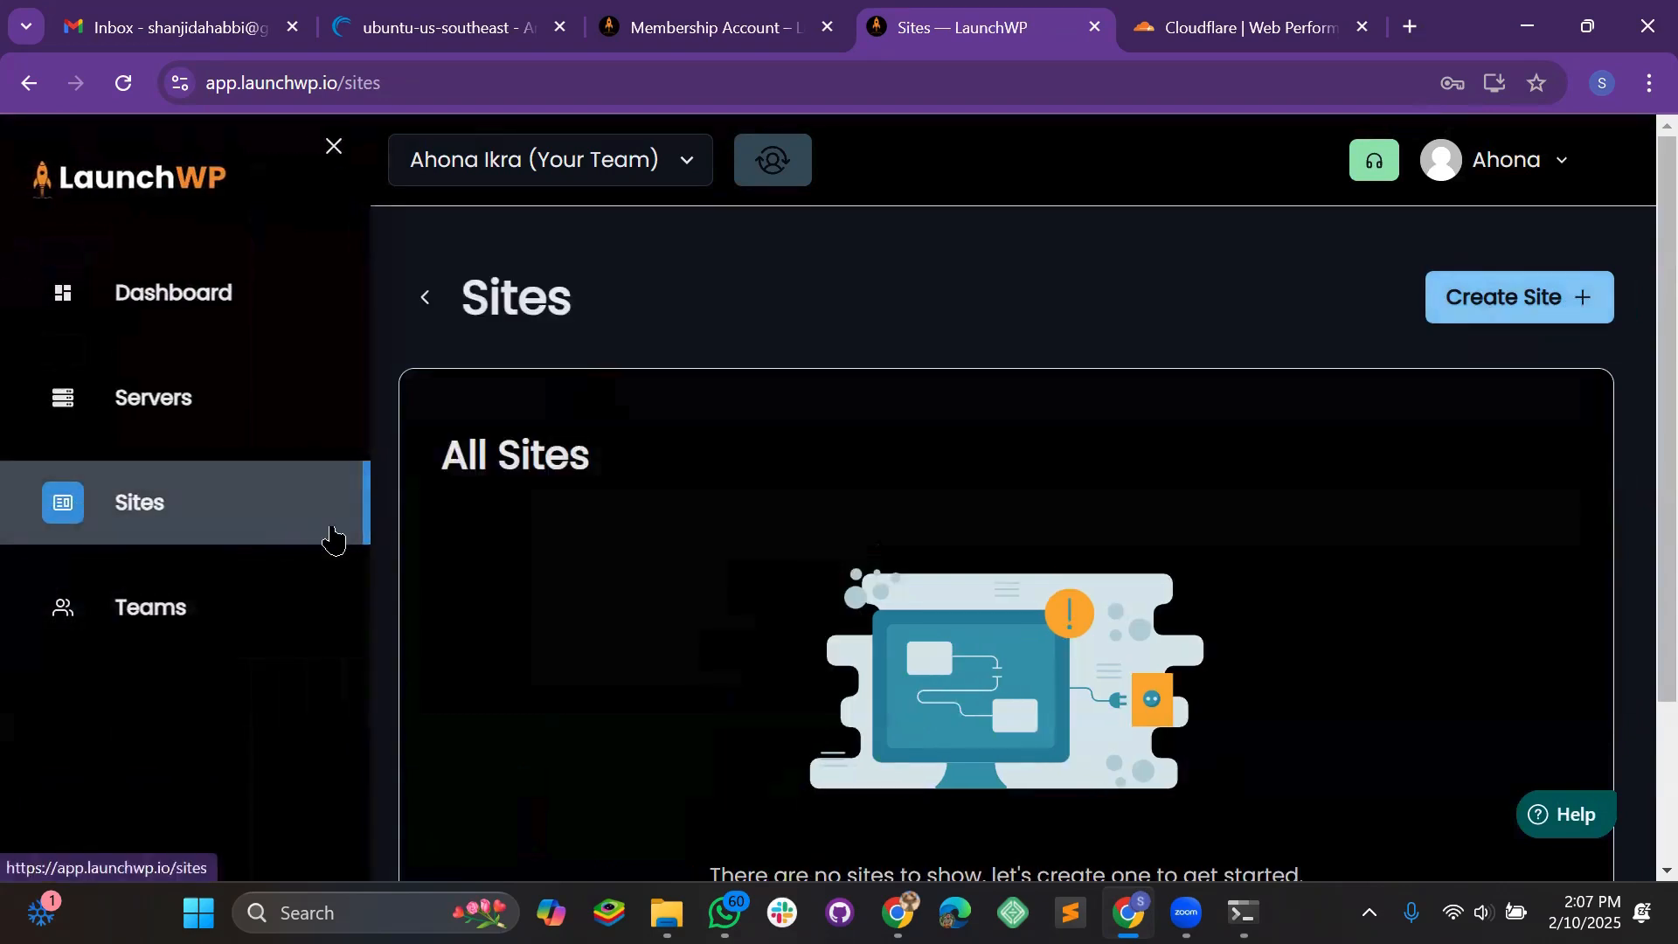
pyautogui.click(331, 149)
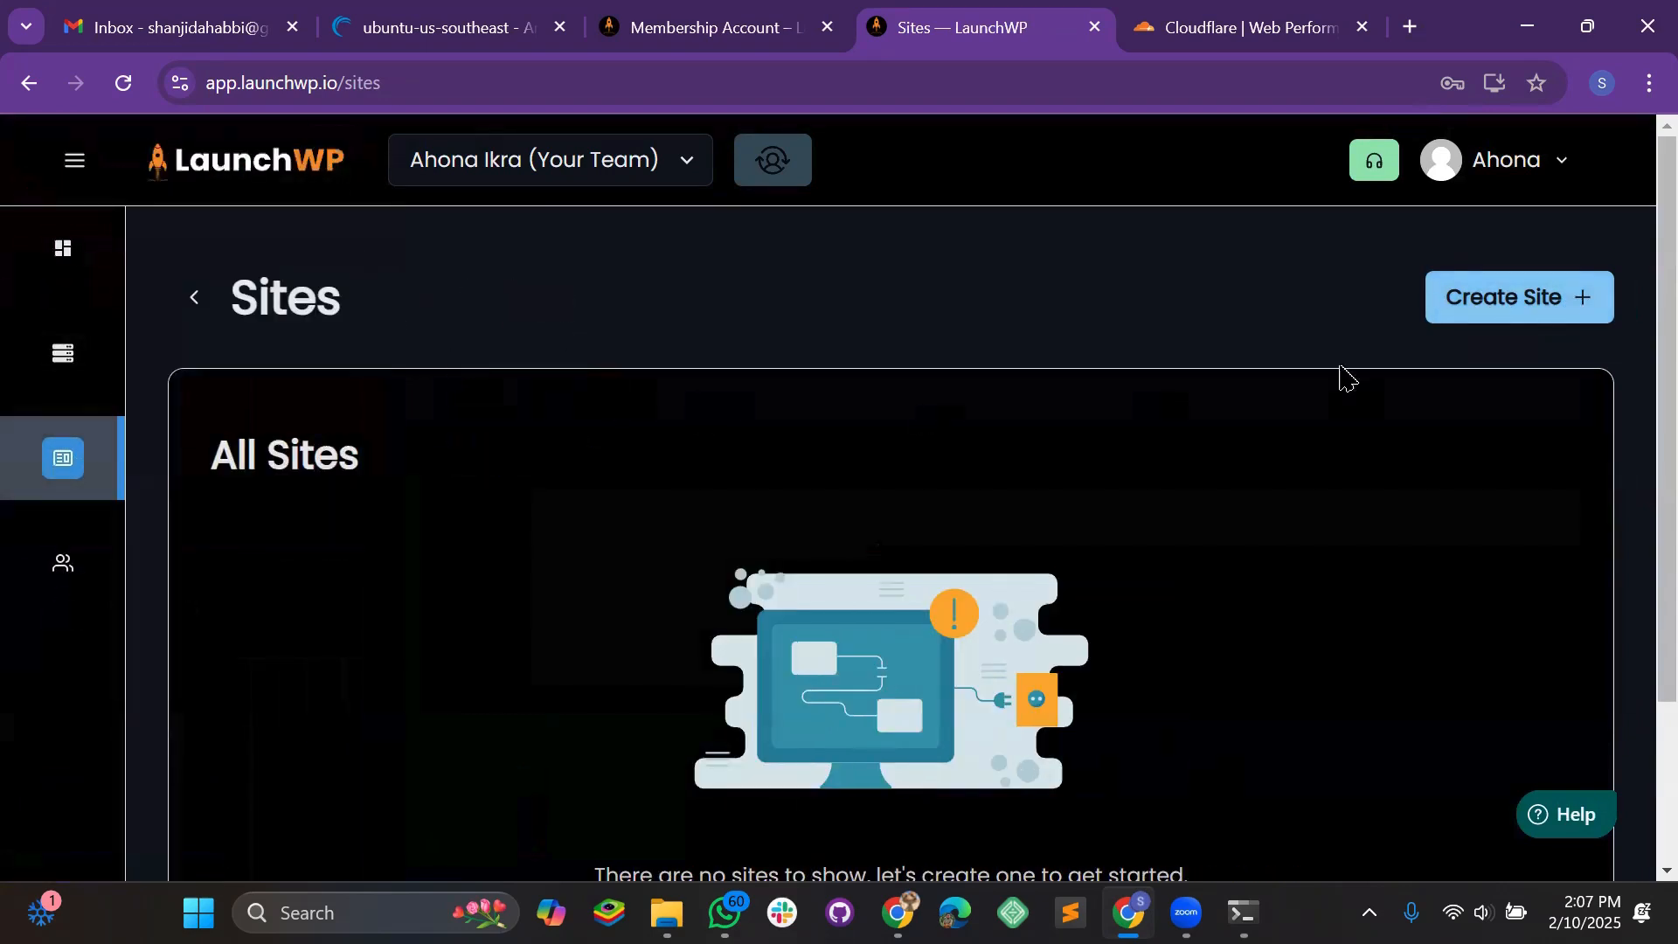
pyautogui.click(1553, 313)
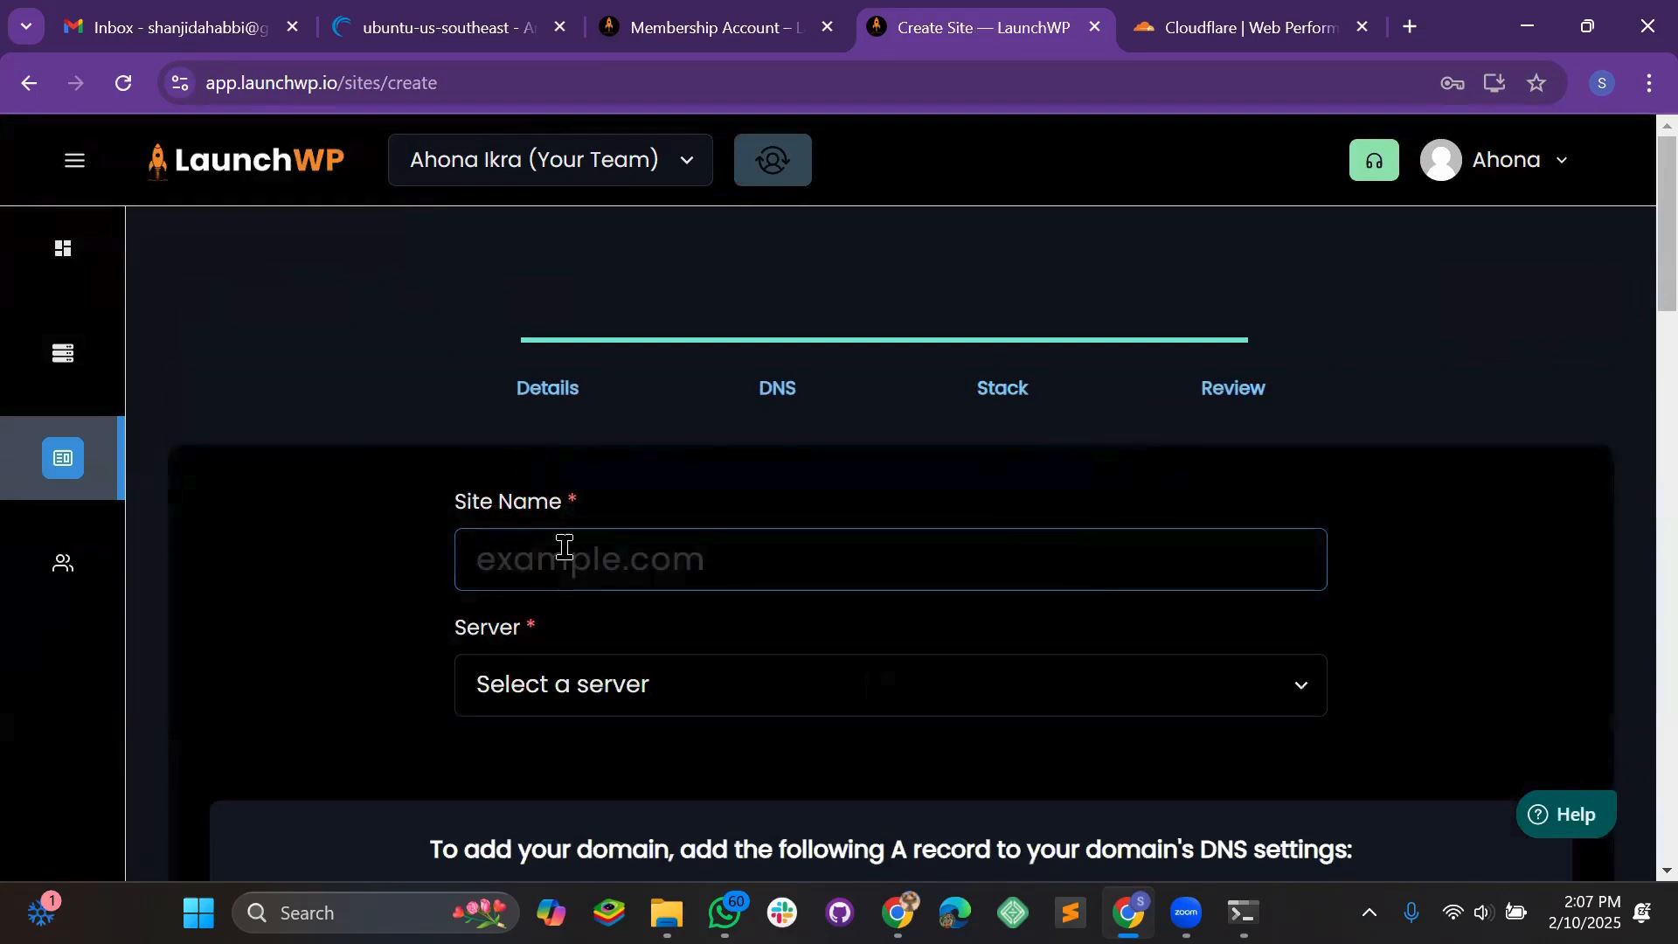
pyautogui.click(544, 557)
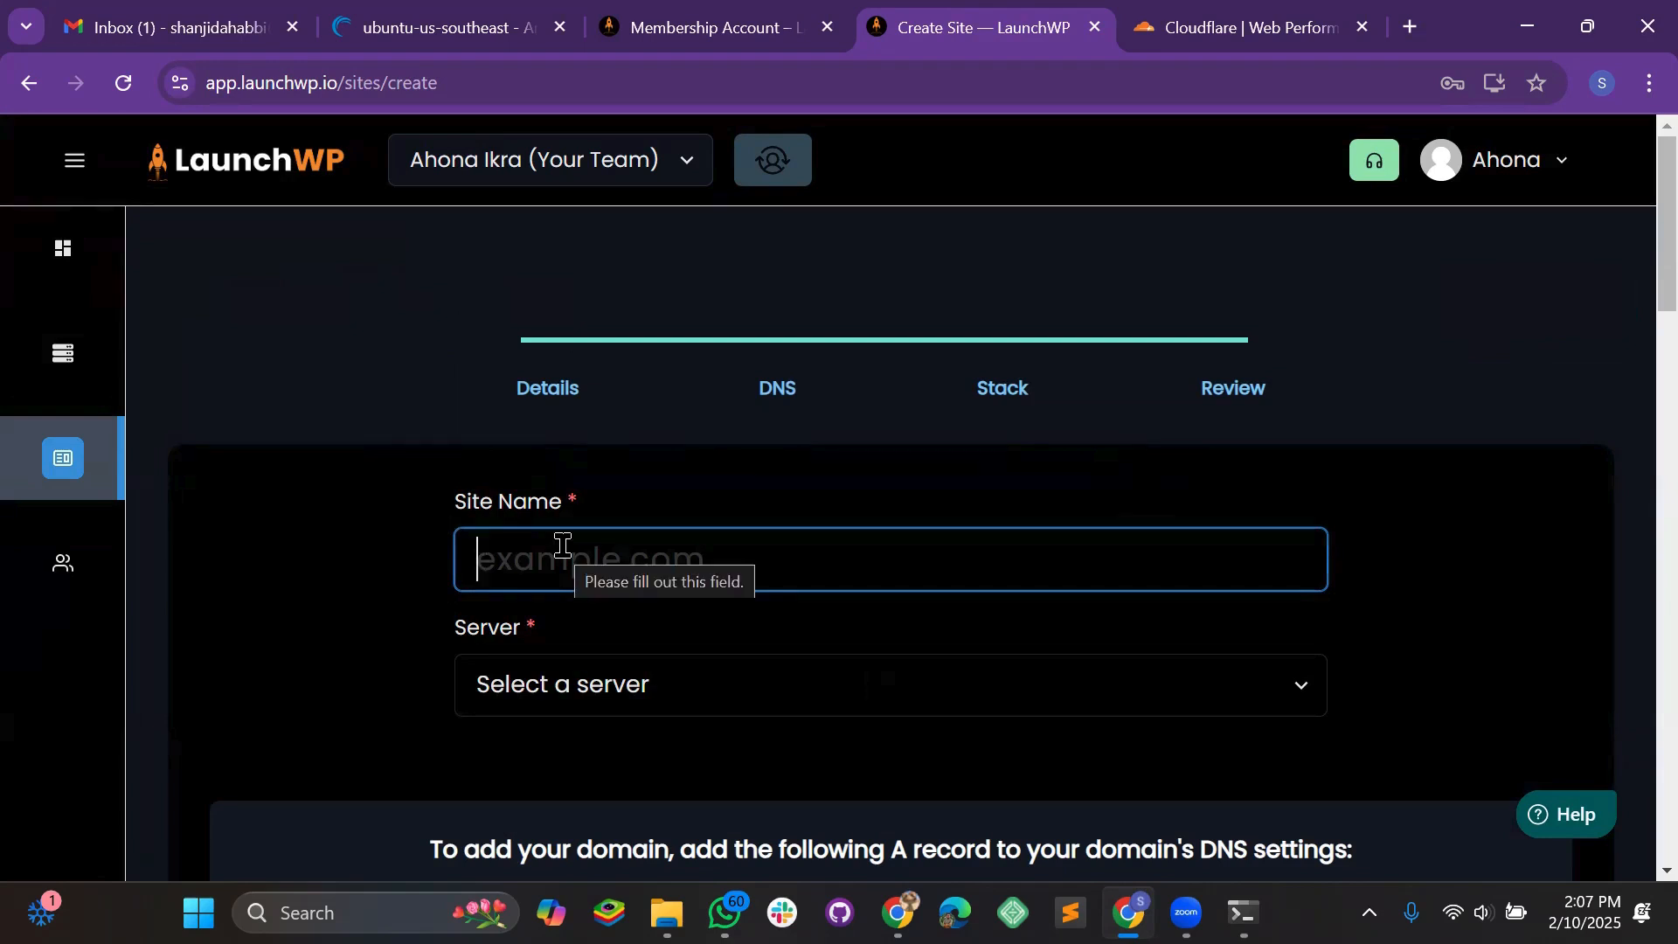
pyautogui.scroll(-1, 236, 517)
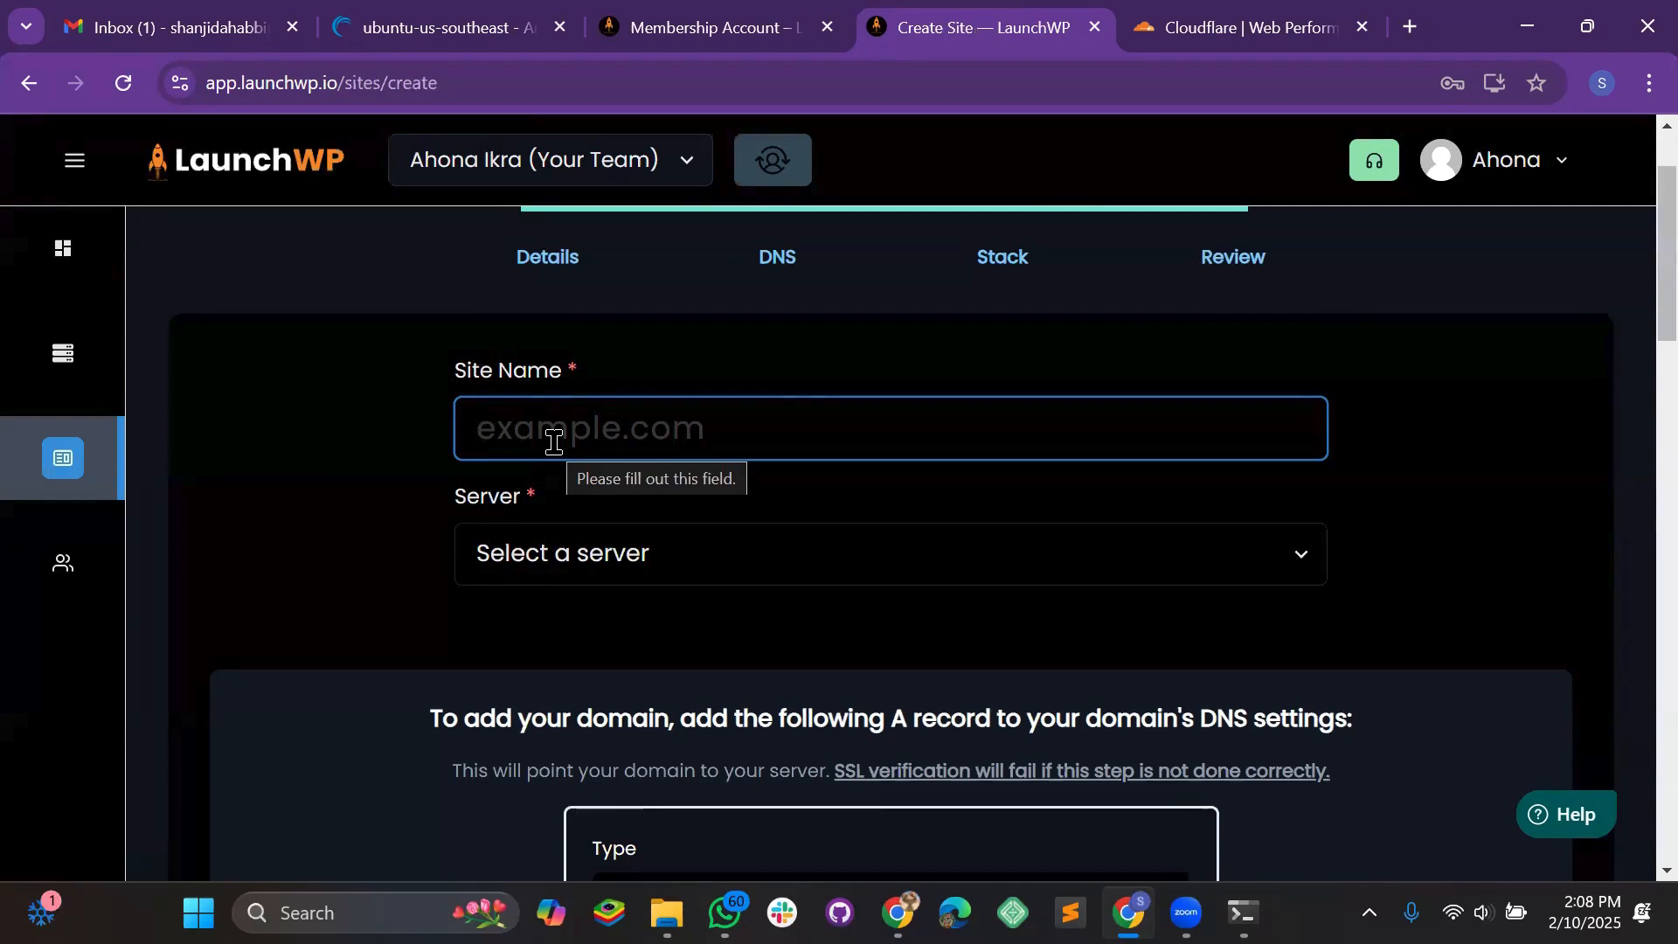
pyautogui.write('test3.ween')
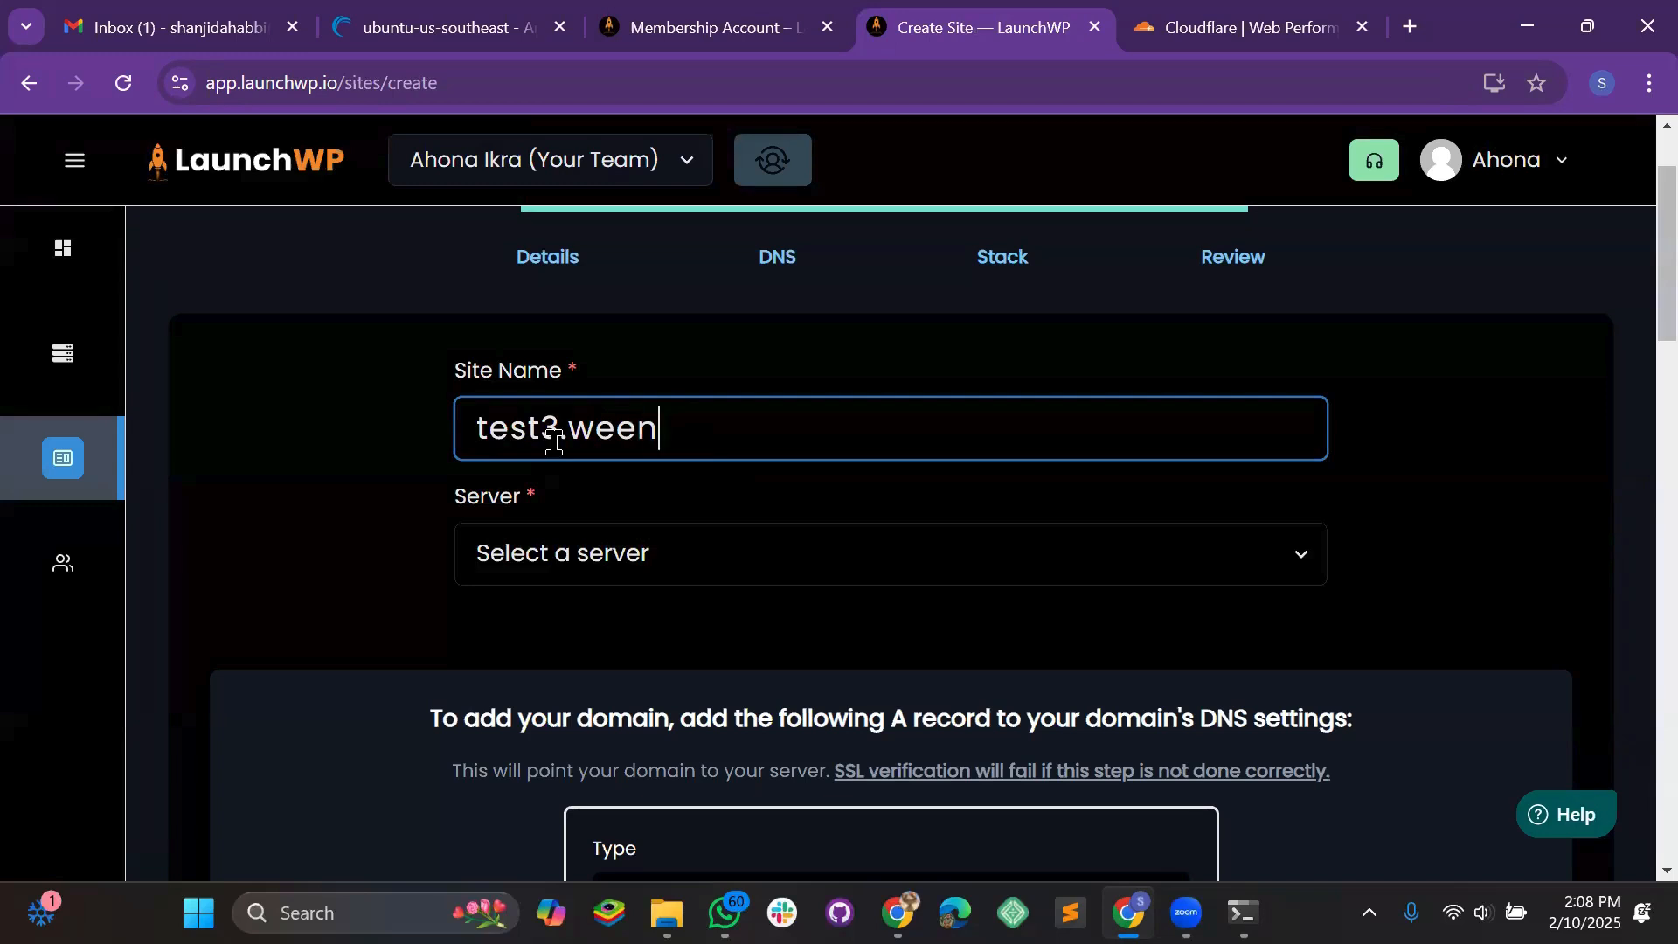
pyautogui.write('yjob.com')
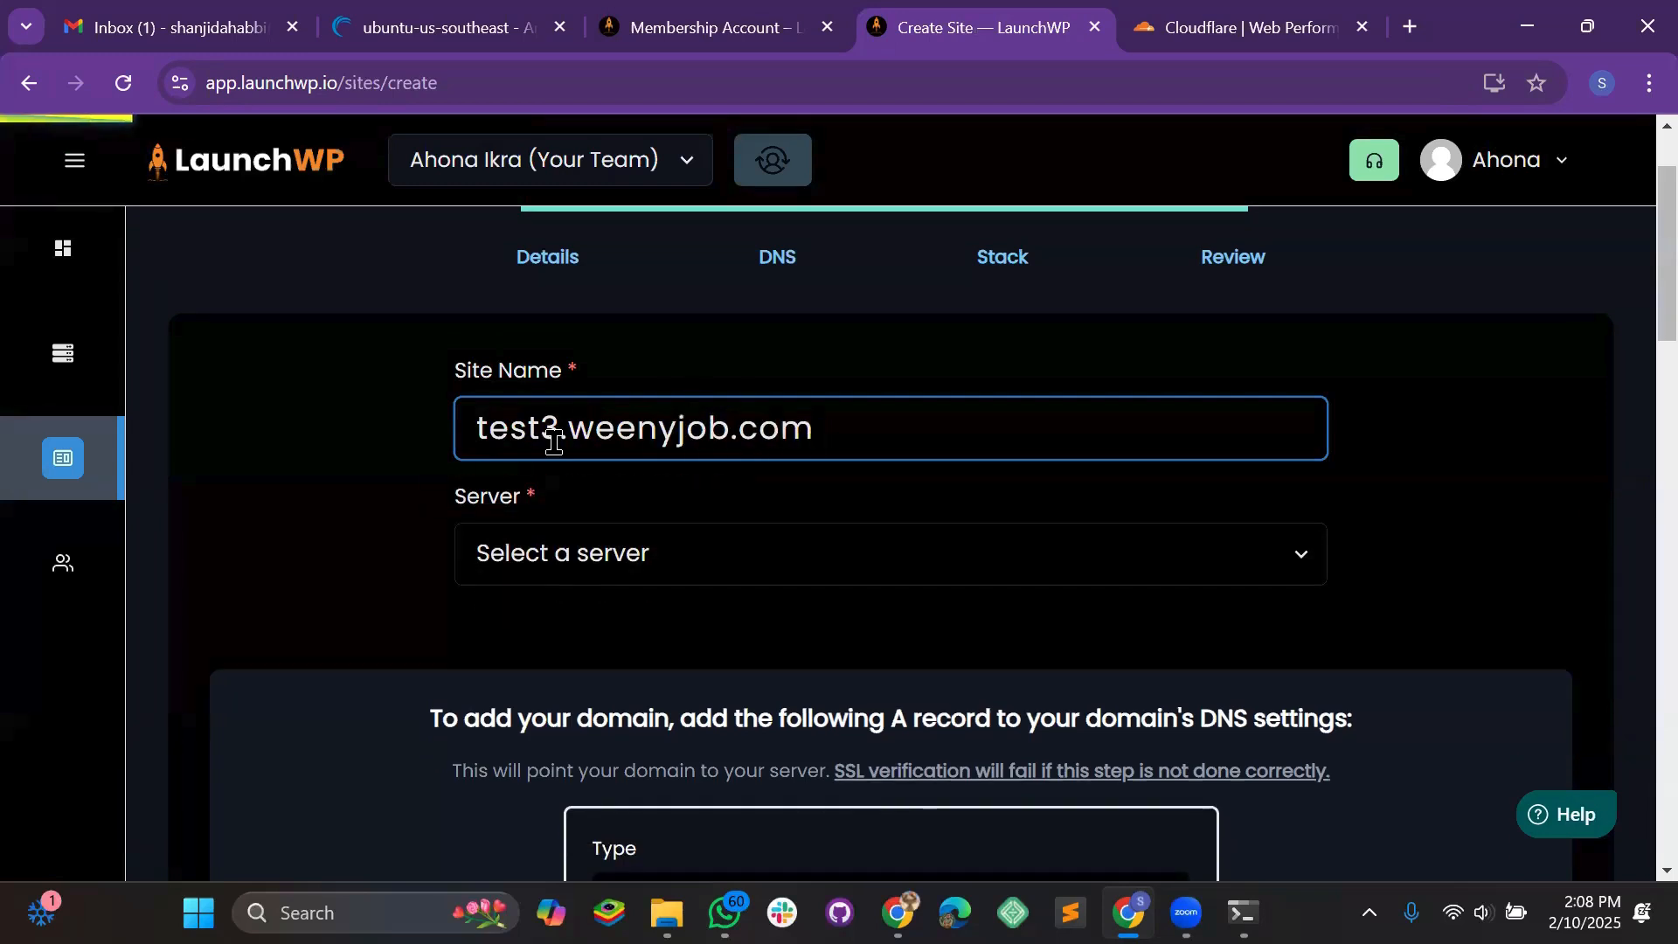
# Select the full test3.weenyjob.com name in the site name field
pyautogui.hotkey('ctrl', 'a')
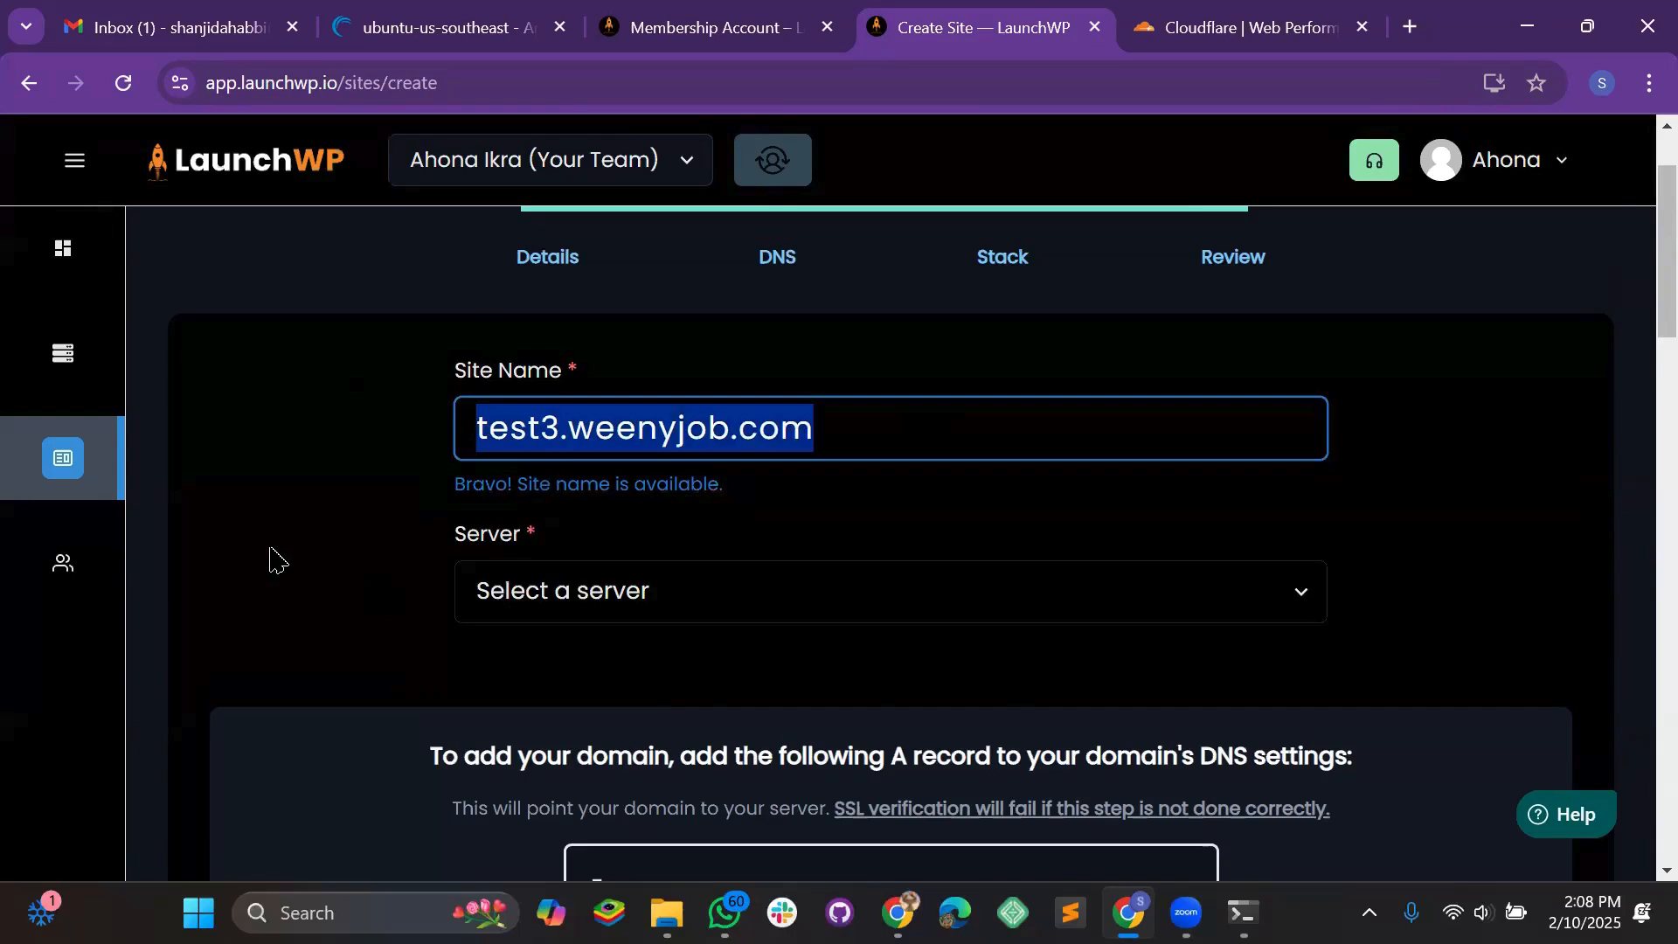
pyautogui.scroll(-1, 449, 521)
pyautogui.scroll(1, 612, 450)
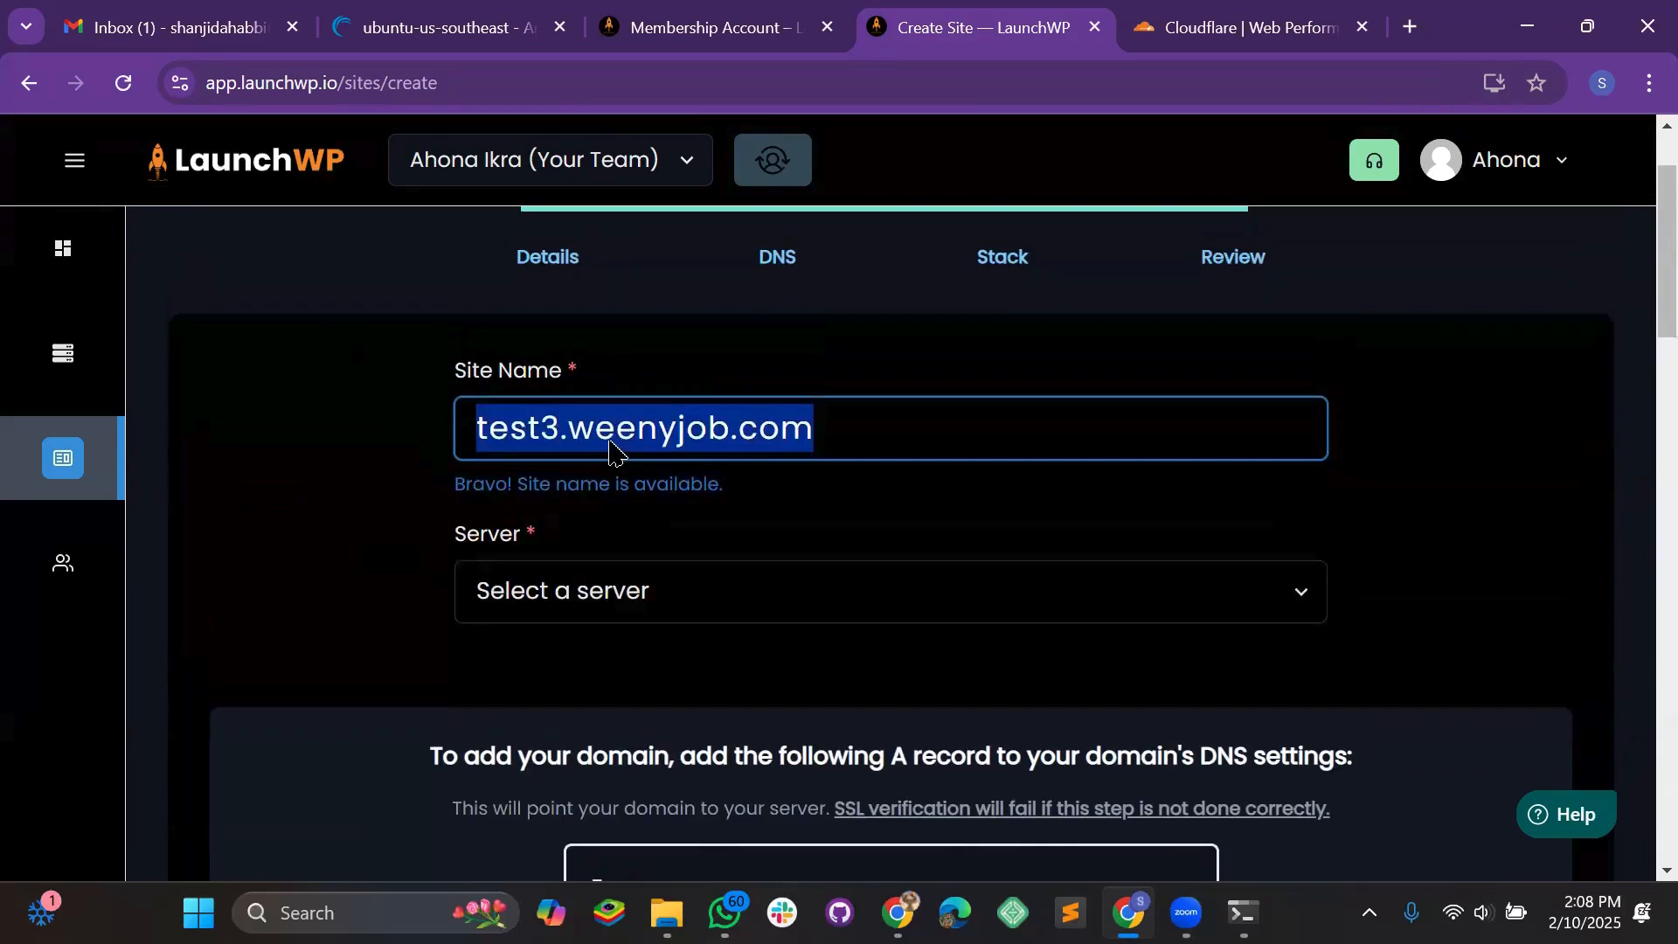
pyautogui.doubleClick(523, 429)
pyautogui.moveTo(900, 416); pyautogui.dragTo(376, 431)
pyautogui.moveTo(918, 431); pyautogui.dragTo(375, 404)
pyautogui.scroll(-1, 603, 529)
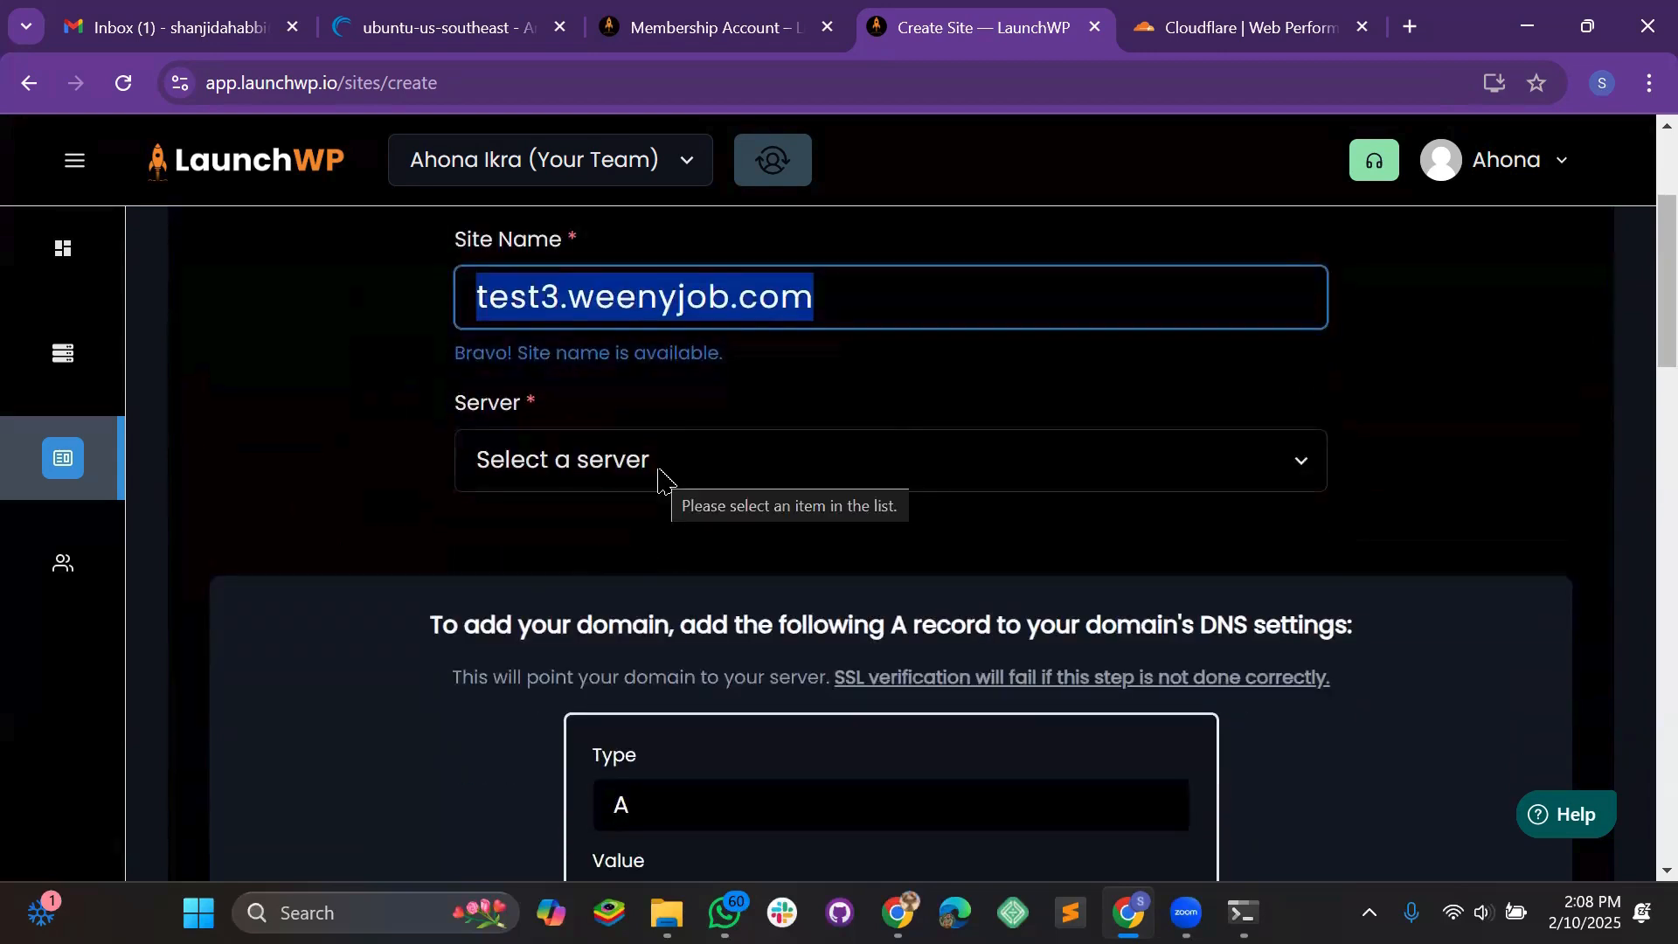
# Choose server Linode 1 (23.92.28.243) and copy the A record value 23.92.28.243
pyautogui.click(551, 466)
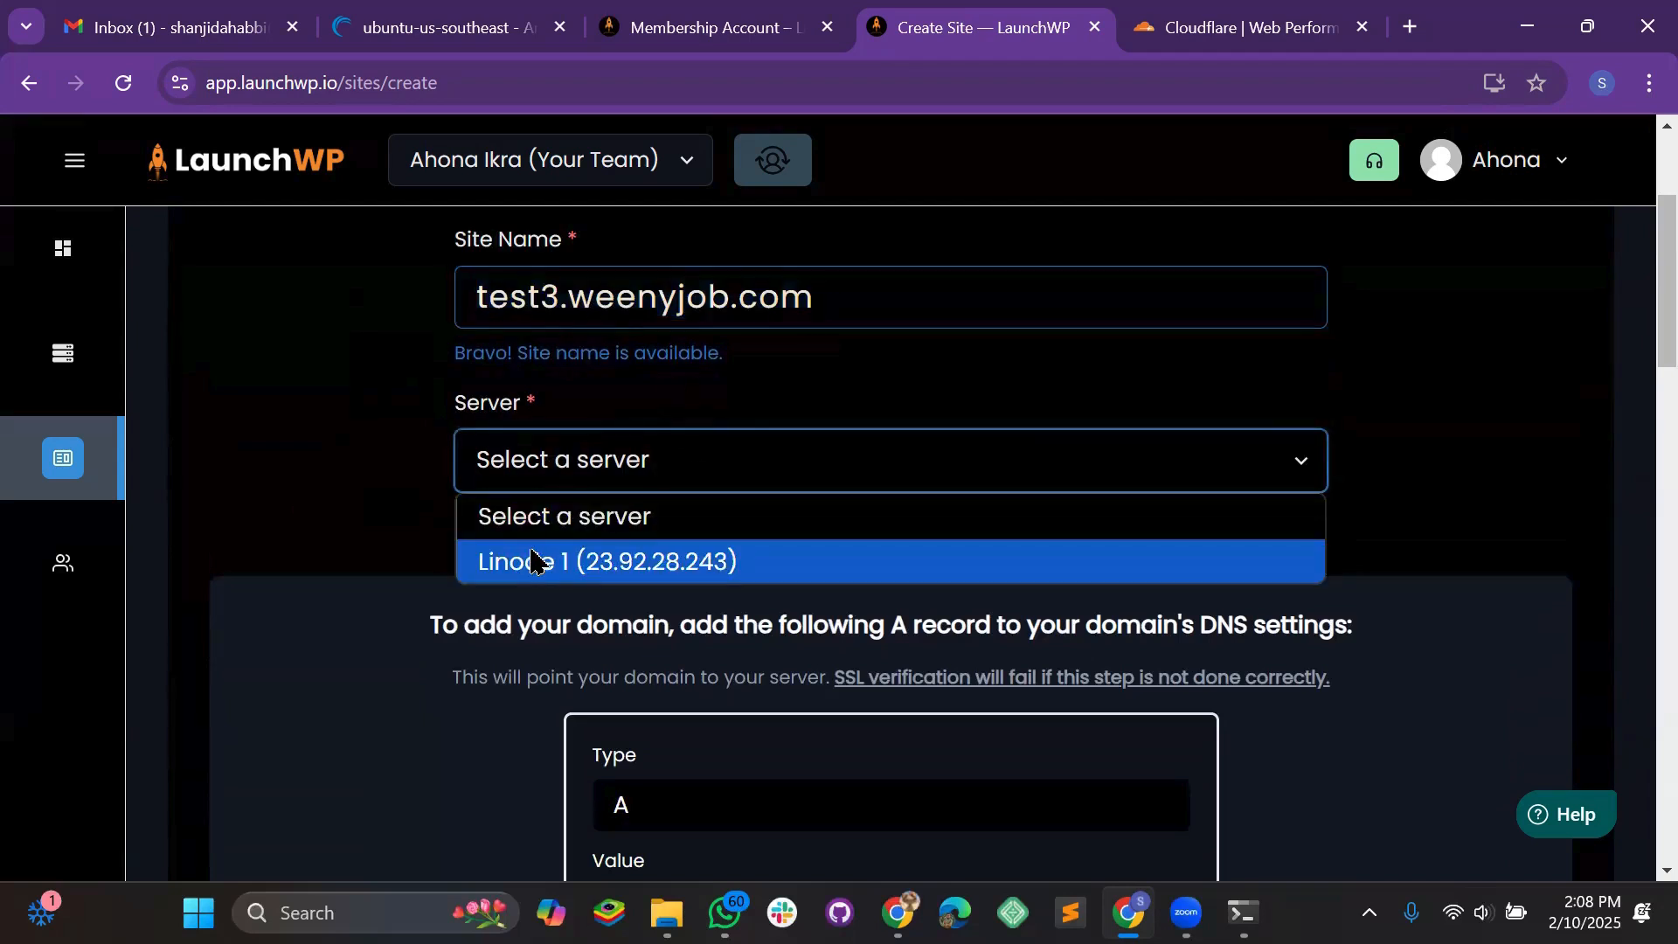
pyautogui.click(532, 561)
pyautogui.scroll(-2, 726, 516)
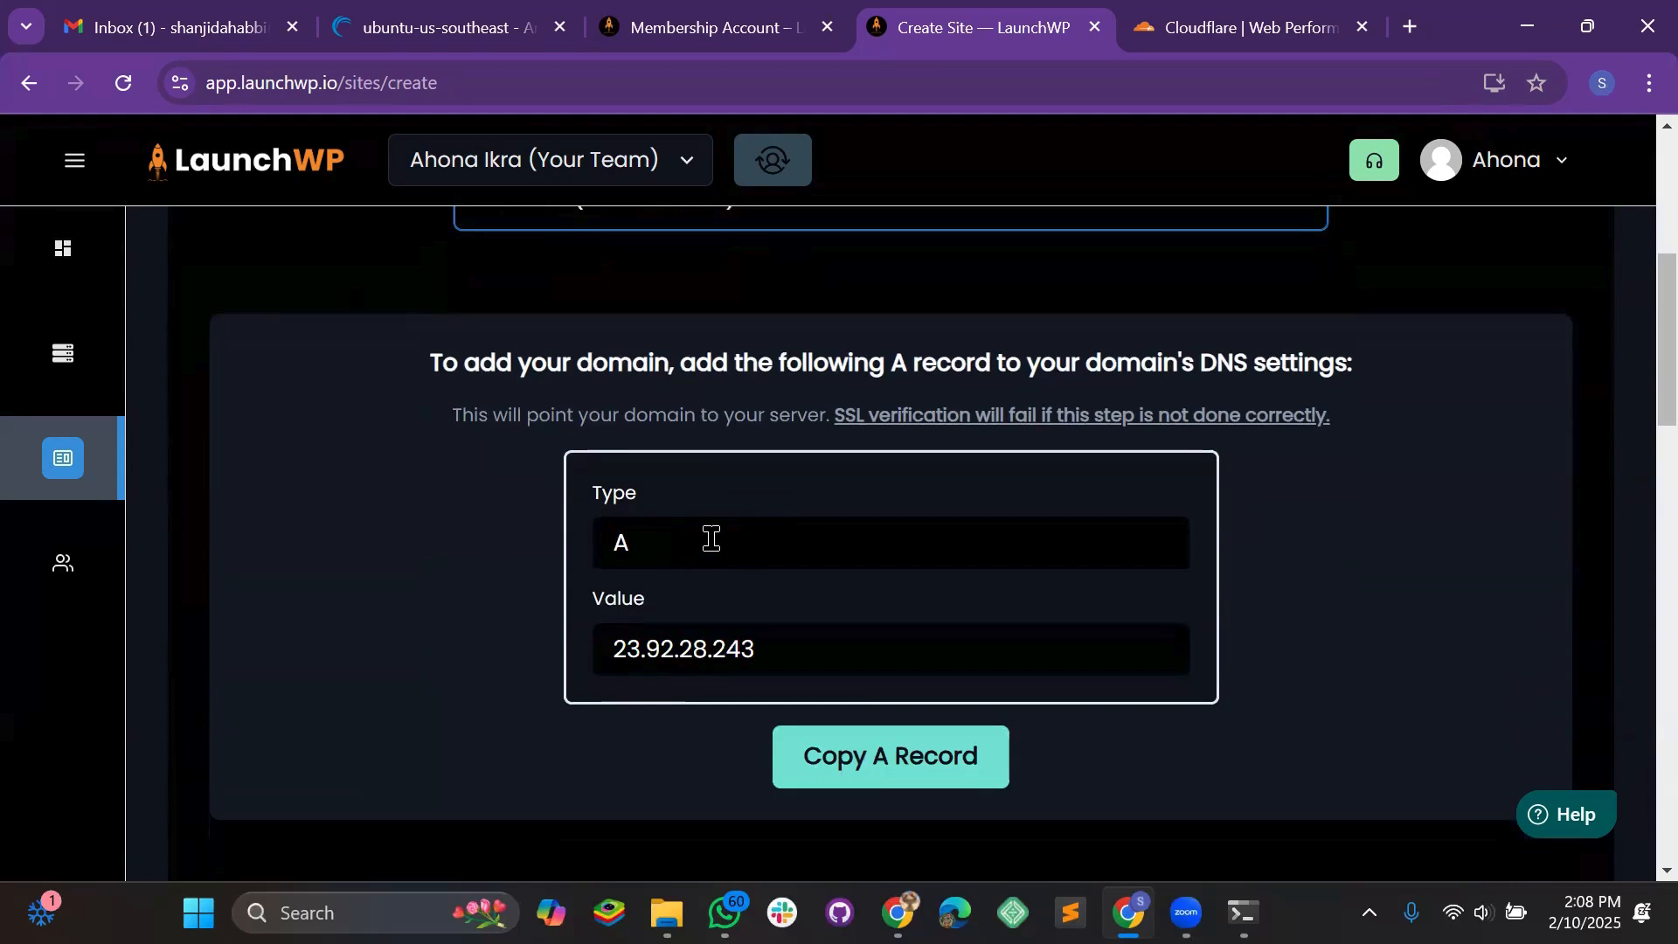
pyautogui.moveTo(666, 547); pyautogui.dragTo(581, 562)
pyautogui.click(556, 563)
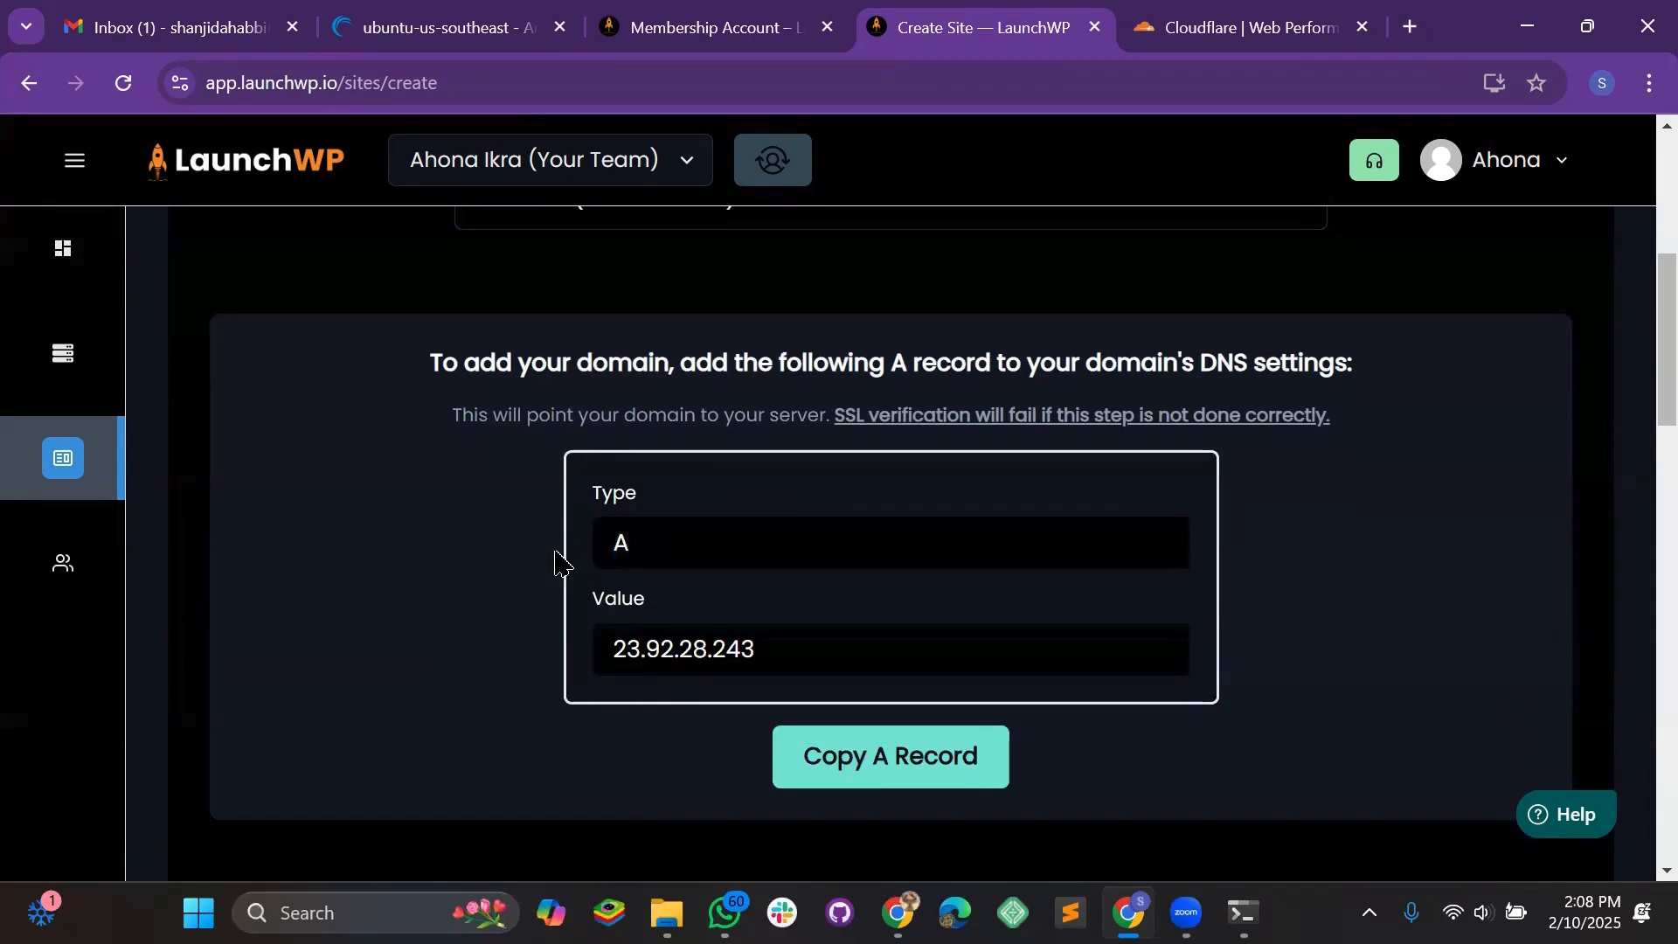
pyautogui.scroll(-1, 699, 642)
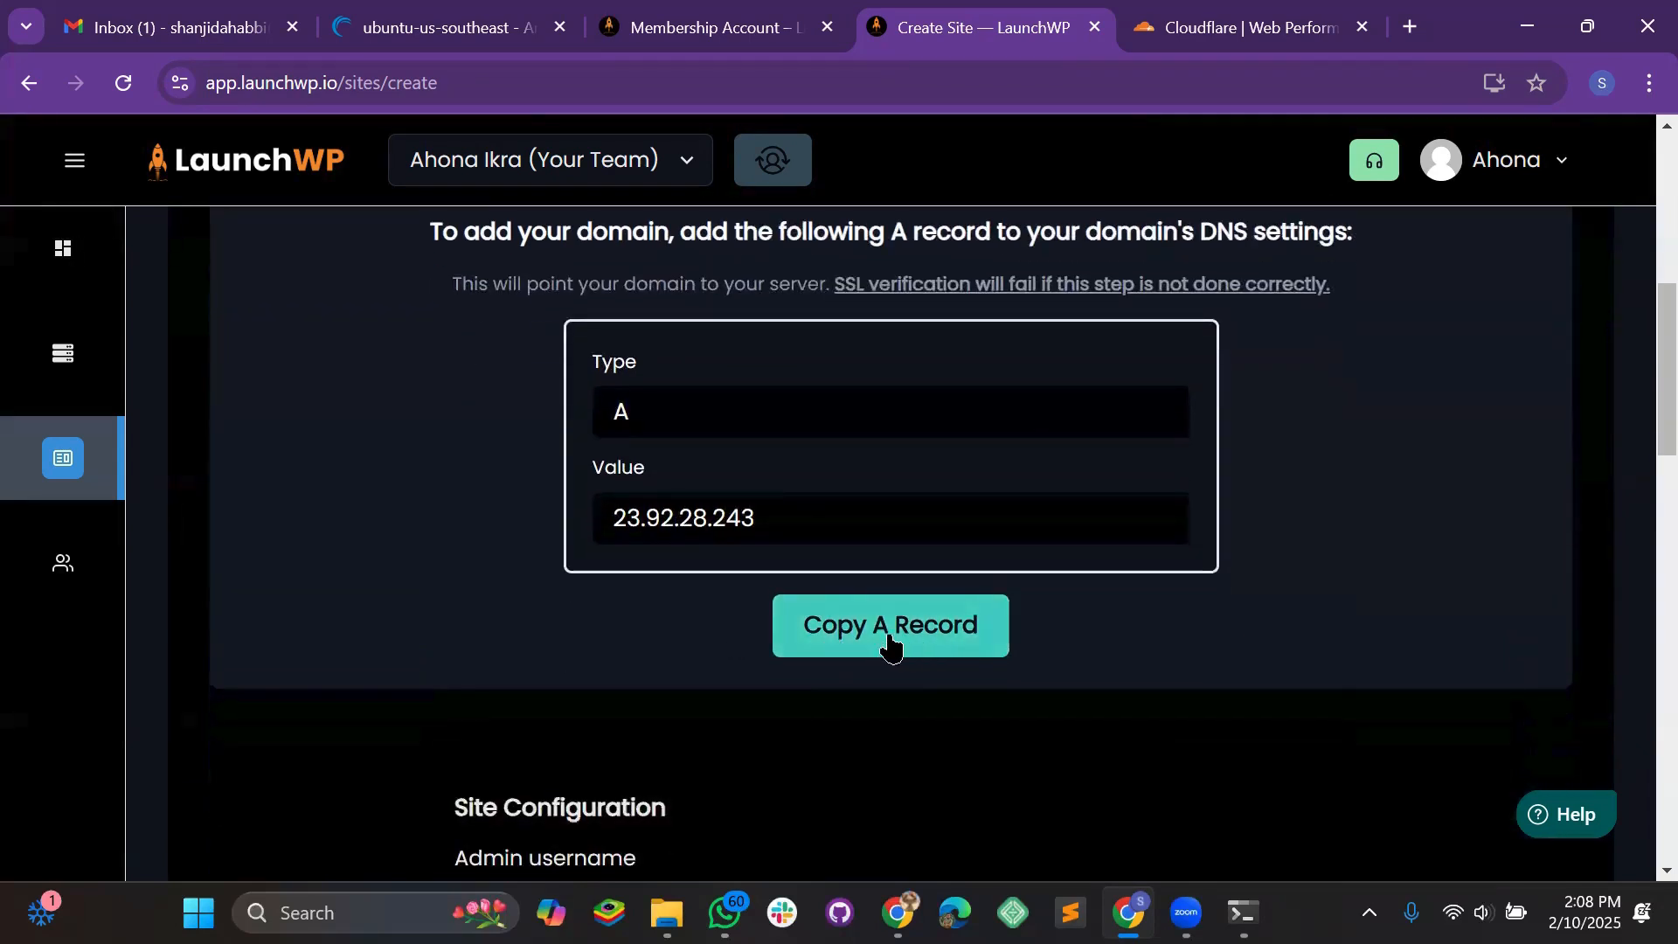
pyautogui.click(888, 644)
# Open the weenyjob.com DNS records in Cloudflare and start a new record
pyautogui.click(1209, 33)
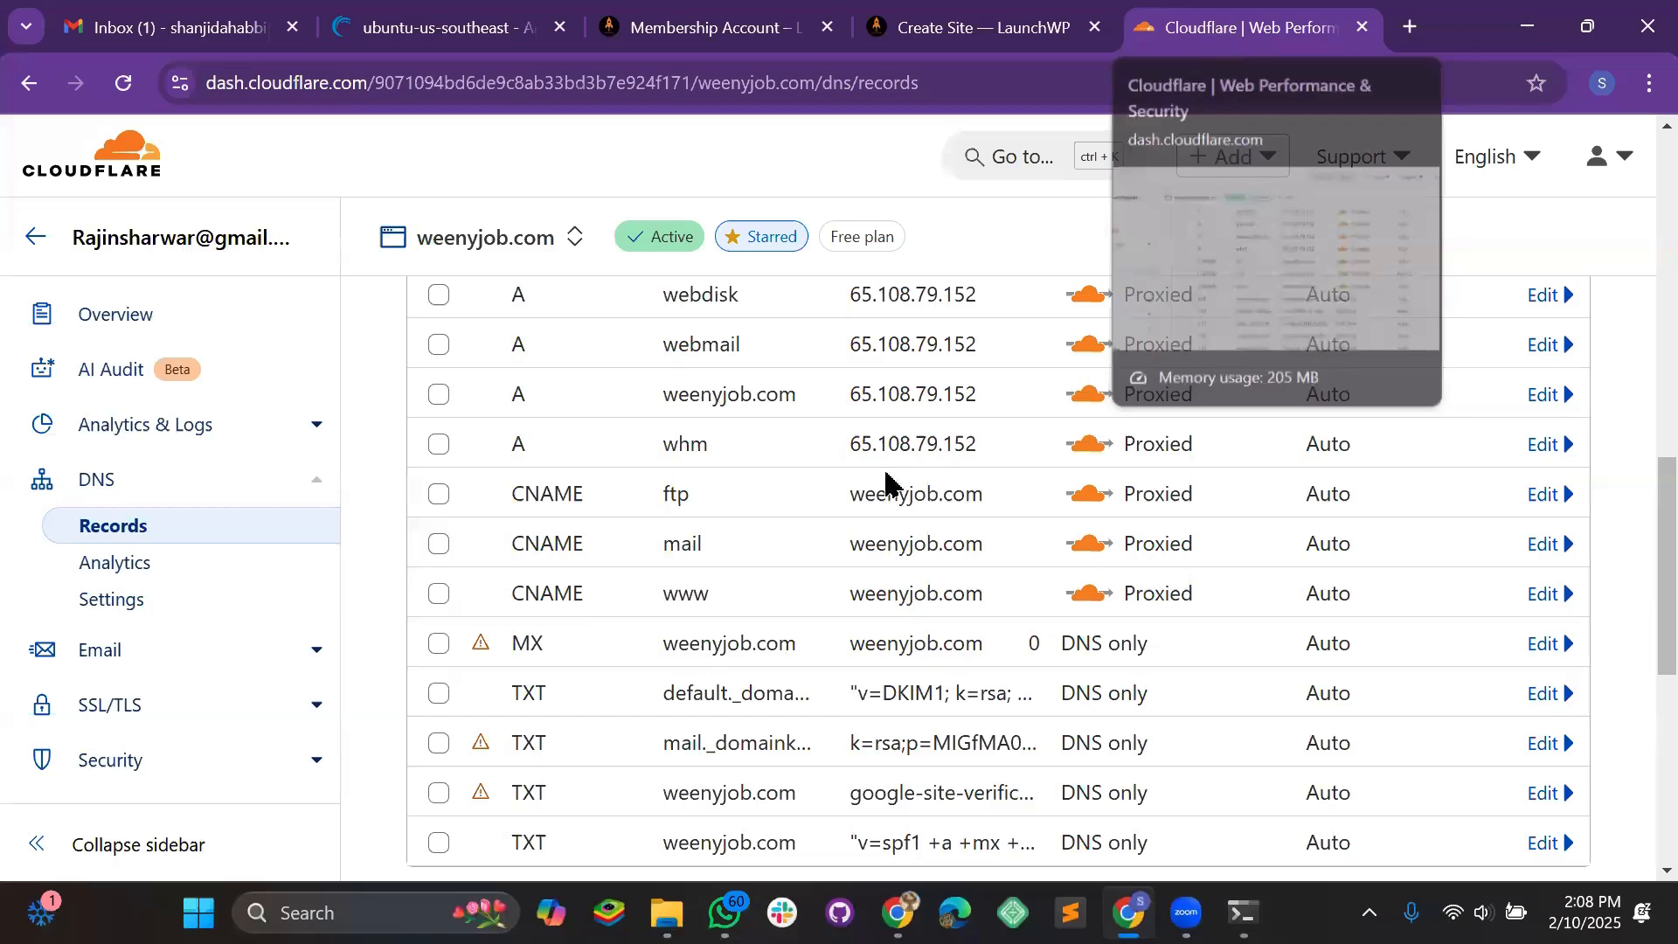
pyautogui.scroll(10, 787, 525)
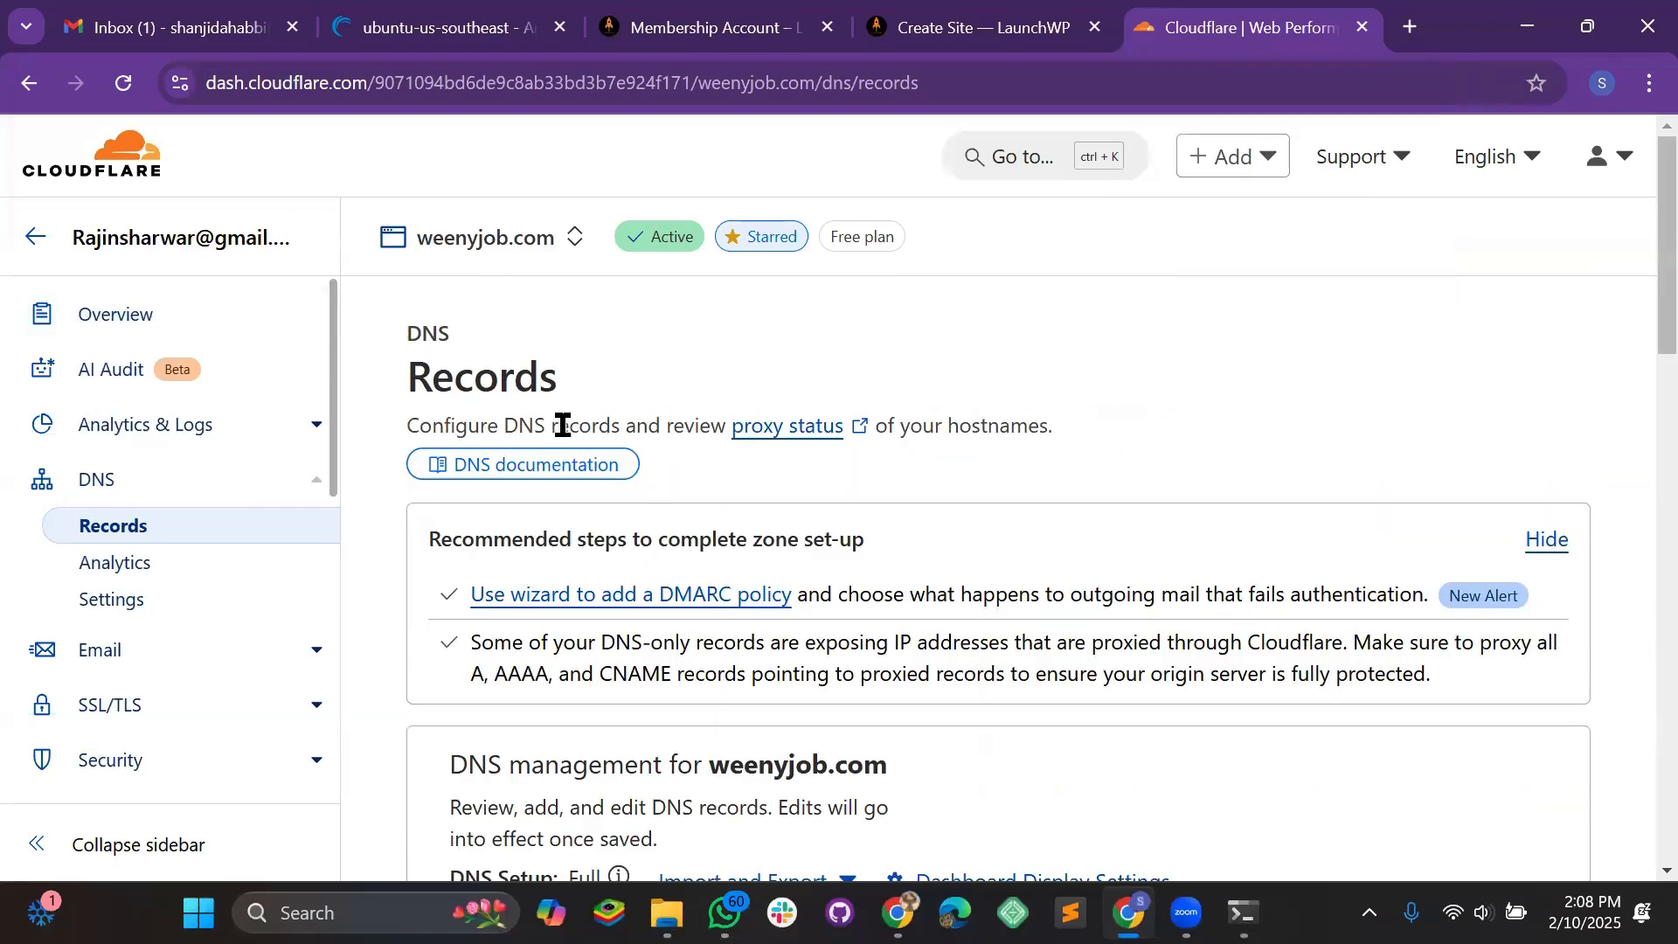
pyautogui.scroll(-1, 651, 474)
pyautogui.scroll(-2, 651, 474)
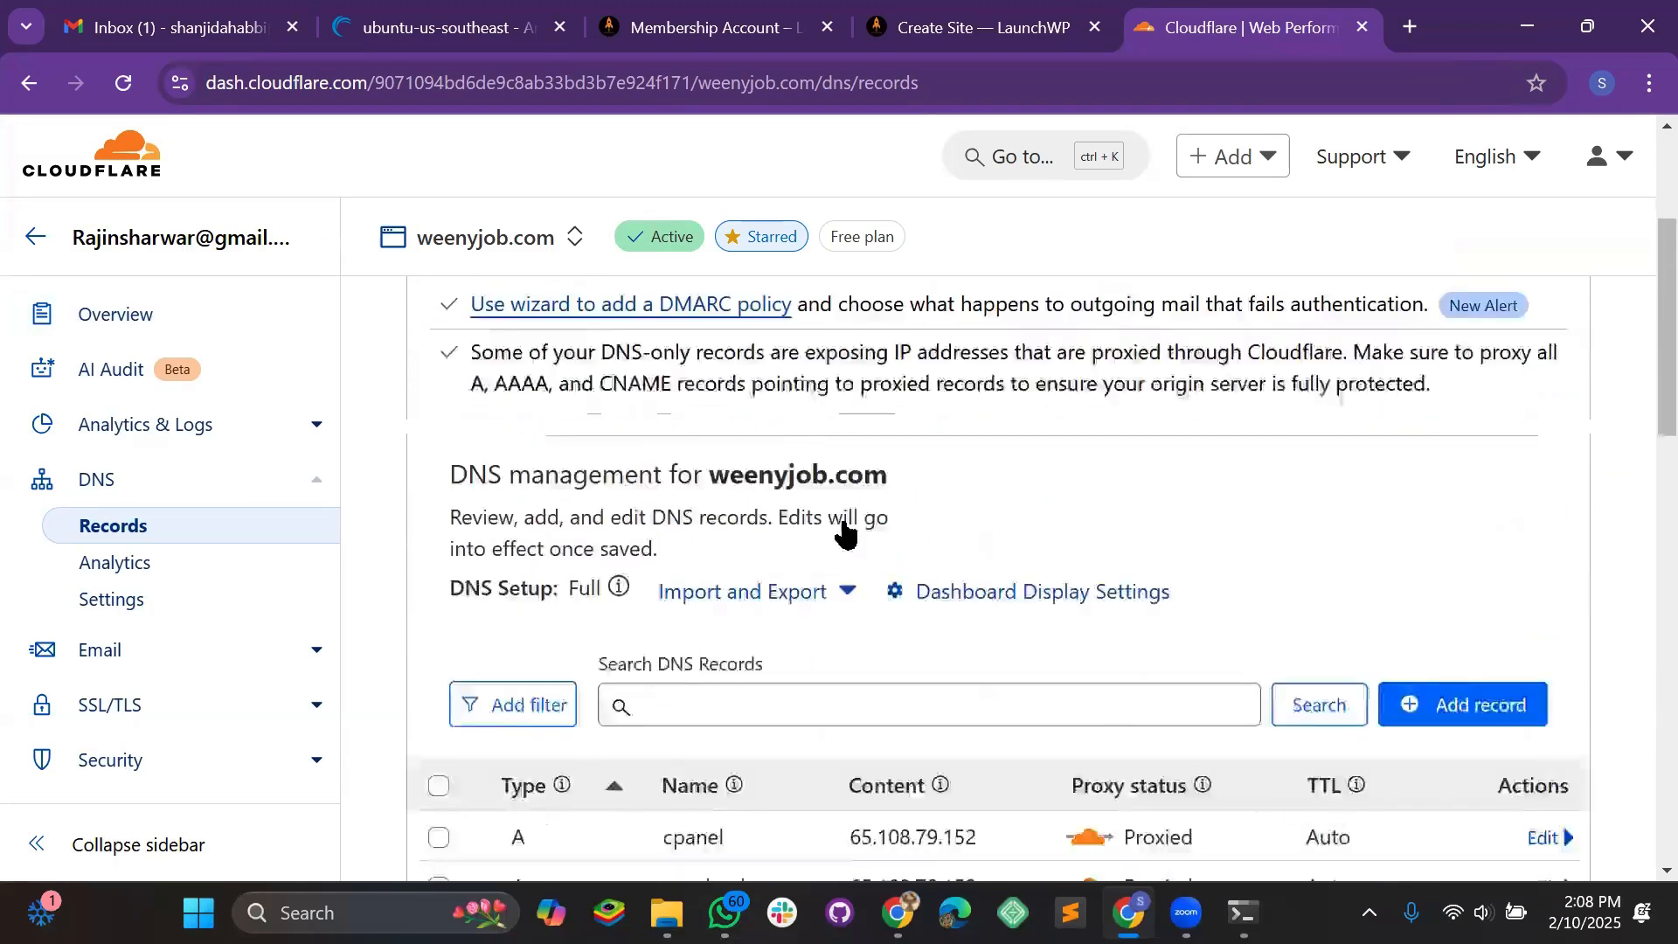
pyautogui.click(1484, 616)
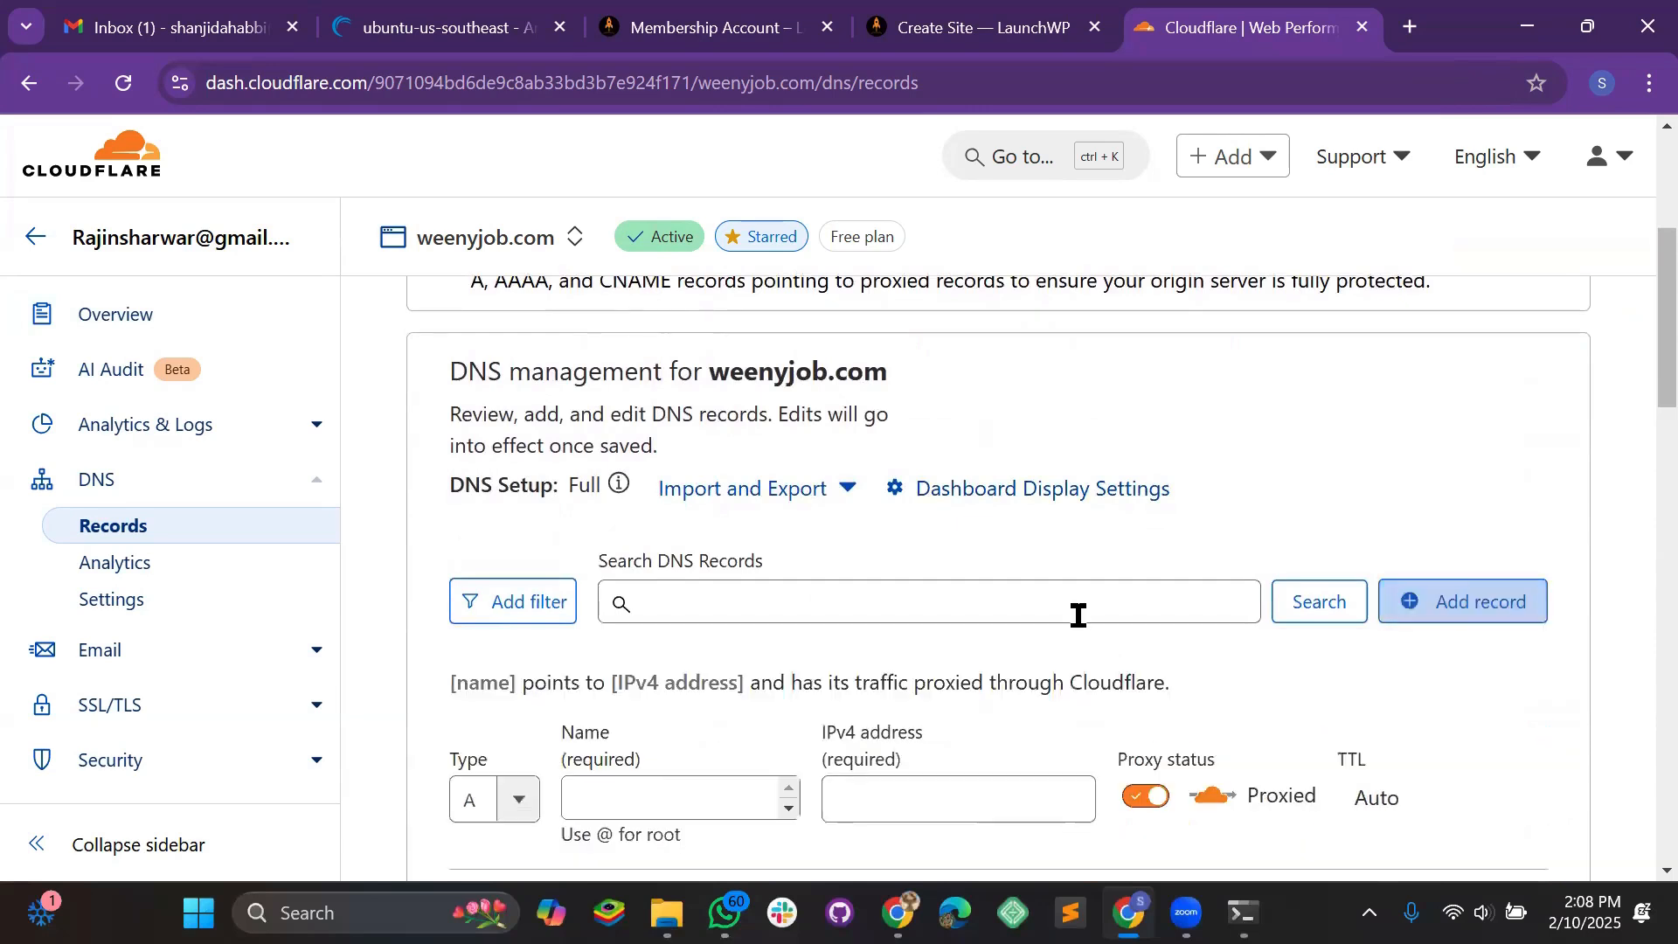
pyautogui.scroll(-2, 846, 574)
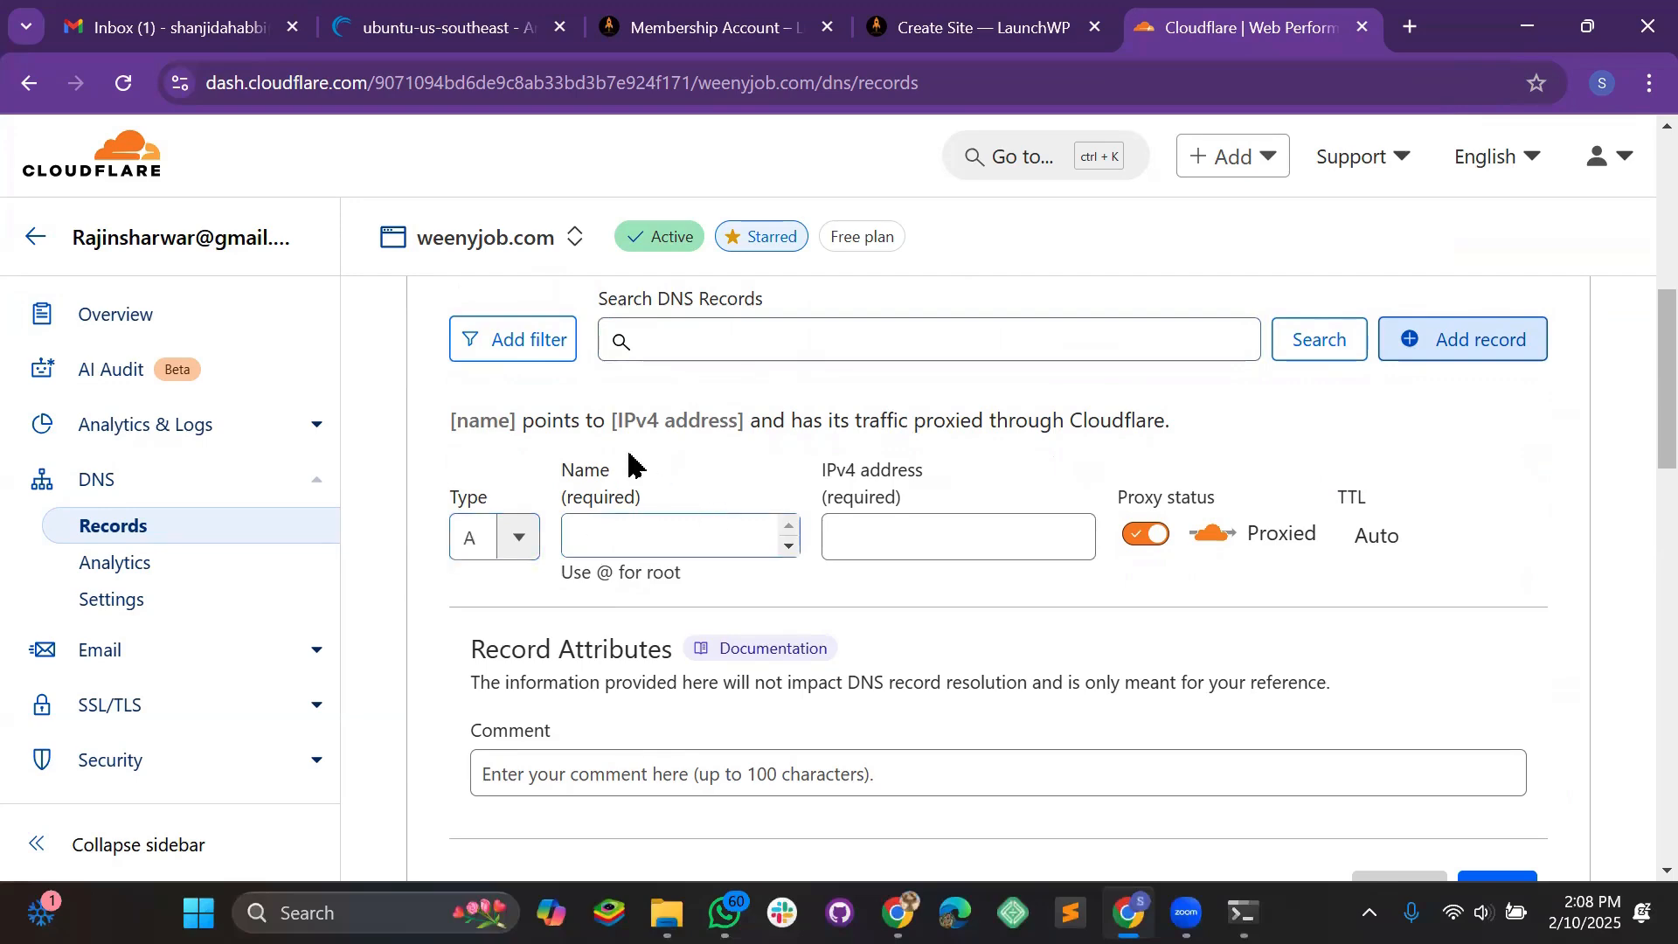
# Enter test3 as the new DNS record's name
pyautogui.click(651, 540)
pyautogui.write('test3')
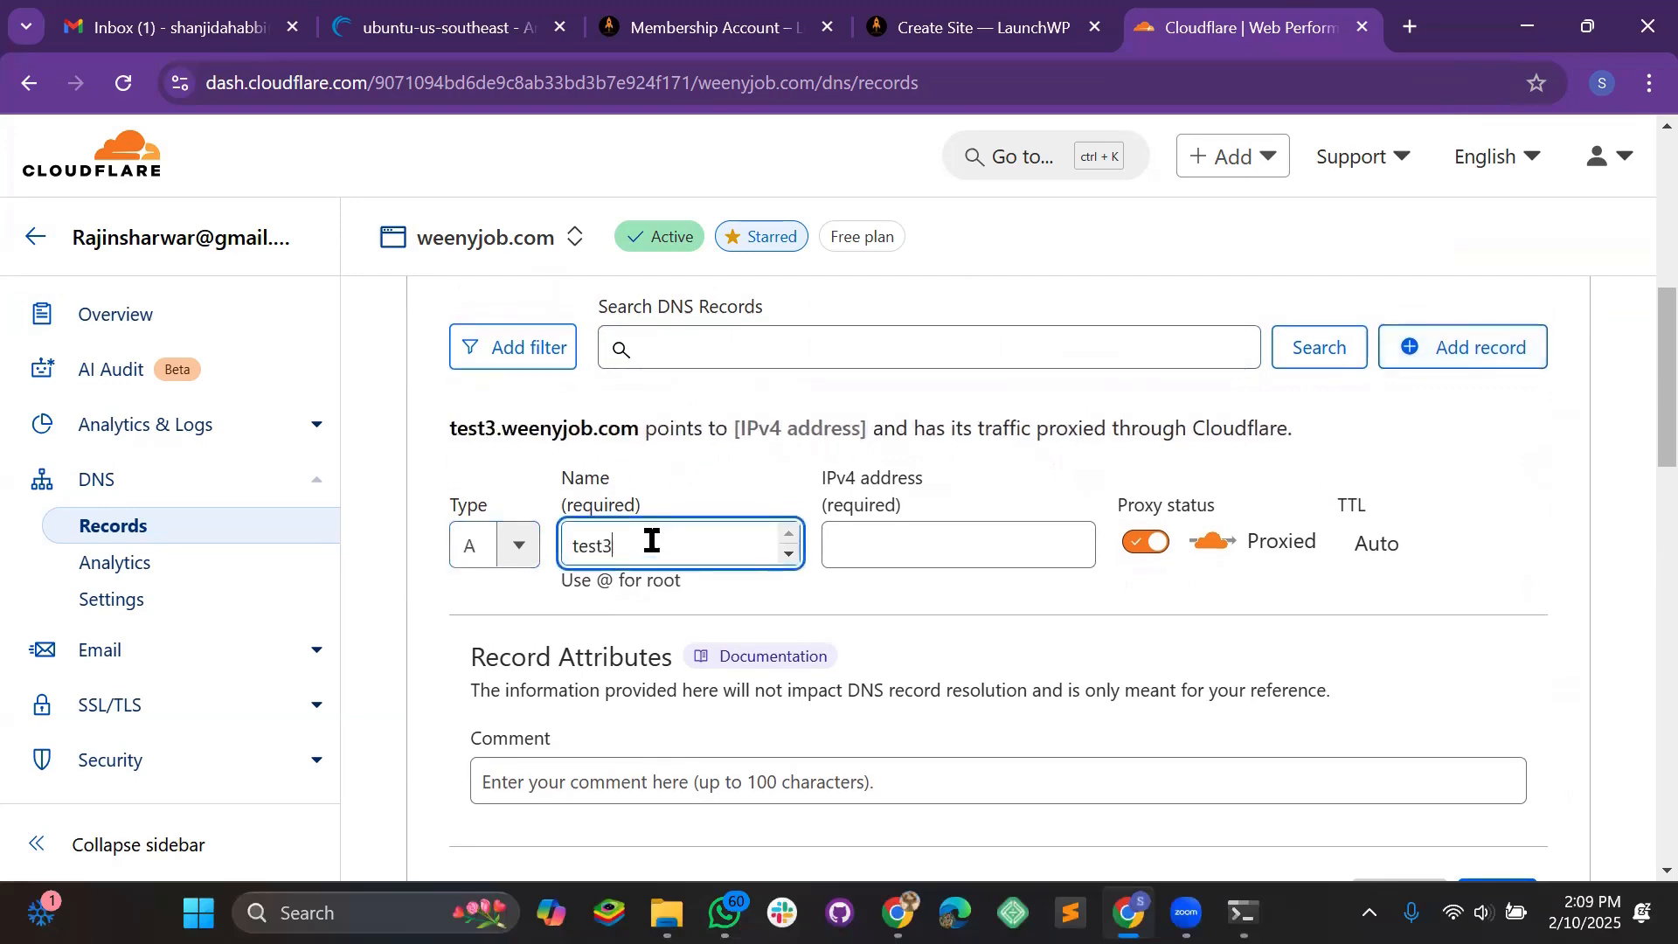
pyautogui.scroll(2, 577, 567)
pyautogui.scroll(-2, 577, 566)
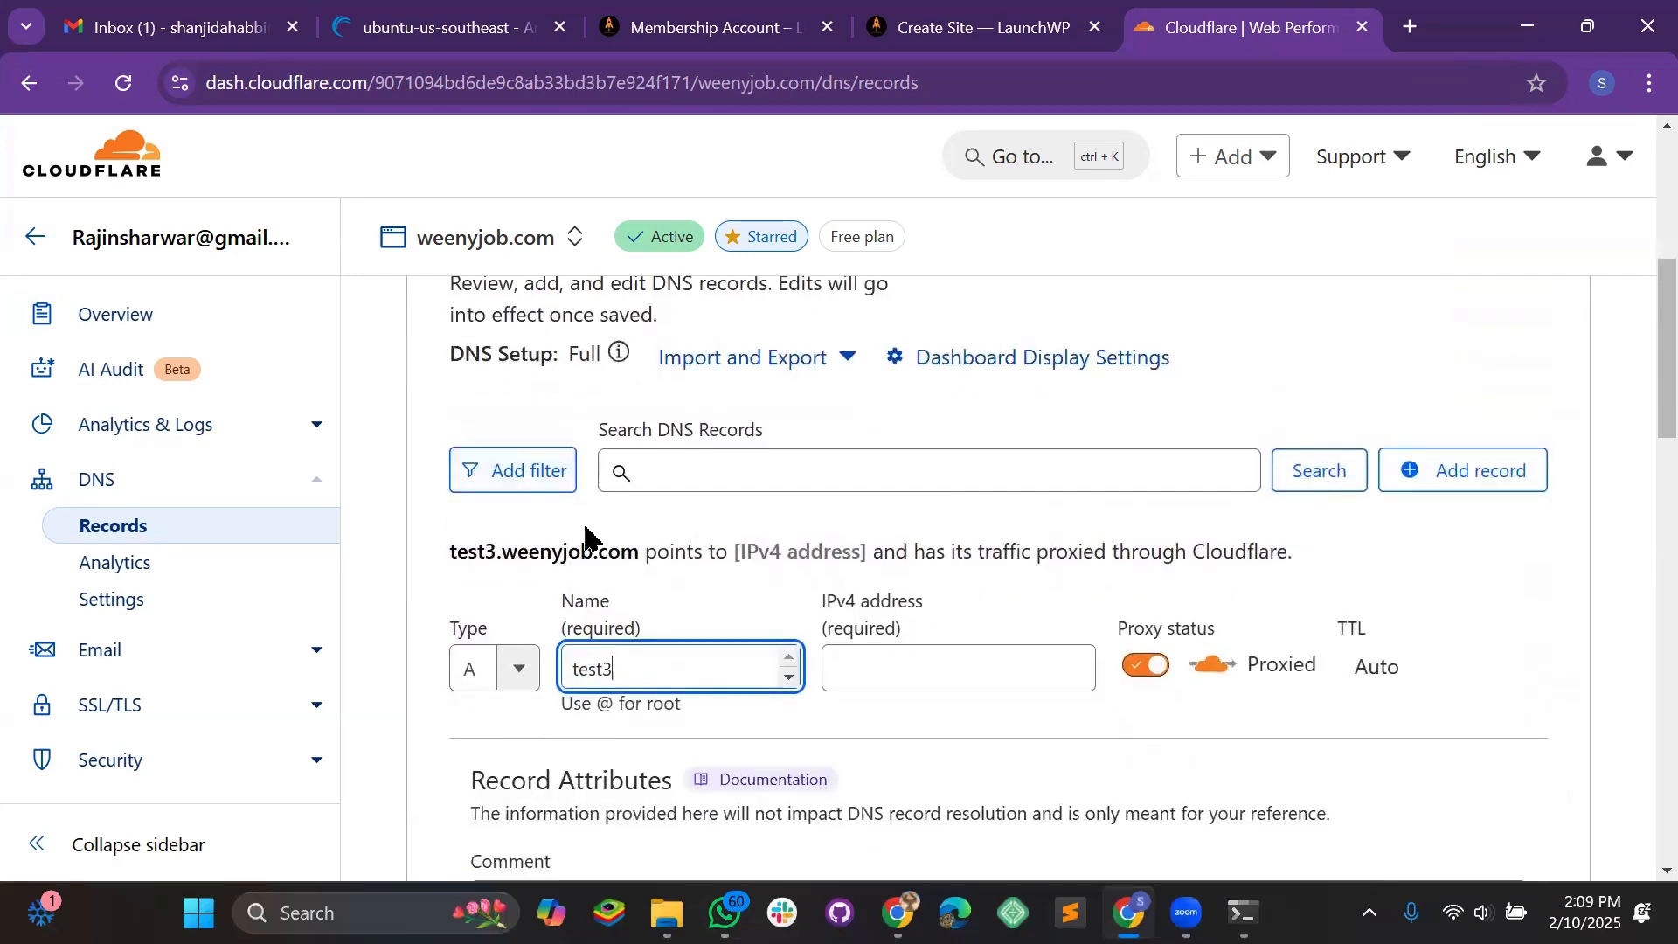
pyautogui.doubleClick(461, 420)
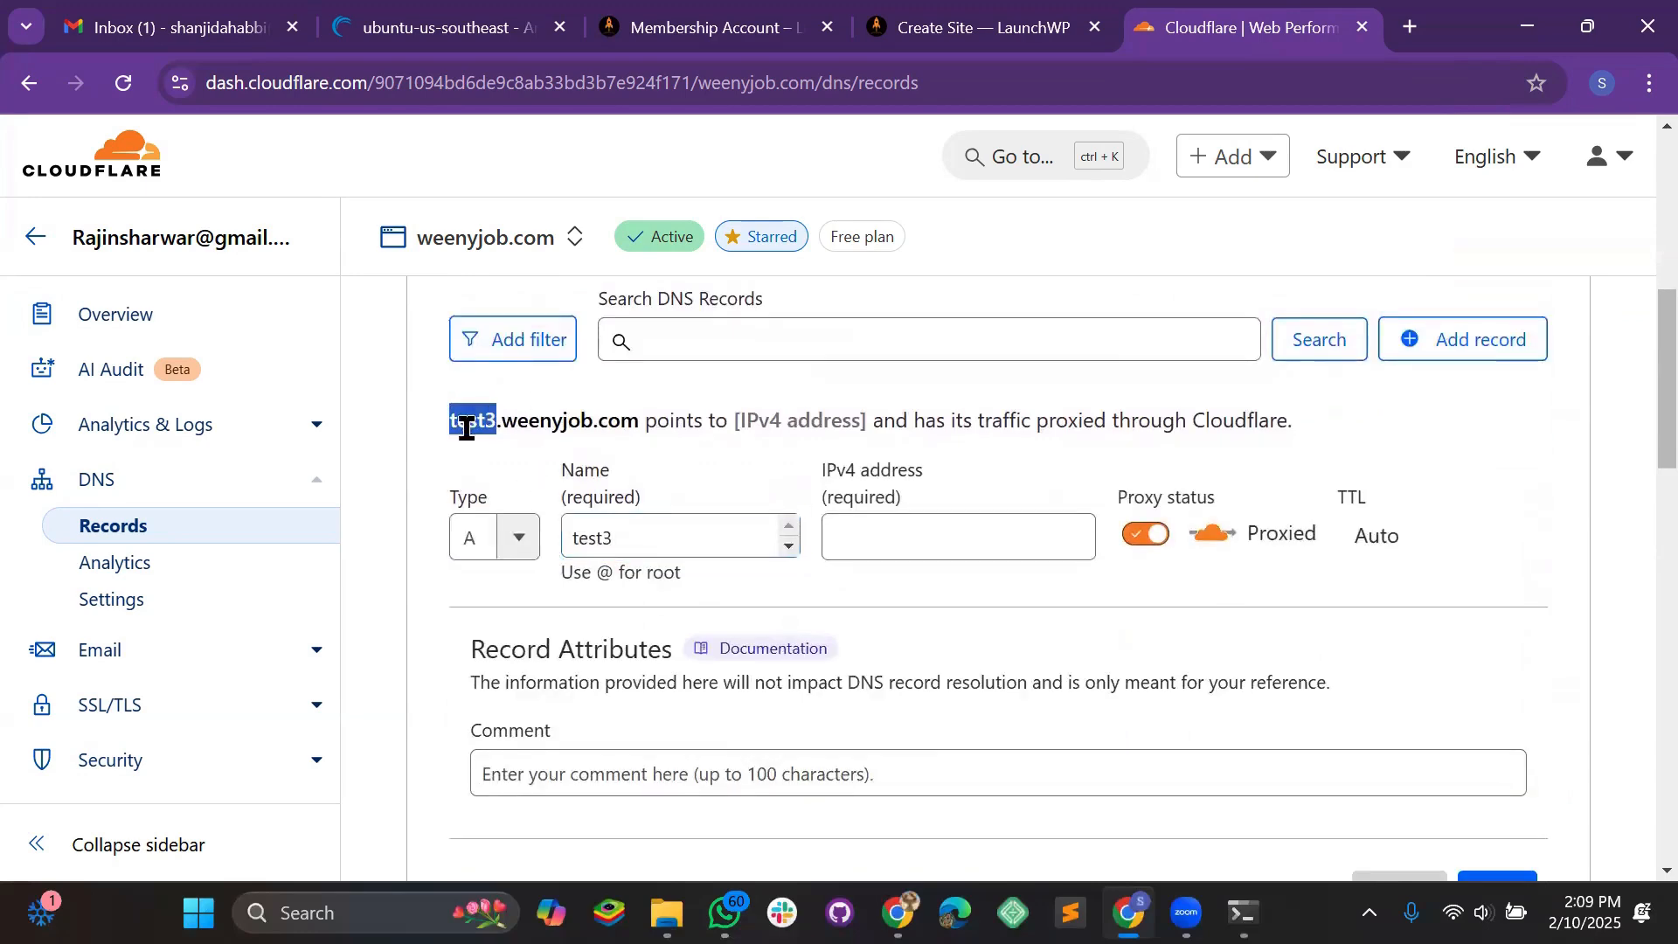
pyautogui.click(659, 526)
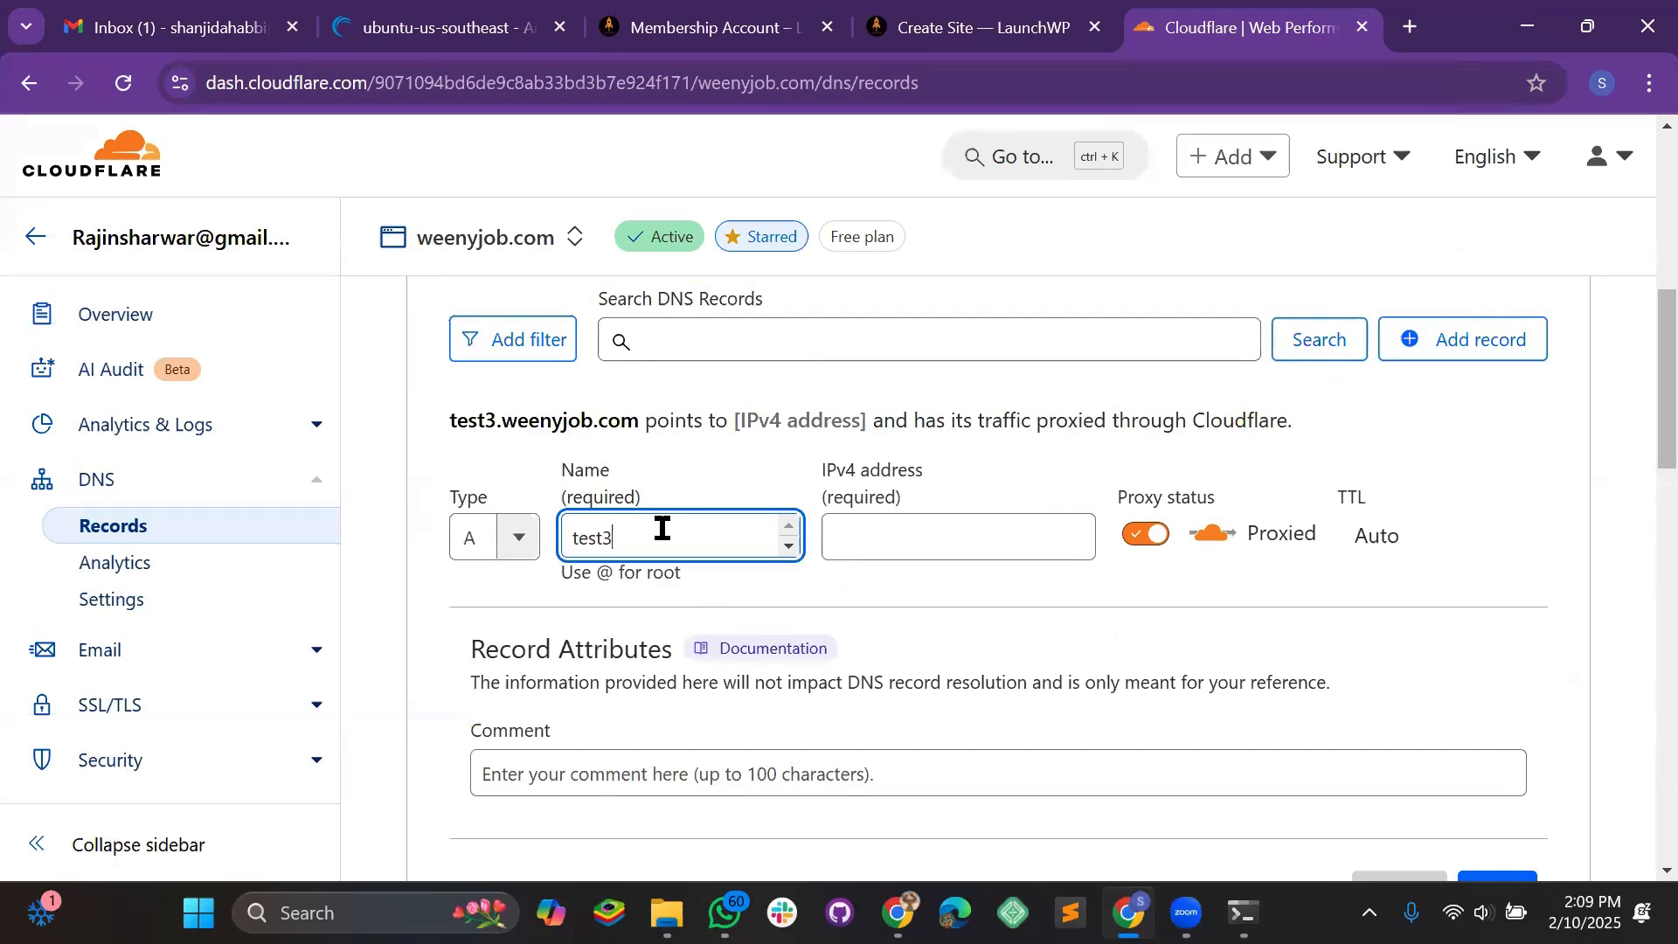
pyautogui.moveTo(644, 422); pyautogui.dragTo(503, 423)
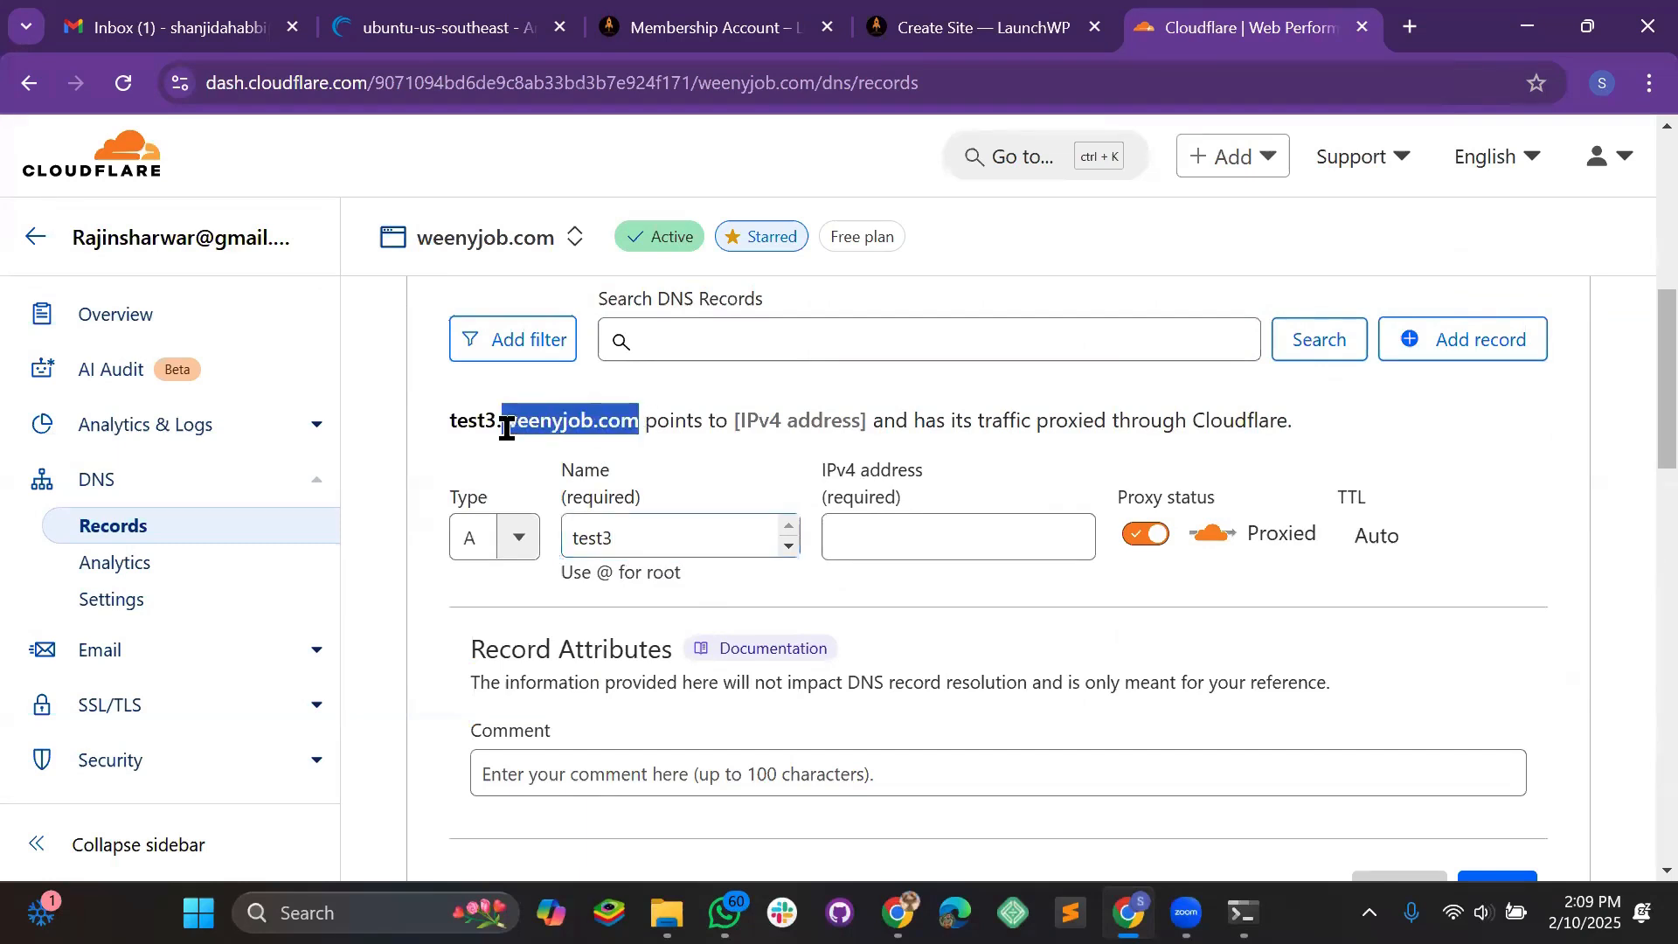
pyautogui.doubleClick(629, 553)
pyautogui.write('@')
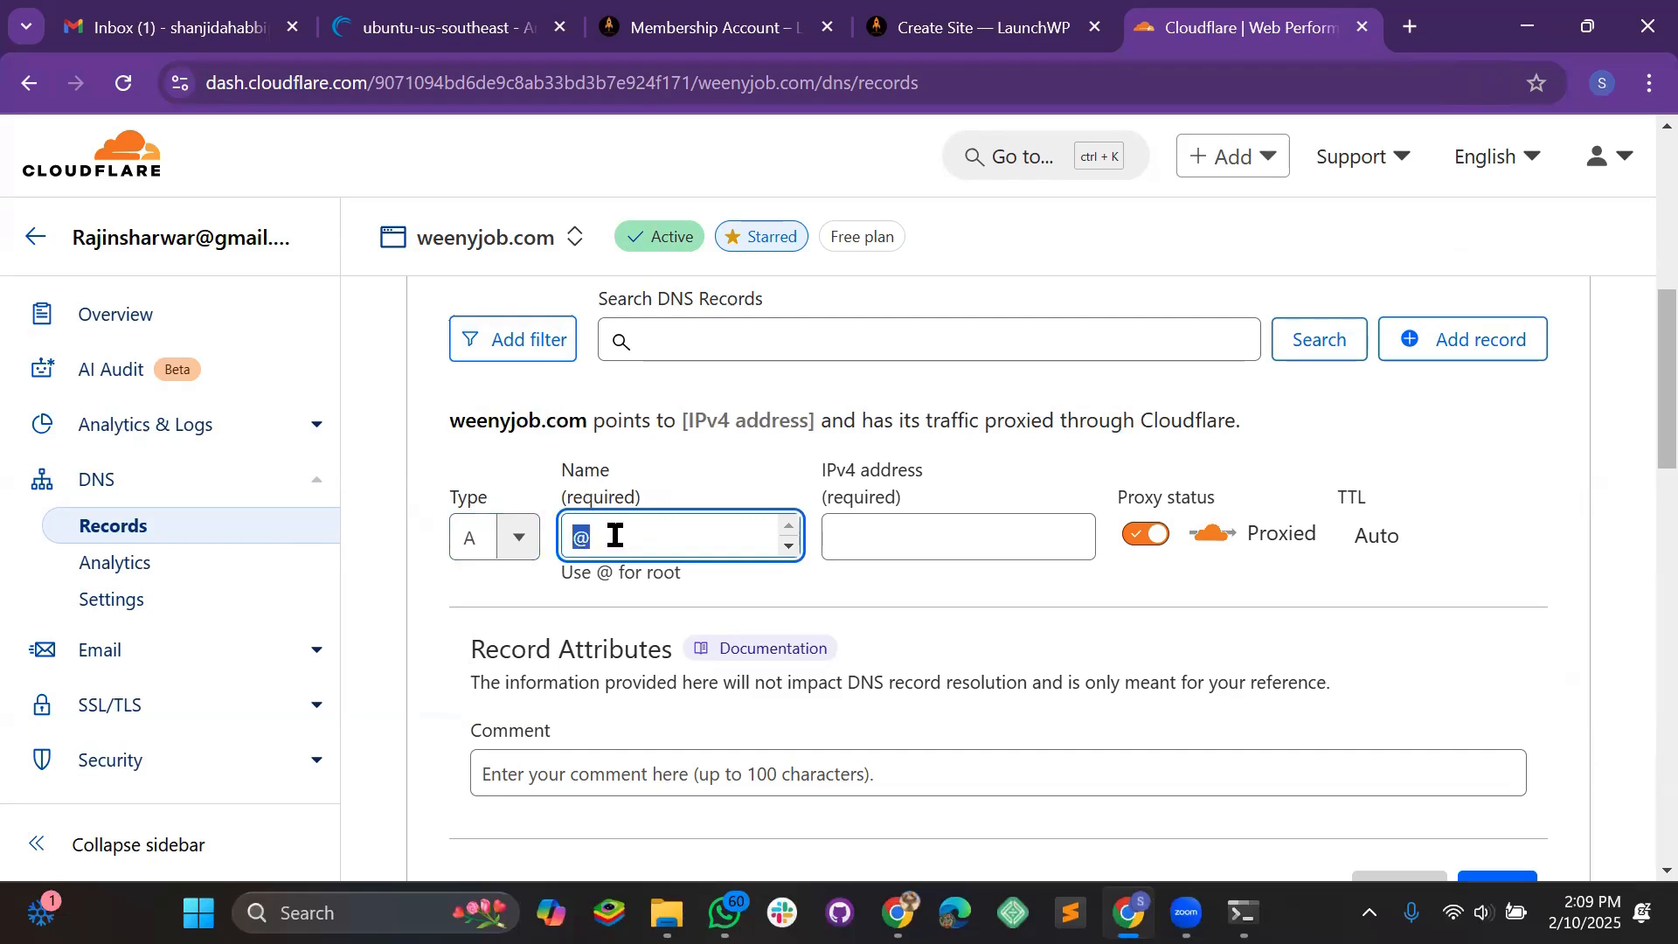
pyautogui.write('test3')
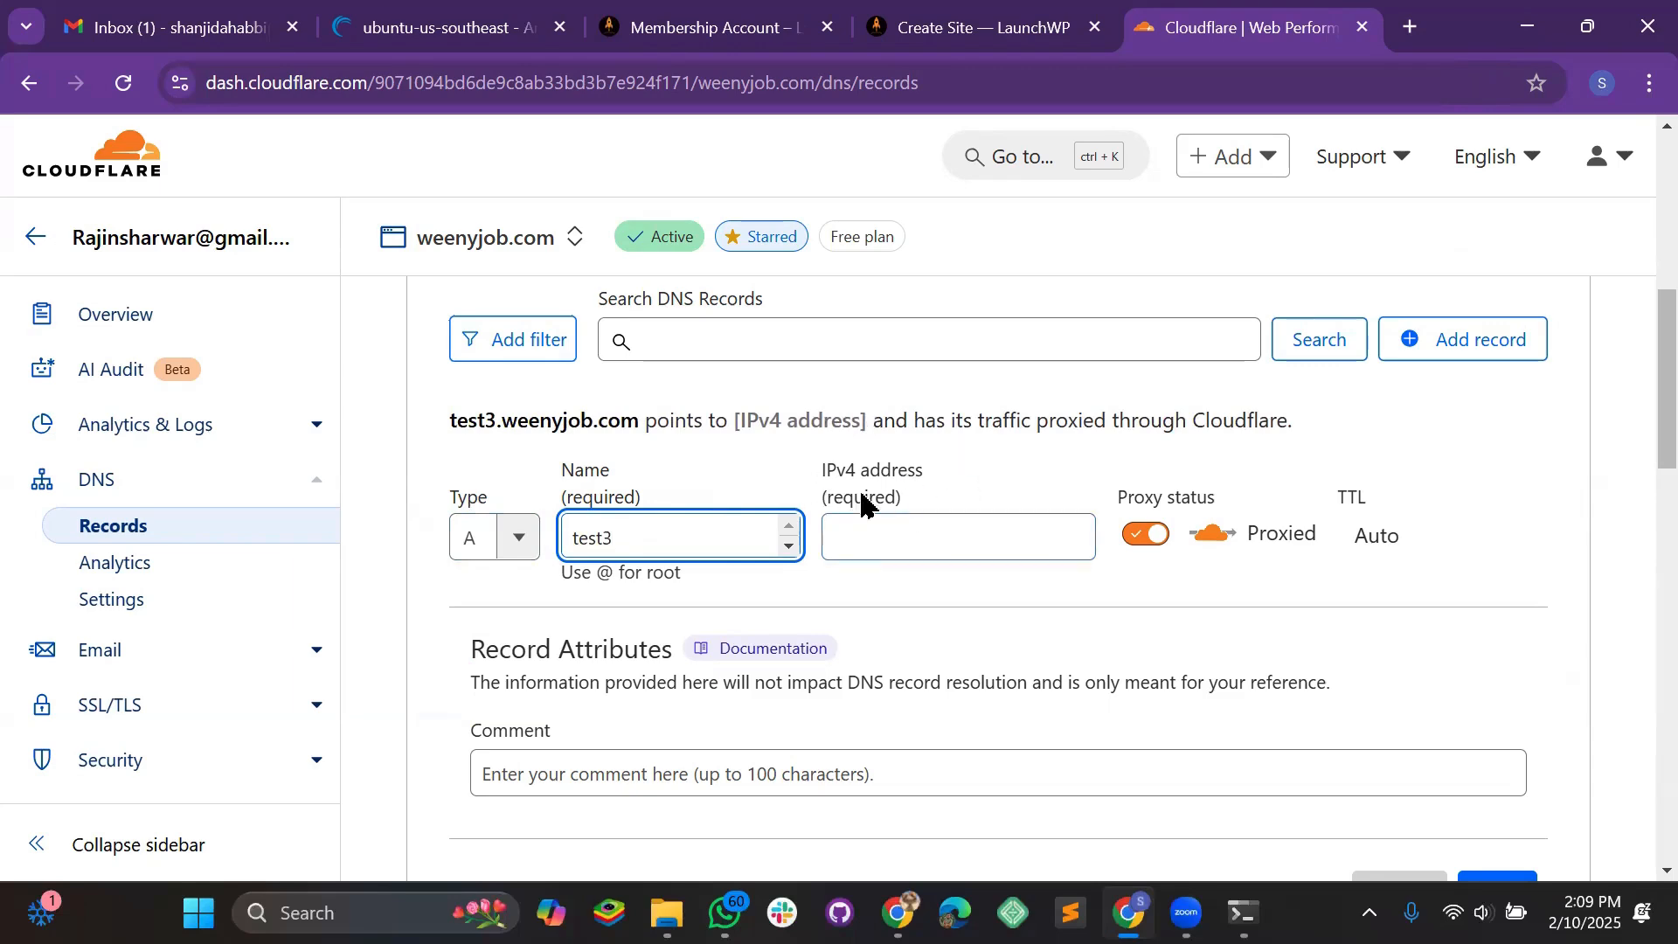
# Paste LaunchWP's A record value 23.92.28.243 into the IPv4 address field
pyautogui.click(968, 35)
pyautogui.click(883, 630)
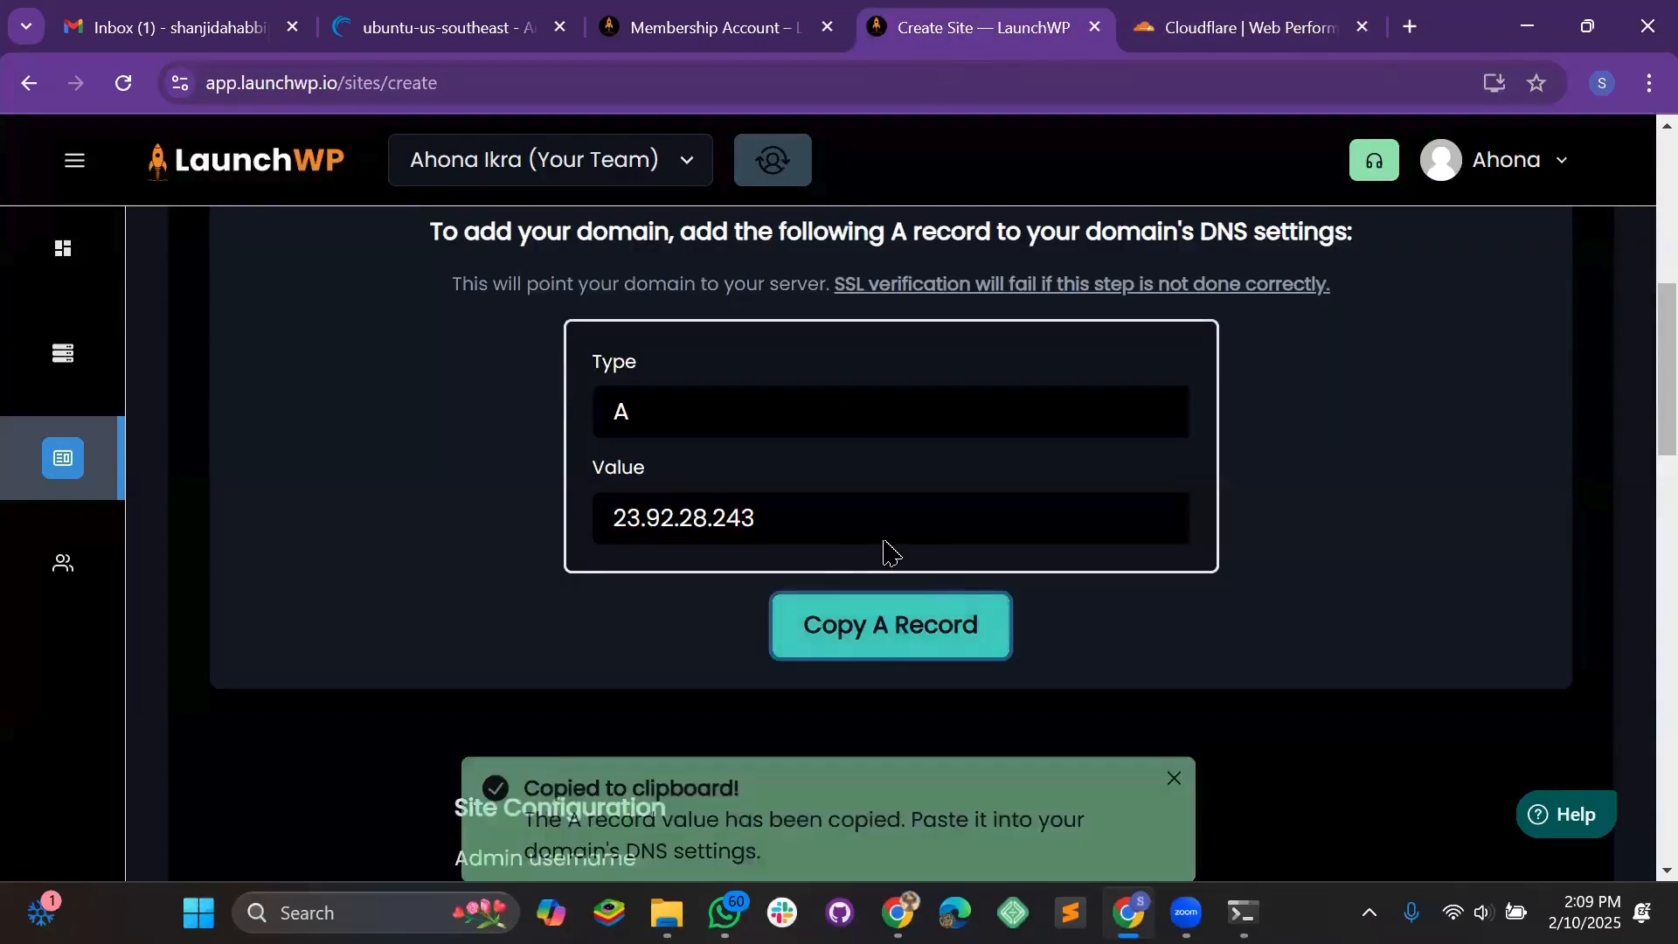
pyautogui.click(1237, 26)
pyautogui.click(862, 535)
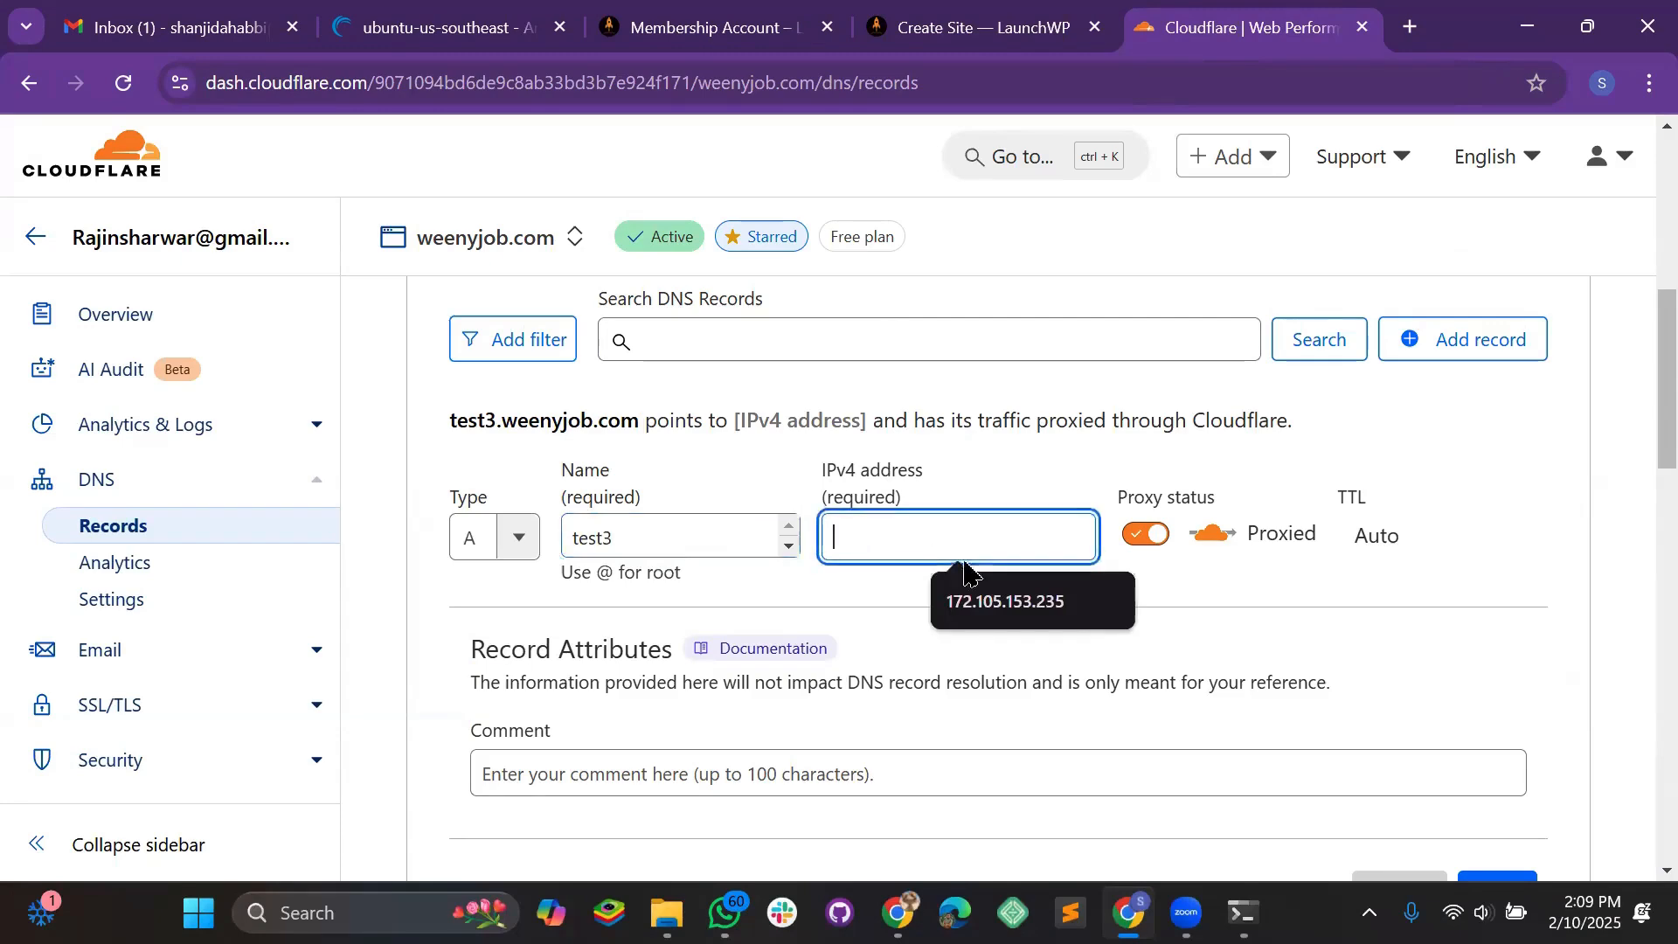
pyautogui.hotkey('ctrl', 'v')
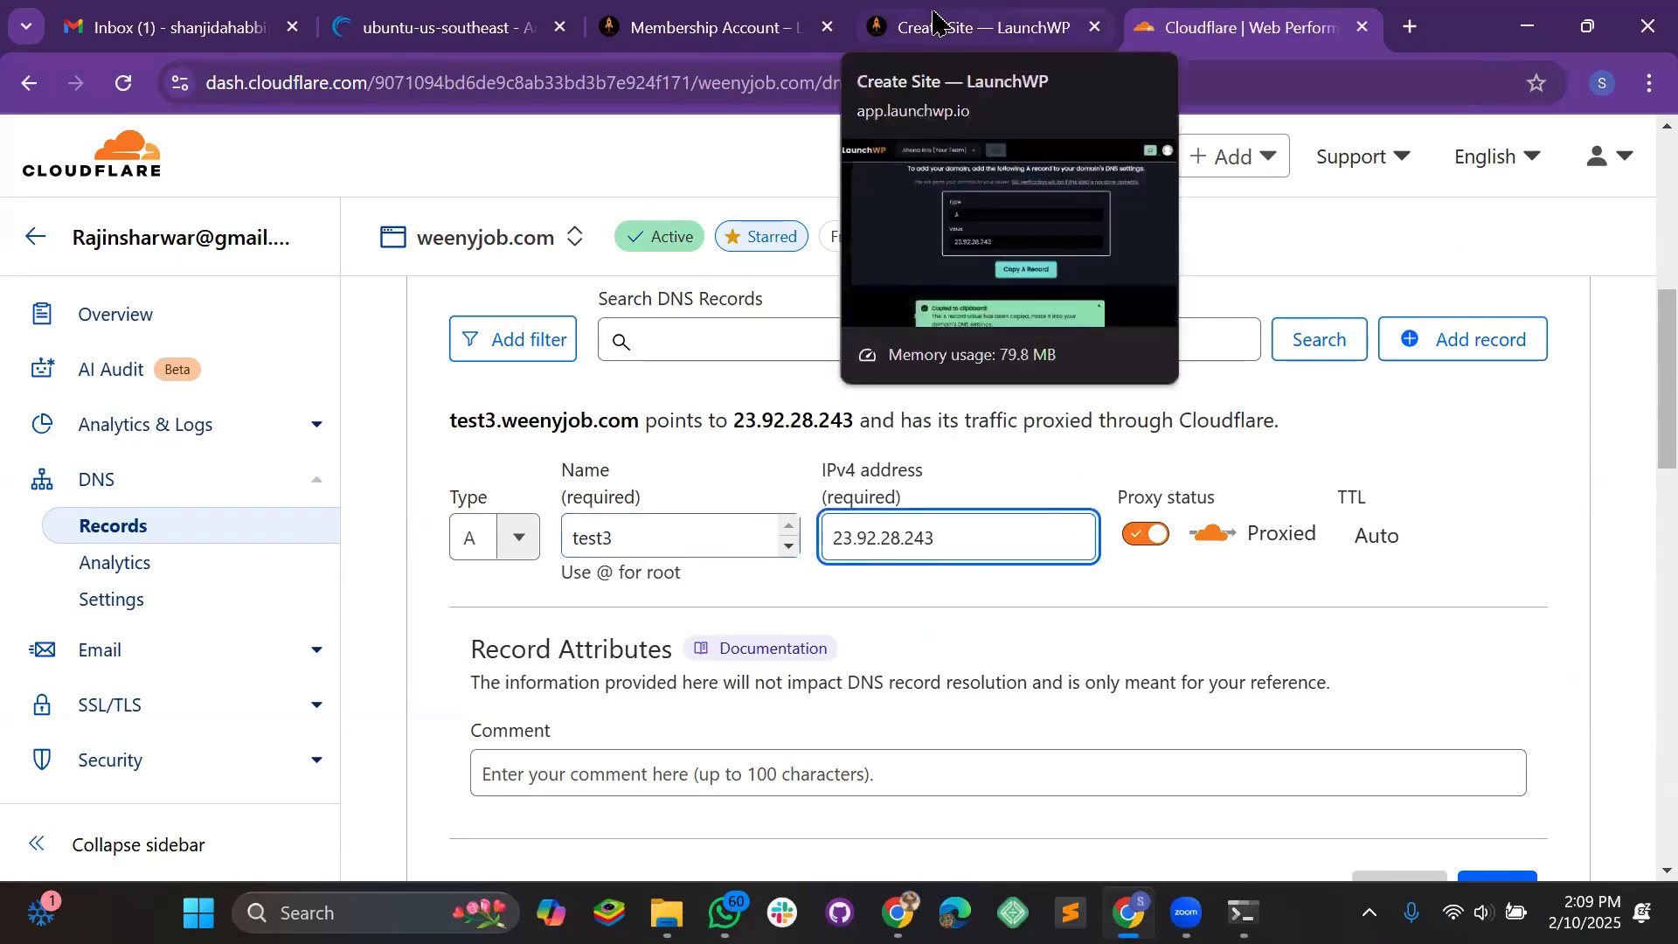
# Save the proxied test3 A record
pyautogui.click(934, 19)
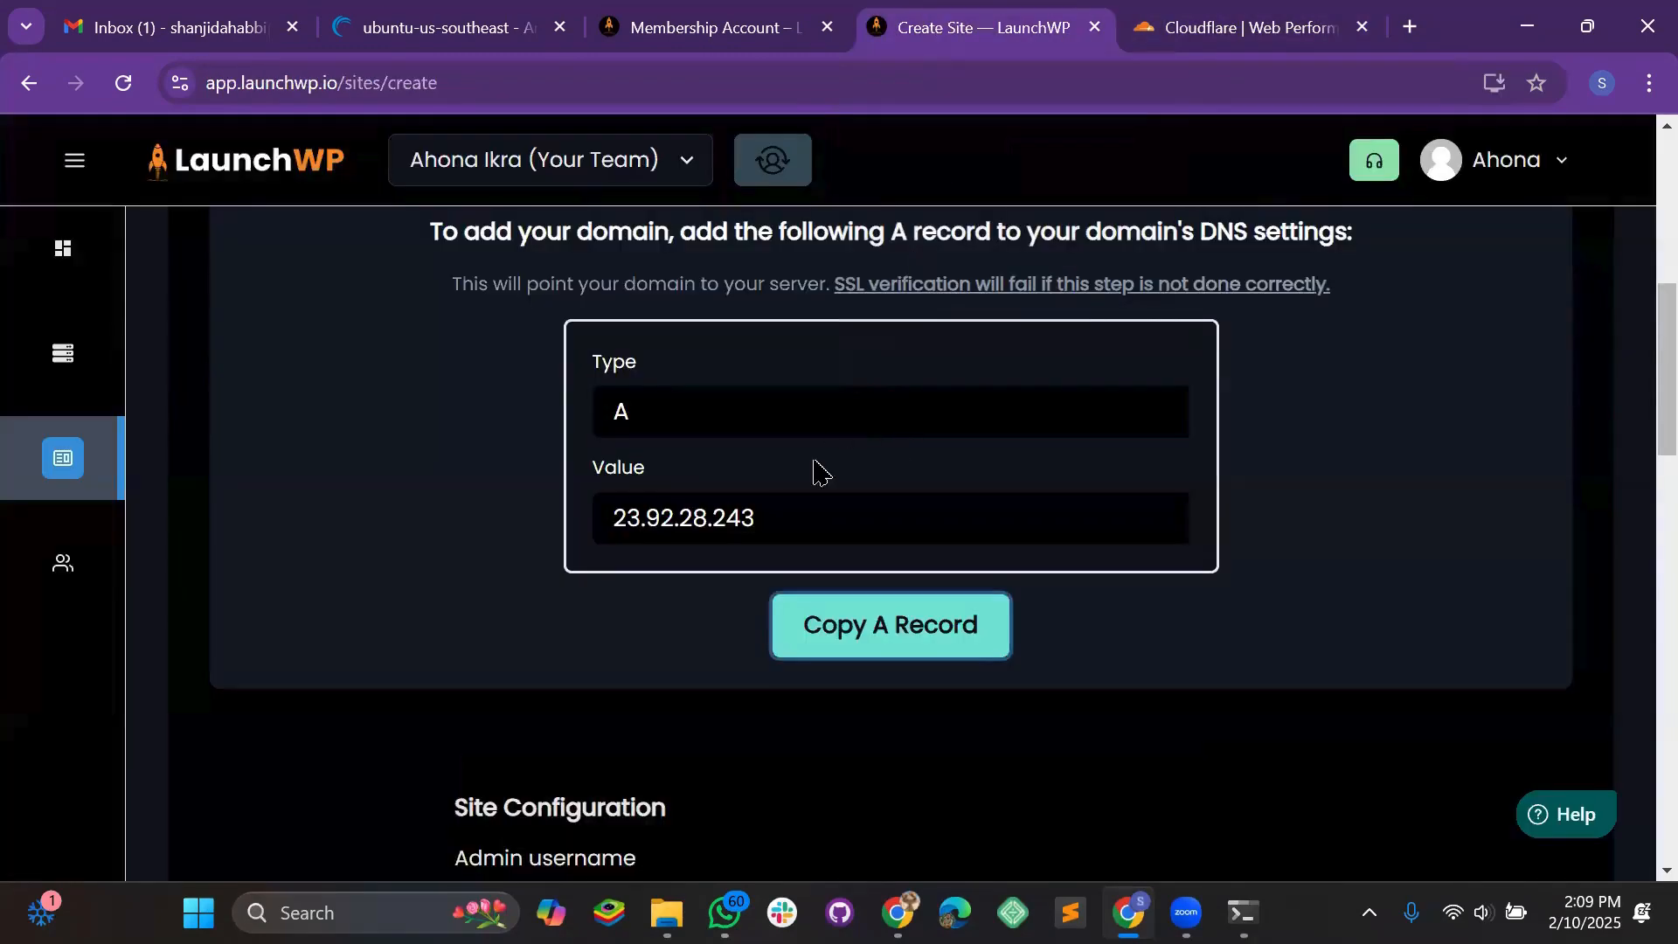
pyautogui.click(1219, 33)
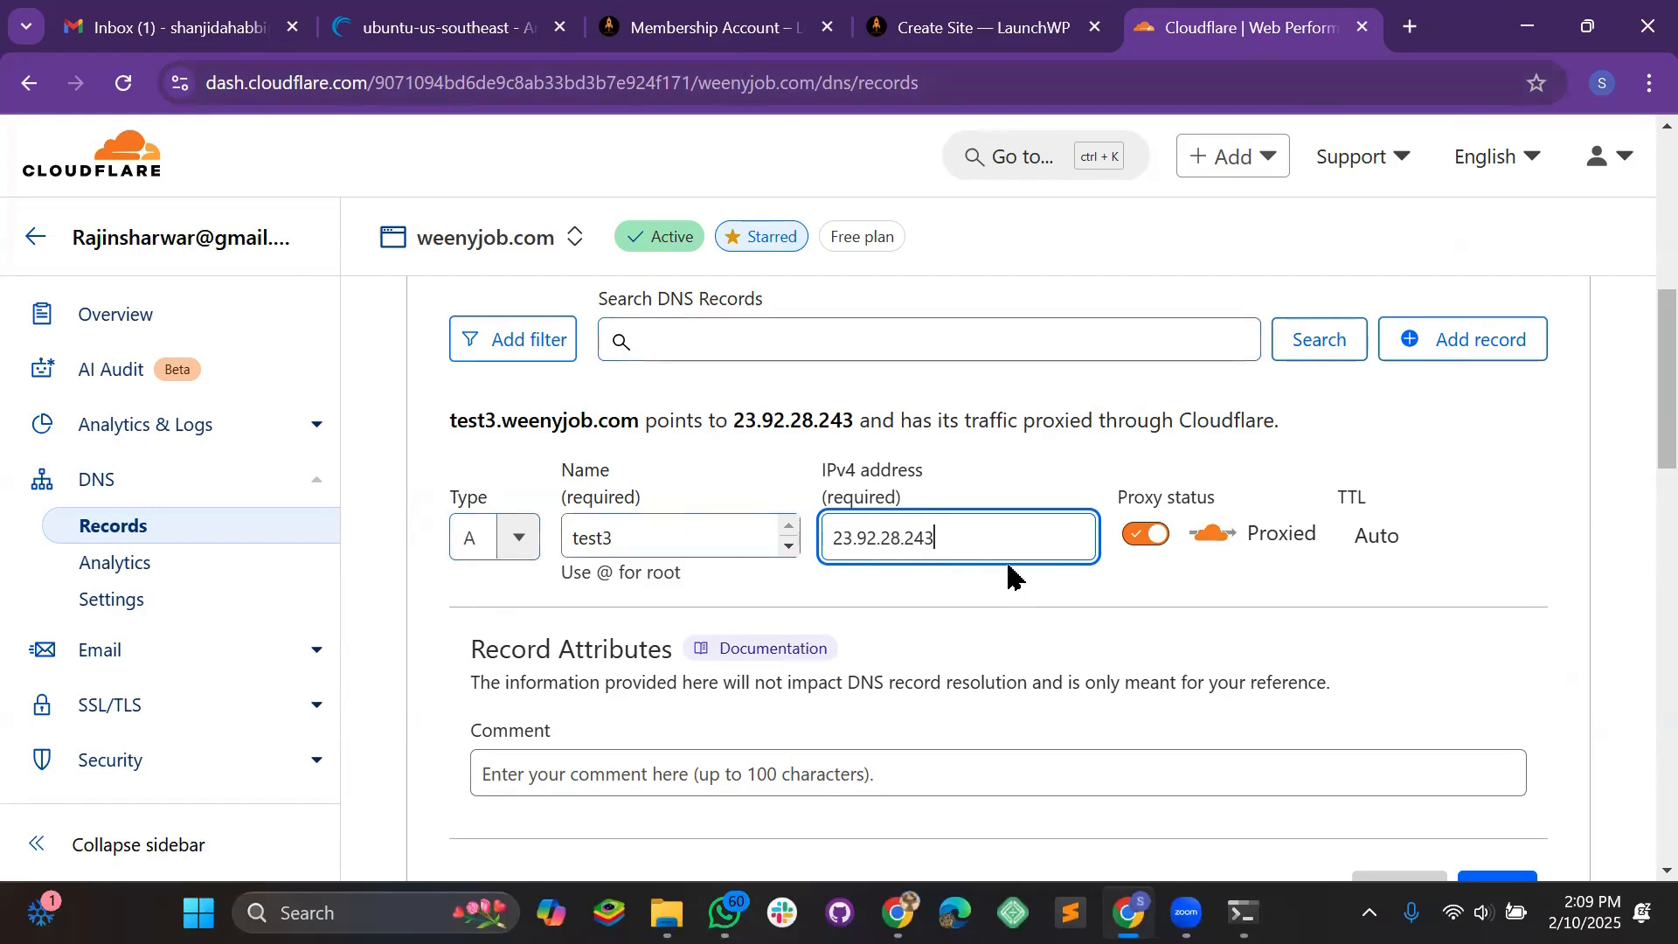
pyautogui.scroll(-1, 1014, 568)
pyautogui.scroll(-1, 1398, 646)
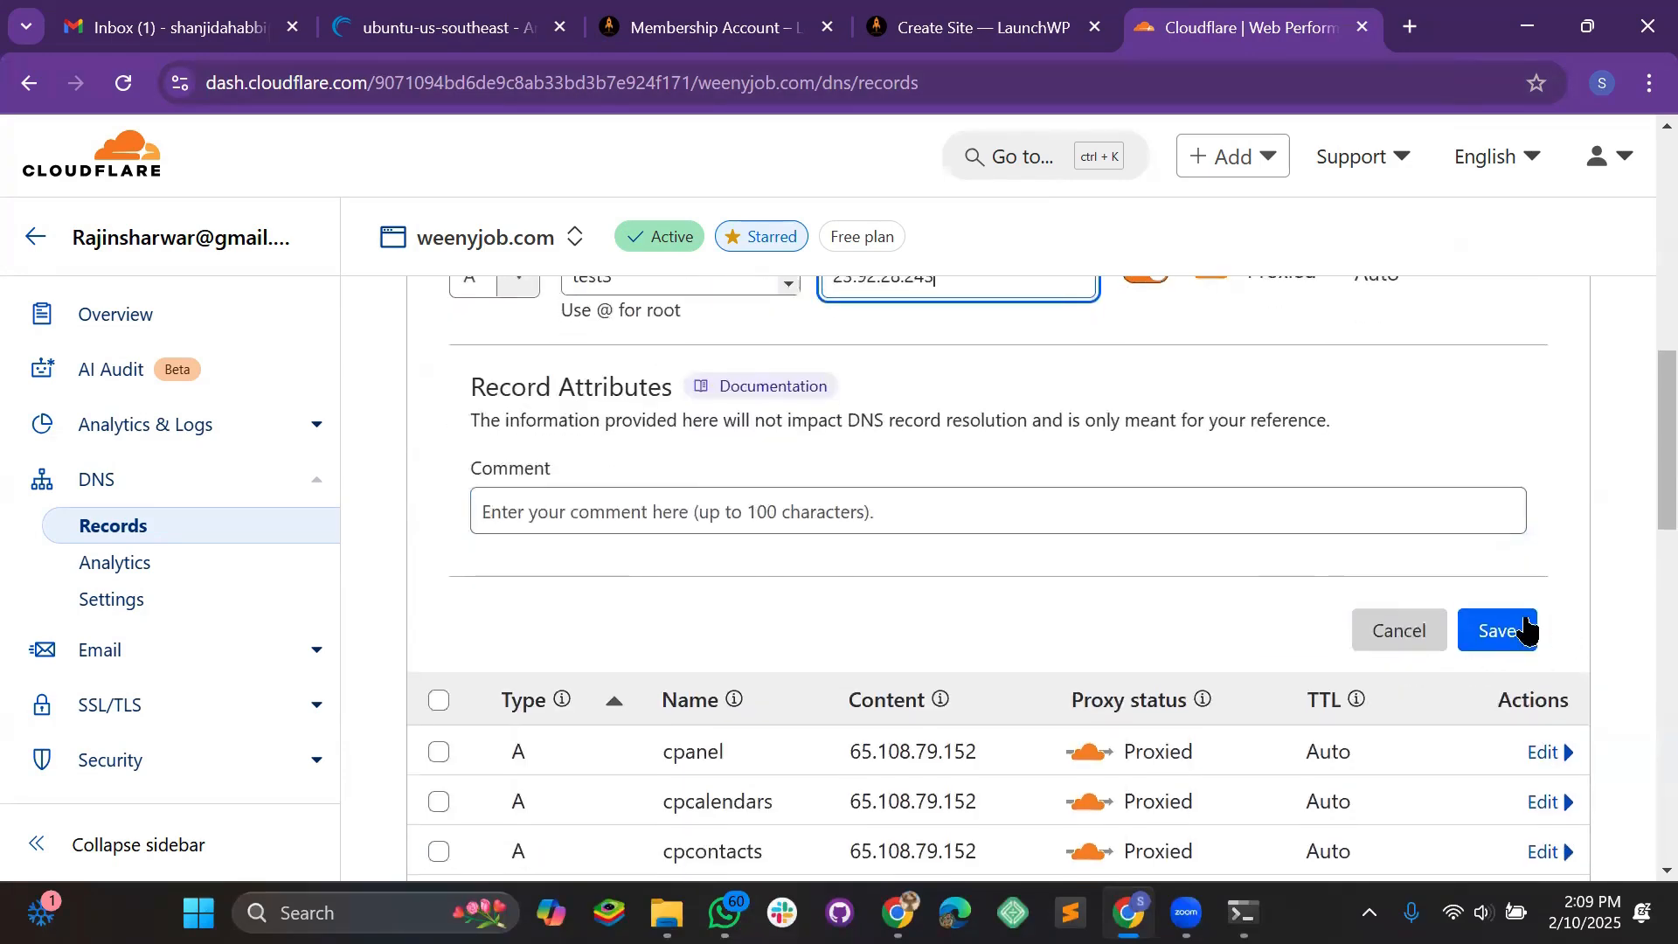
pyautogui.click(1526, 628)
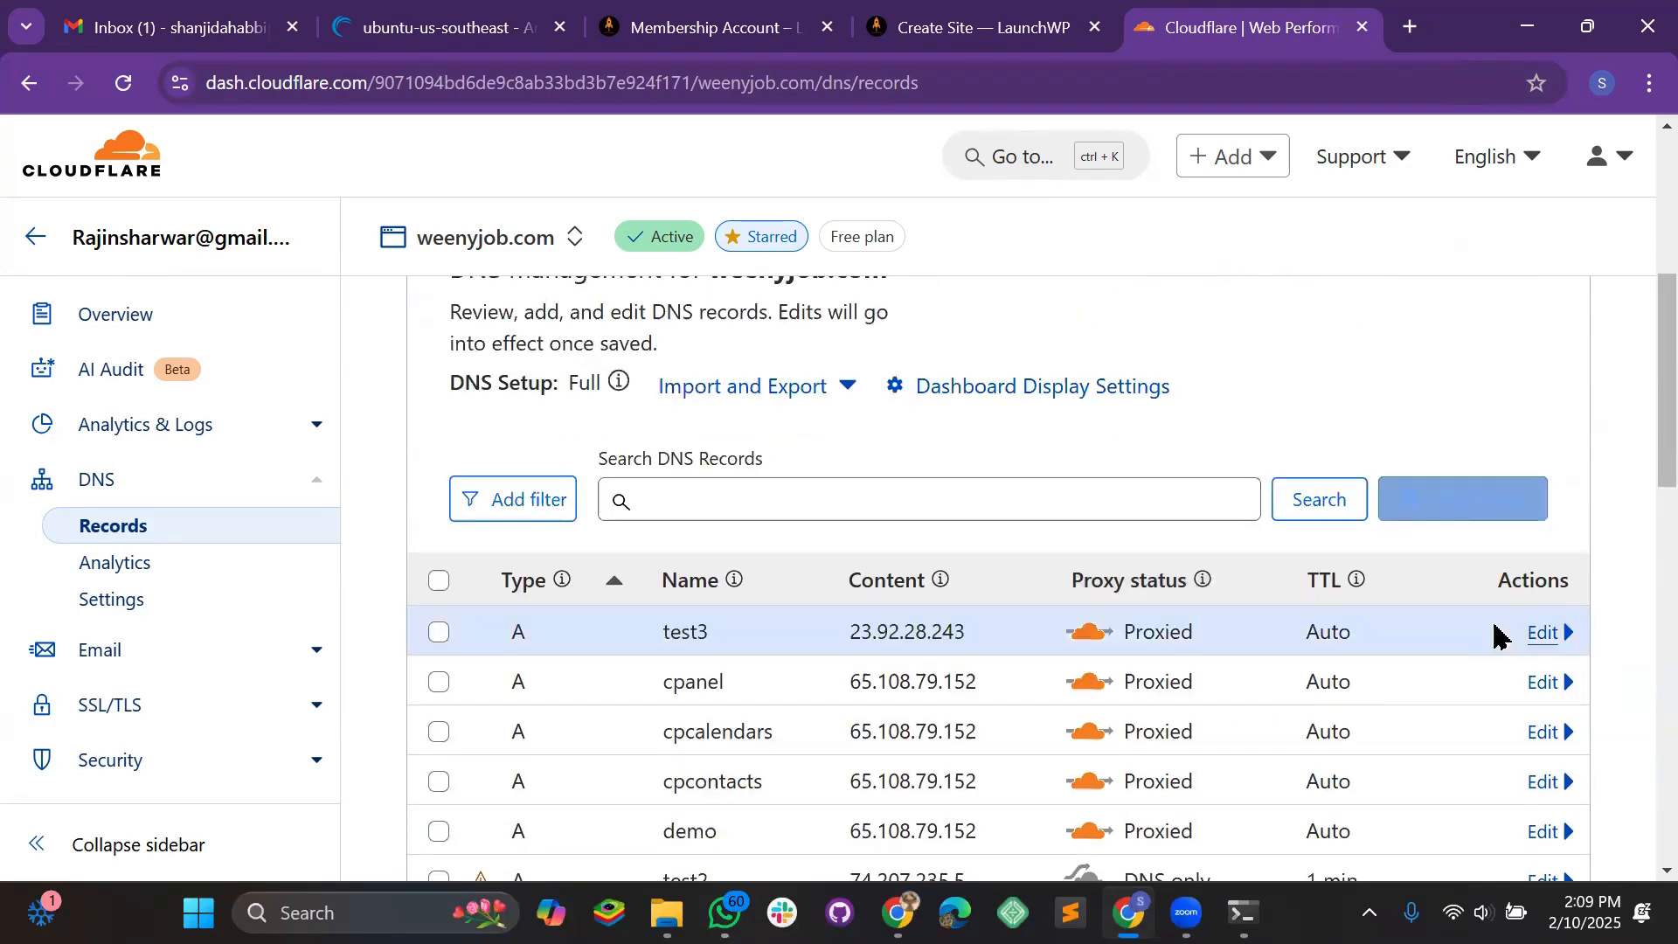
pyautogui.click(983, 29)
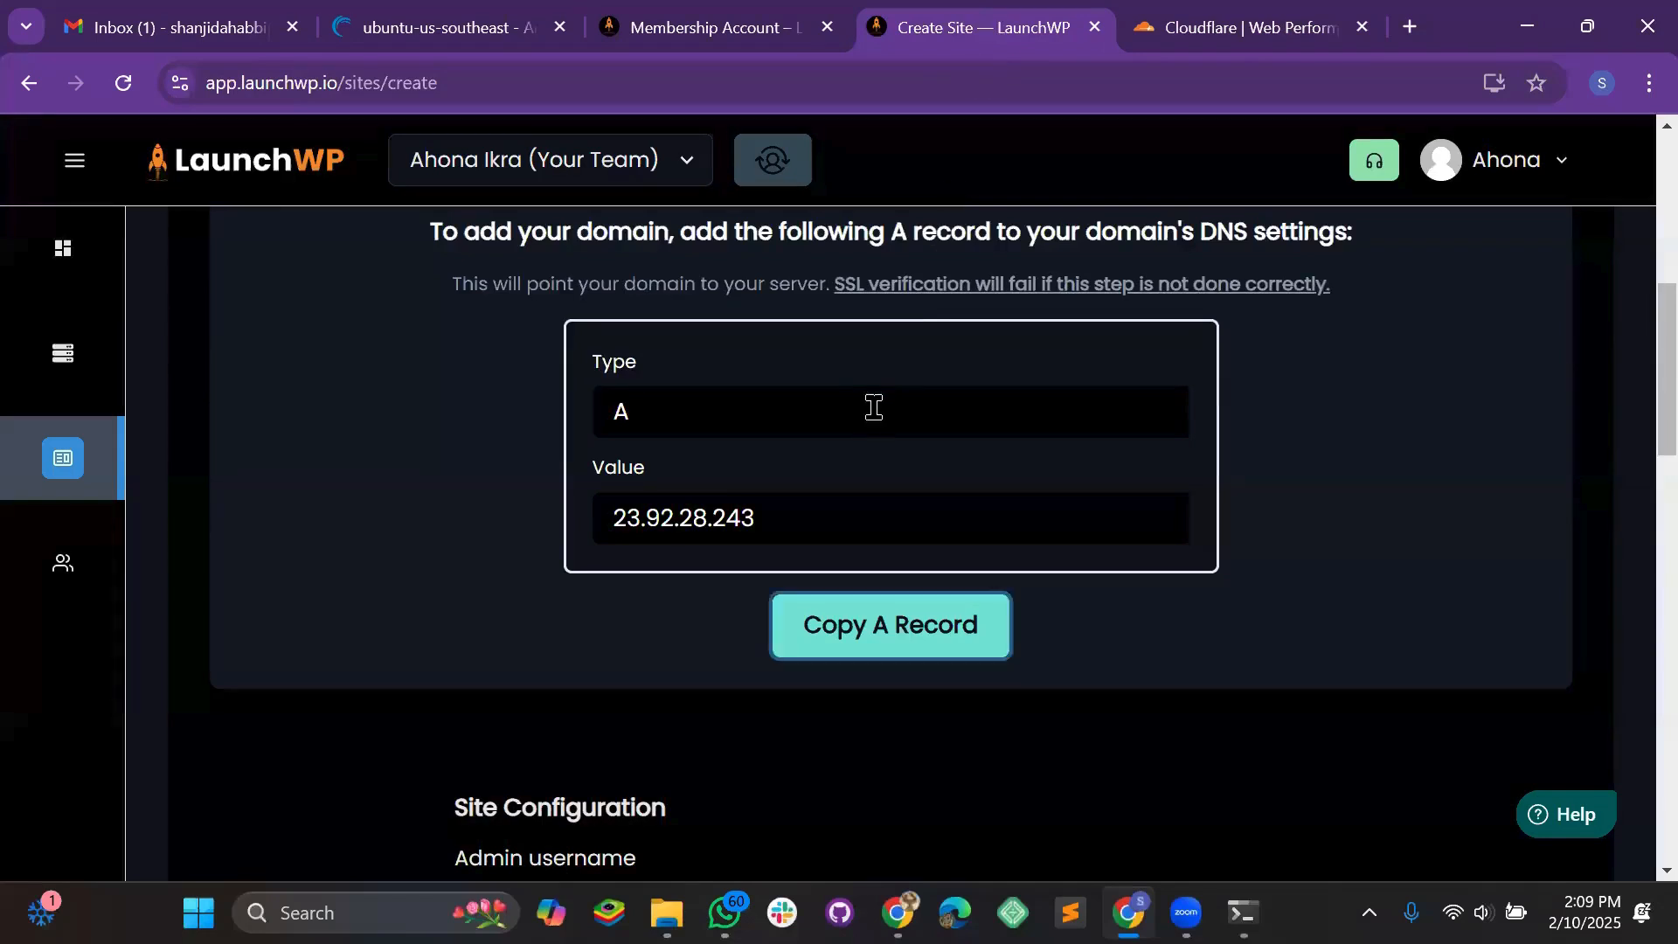
pyautogui.scroll(-5, 870, 463)
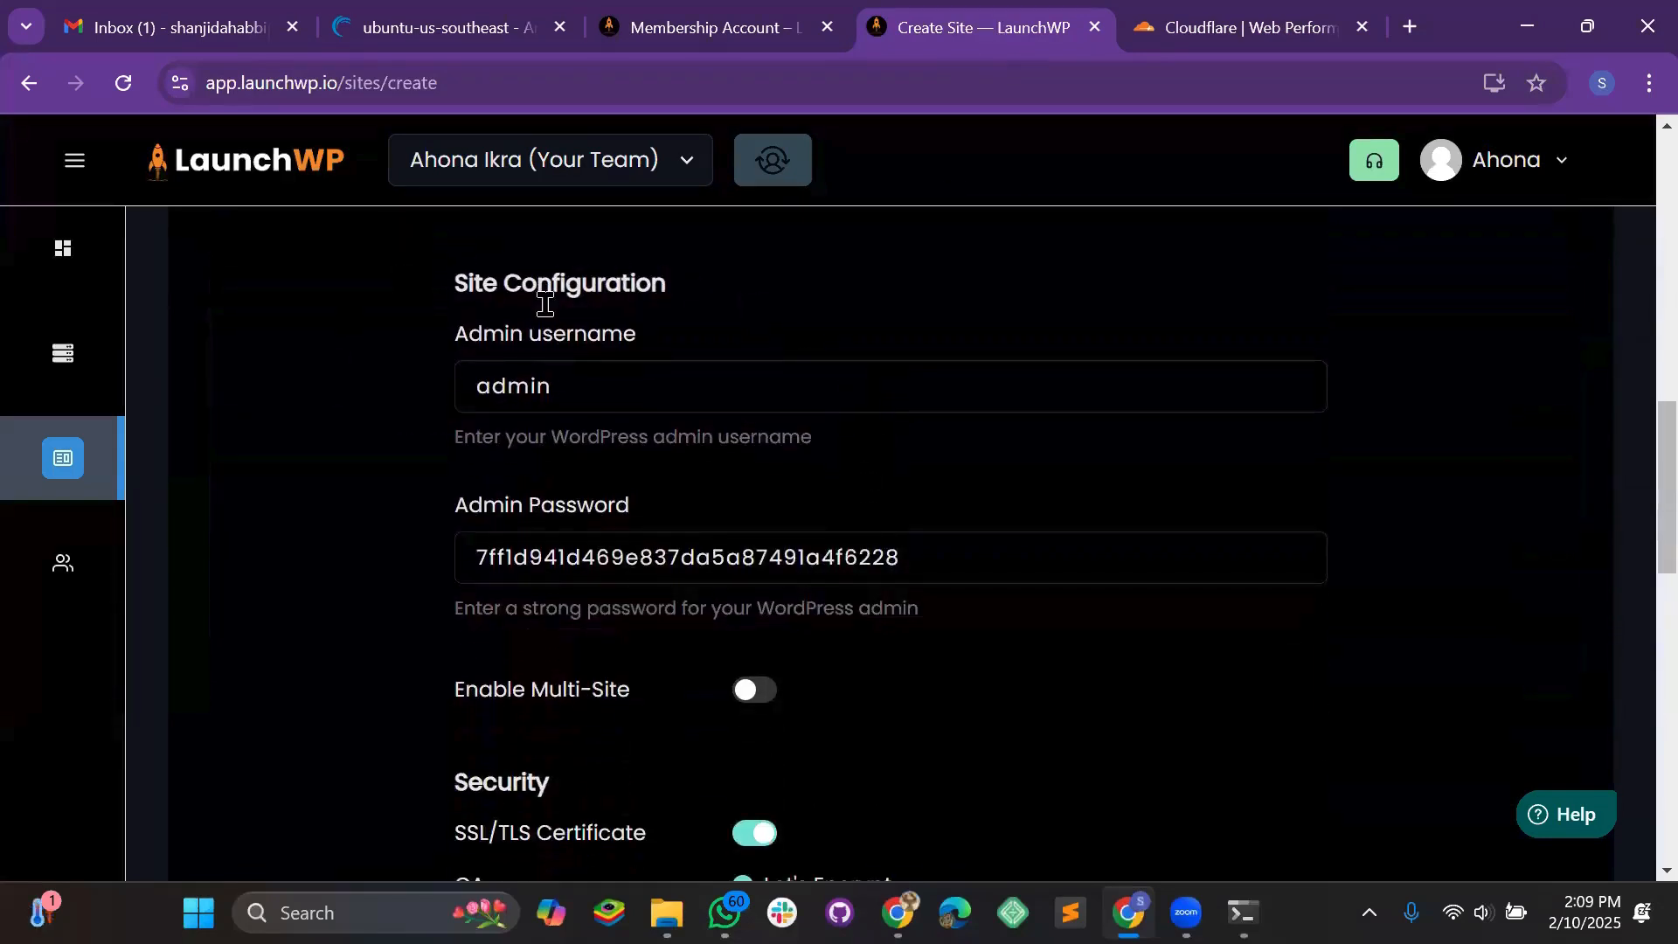
pyautogui.scroll(1, 574, 453)
pyautogui.moveTo(664, 499); pyautogui.dragTo(239, 528)
pyautogui.scroll(-1, 687, 584)
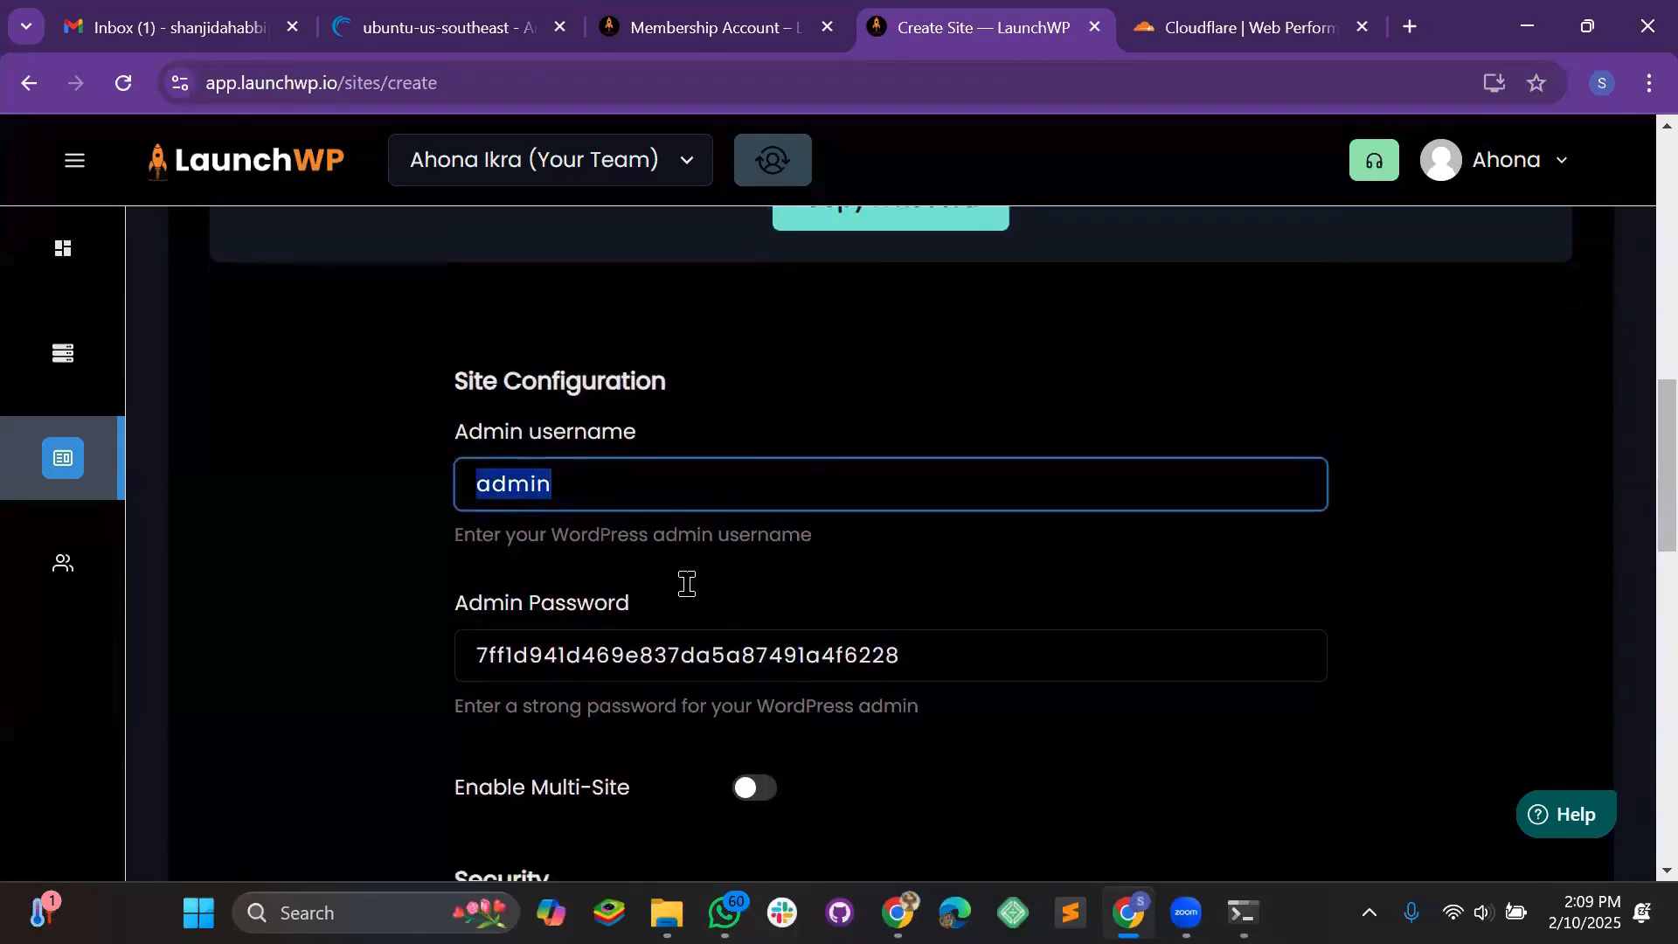
pyautogui.scroll(-1, 688, 584)
pyautogui.moveTo(1091, 553); pyautogui.dragTo(232, 559)
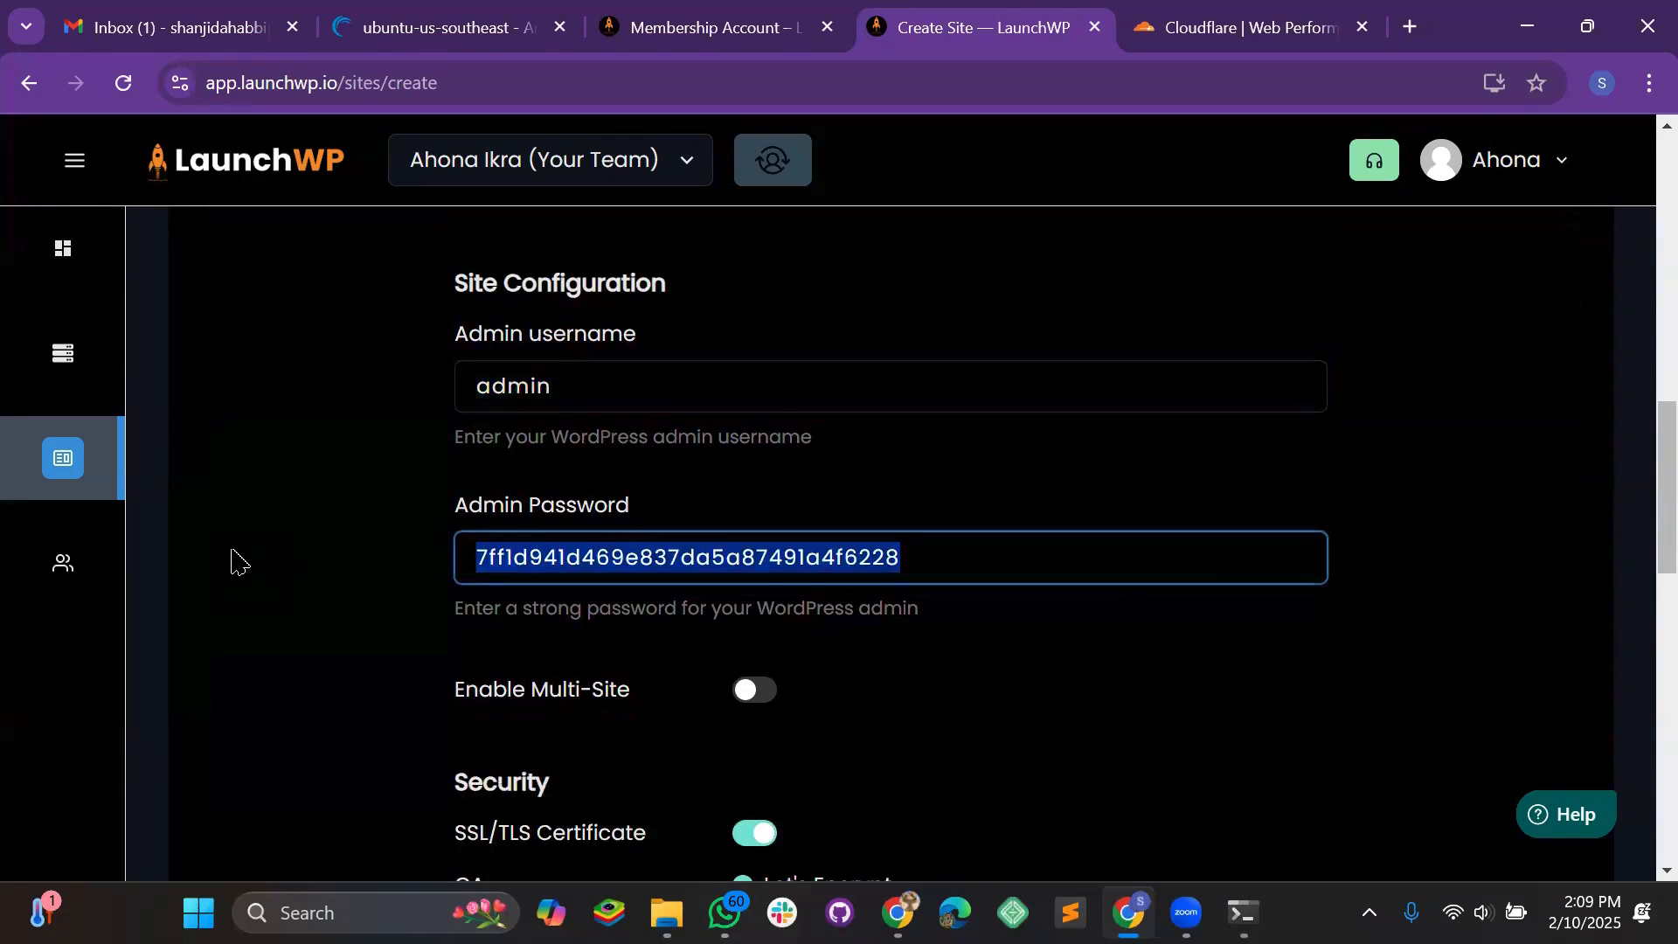
pyautogui.scroll(-1, 364, 544)
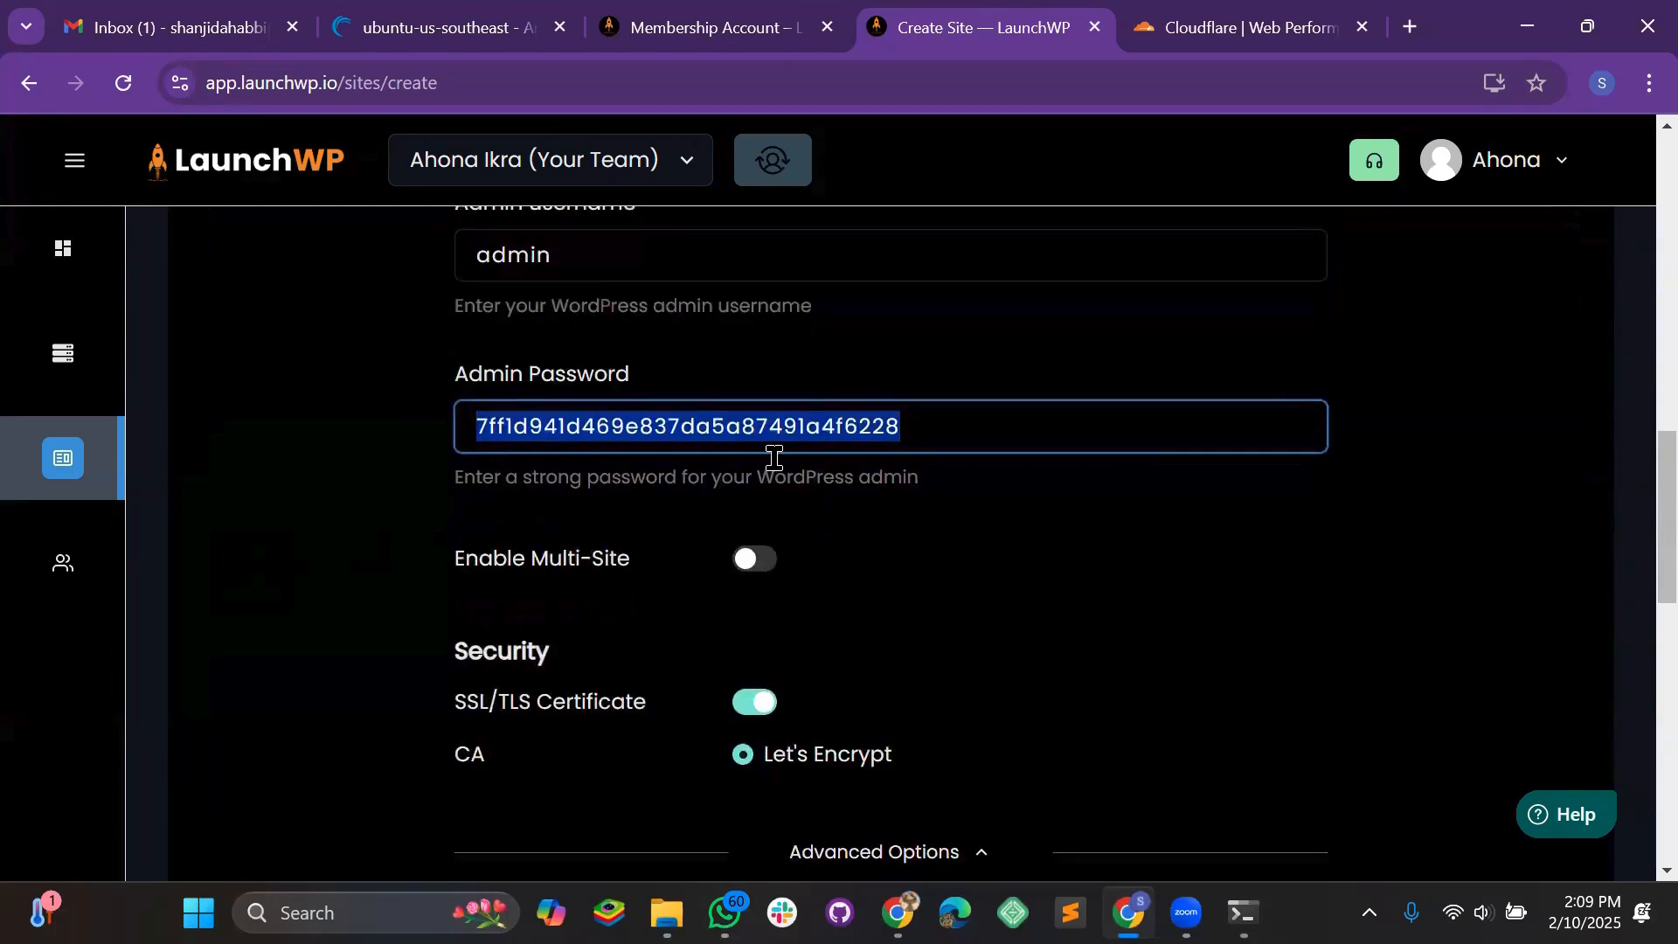
pyautogui.scroll(-2, 524, 569)
pyautogui.scroll(1, 524, 547)
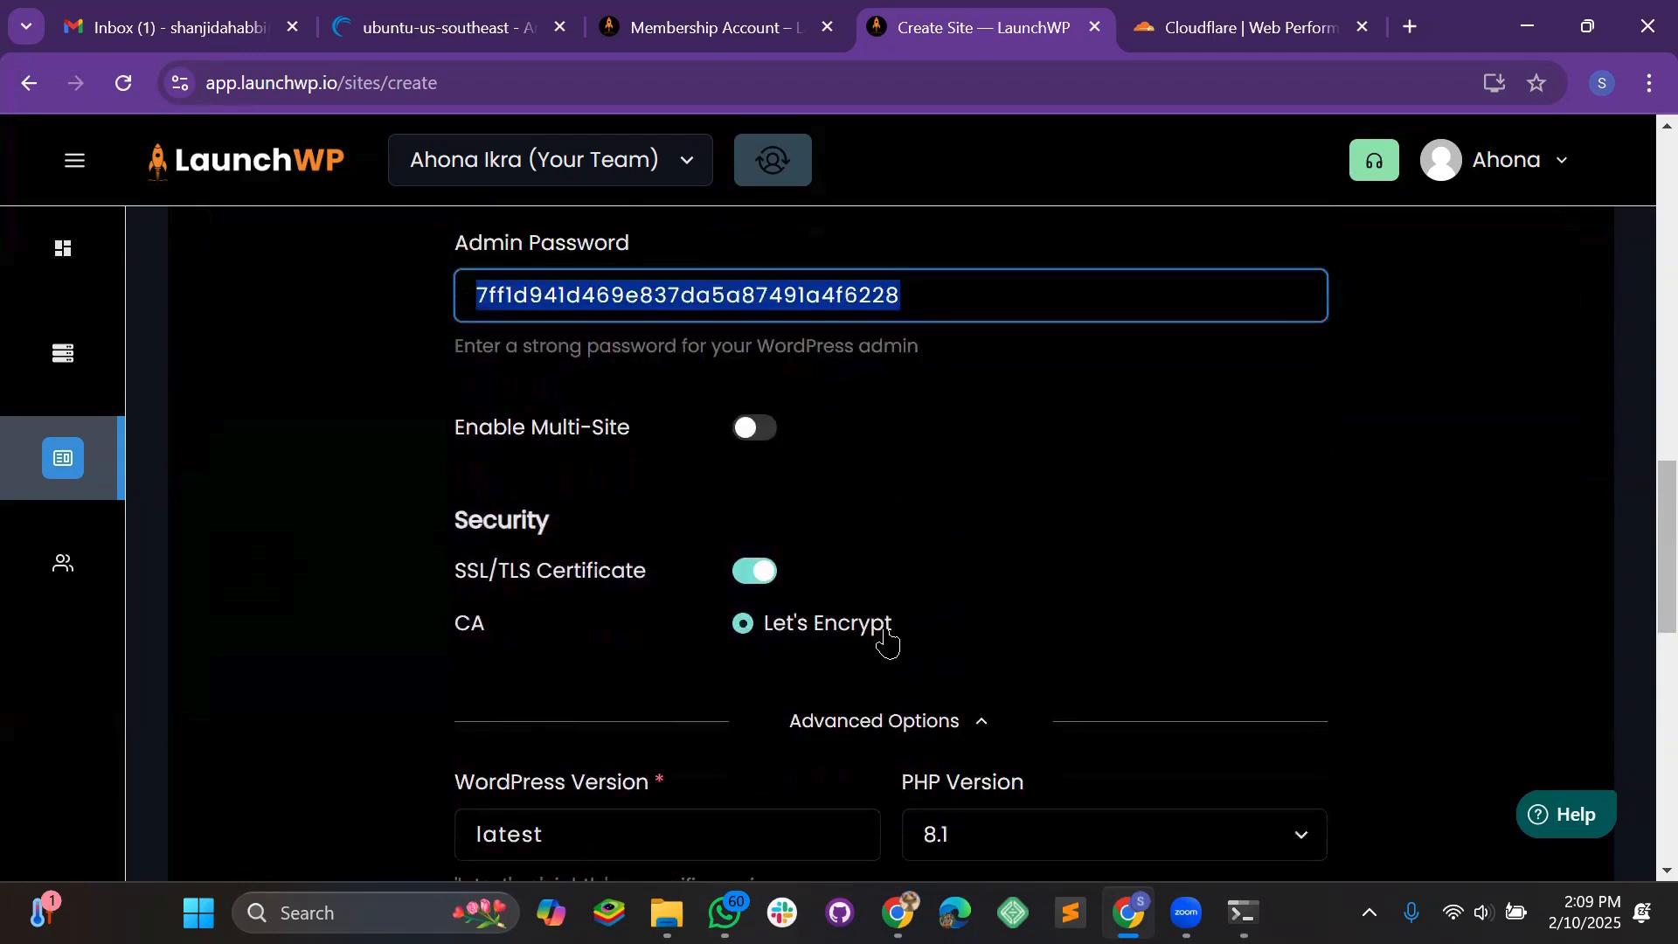
pyautogui.scroll(-1, 961, 560)
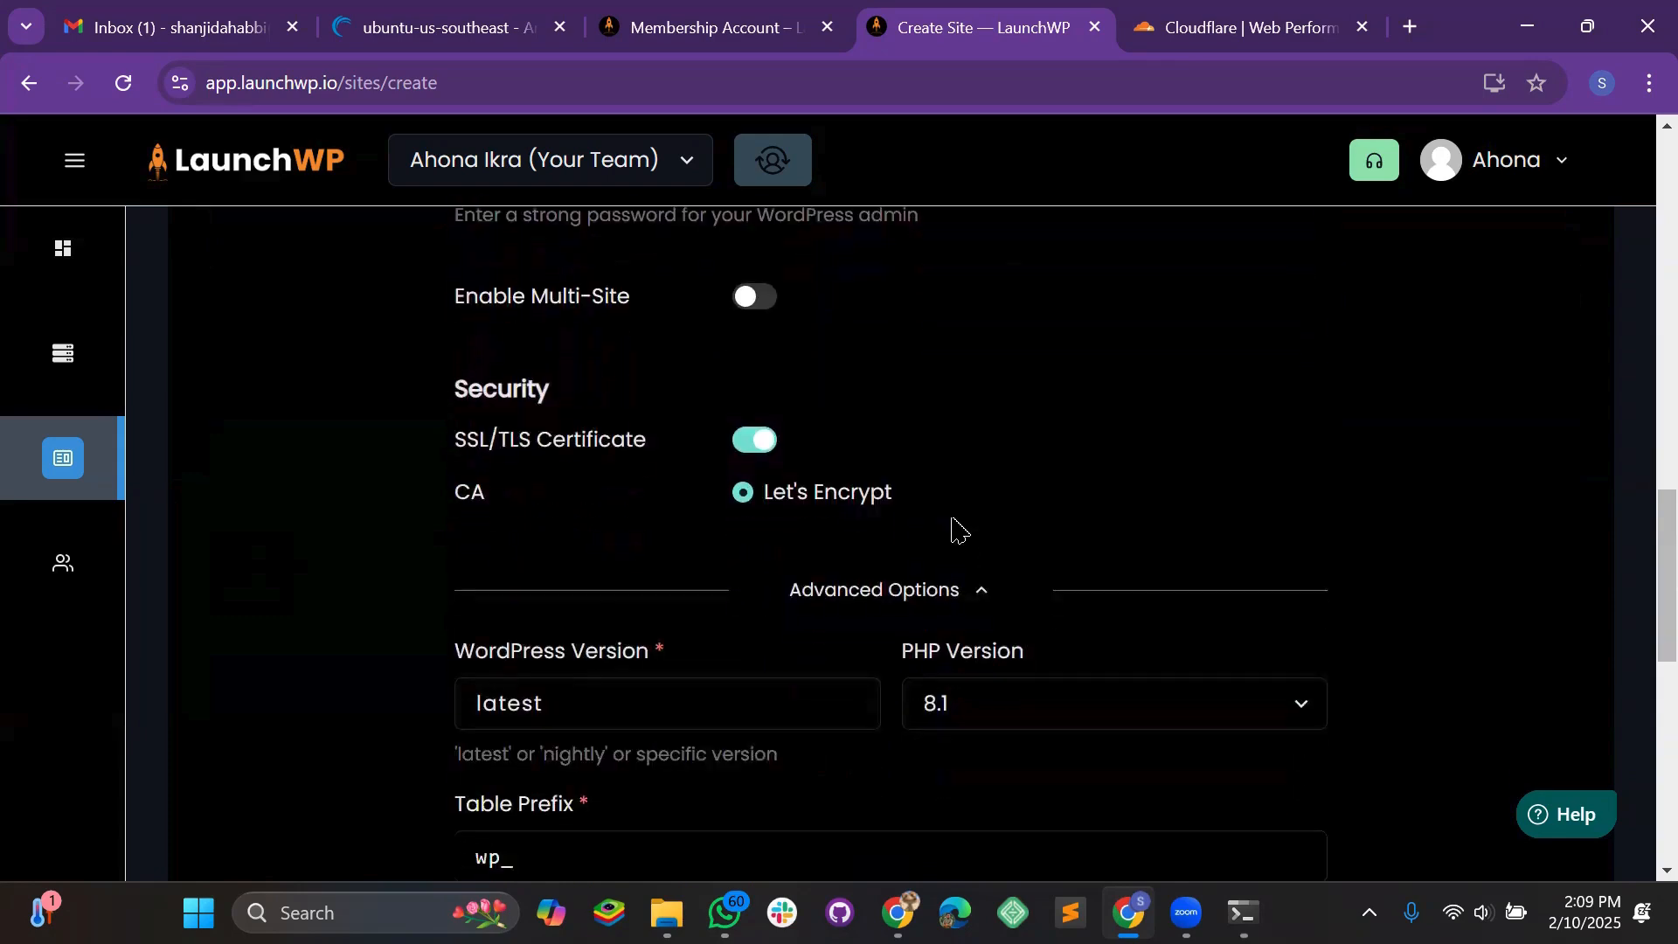
pyautogui.click(1217, 31)
# Look over the weenyjob.com DNS records, then go back to LaunchWP's Create Site form
pyautogui.scroll(5, 801, 600)
pyautogui.scroll(-4, 734, 408)
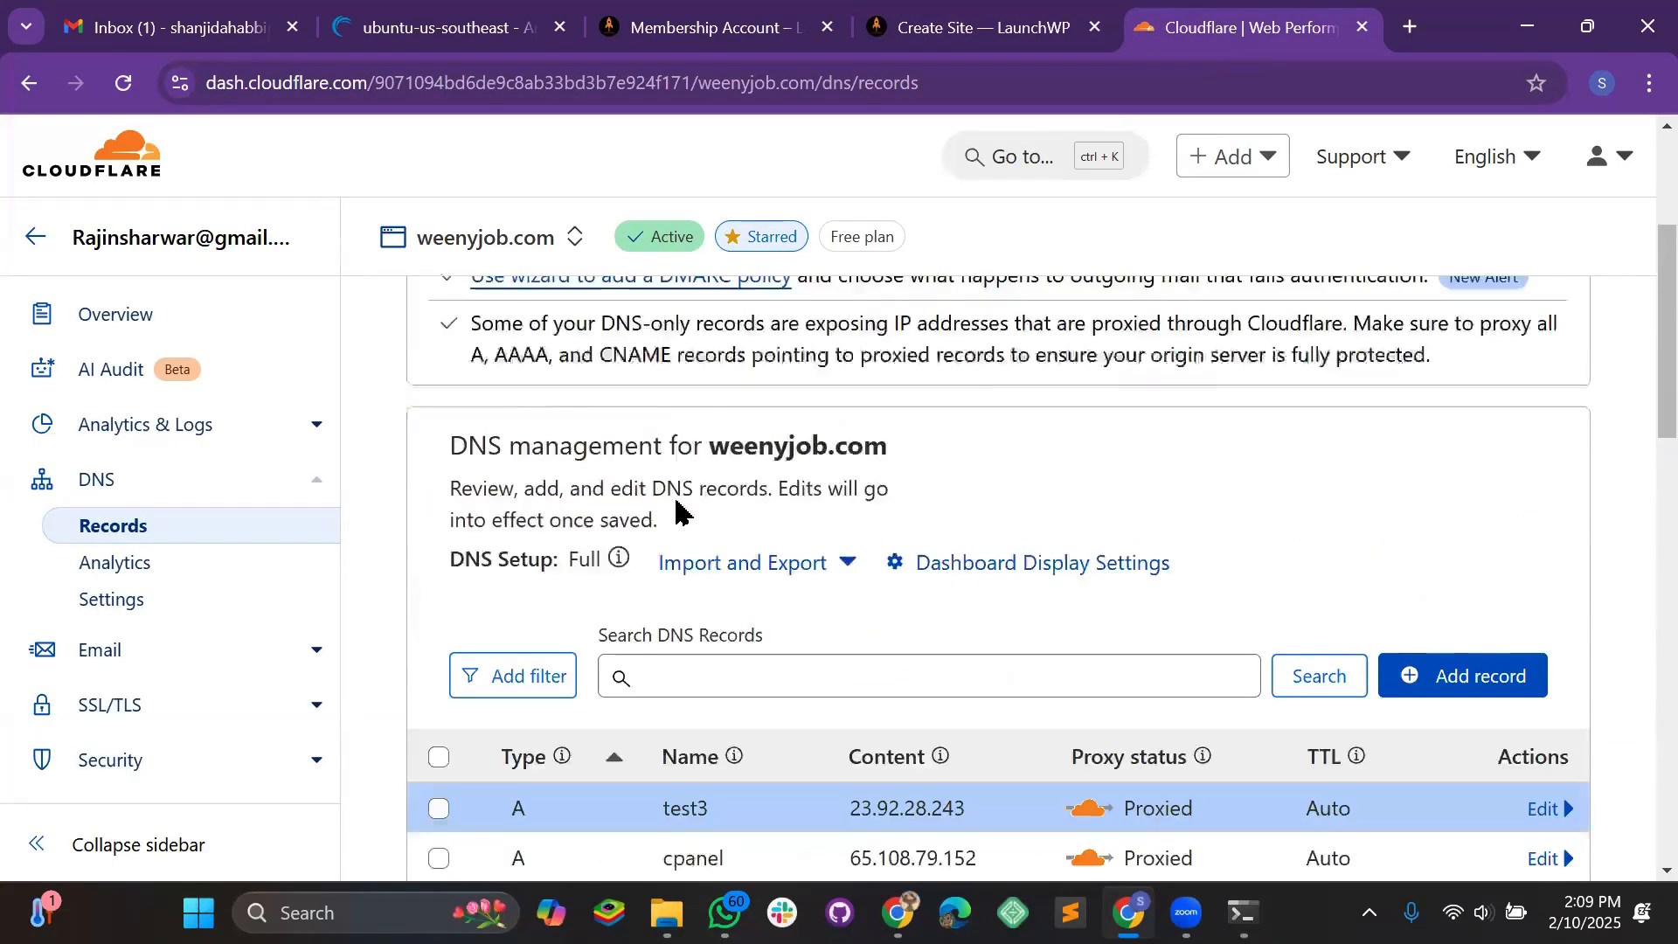
pyautogui.moveTo(708, 376); pyautogui.dragTo(915, 371)
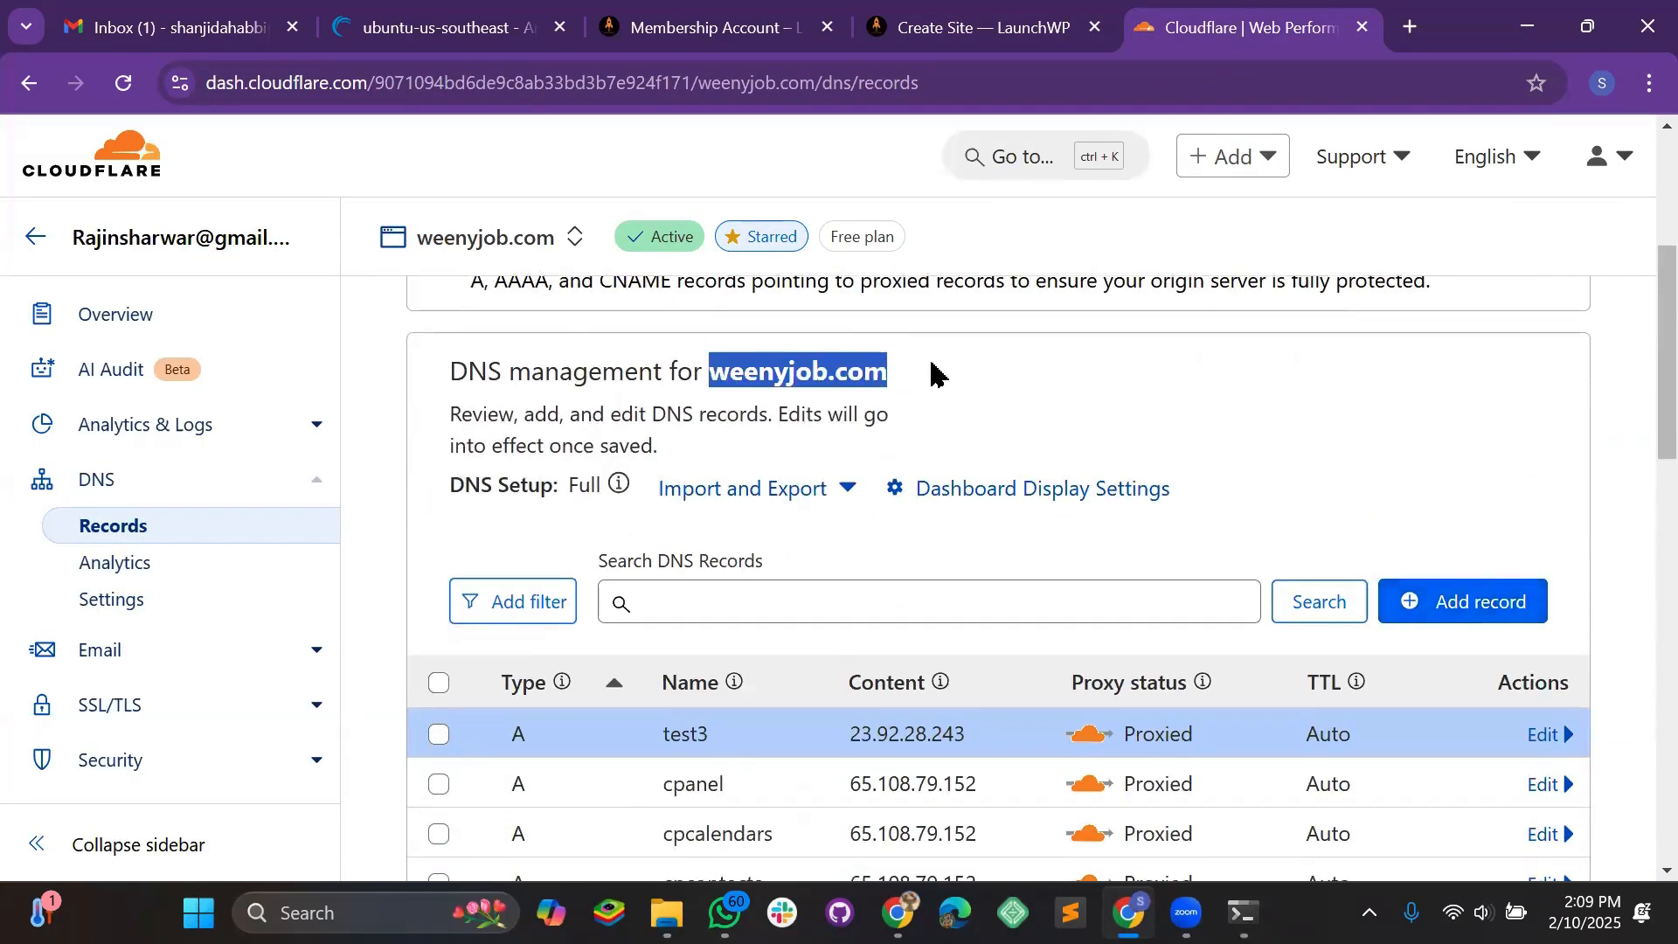
pyautogui.click(966, 33)
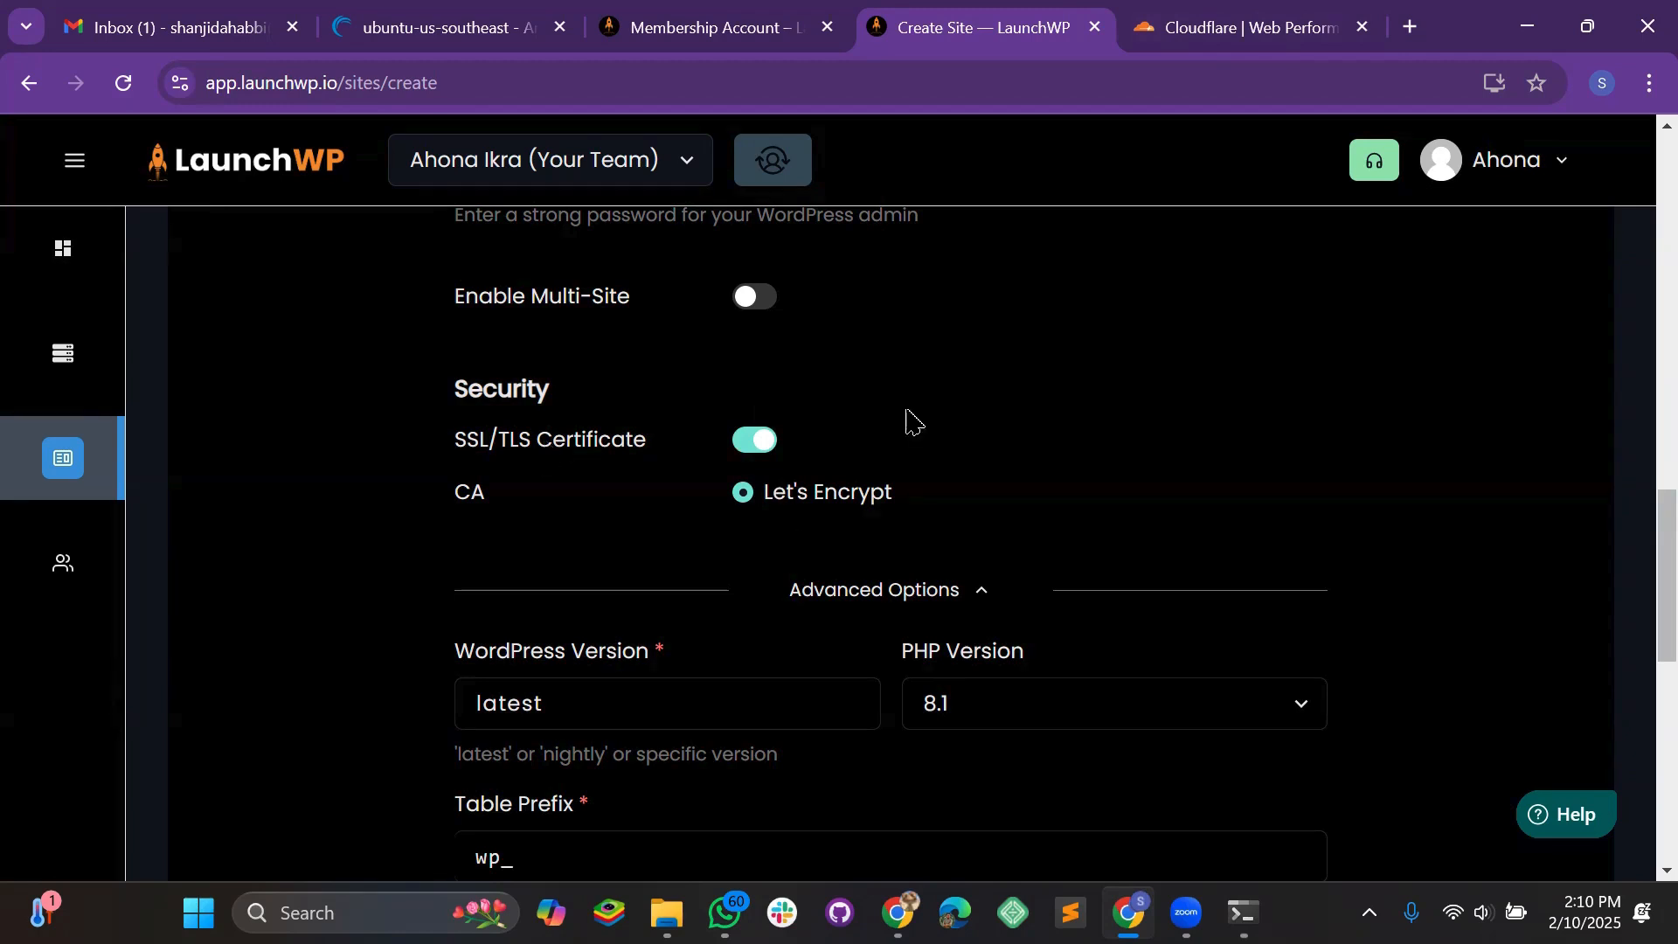
# Set PHP Version to 8.4, leaving WordPress Version at latest
pyautogui.scroll(-3, 1024, 532)
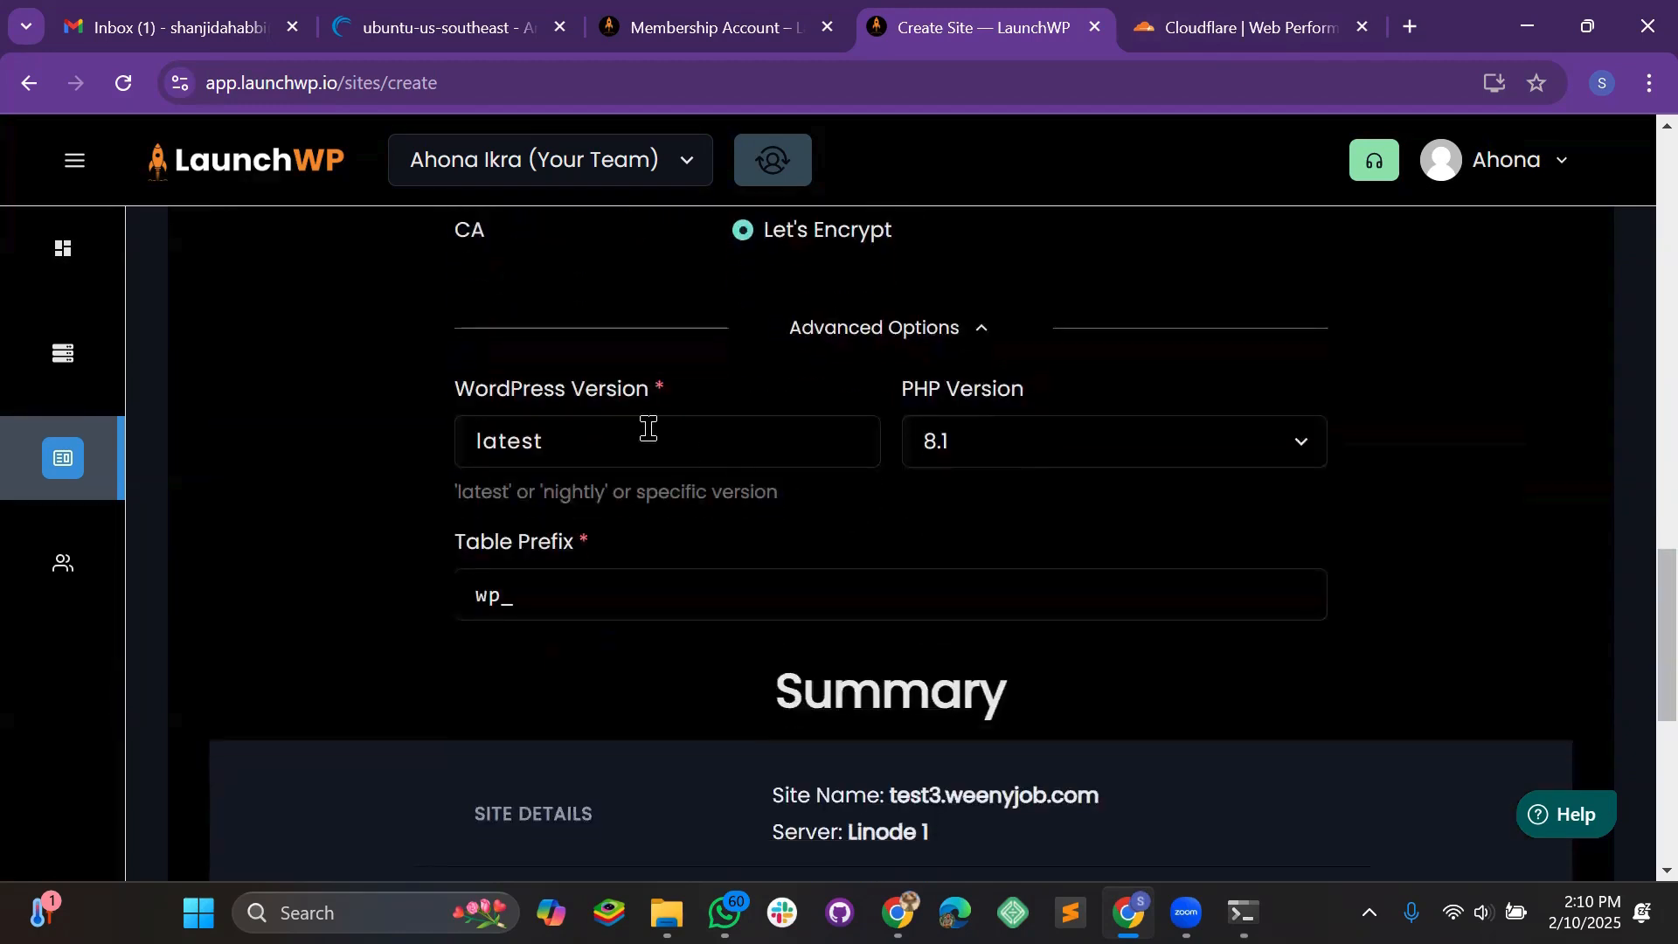
pyautogui.moveTo(629, 442); pyautogui.dragTo(409, 455)
pyautogui.click(642, 446)
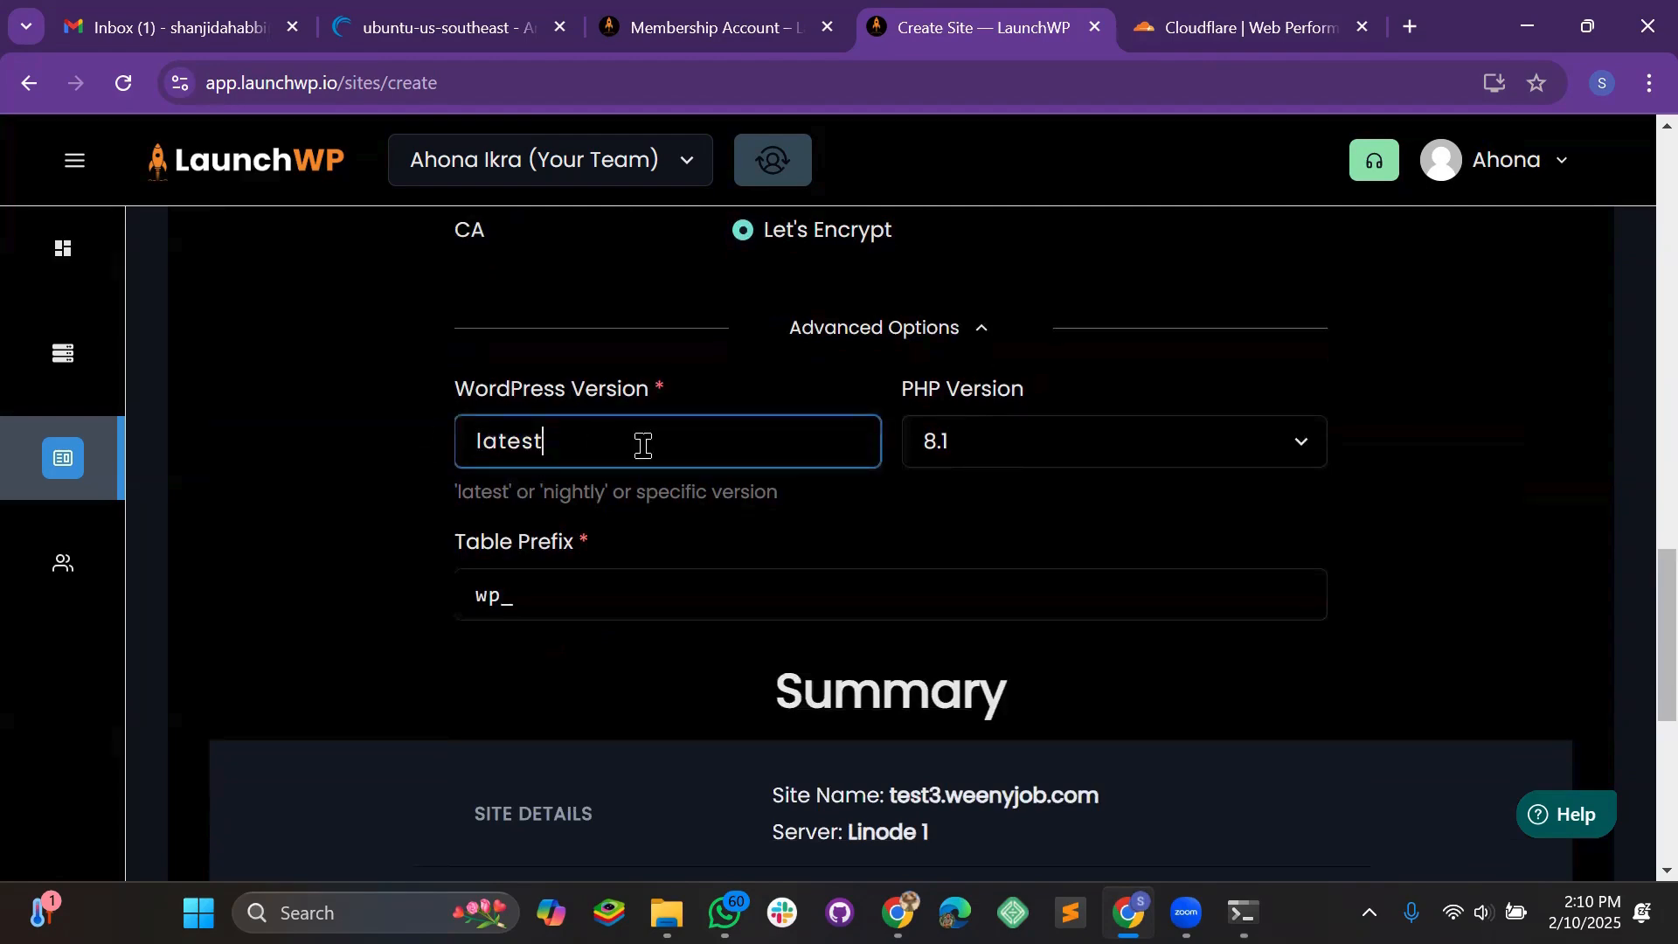
pyautogui.click(1072, 450)
pyautogui.click(961, 498)
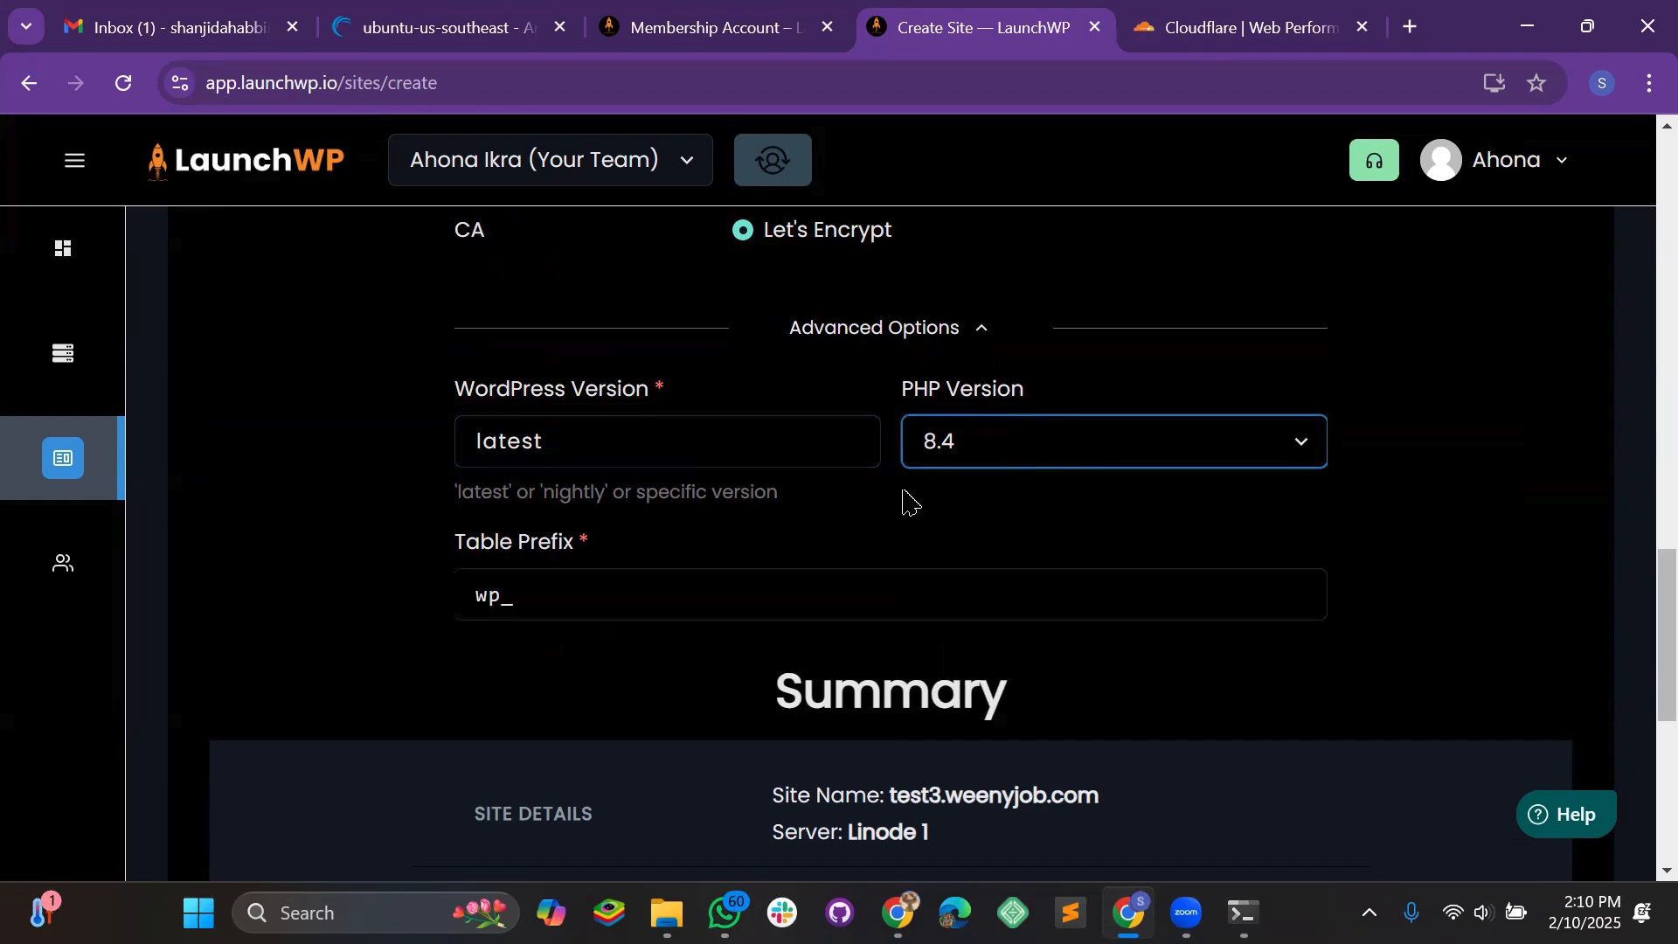
# Keep the wp_ table prefix and create the test3.weenyjob.com site
pyautogui.click(472, 592)
pyautogui.moveTo(472, 592); pyautogui.dragTo(573, 595)
pyautogui.click(585, 600)
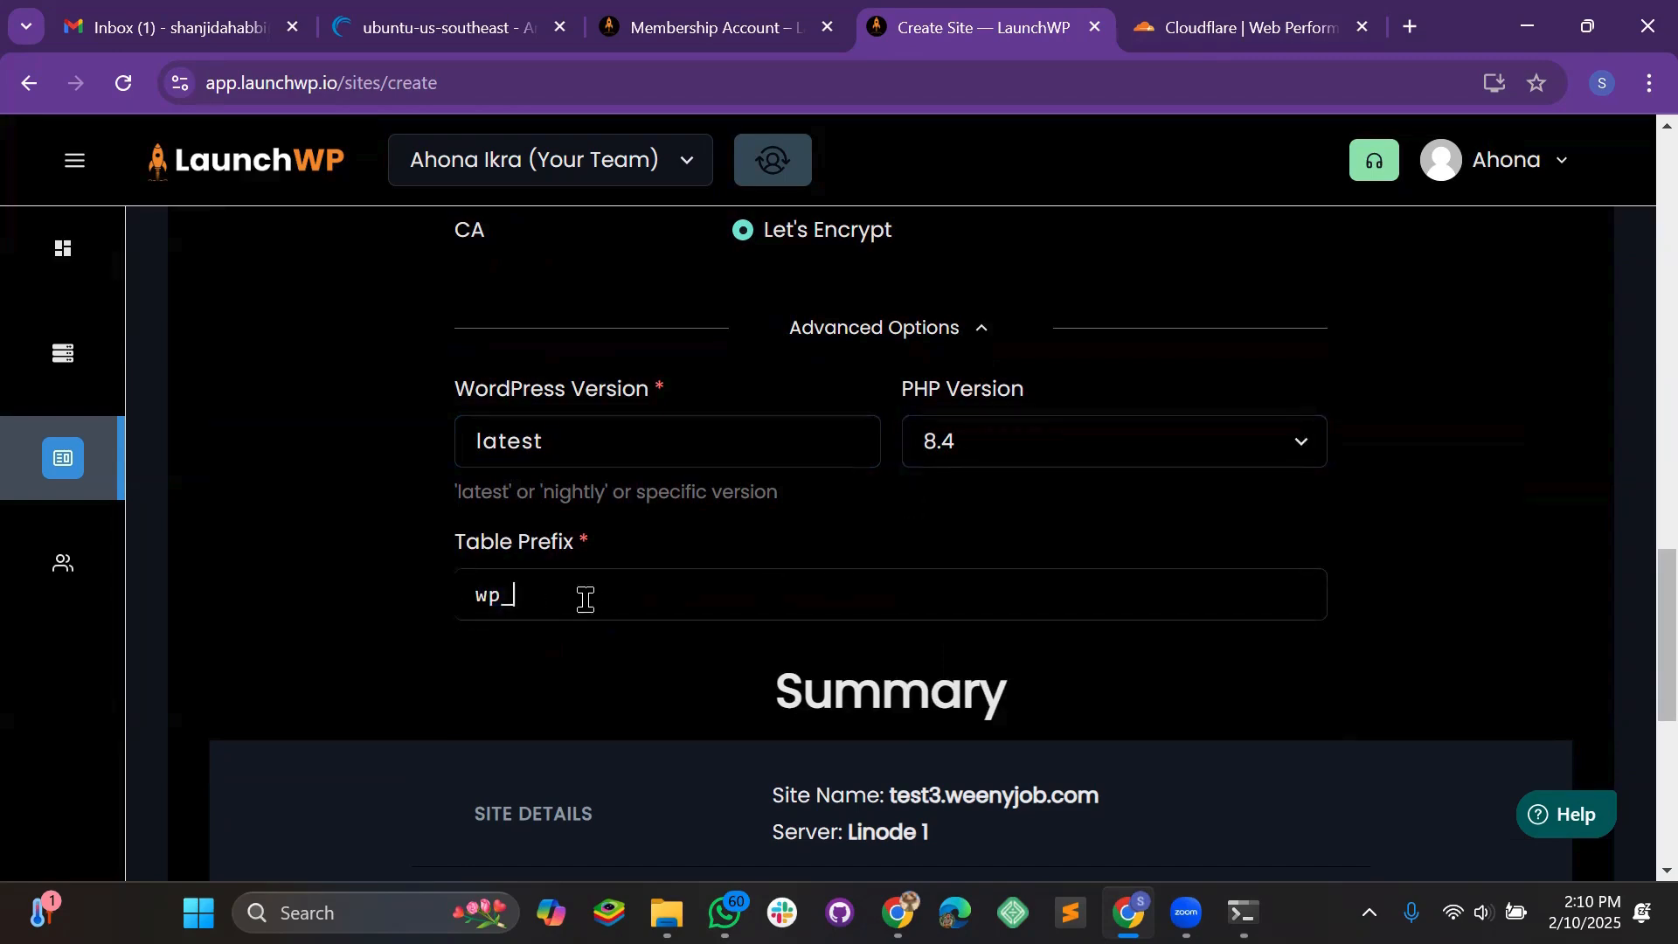
pyautogui.scroll(-7, 816, 513)
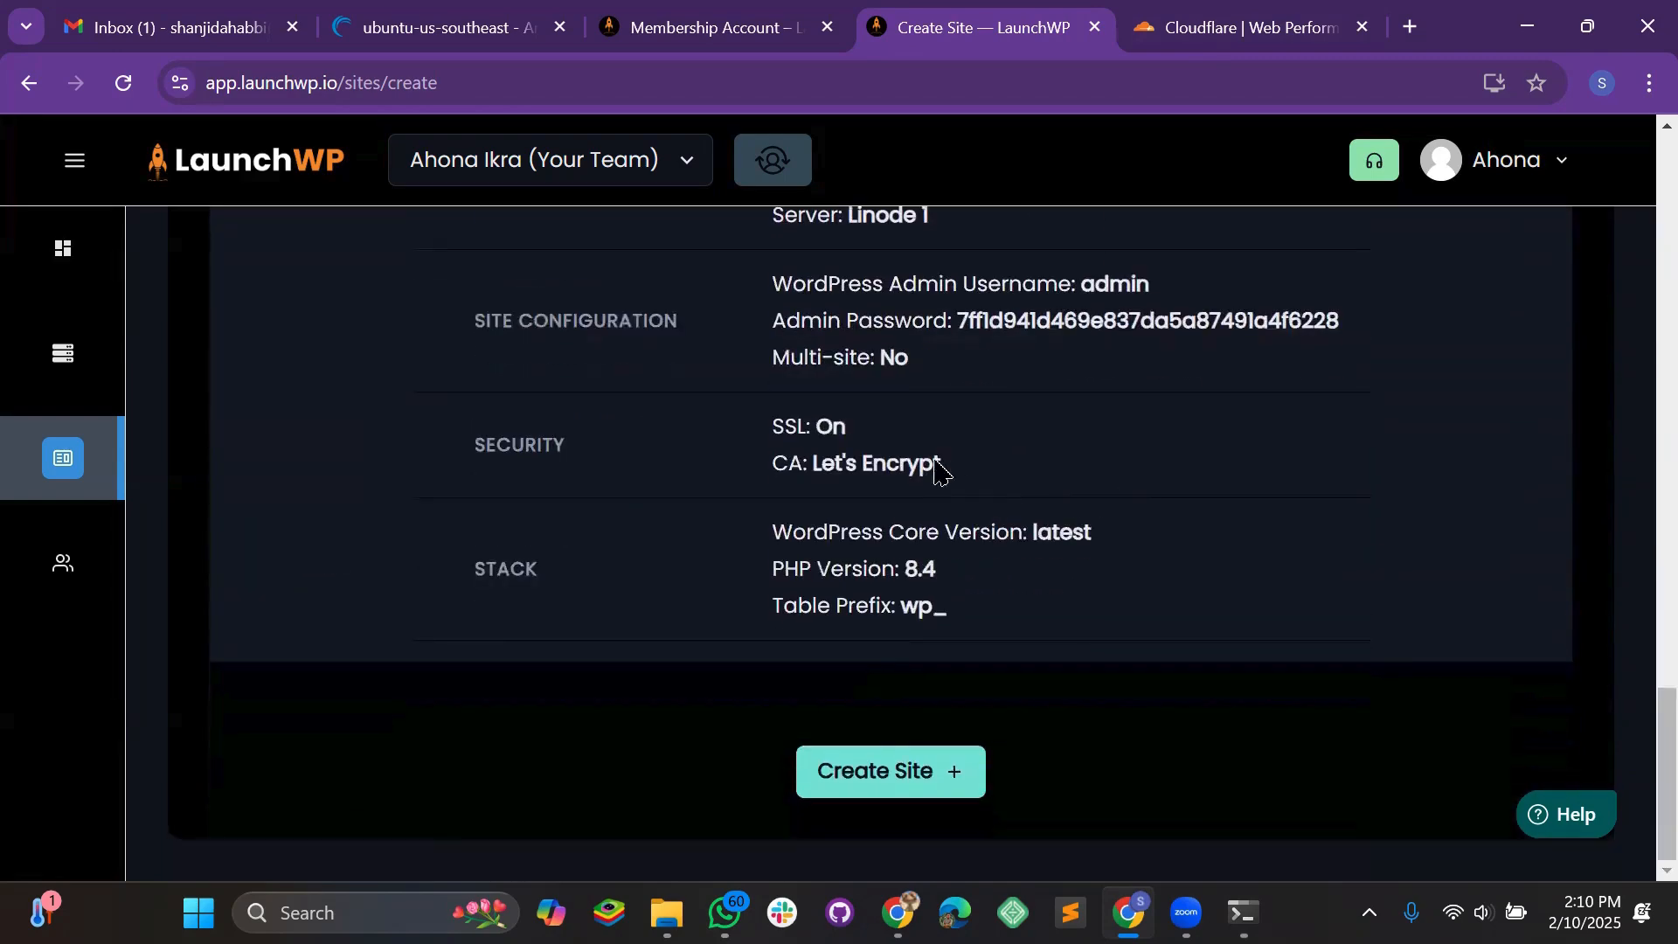
pyautogui.click(888, 763)
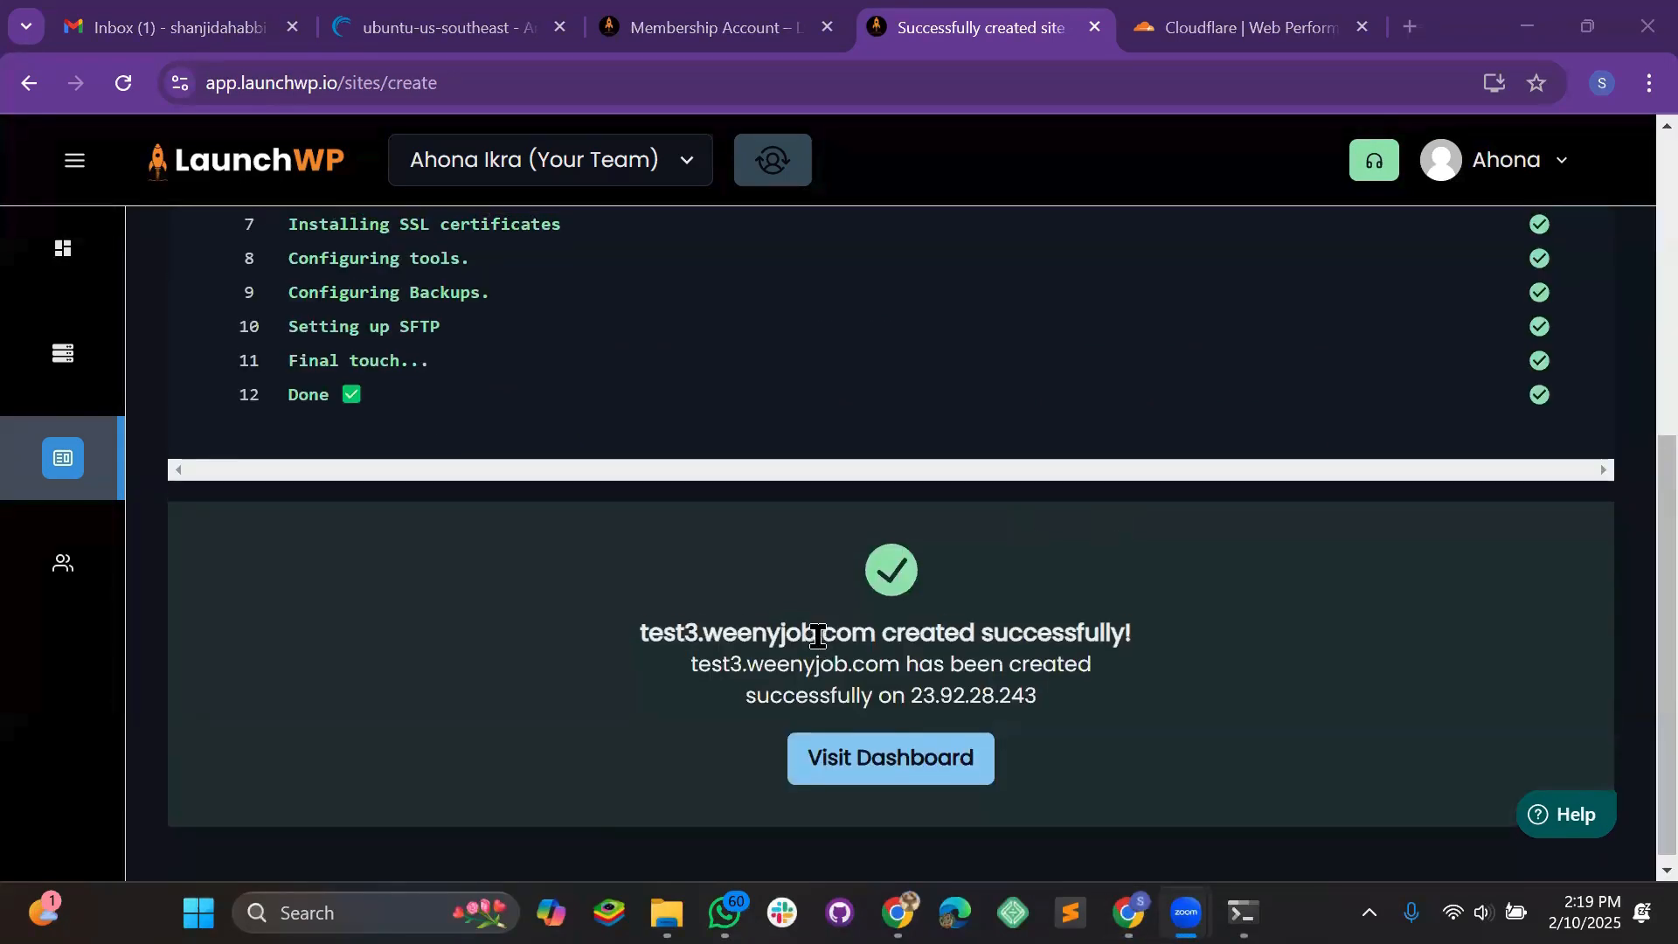
# After all setup steps complete, open the site's dashboard and its live URL in a new tab
pyautogui.scroll(6, 800, 656)
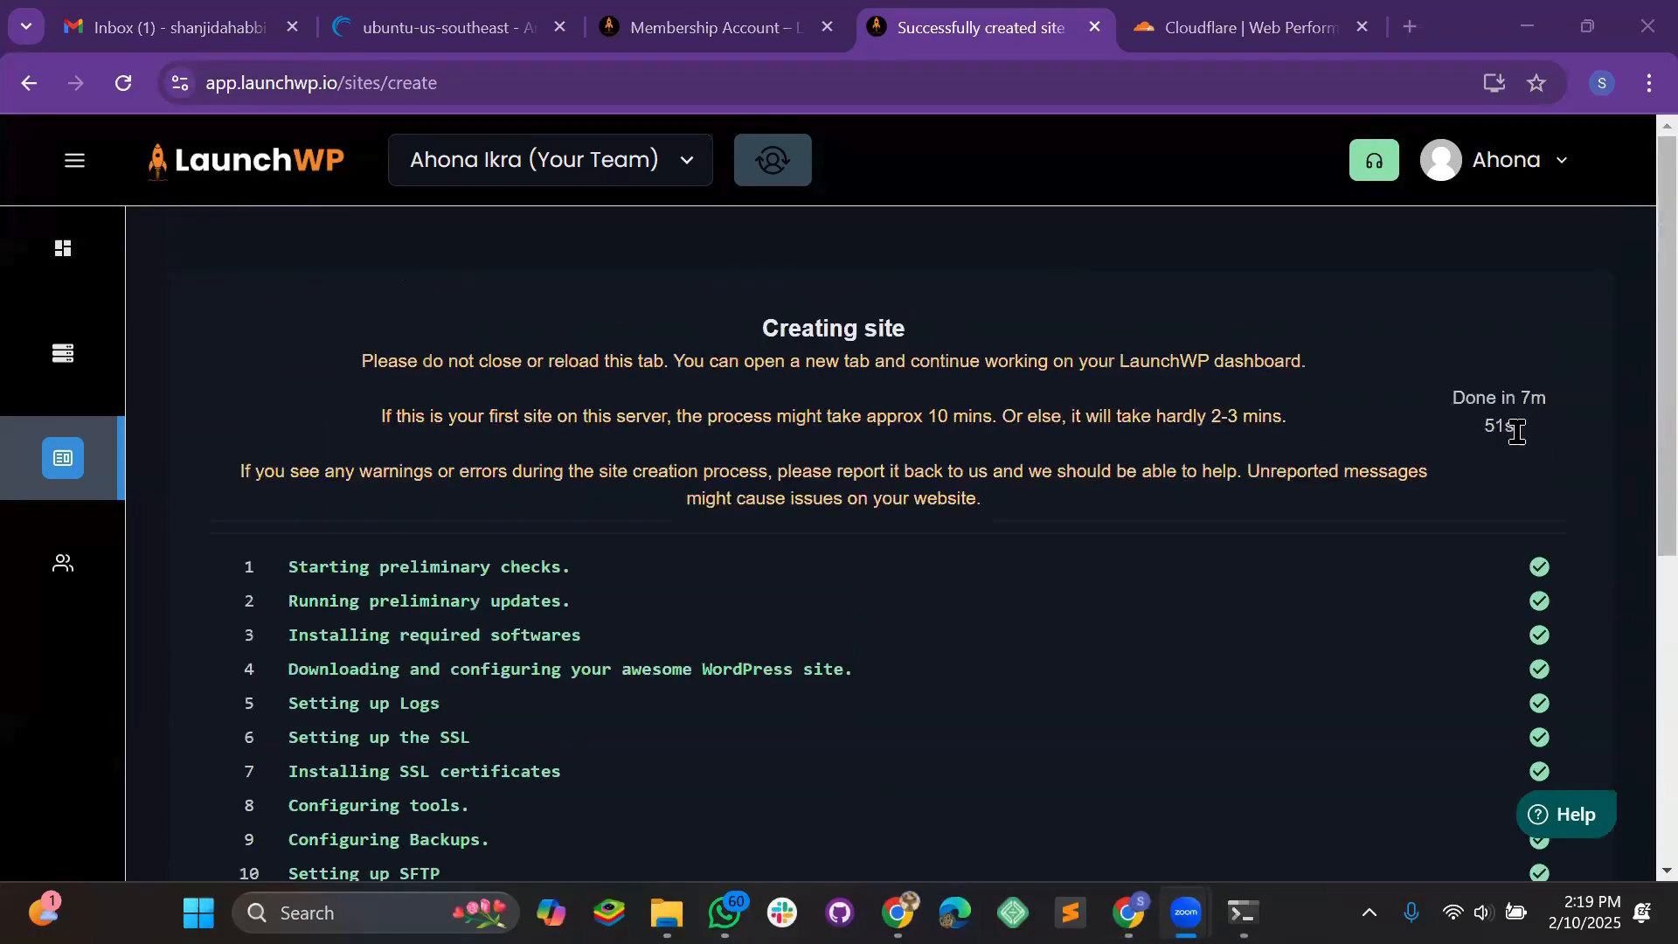
pyautogui.moveTo(1536, 438); pyautogui.dragTo(1477, 428)
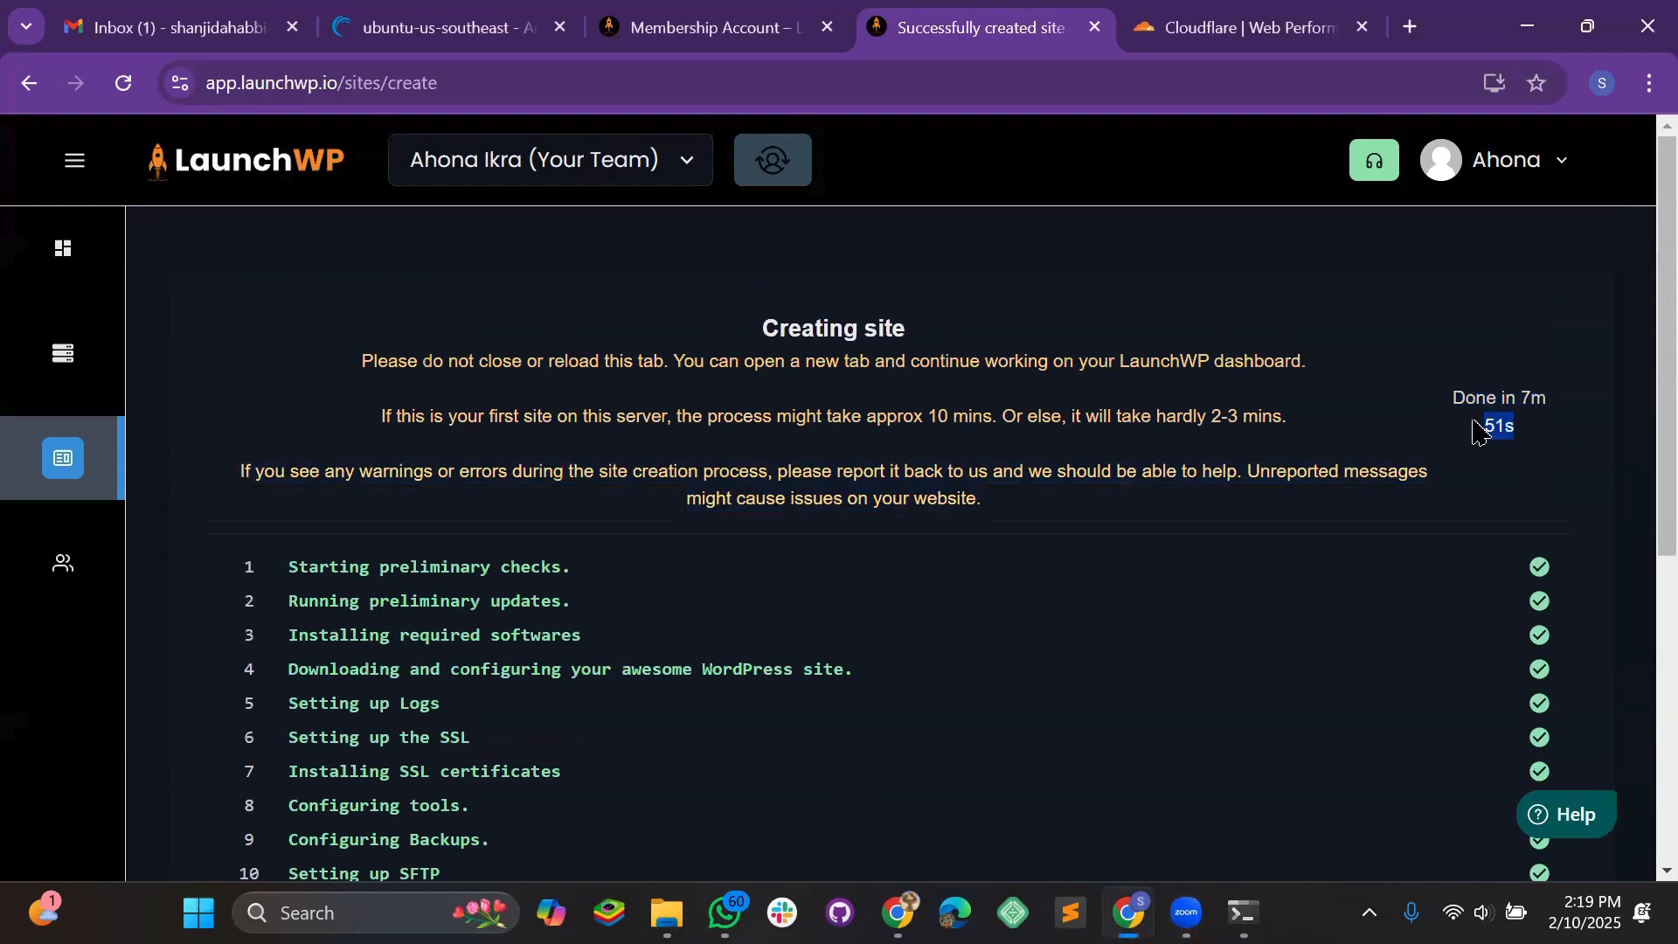
pyautogui.click(1389, 435)
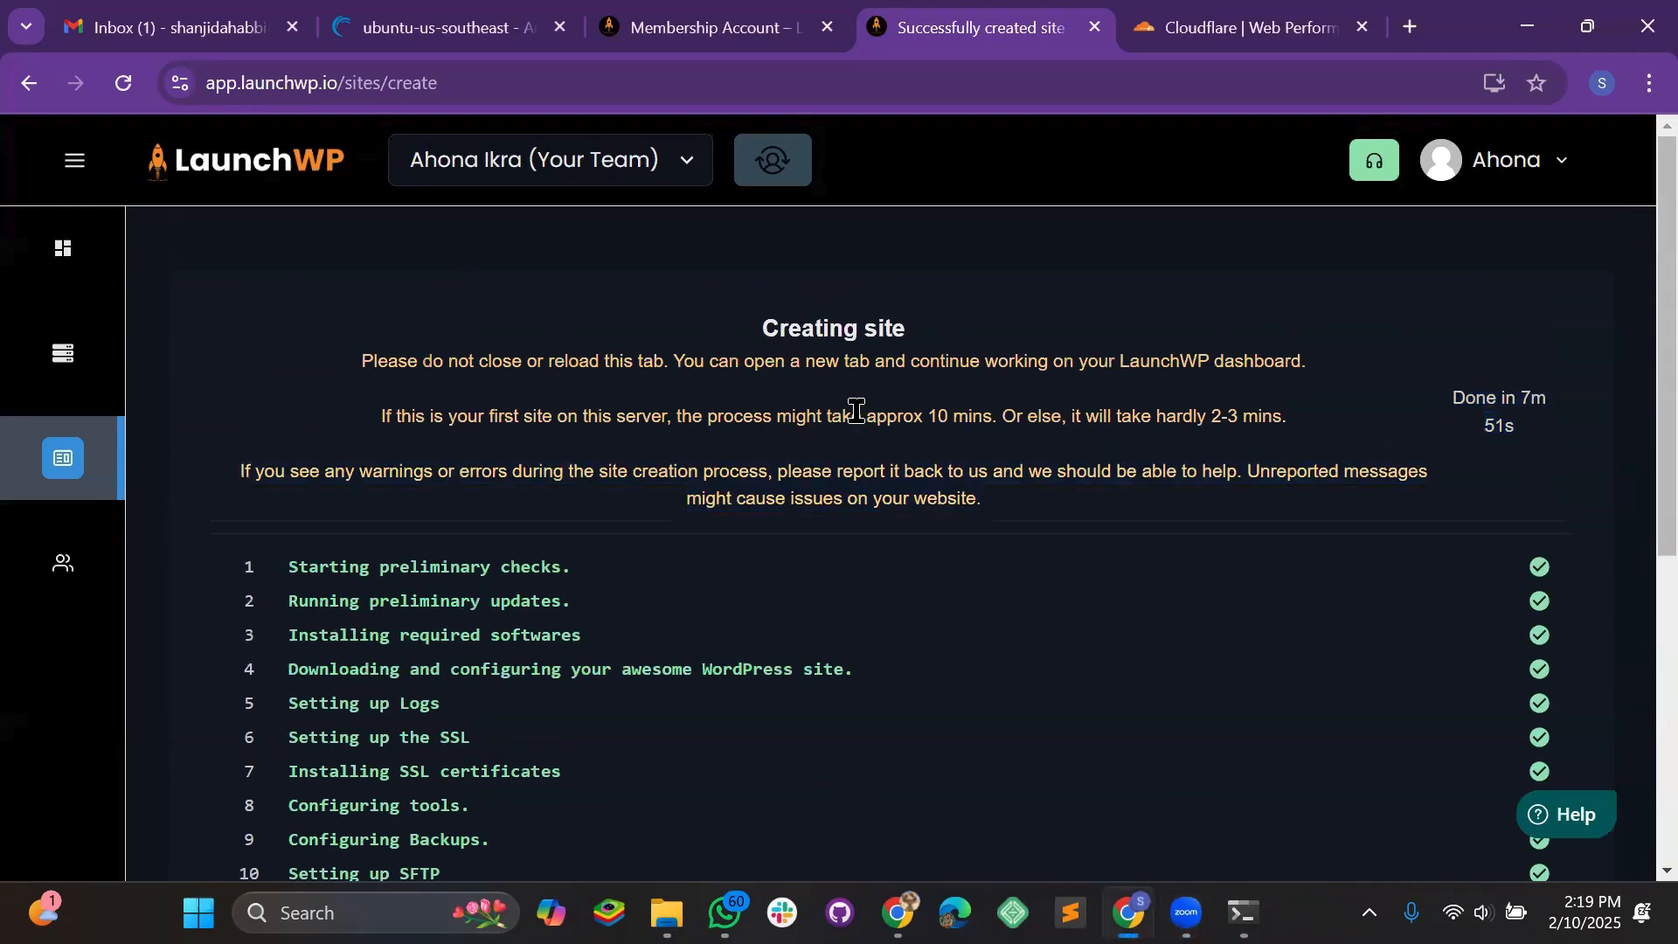
pyautogui.scroll(-5, 857, 411)
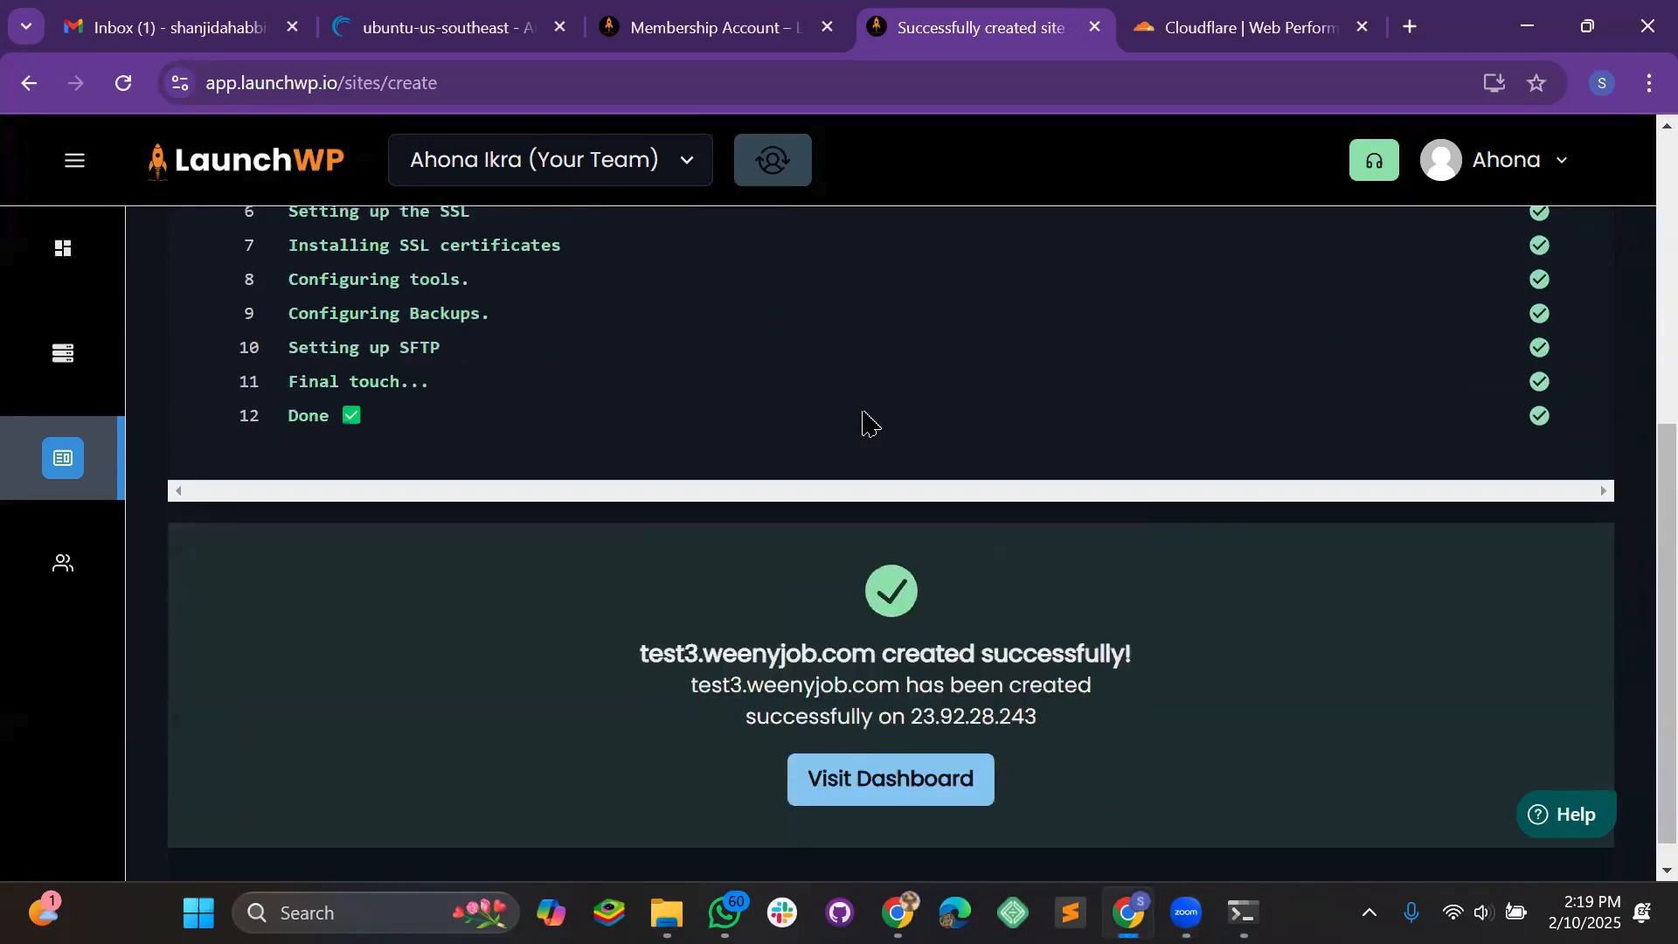
pyautogui.click(899, 754)
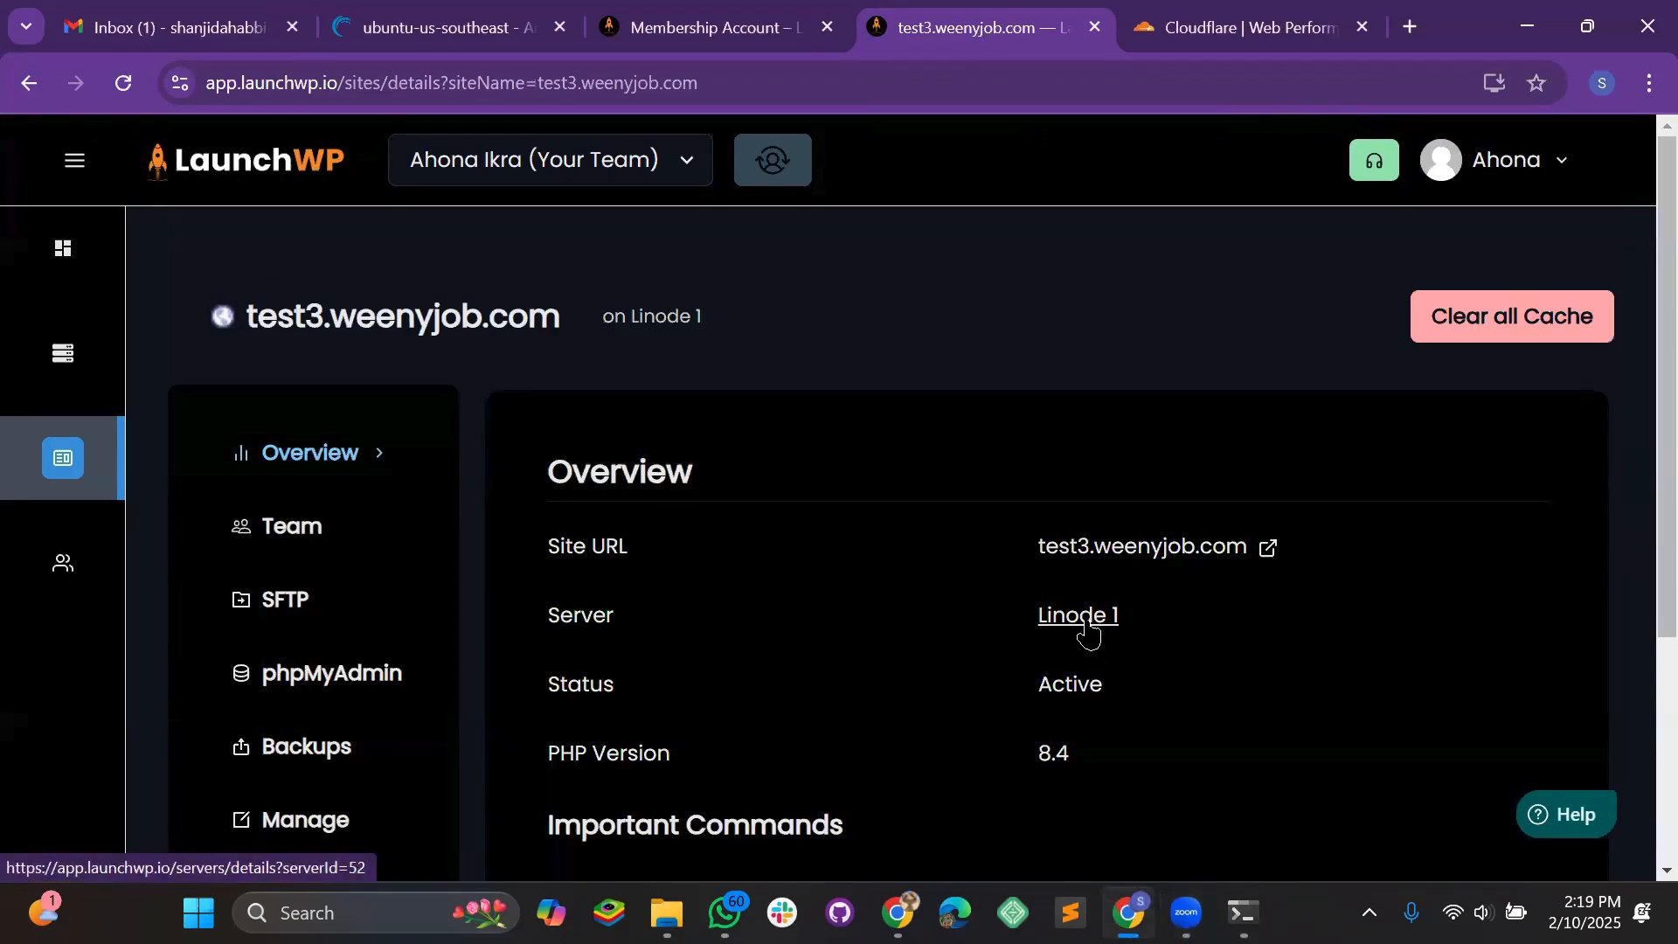
pyautogui.middleClick(500, 320)
# View the ERR_TOO_MANY_REDIRECTS error on test3.weenyjob.com, then open LaunchWP's Manage Site settings
pyautogui.click(1064, 17)
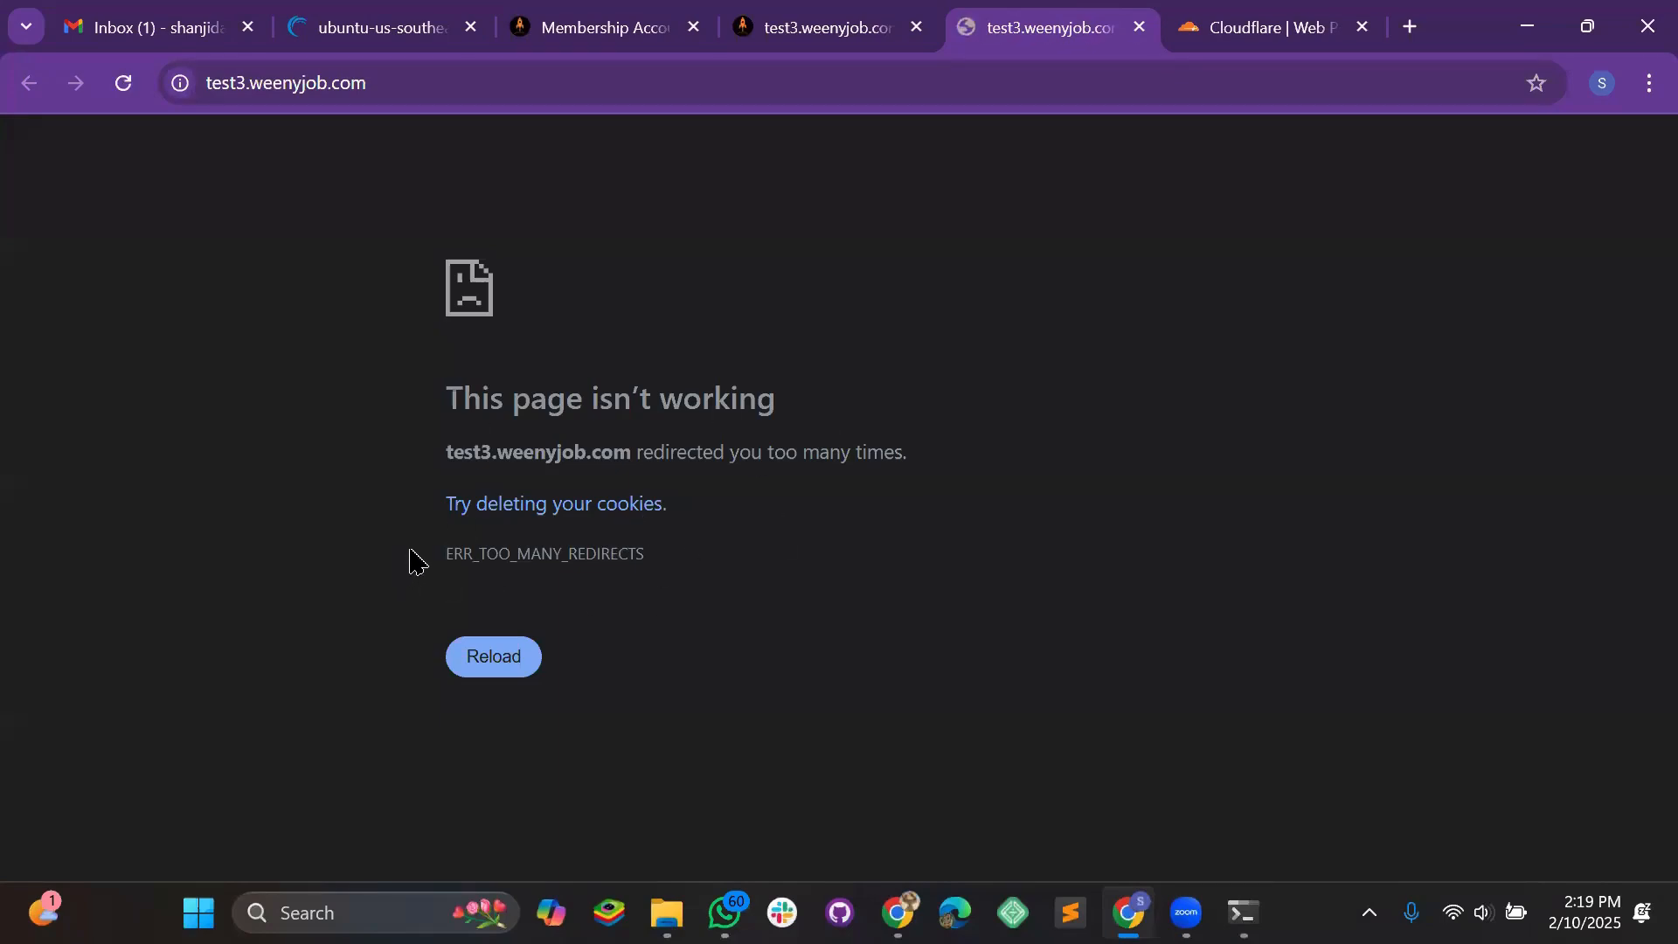
pyautogui.doubleClick(485, 547)
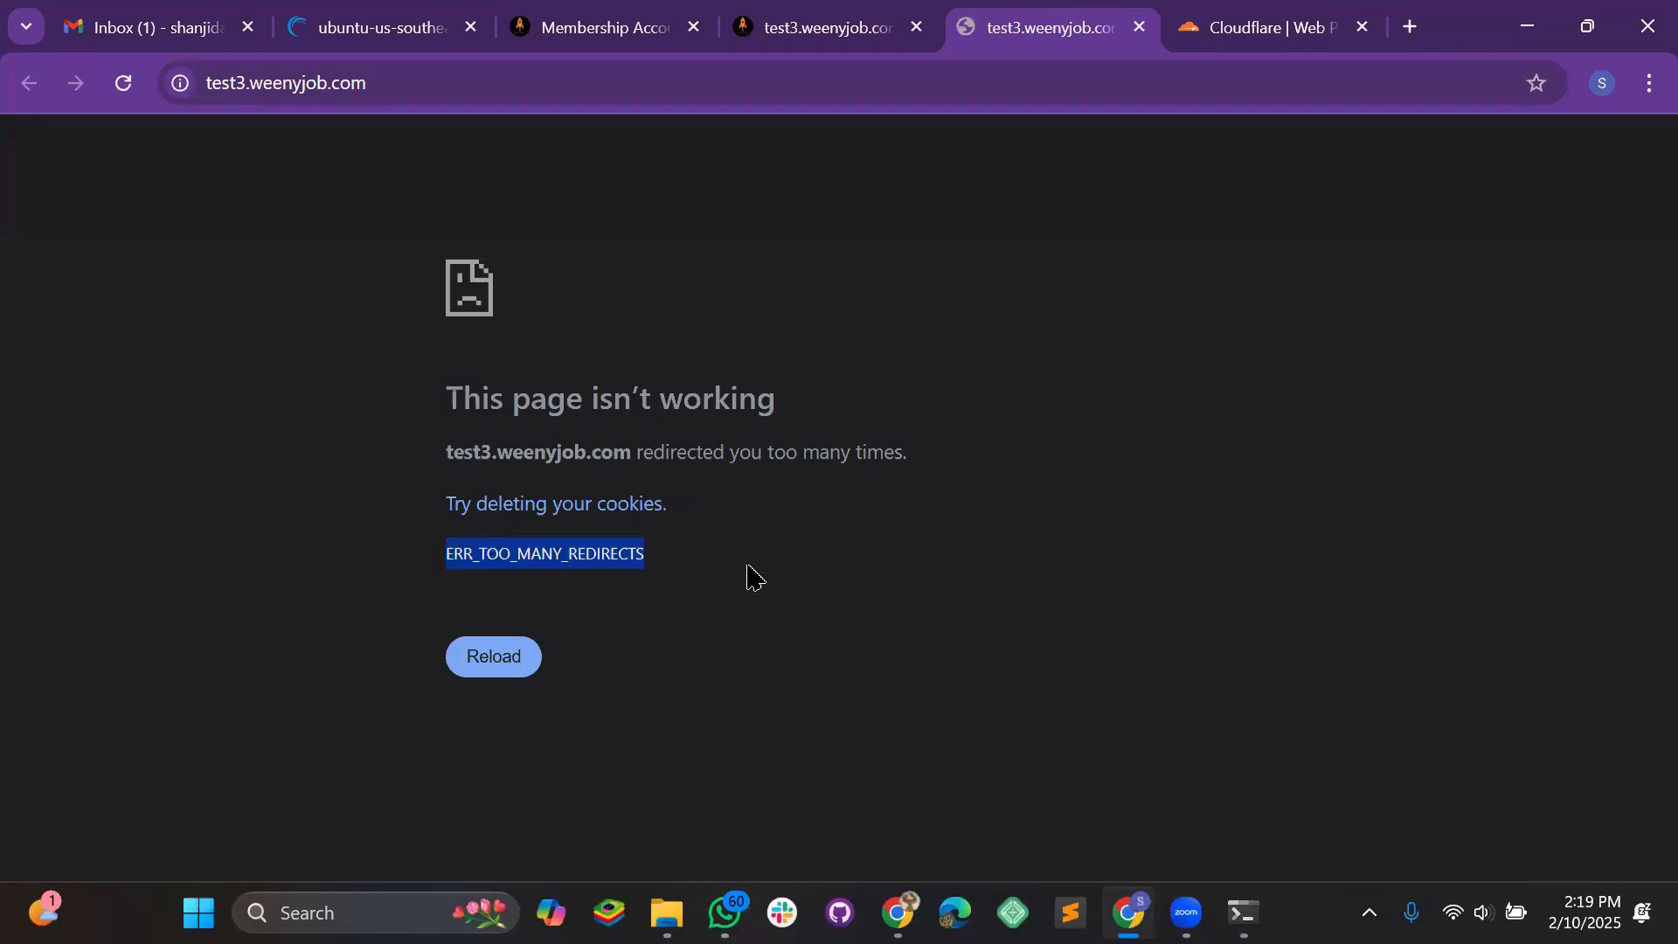
pyautogui.click(799, 40)
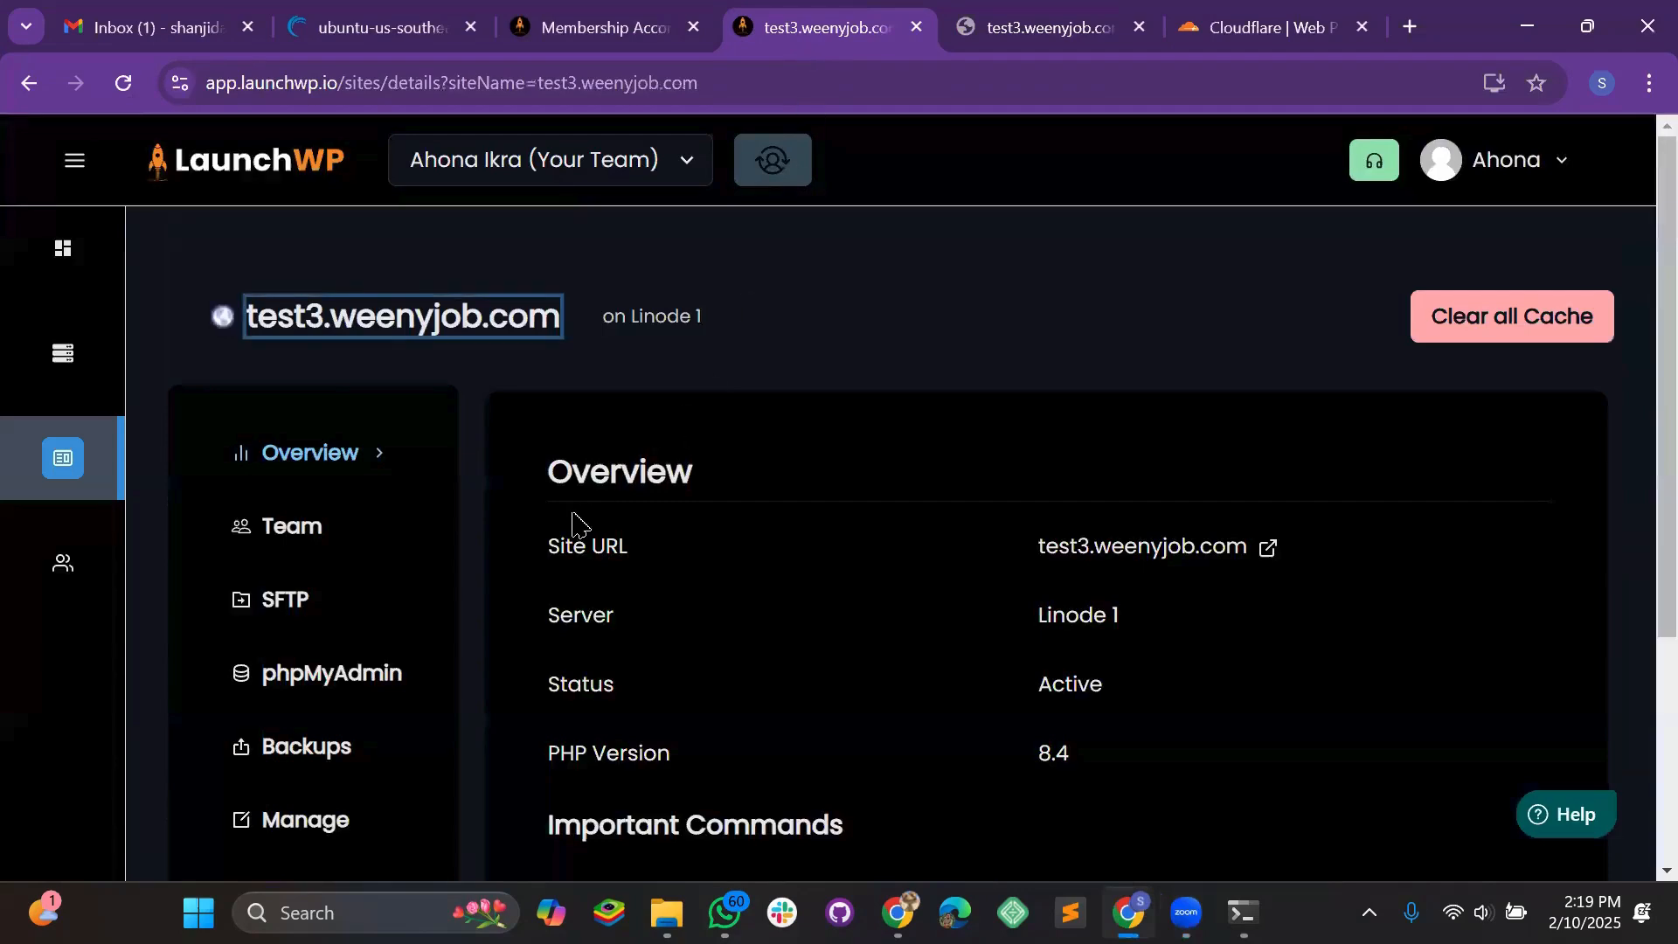
pyautogui.scroll(-3, 572, 522)
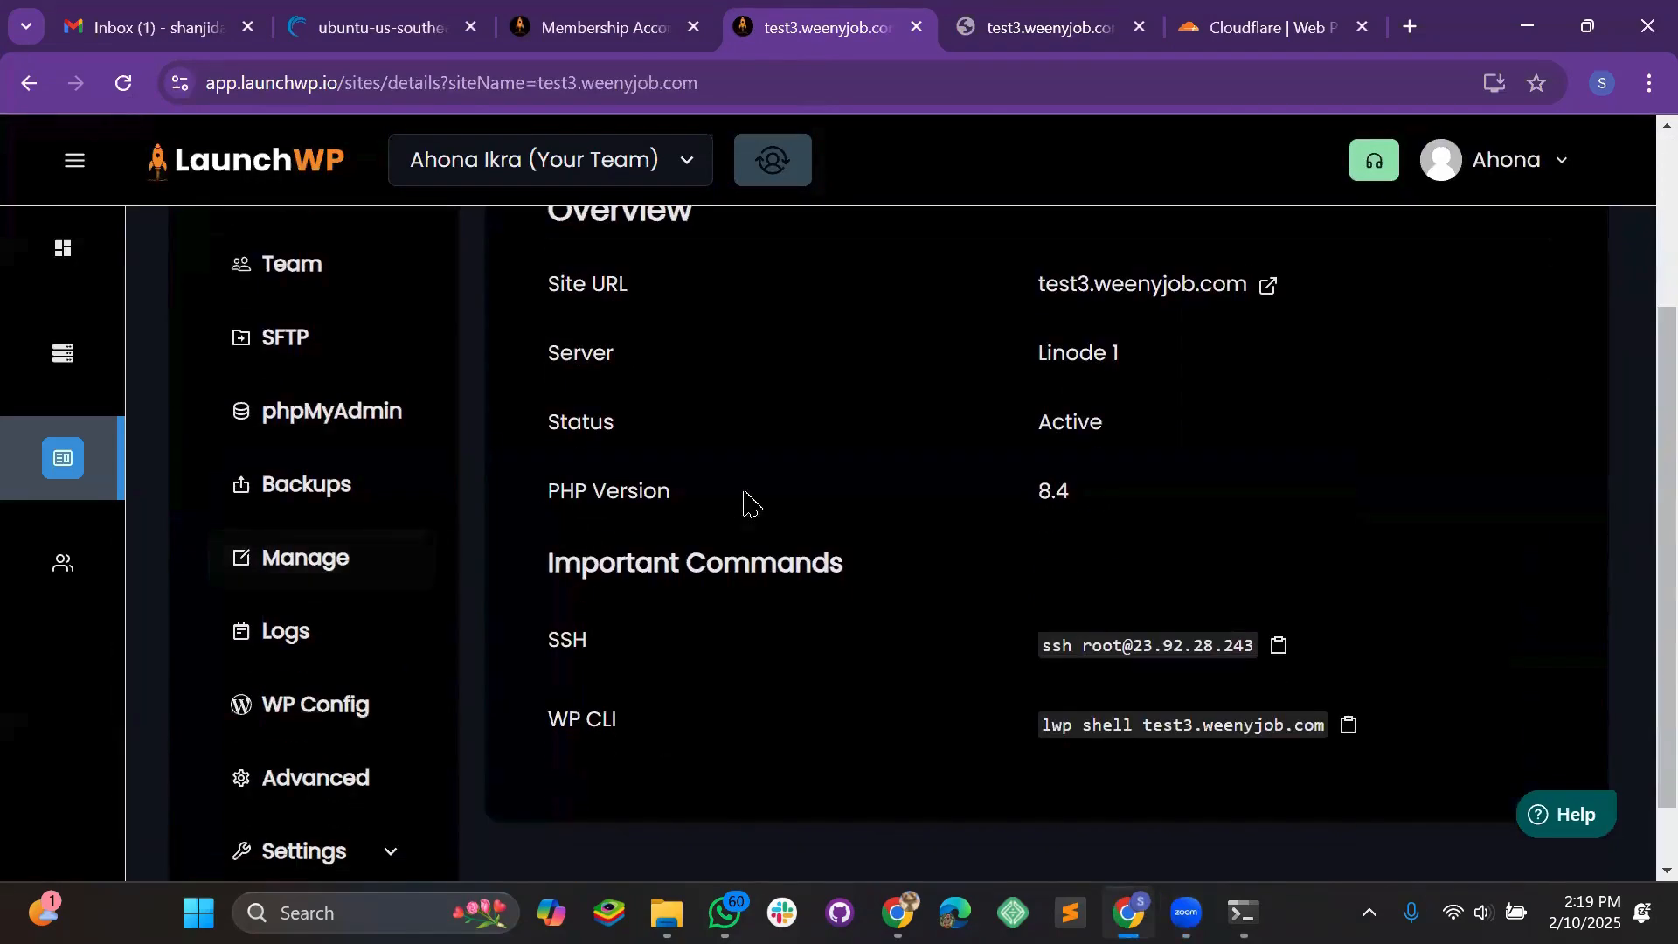
pyautogui.scroll(3, 746, 504)
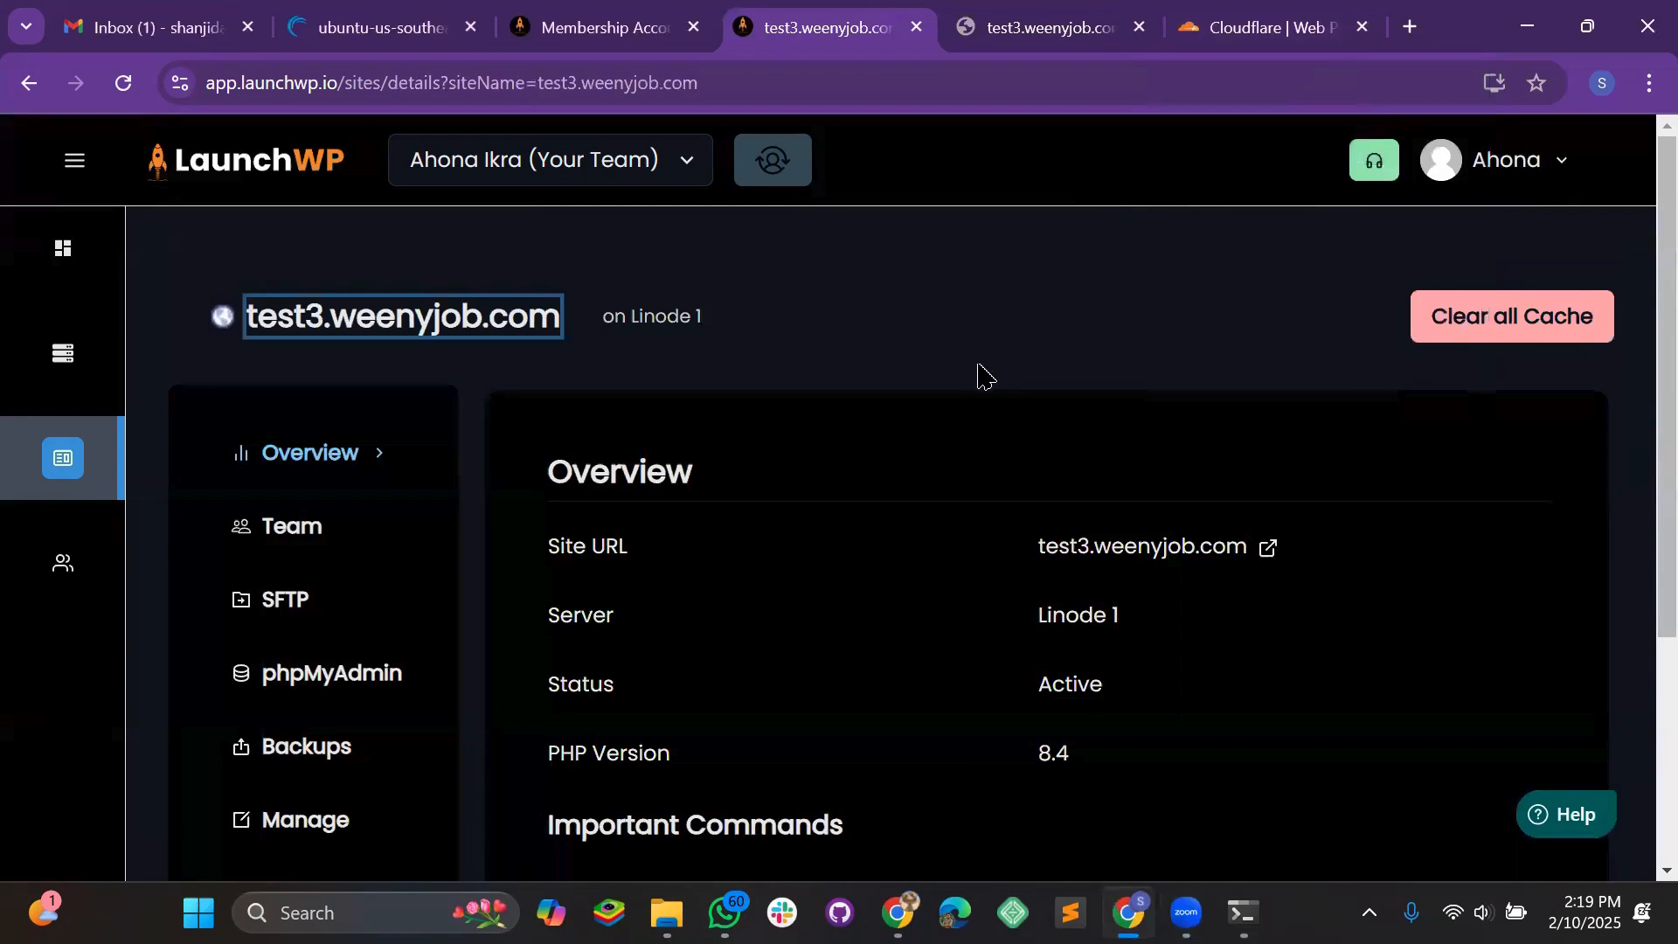
pyautogui.scroll(-3, 857, 384)
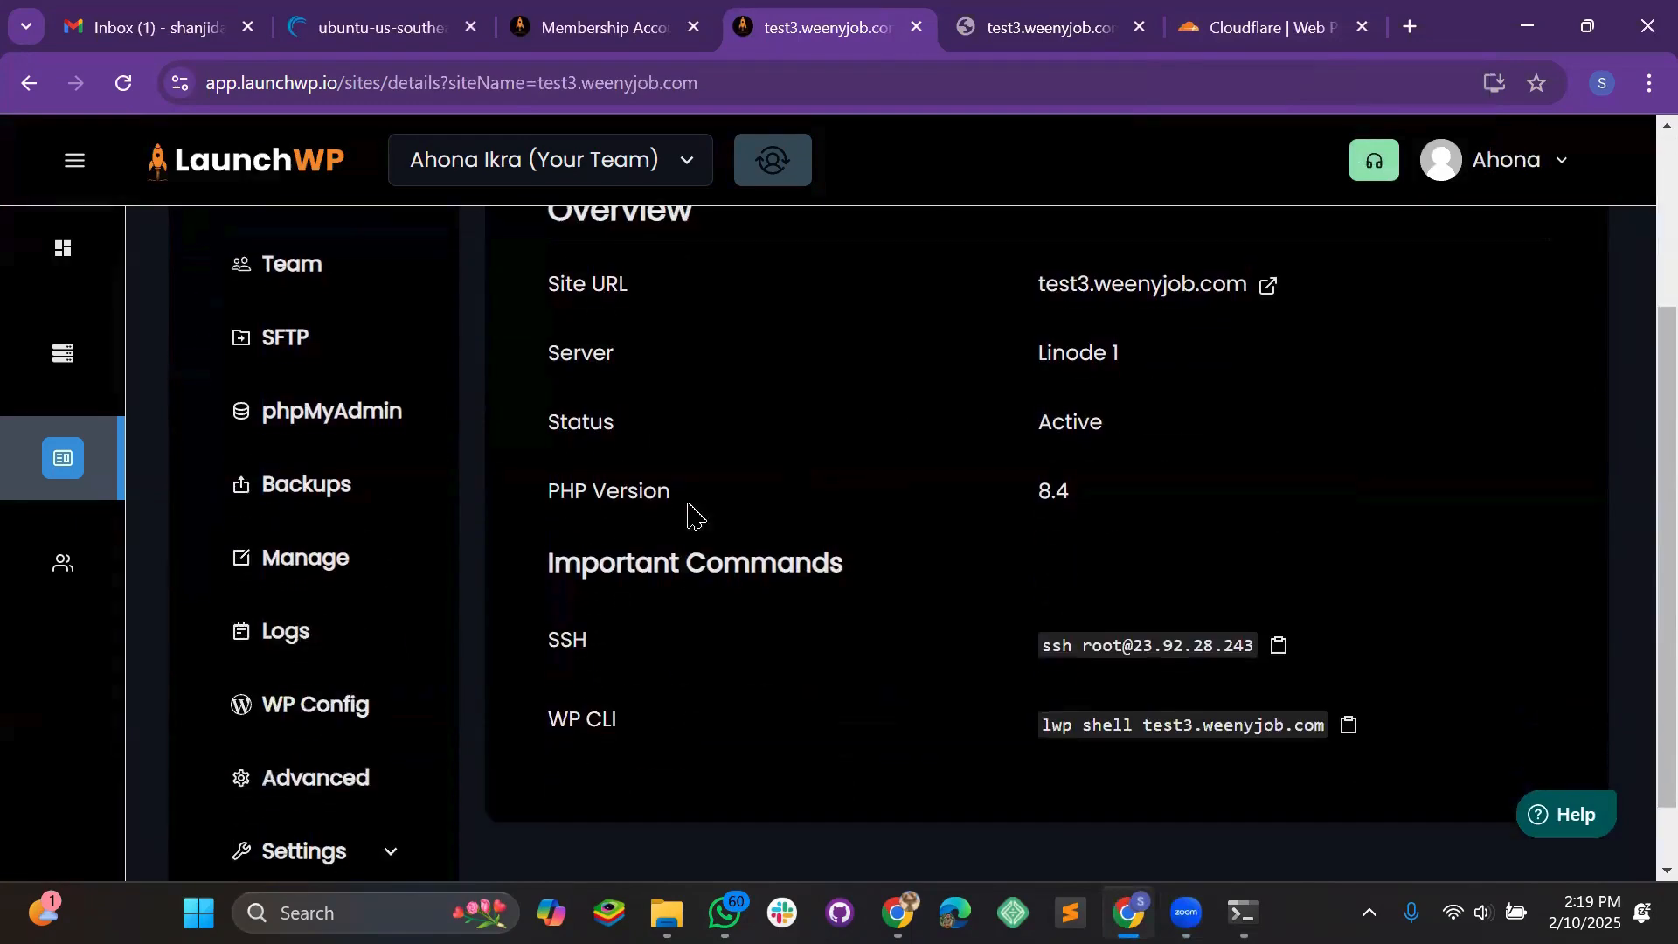
pyautogui.click(339, 579)
# Disable the Let's Encrypt SSL/TLS certificate, save the changes, and revisit the redirect-error tab
pyautogui.scroll(3, 800, 548)
pyautogui.scroll(-2, 700, 542)
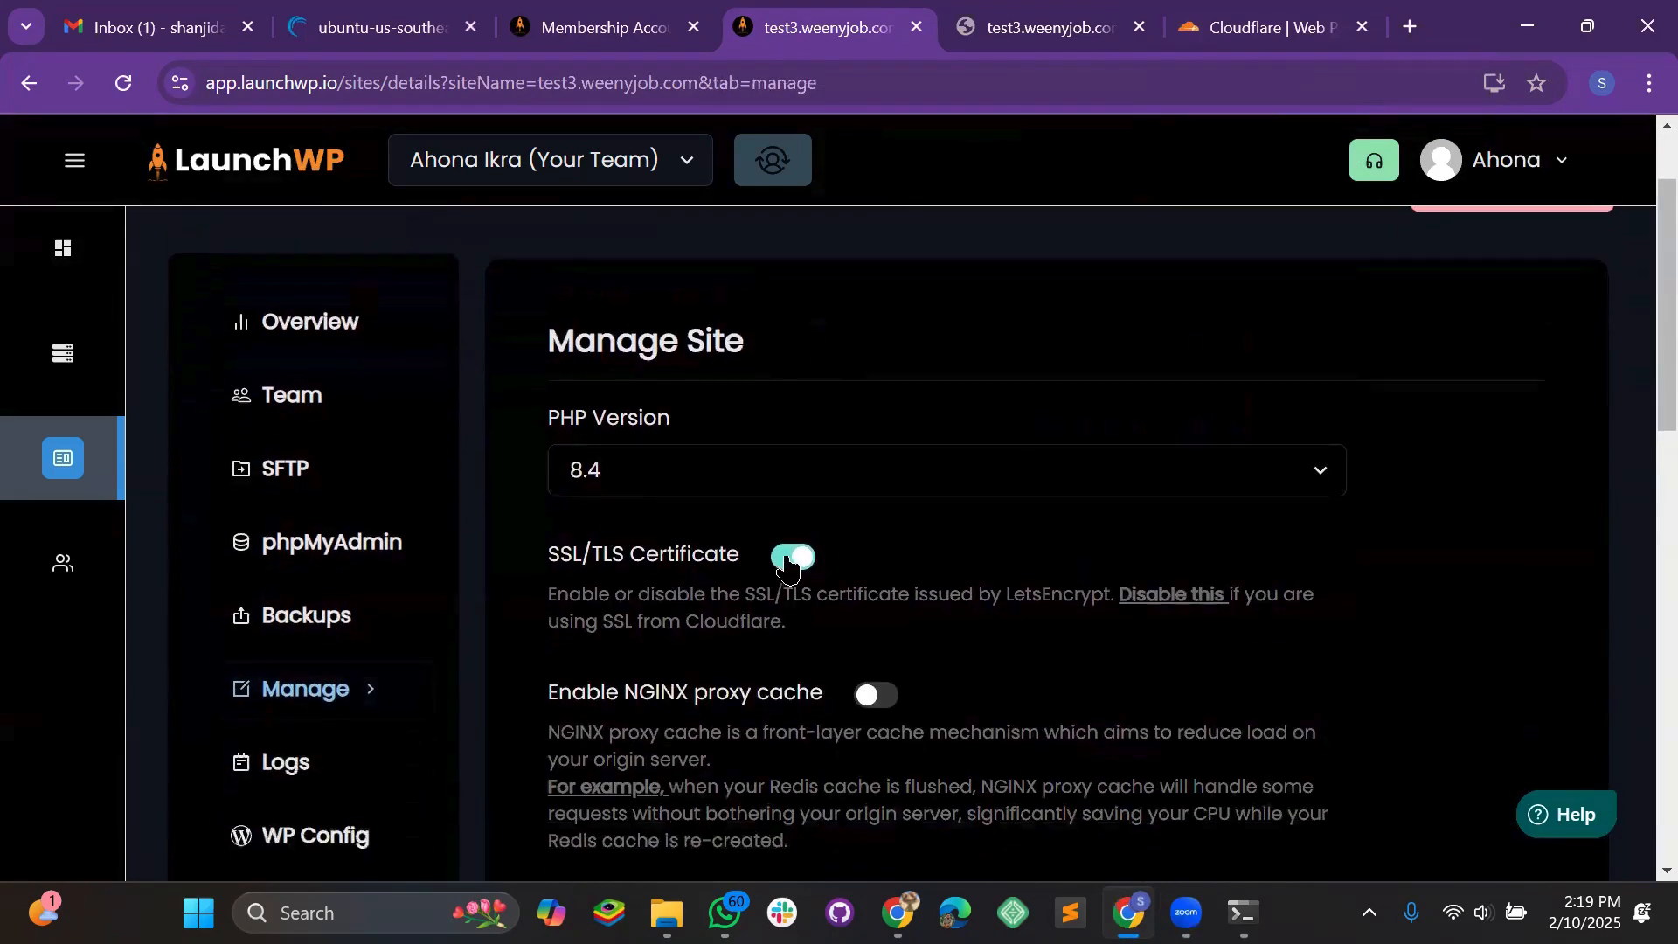
pyautogui.click(791, 557)
pyautogui.scroll(-15, 1060, 570)
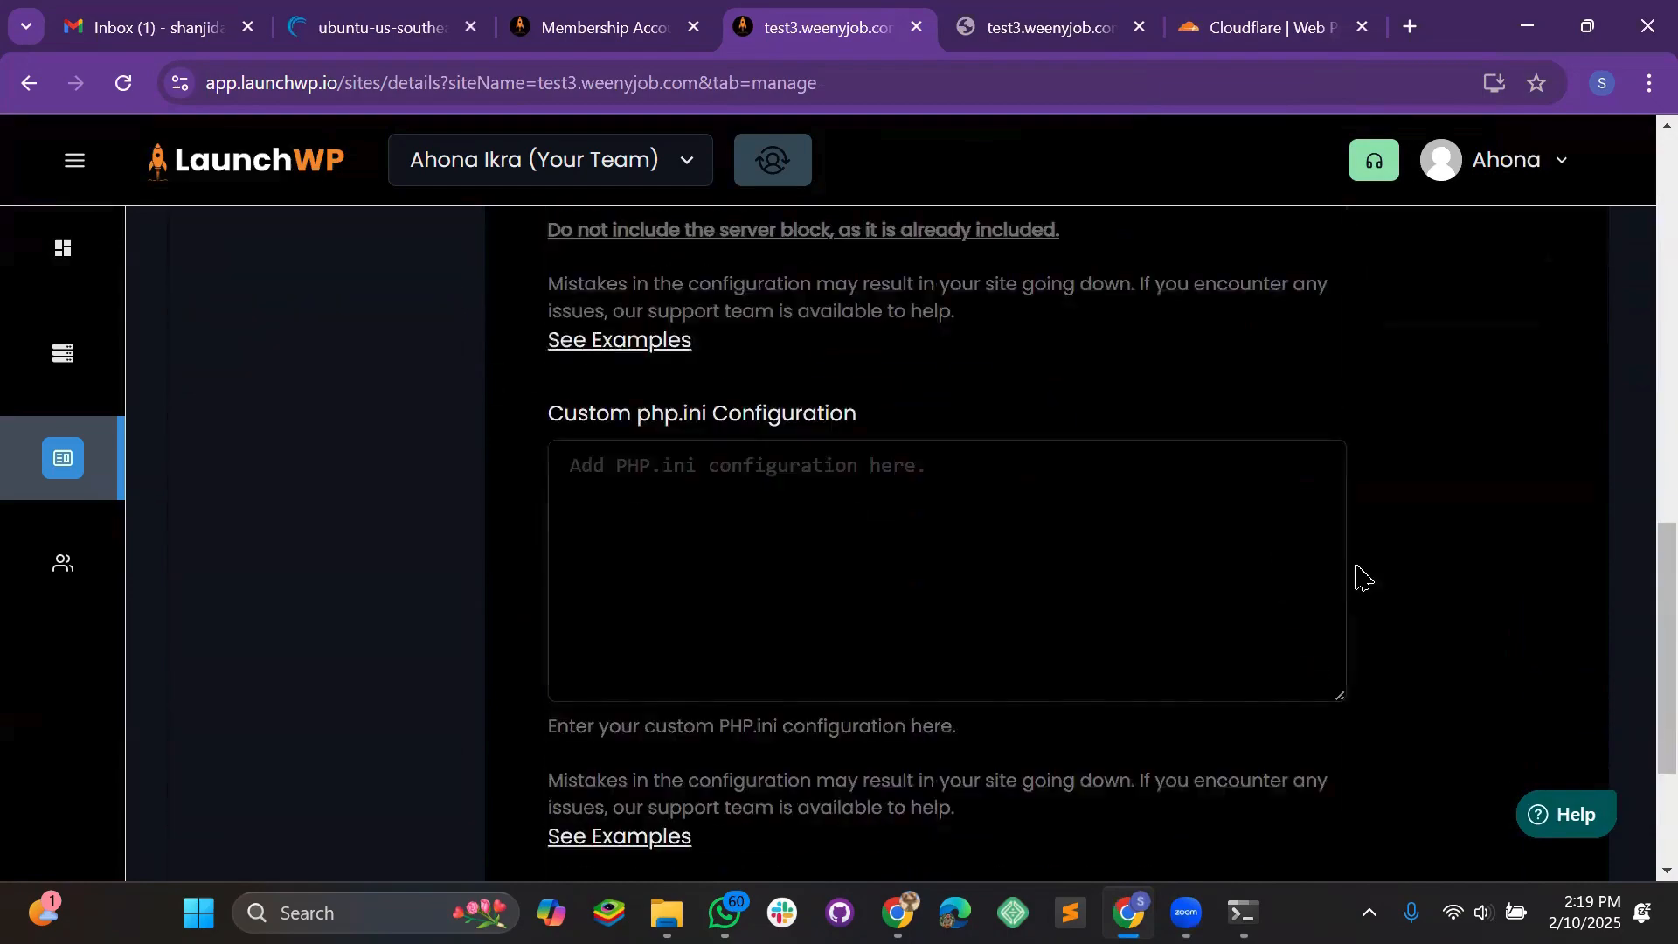
pyautogui.click(1491, 727)
pyautogui.scroll(-3, 1047, 710)
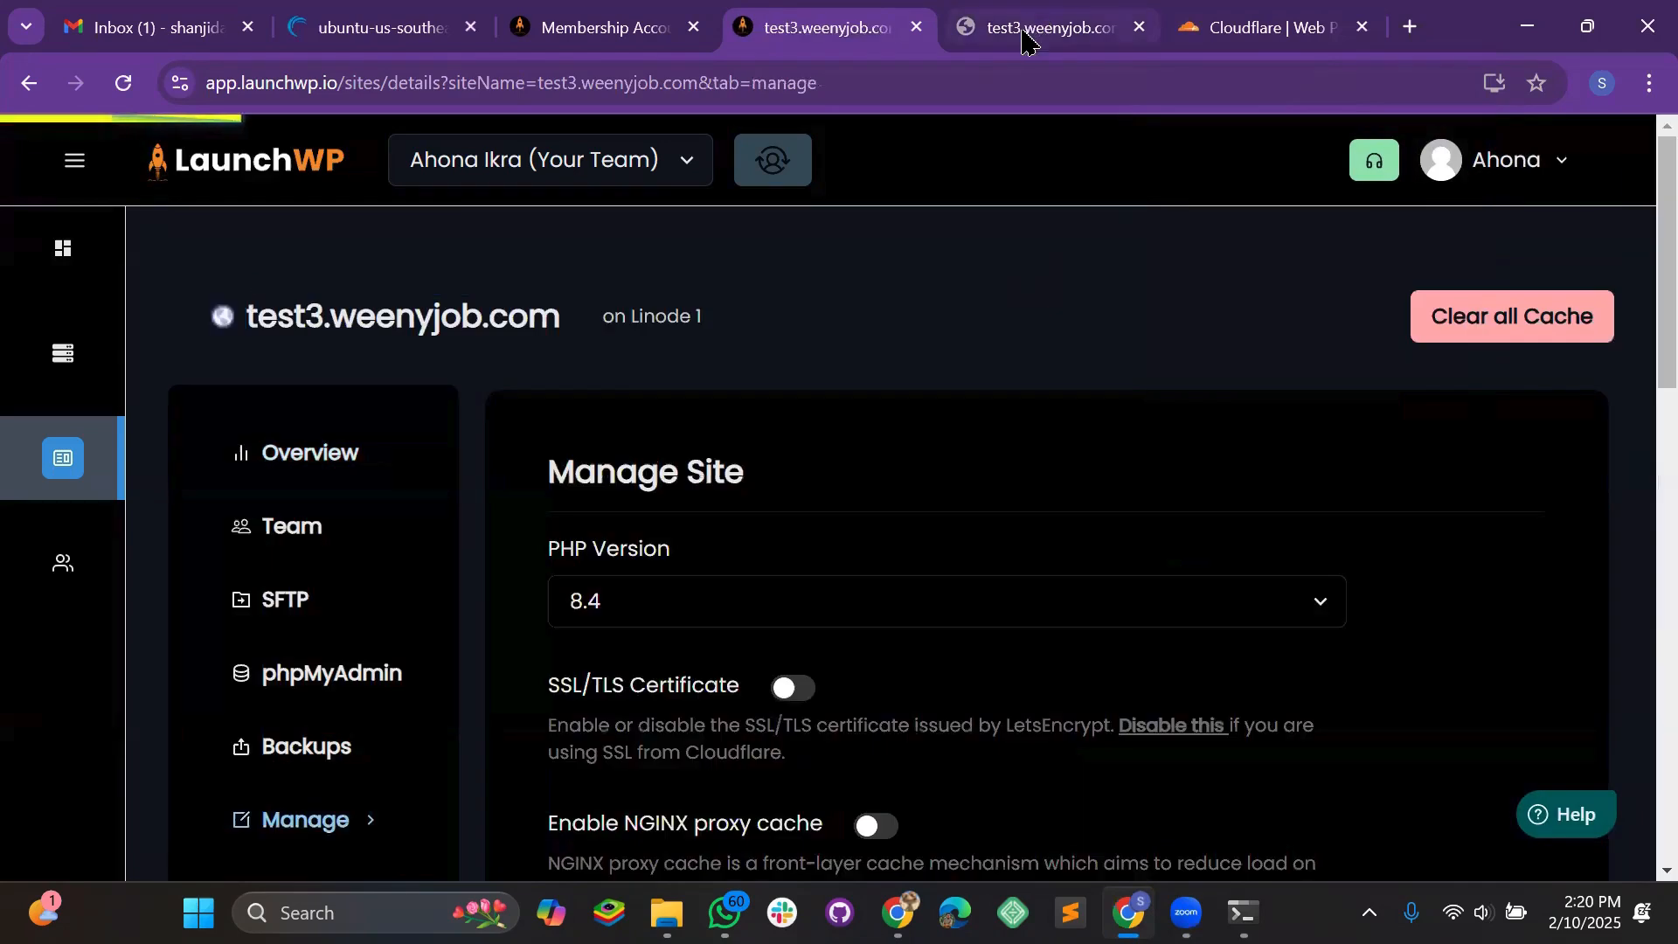
pyautogui.click(1027, 39)
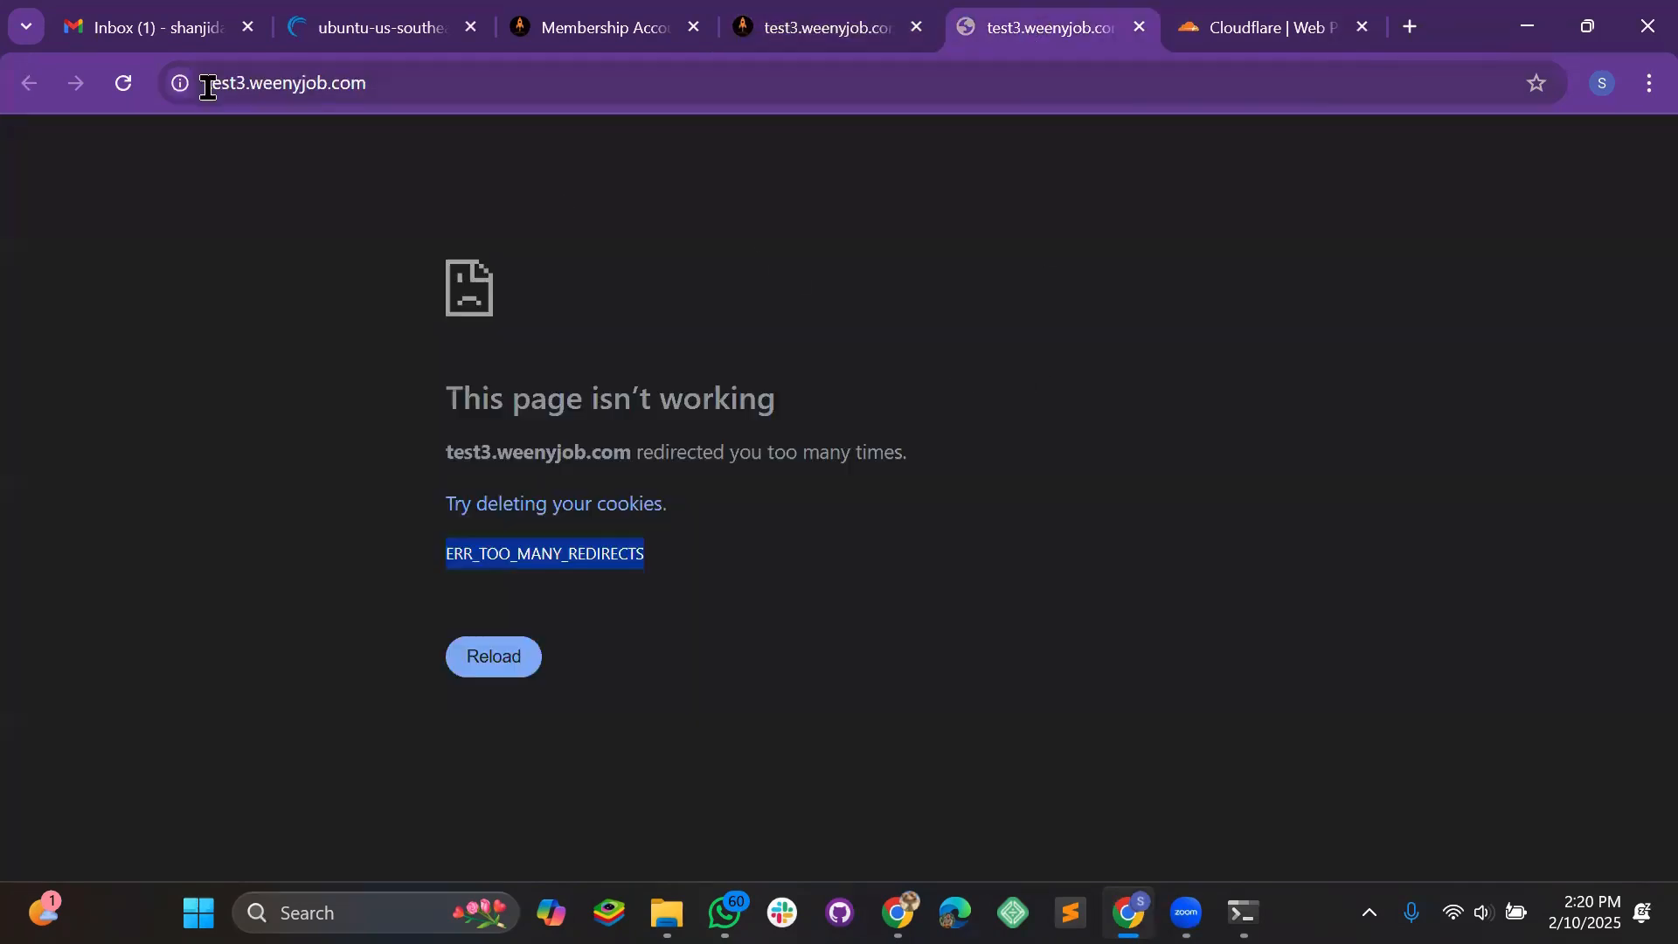
# Reload test3.weenyjob.com to confirm its WordPress Blog page loads, then return to the ubuntu-us-southeast server page
pyautogui.click(122, 85)
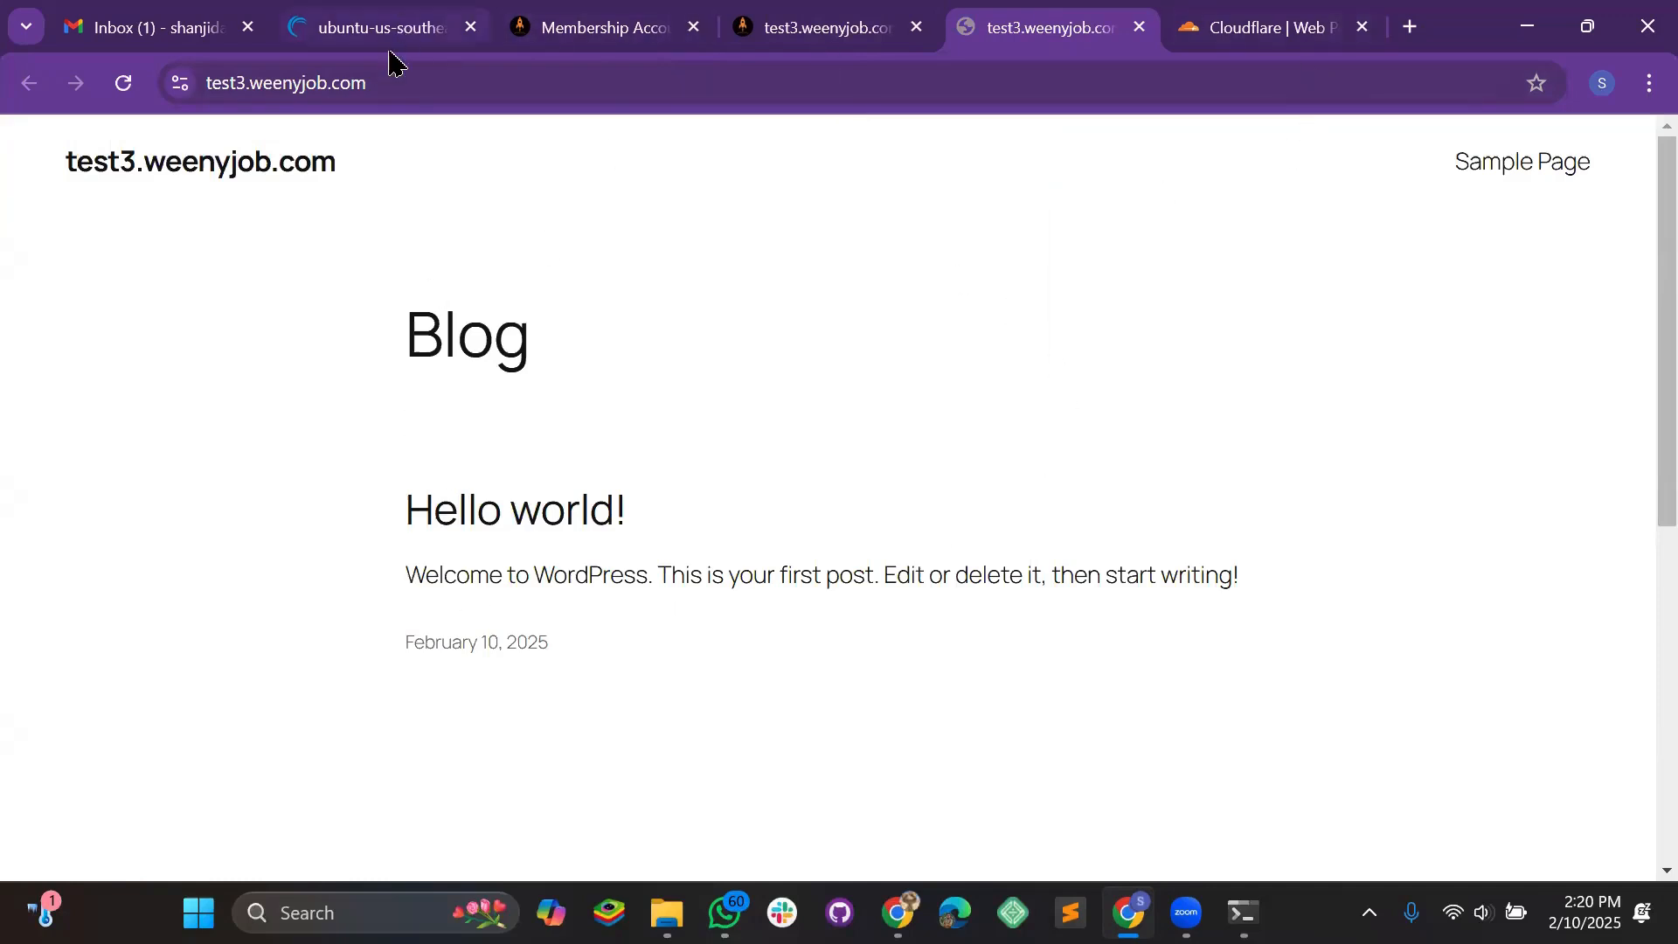
pyautogui.moveTo(394, 40)
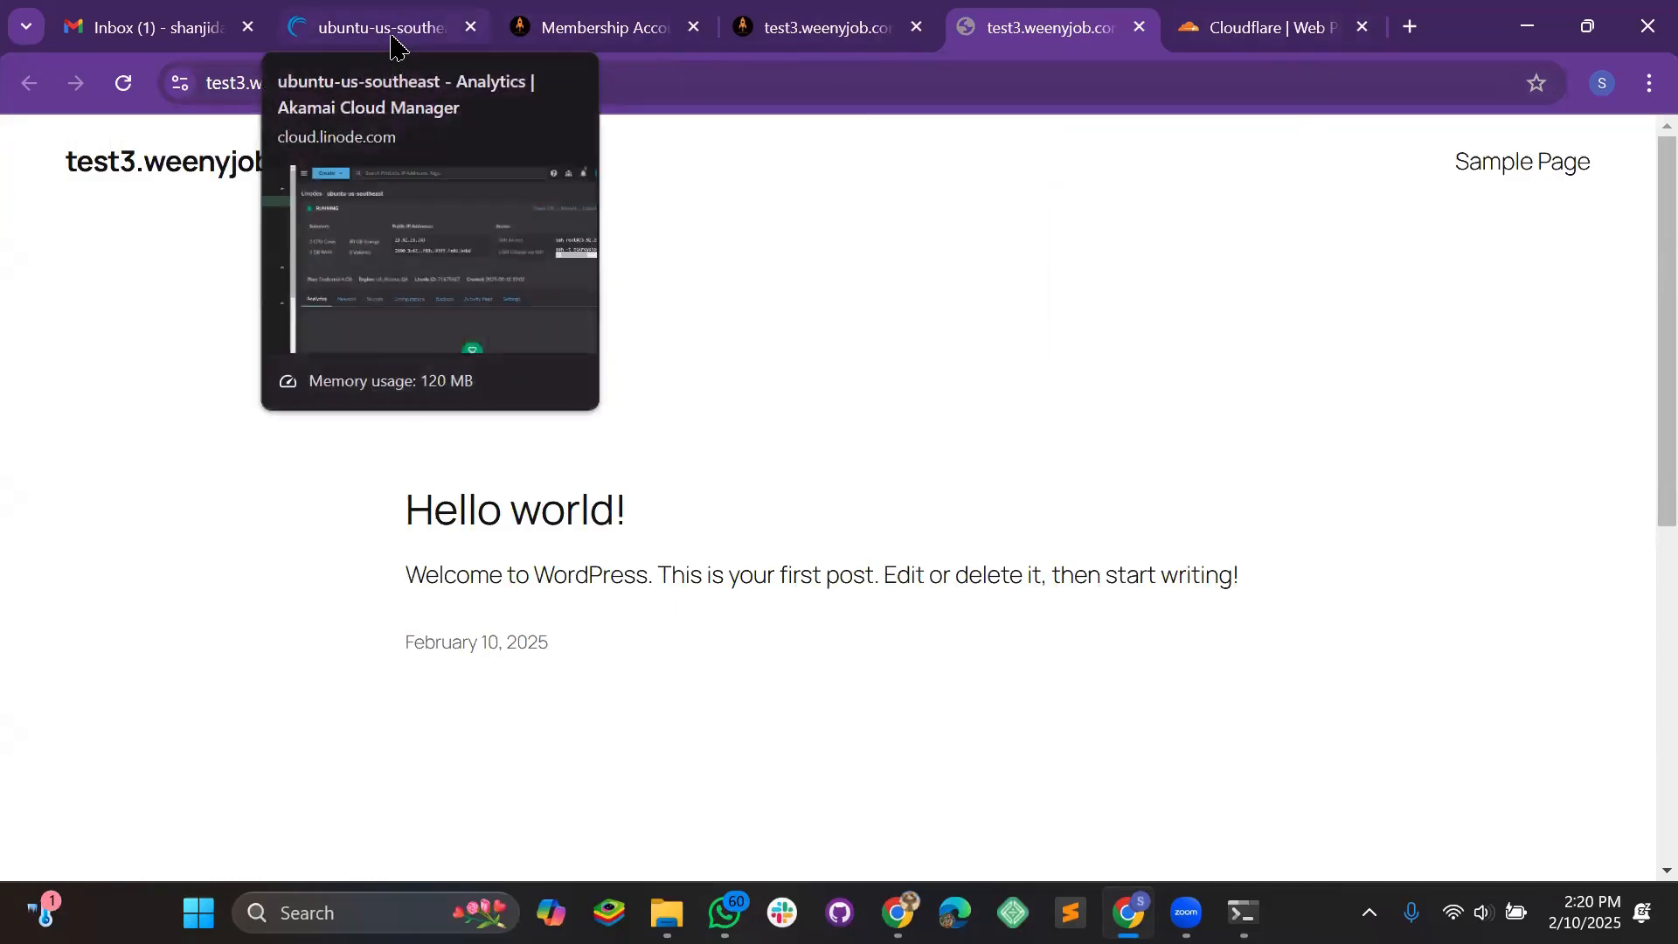
pyautogui.click(394, 40)
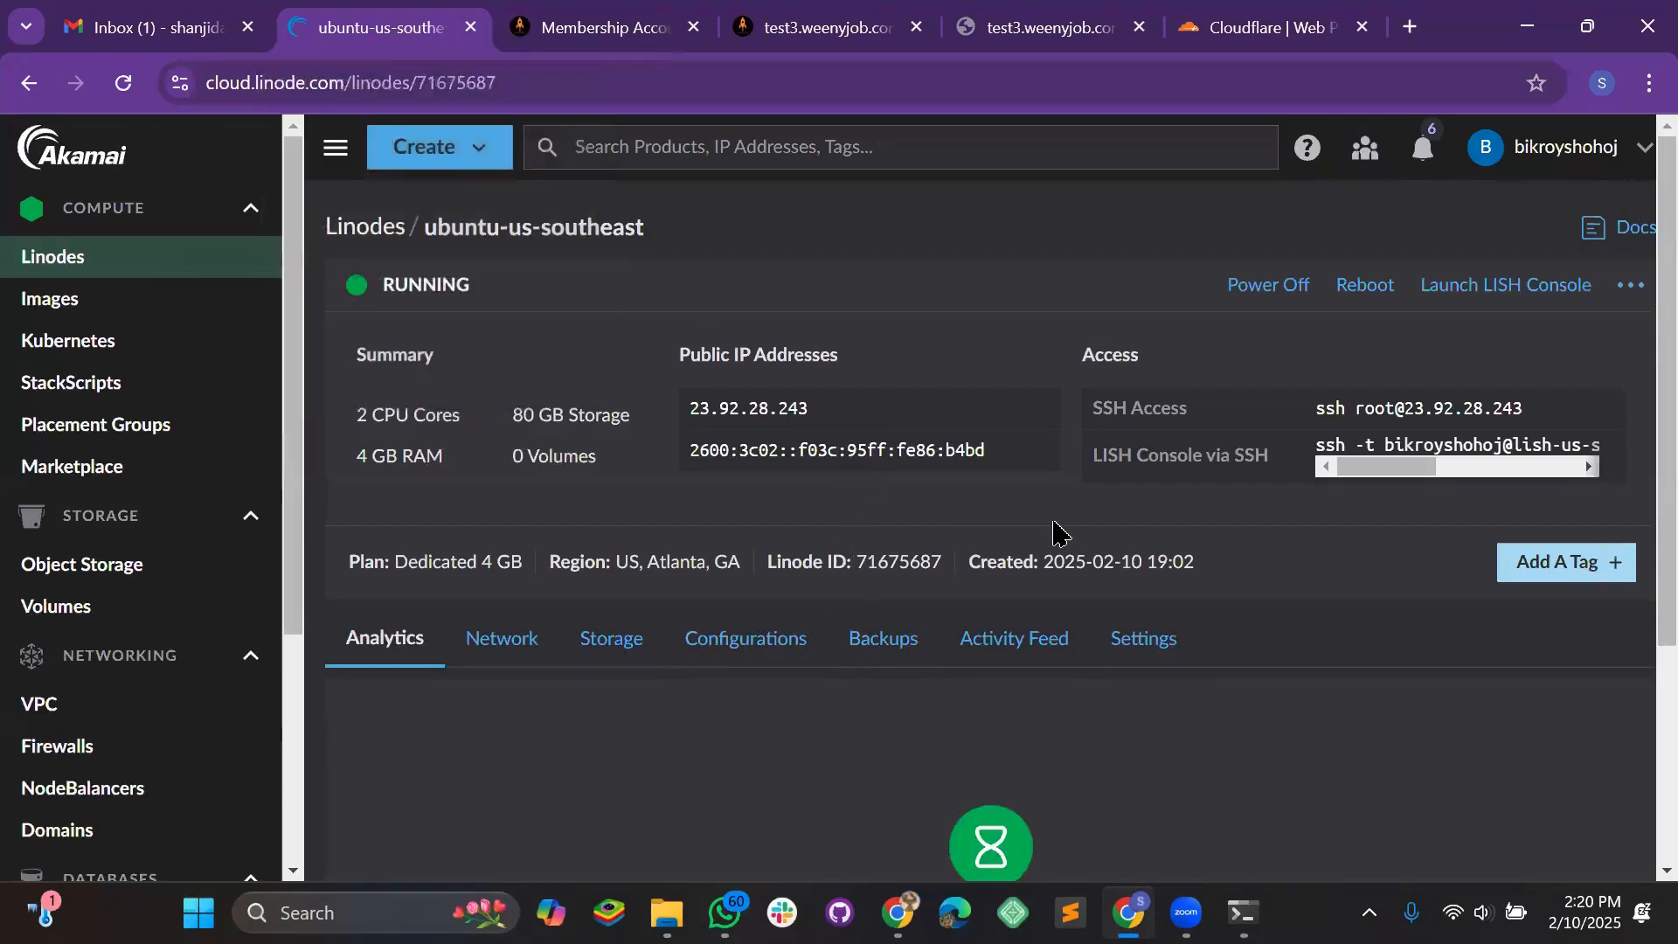